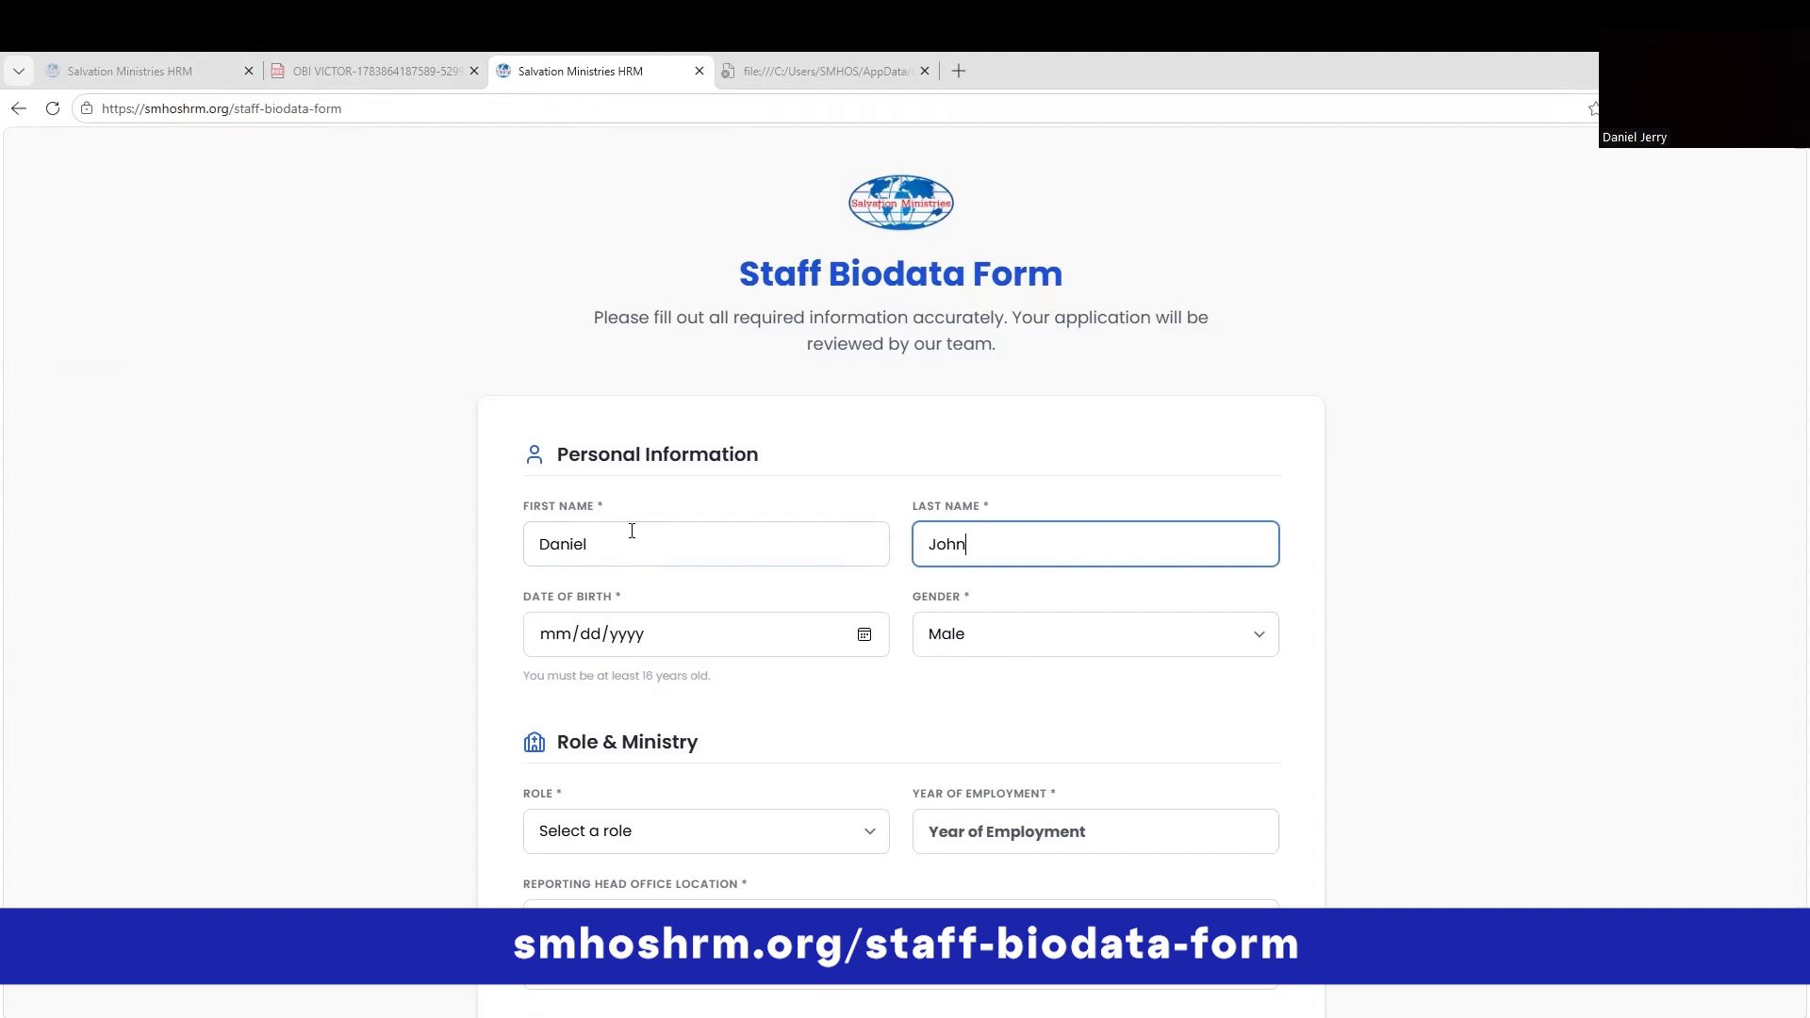
click(866, 634)
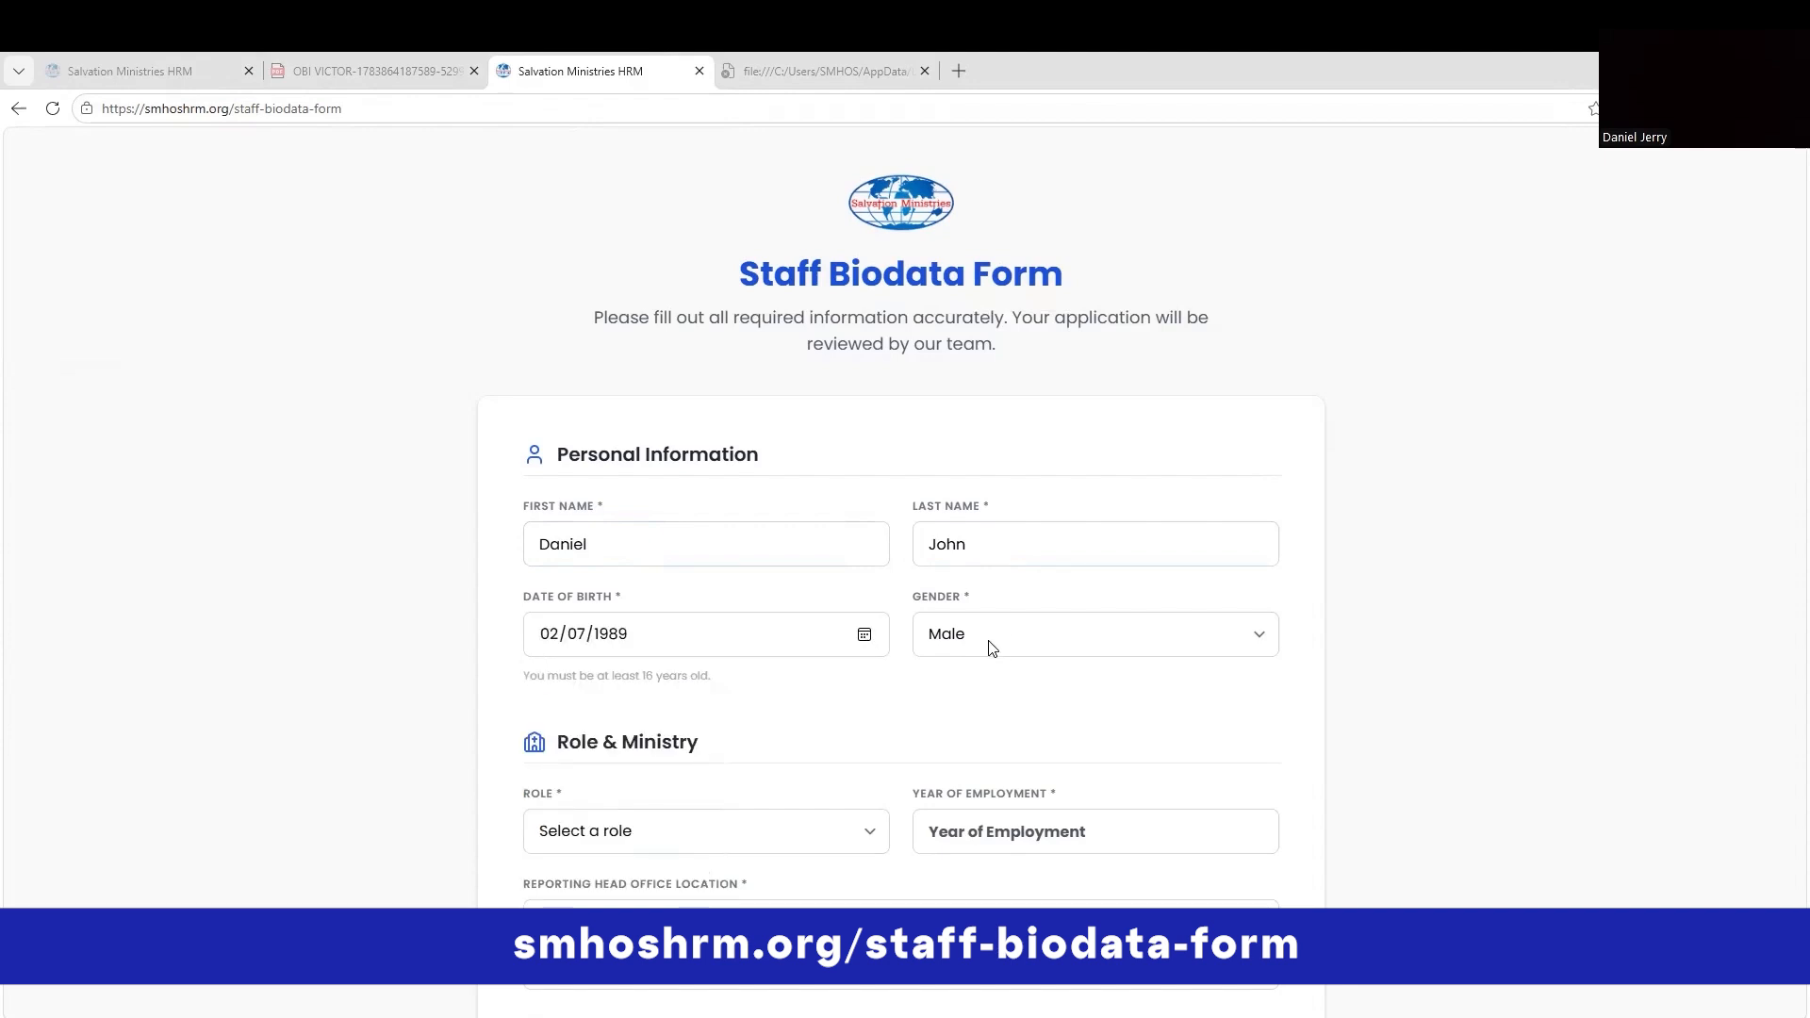
scroll(991, 649, down, 2)
click(811, 649)
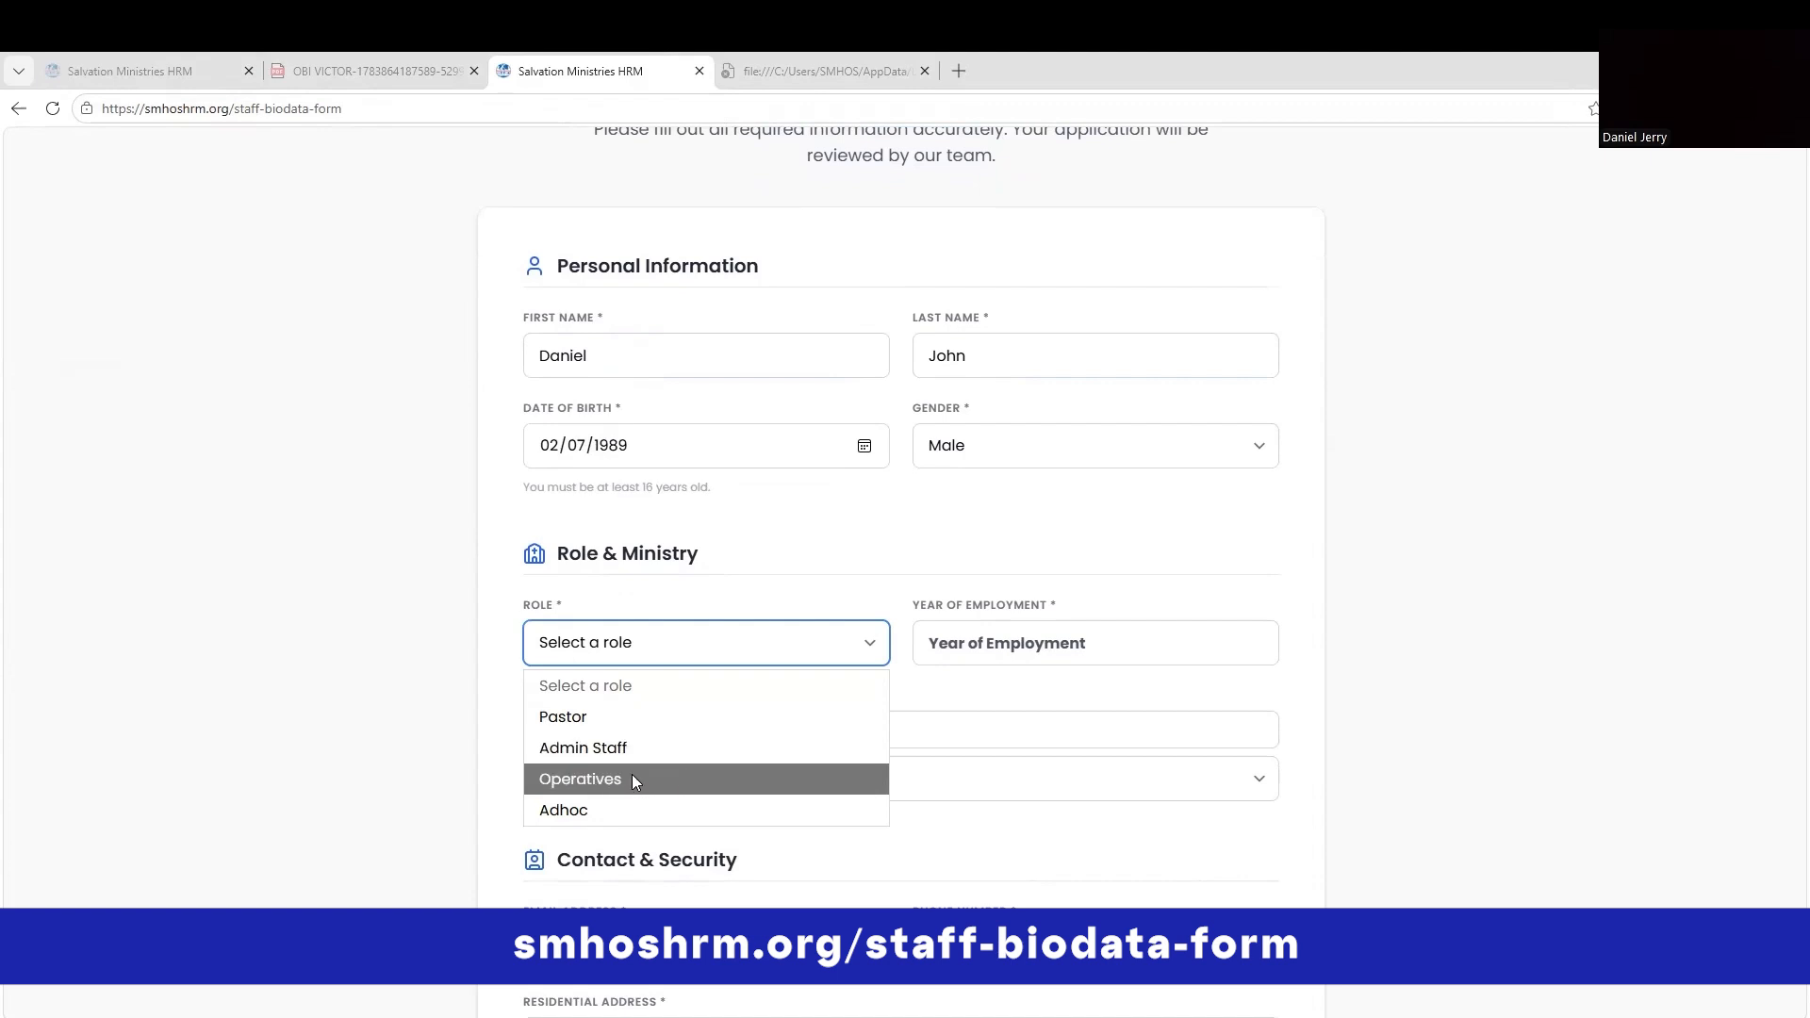
click(611, 810)
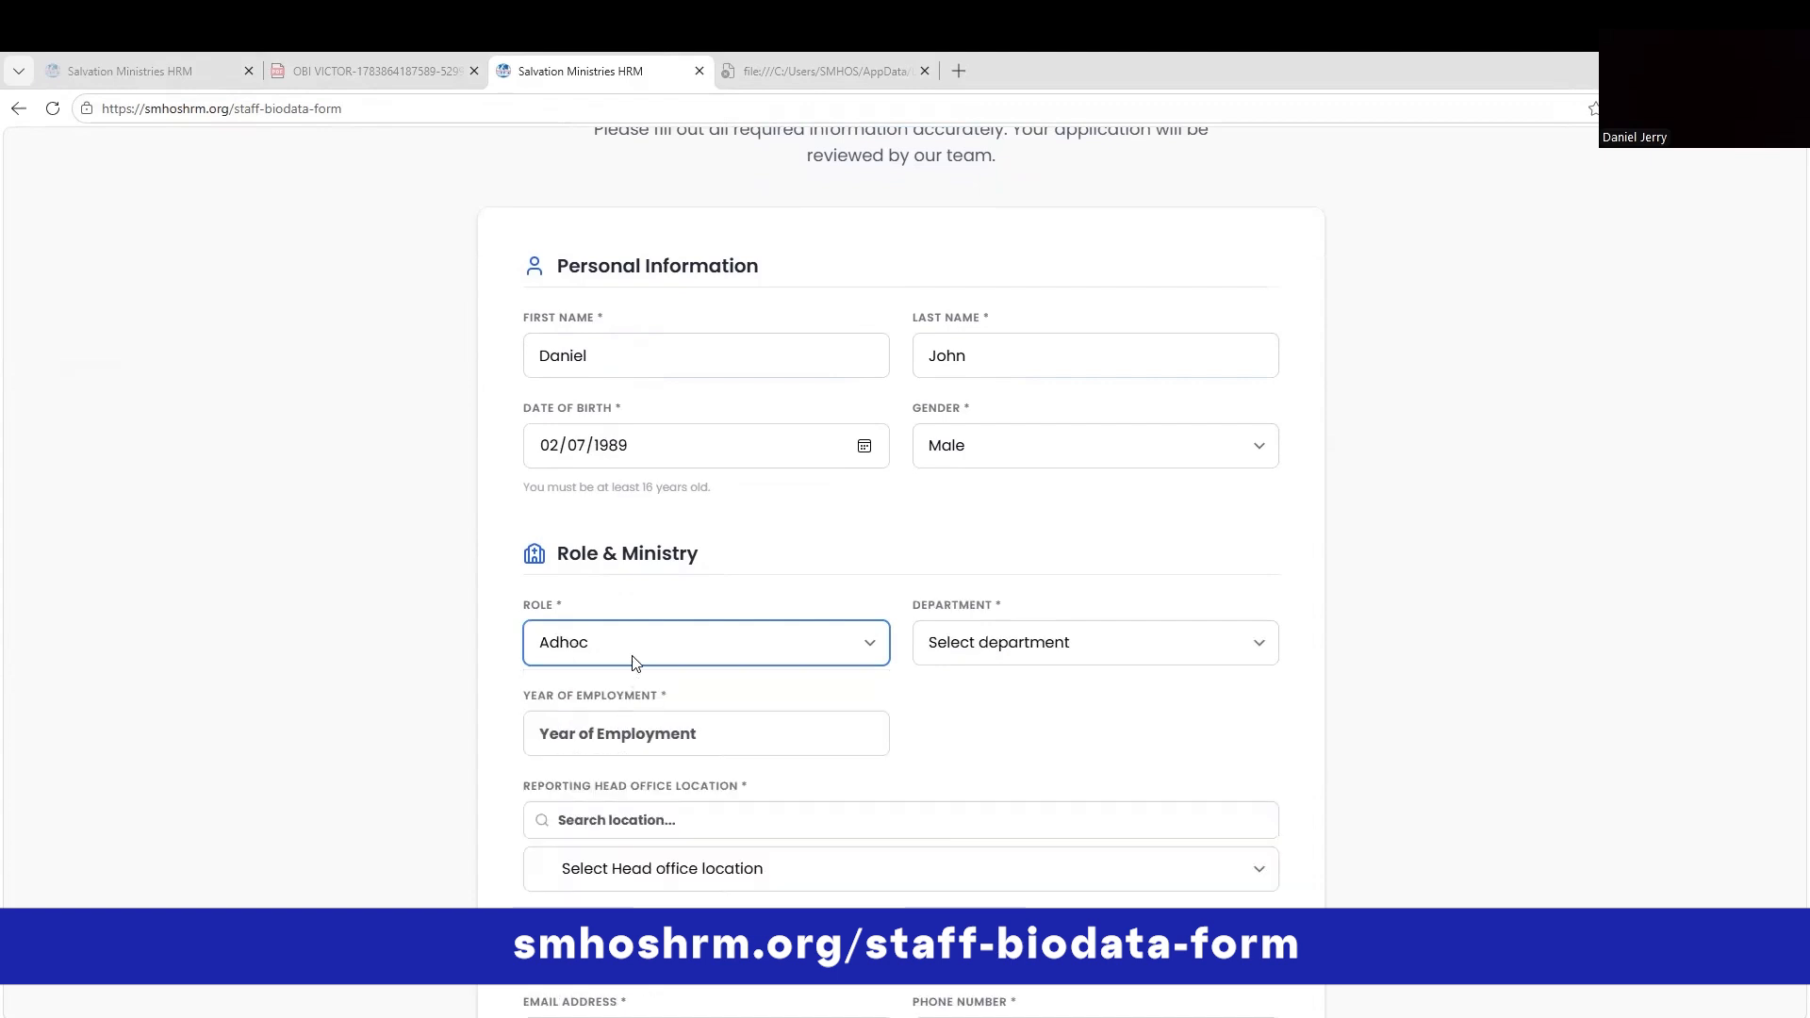
click(631, 660)
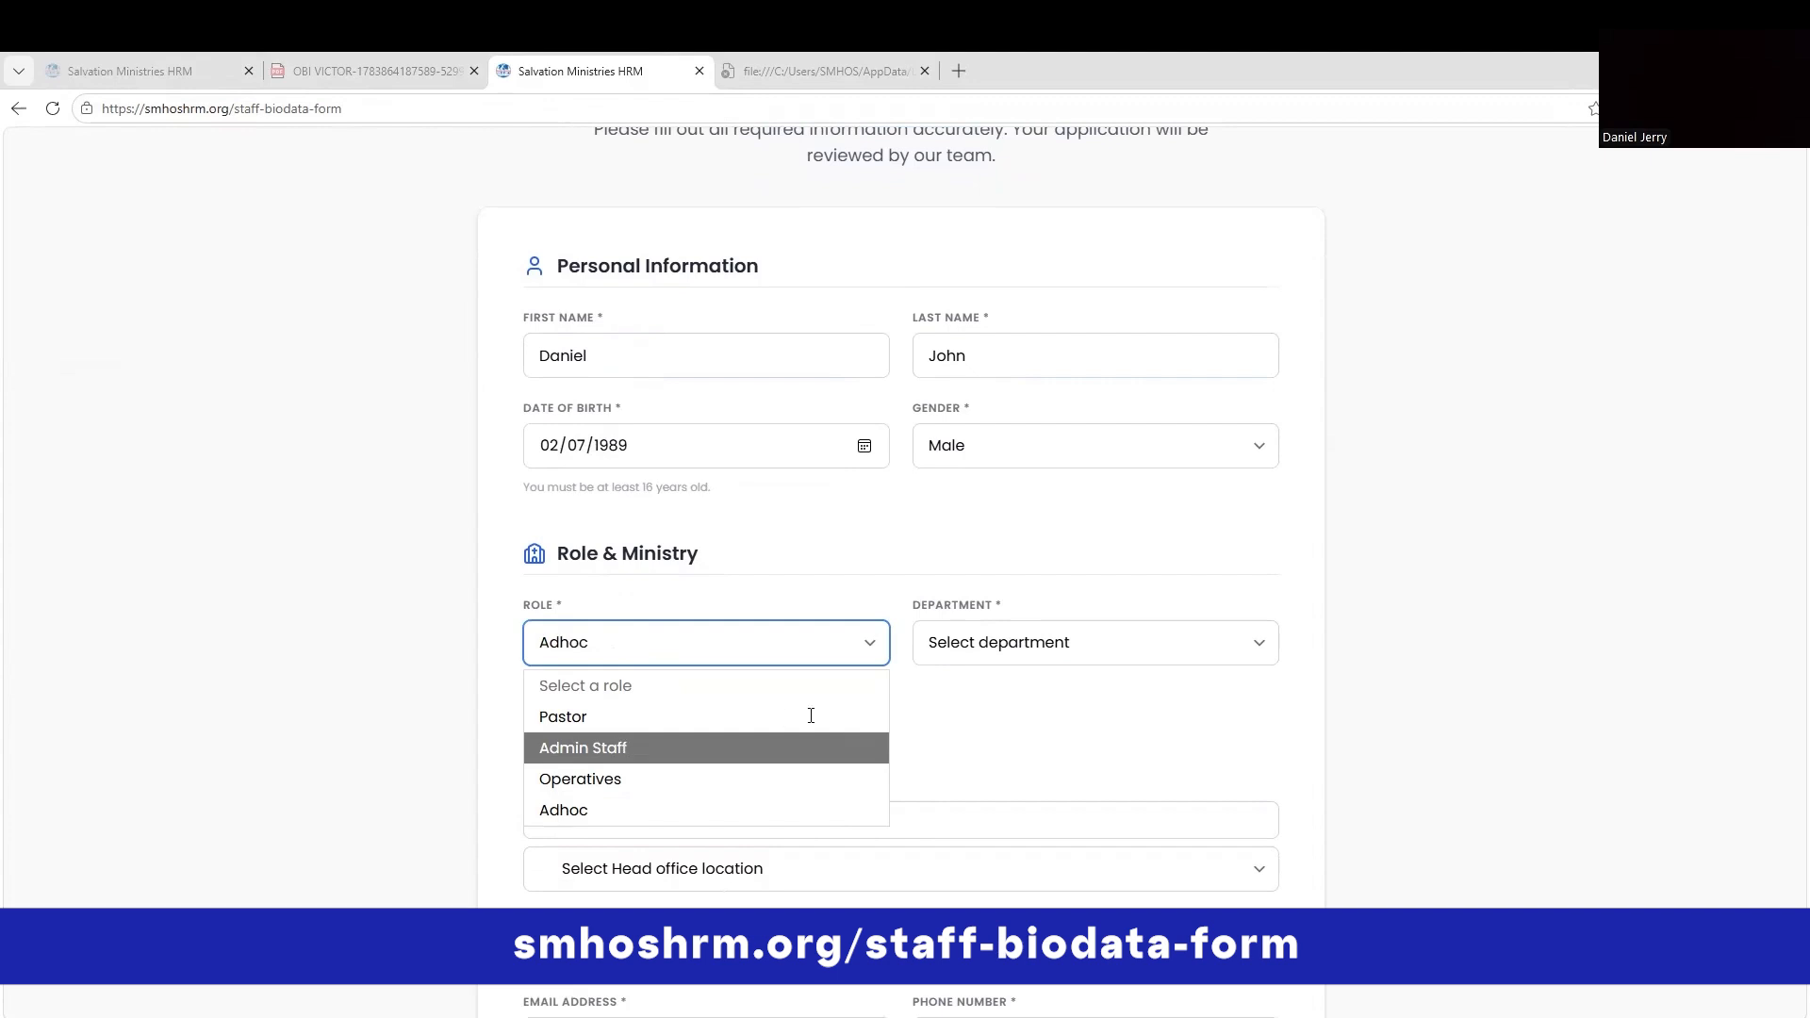
click(624, 748)
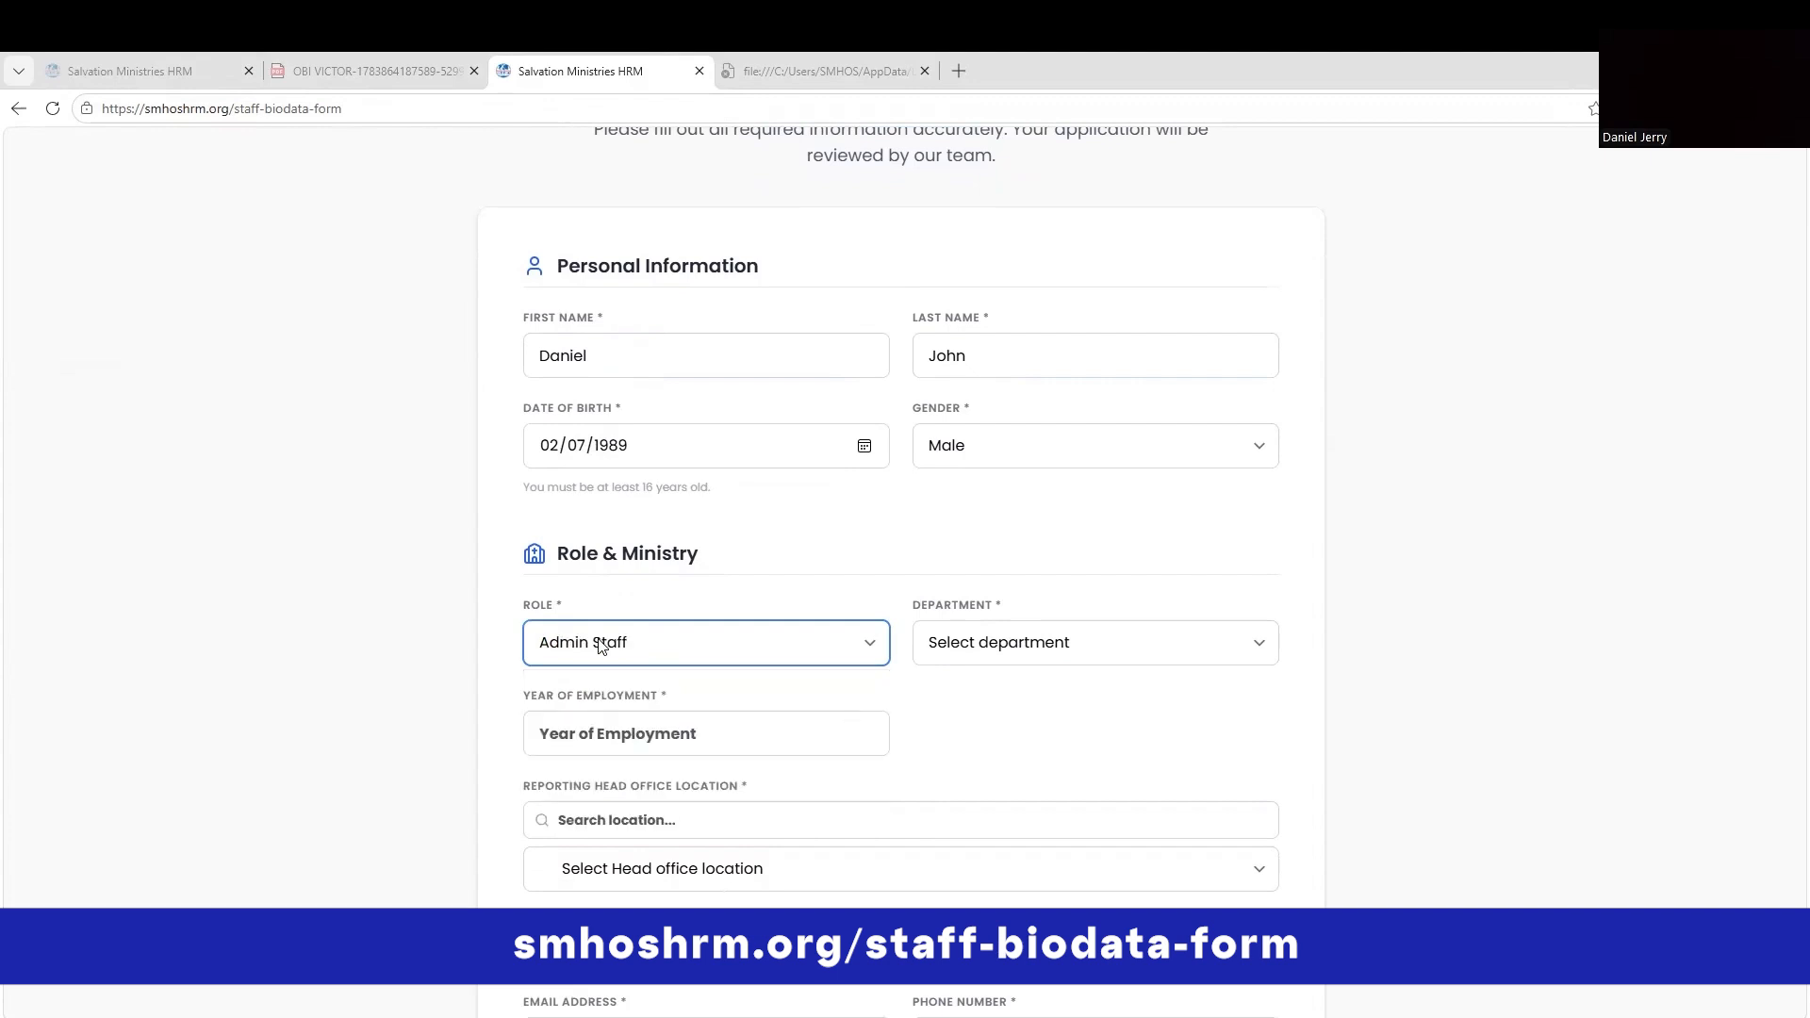
click(1101, 659)
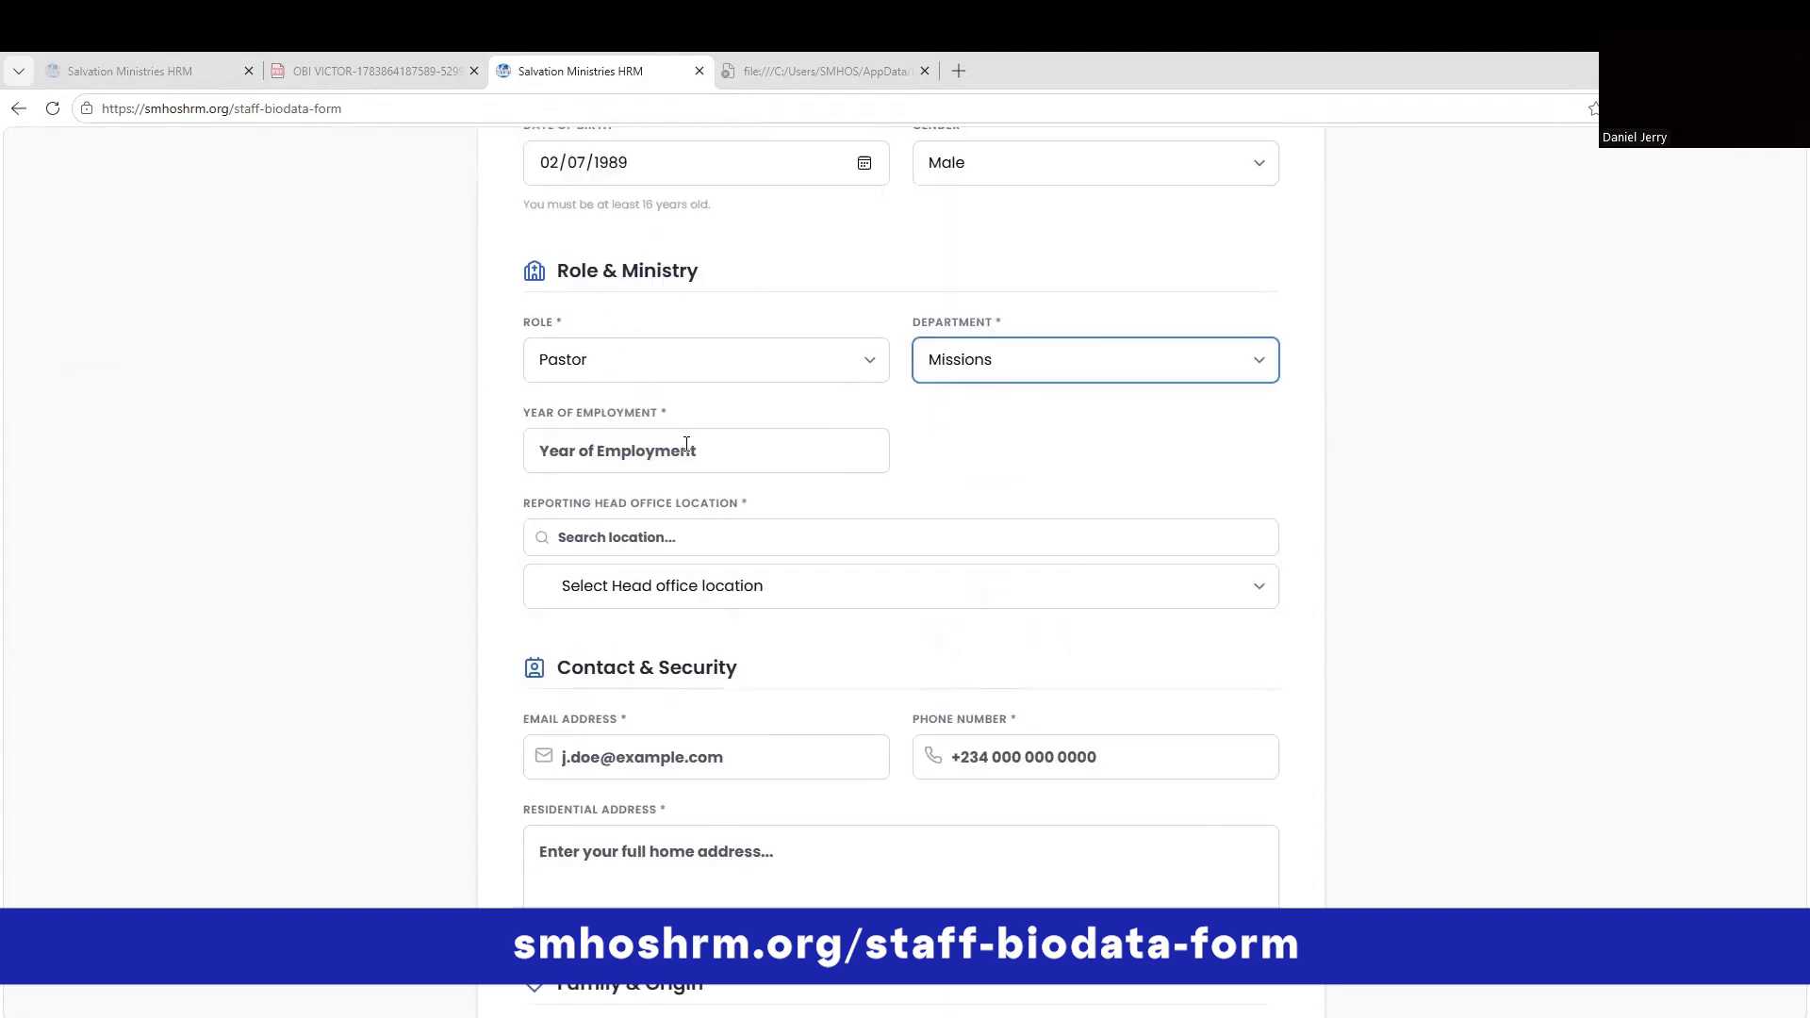
Enter the year of employment and set the head office location to Port Harcourt.
click(686, 447)
text(2025)
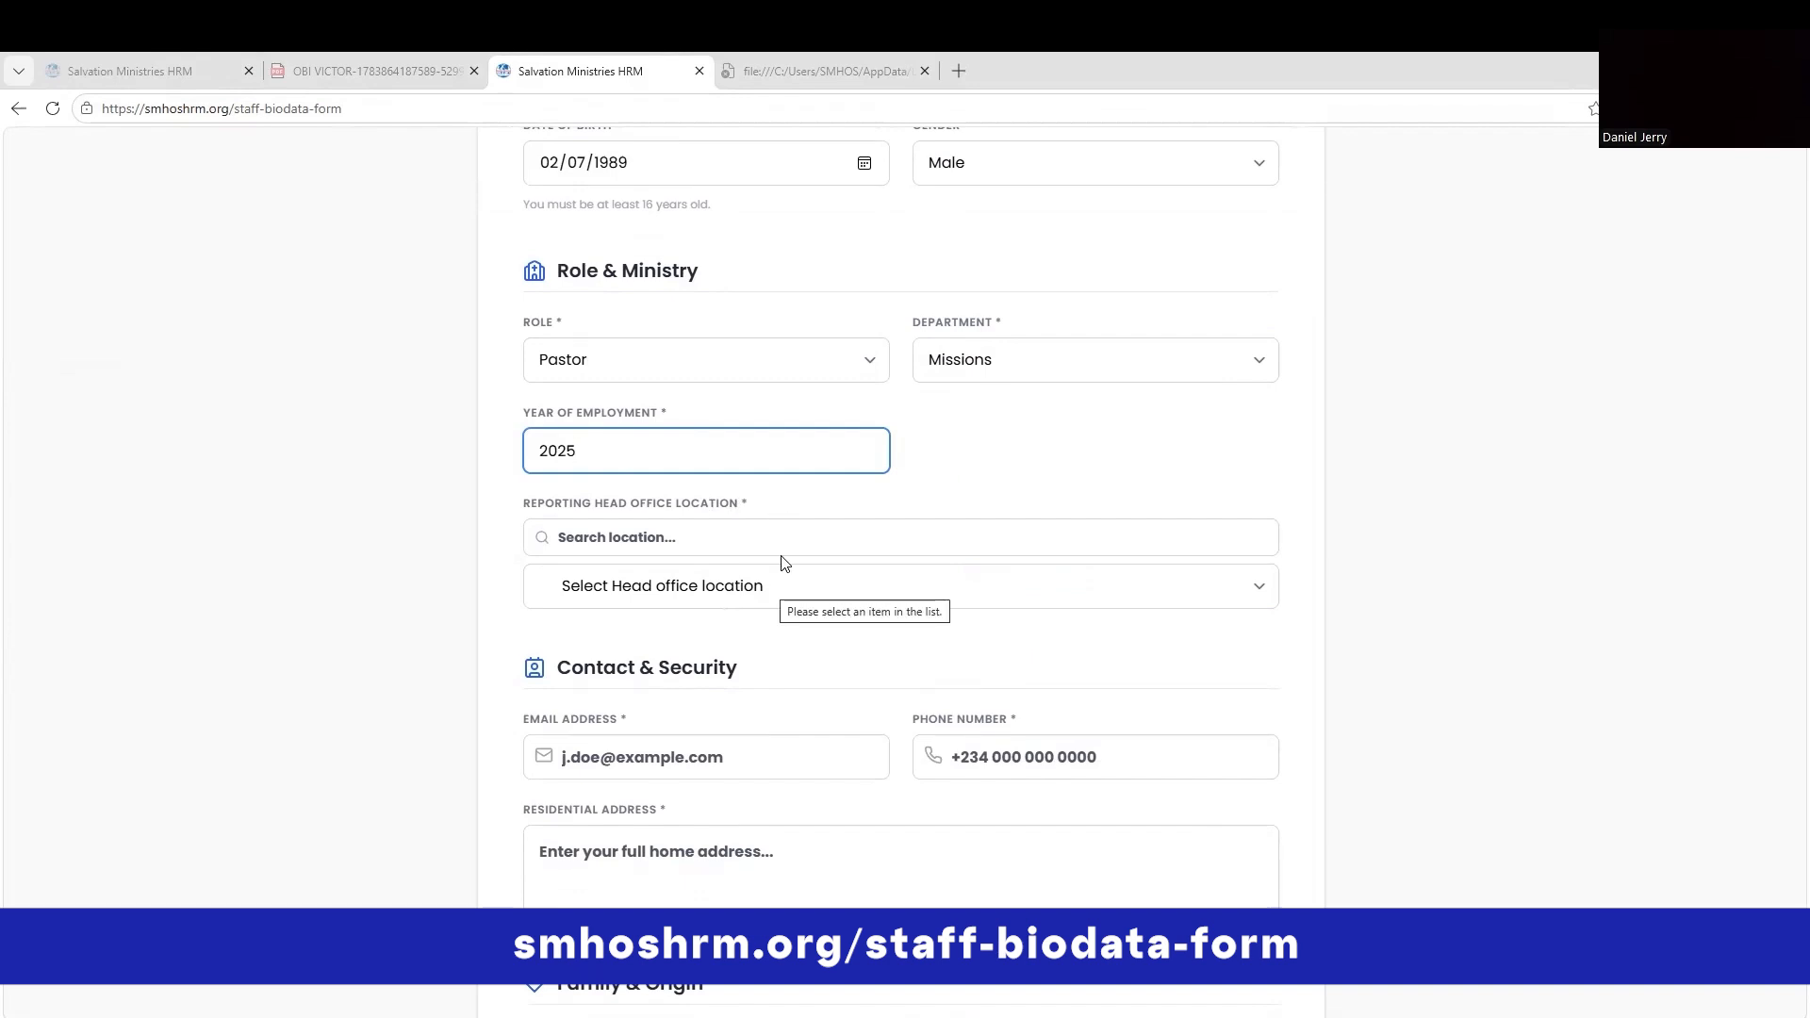
click(781, 576)
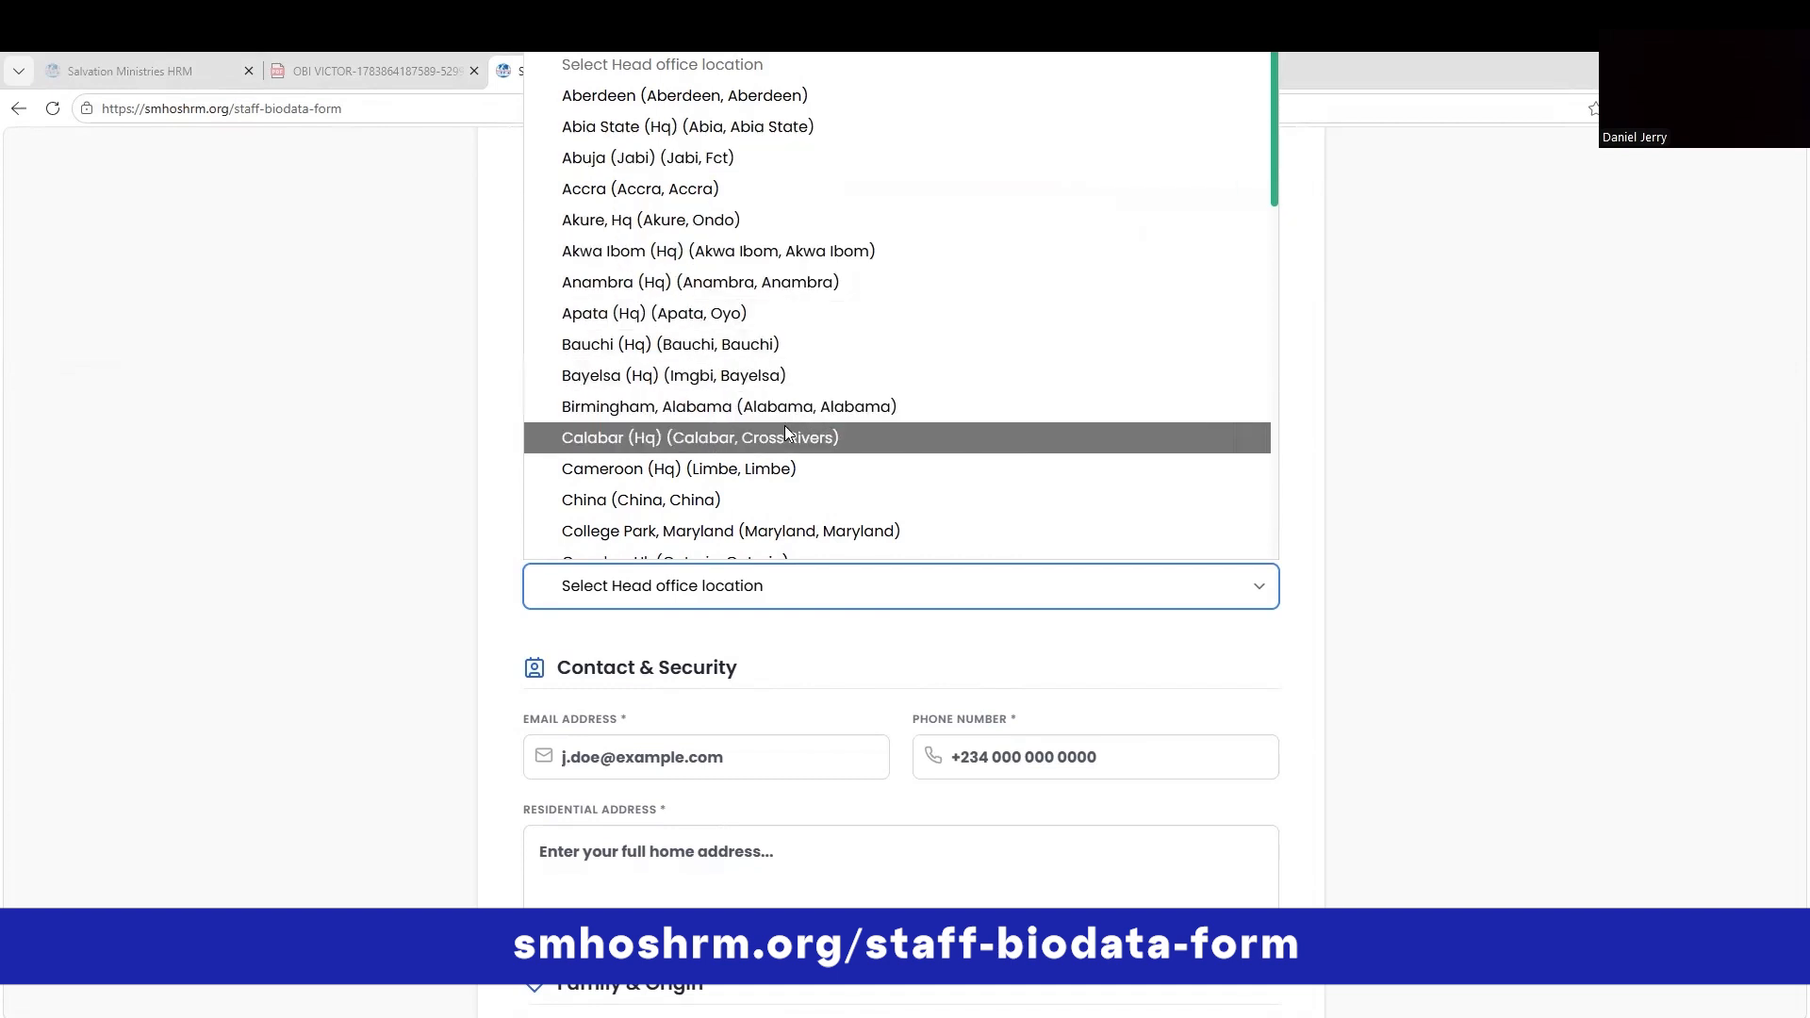
scroll(781, 425, down, 1)
scroll(782, 426, down, 12)
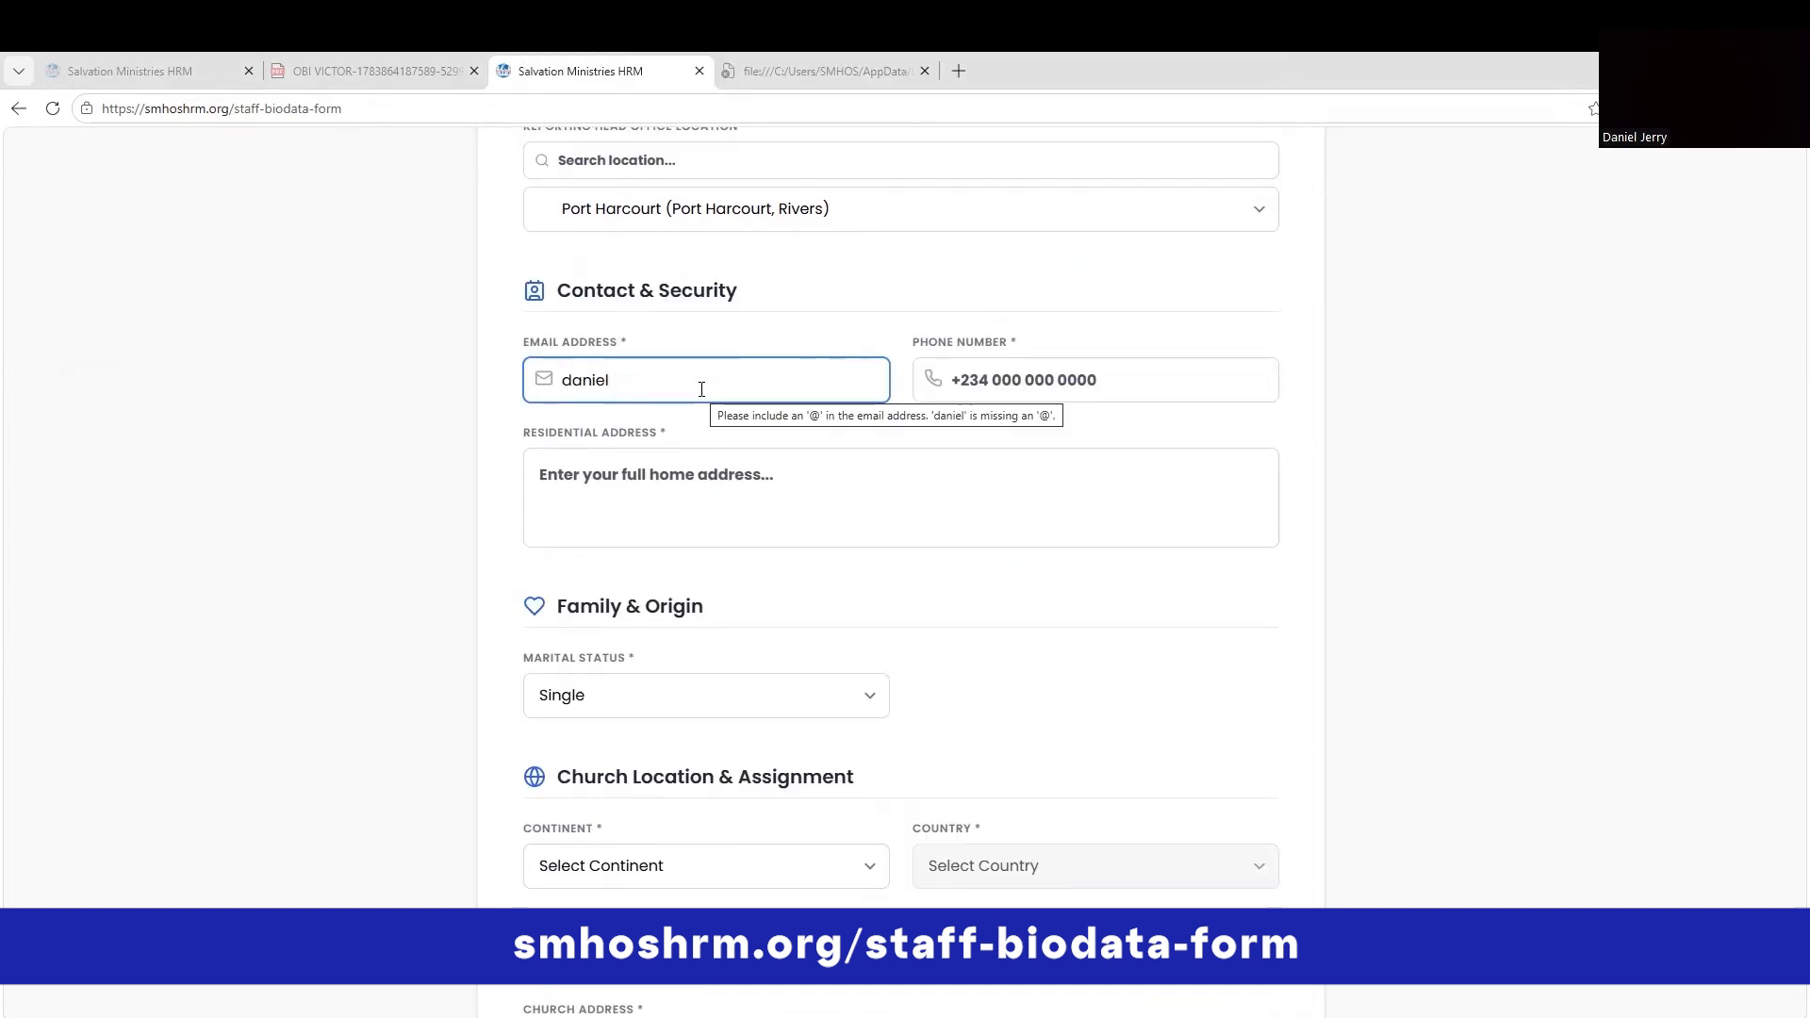
Fill in the e-mail address, phone number and residential address fields.
text(je)
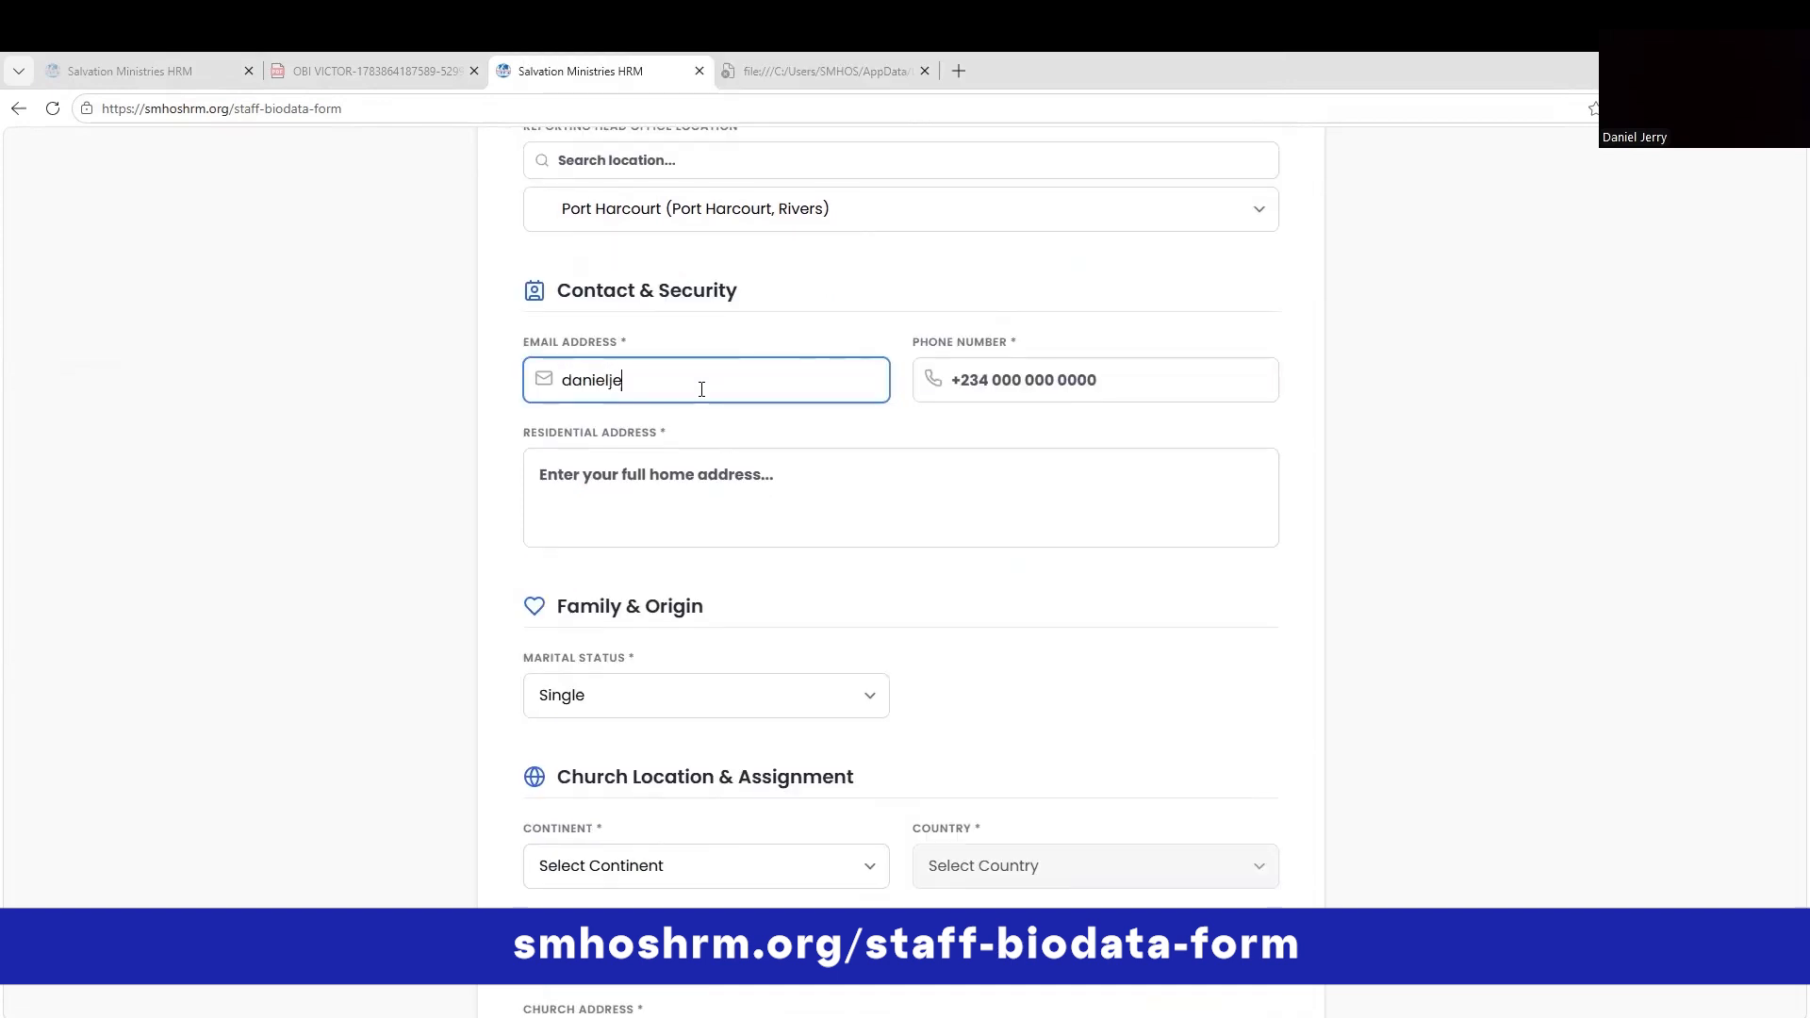
key(BackSpace)
key(BackSpace)
key(BackSpace)
key(BackSpace)
key(BackSpace)
click(1007, 374)
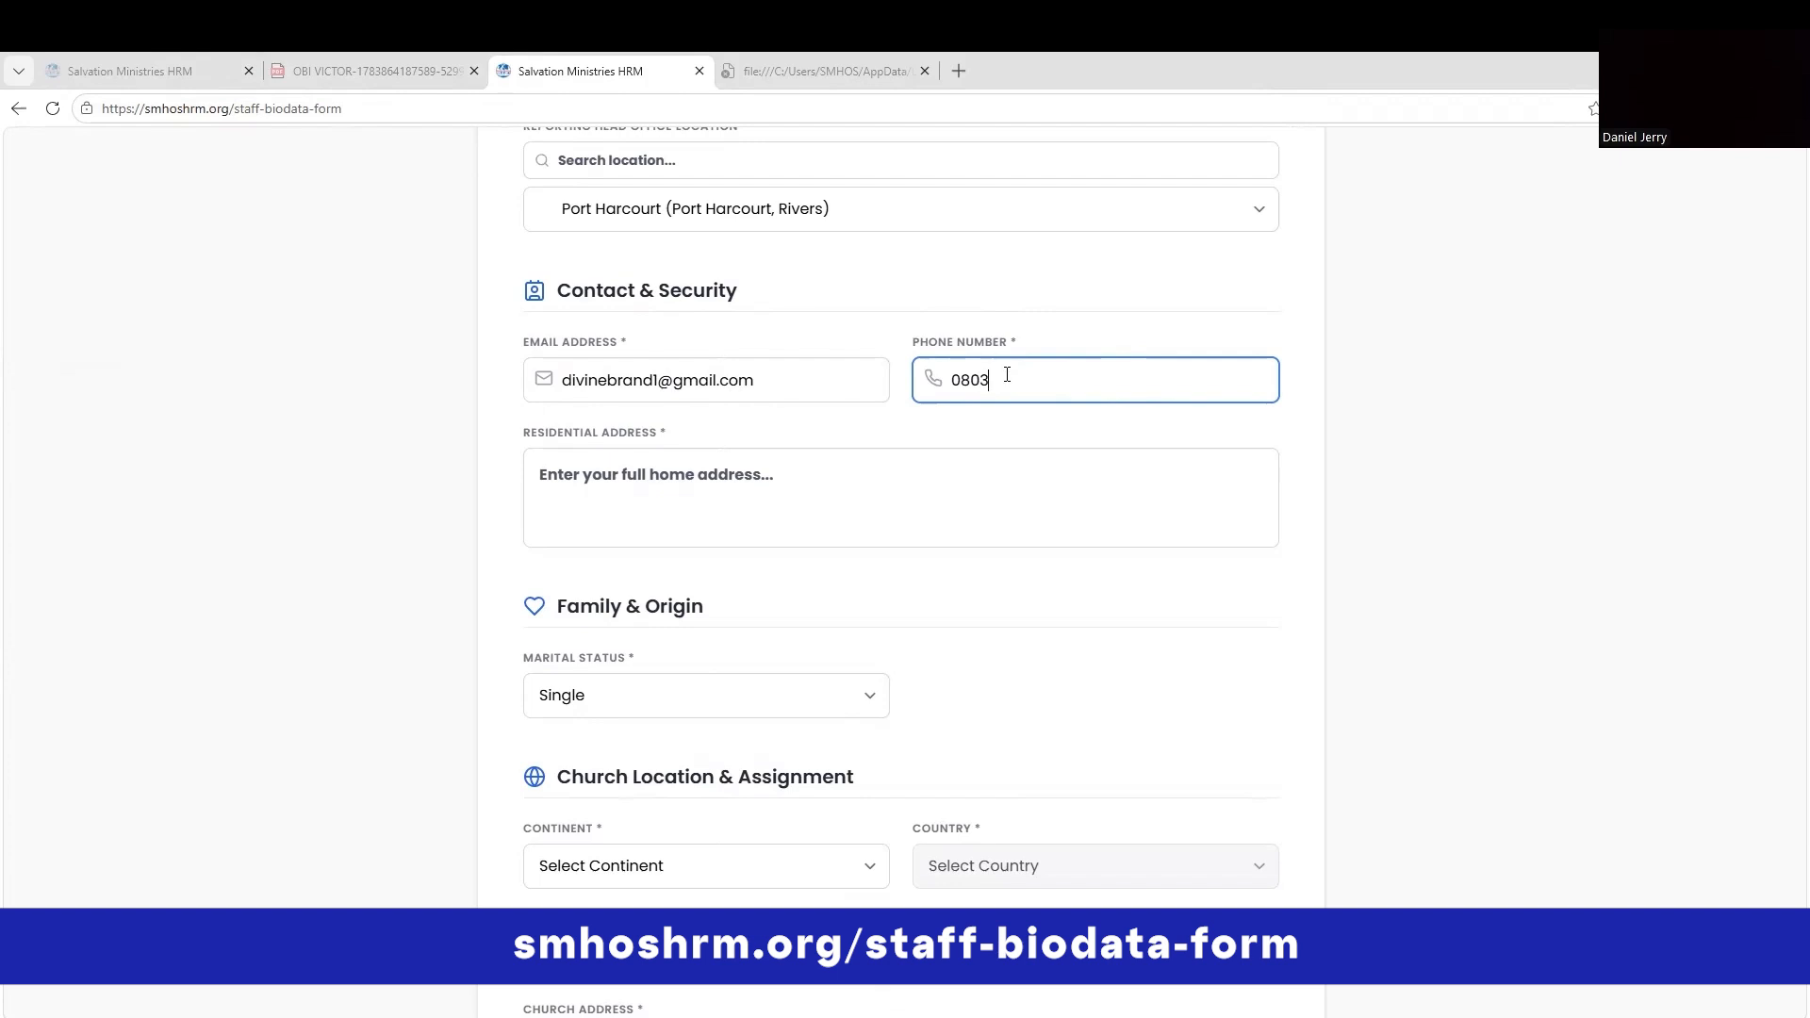
click(859, 521)
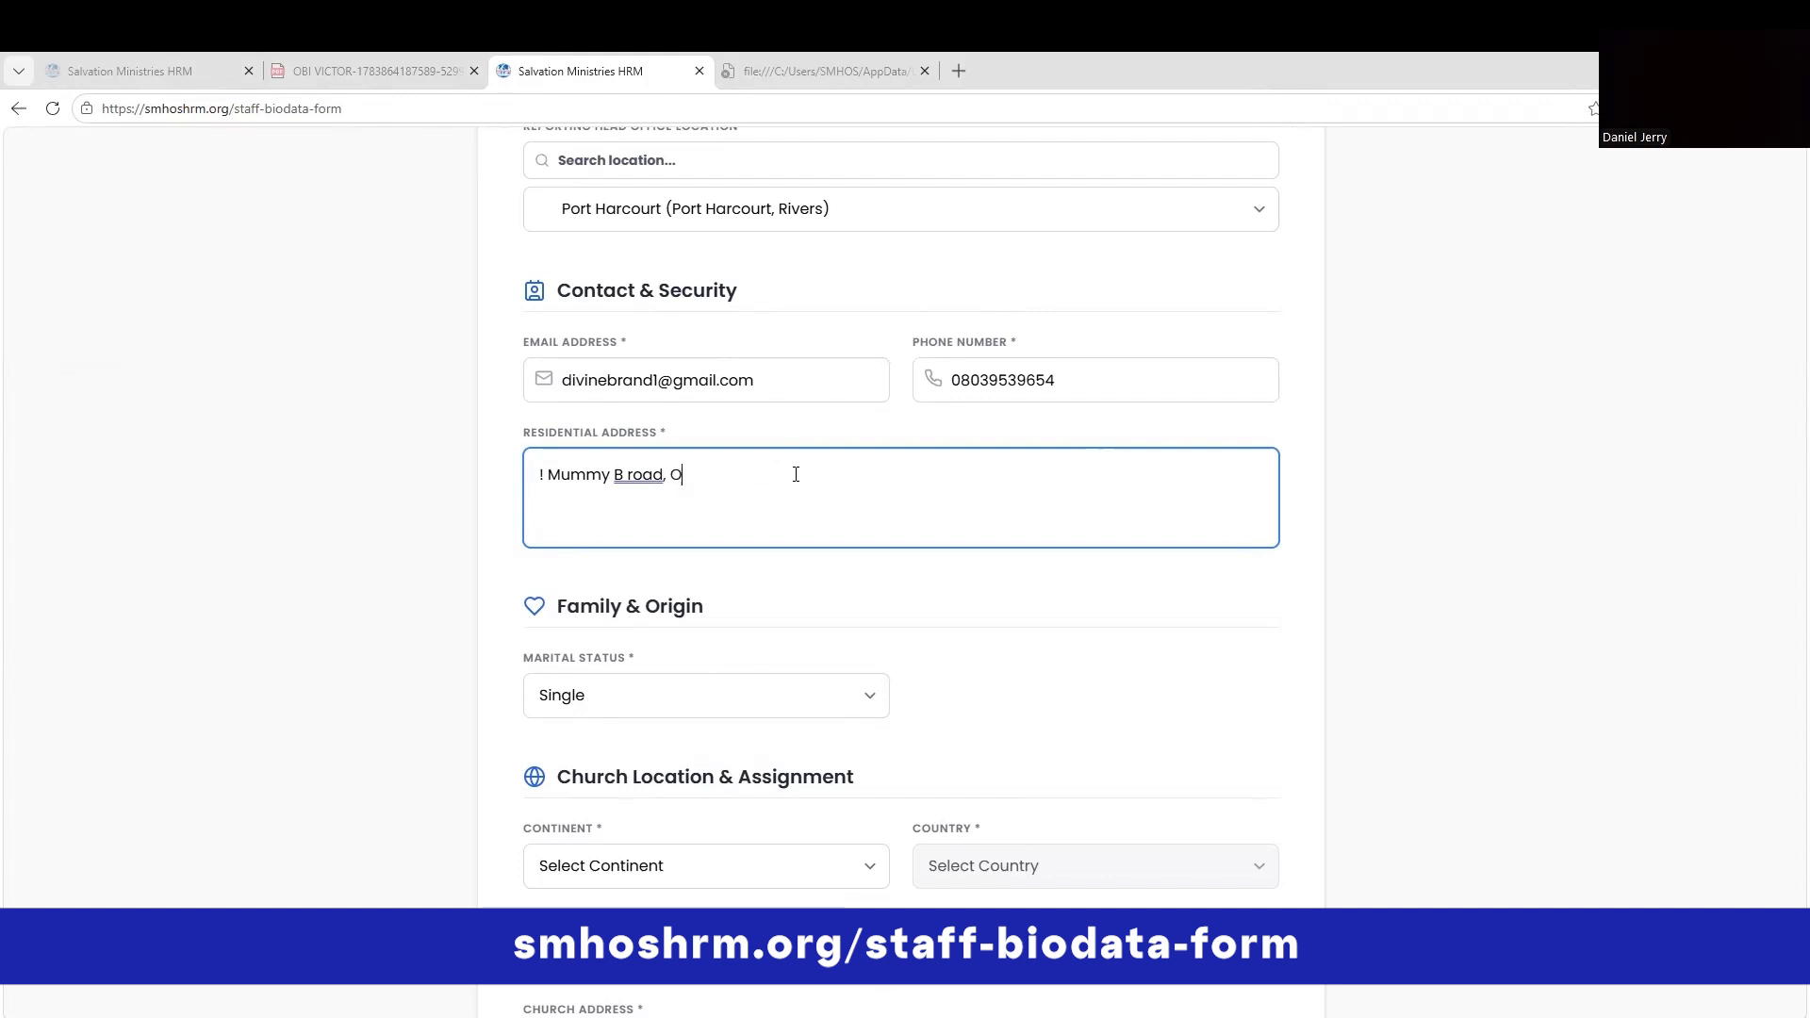
Set marital status to Married, continent to Africa and country to Nigeria.
scroll(795, 474, down, 4)
click(691, 292)
click(652, 353)
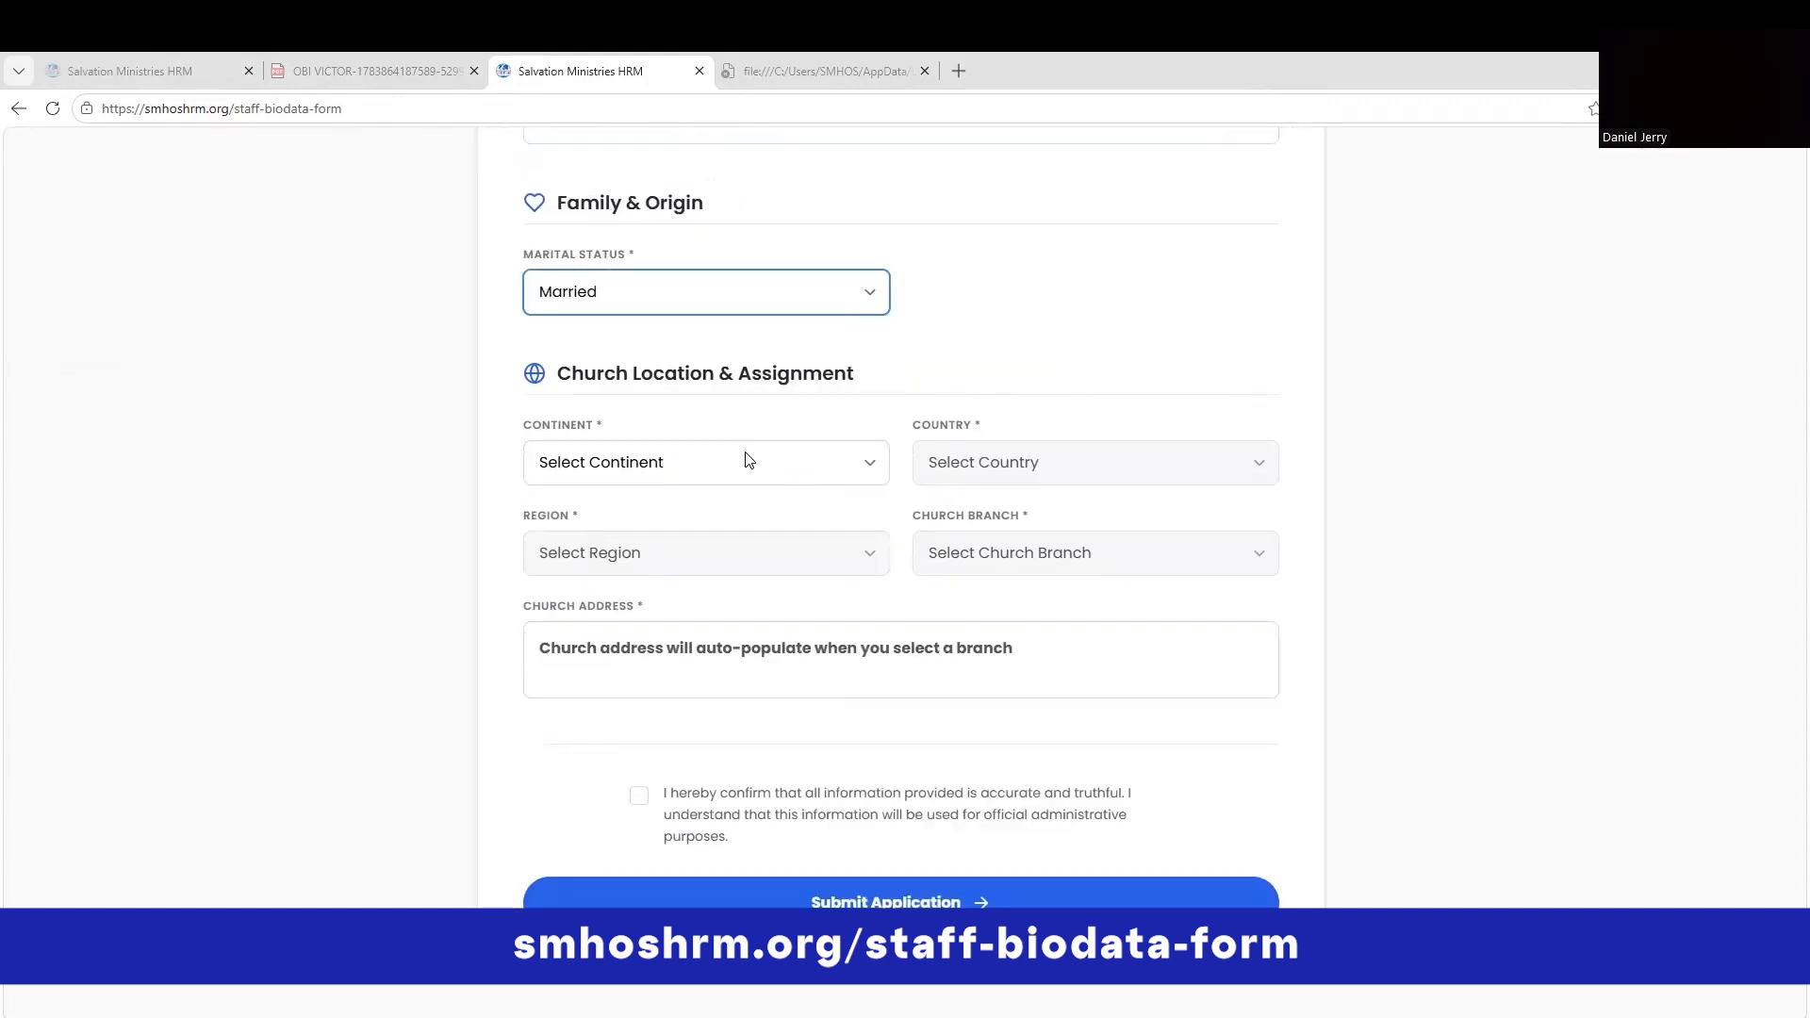
click(687, 460)
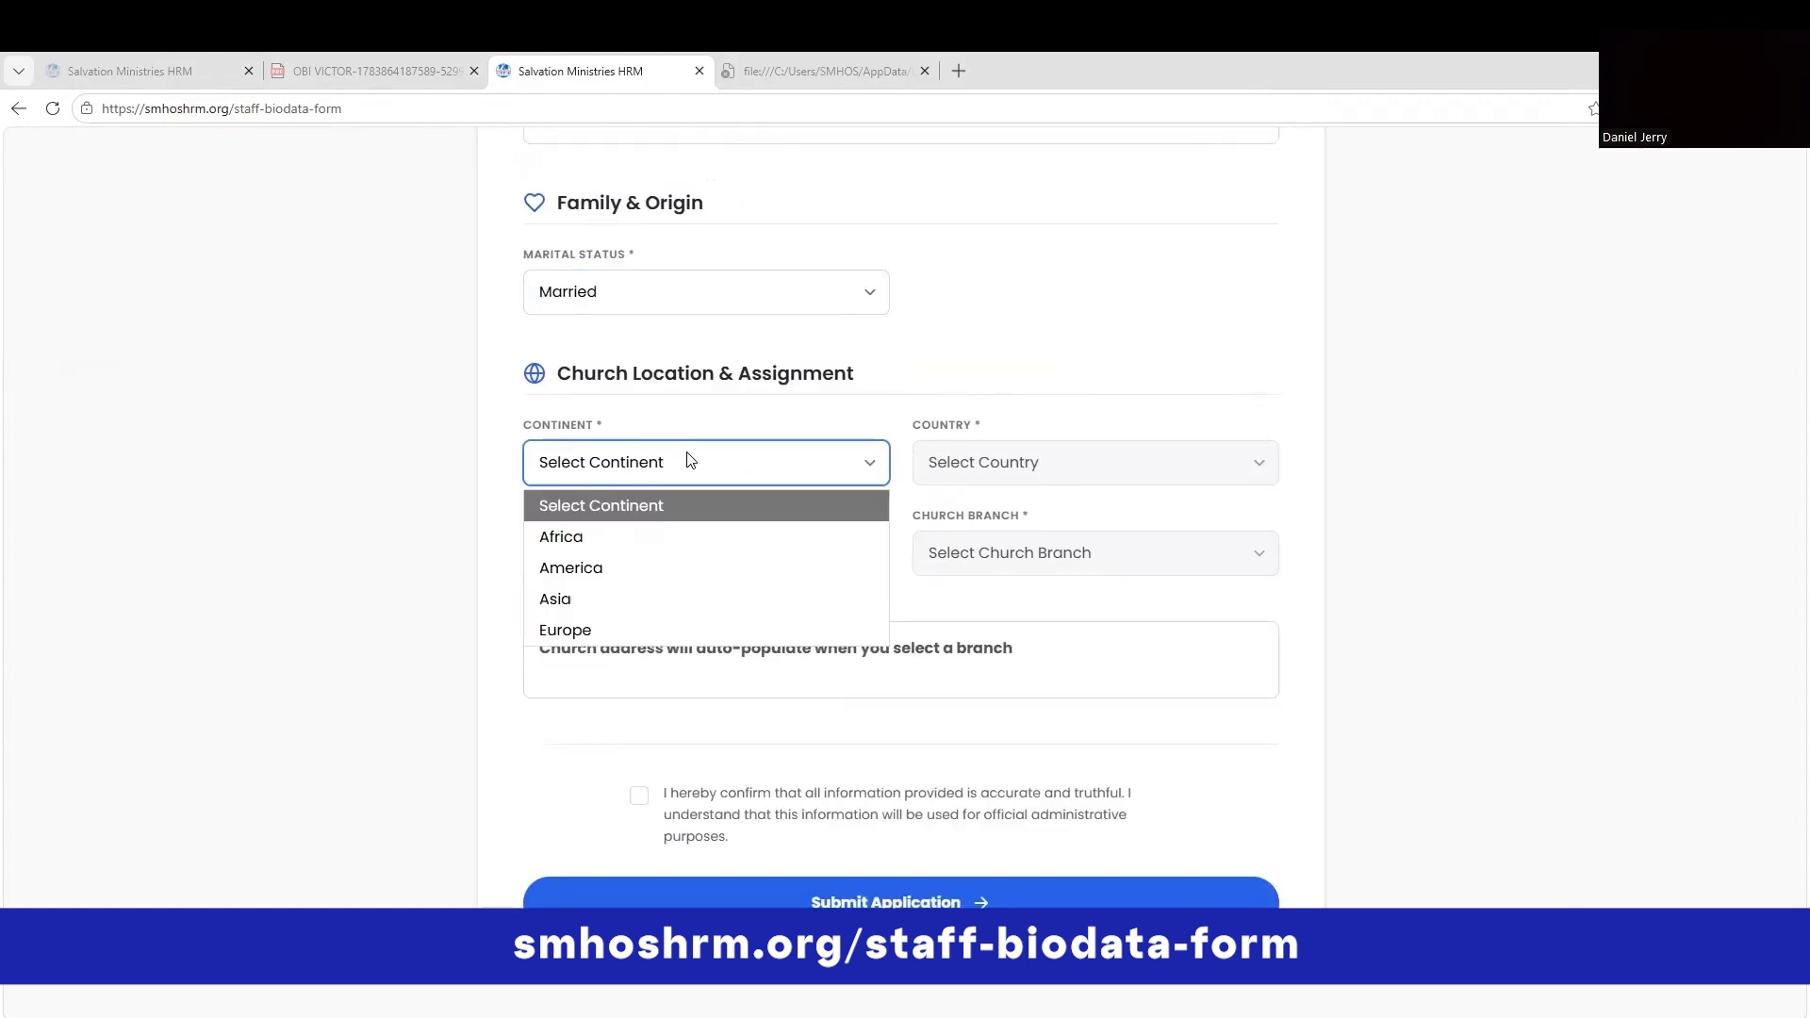
click(629, 526)
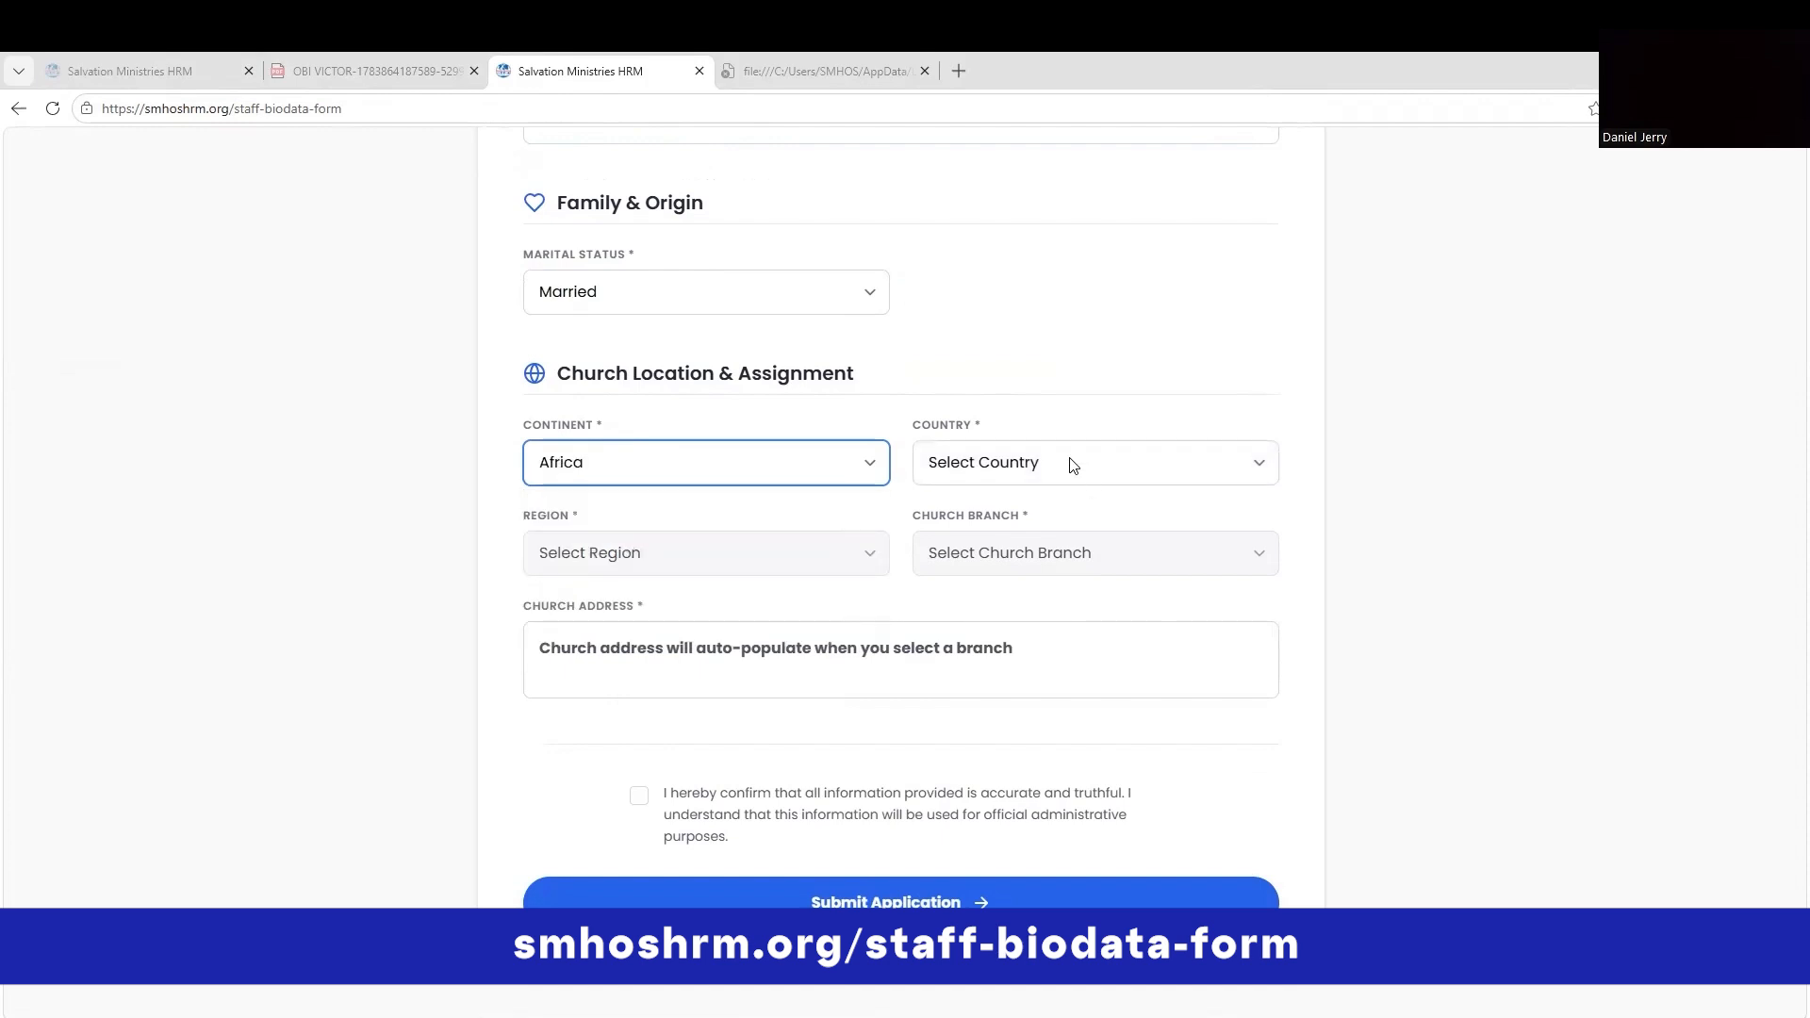
click(1072, 465)
click(973, 656)
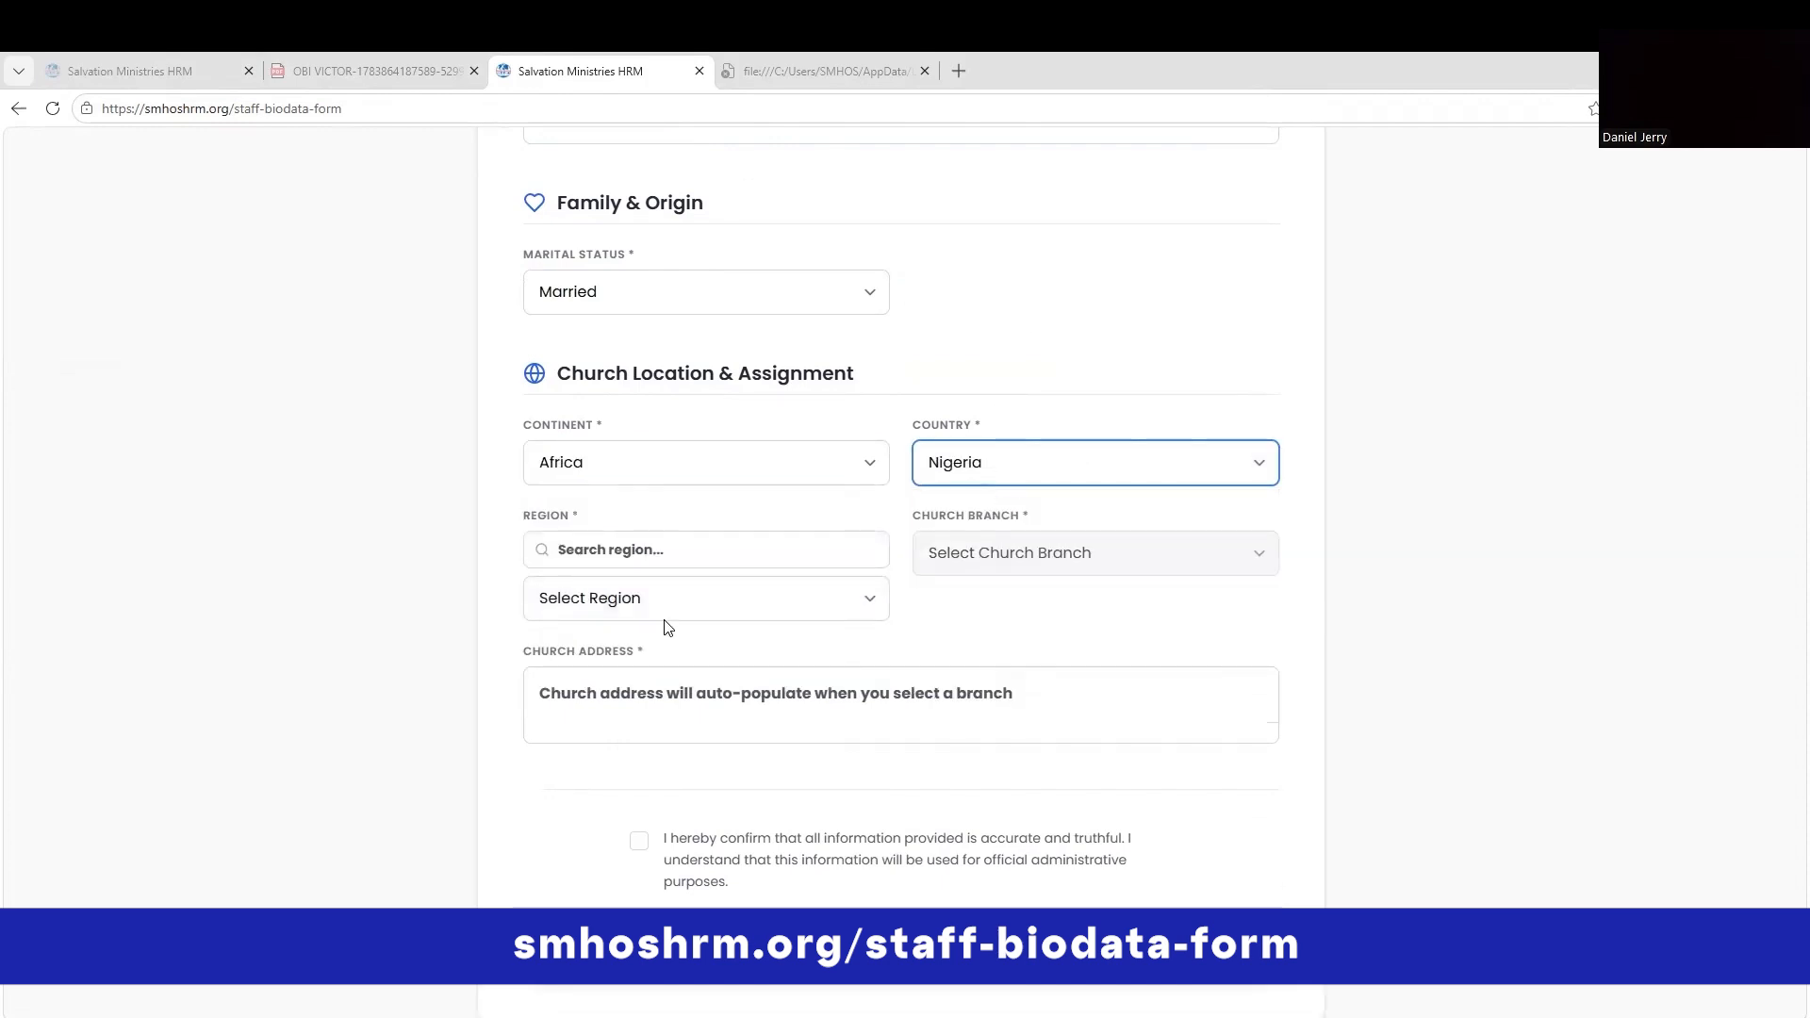
click(667, 608)
scroll(675, 358, down, 6)
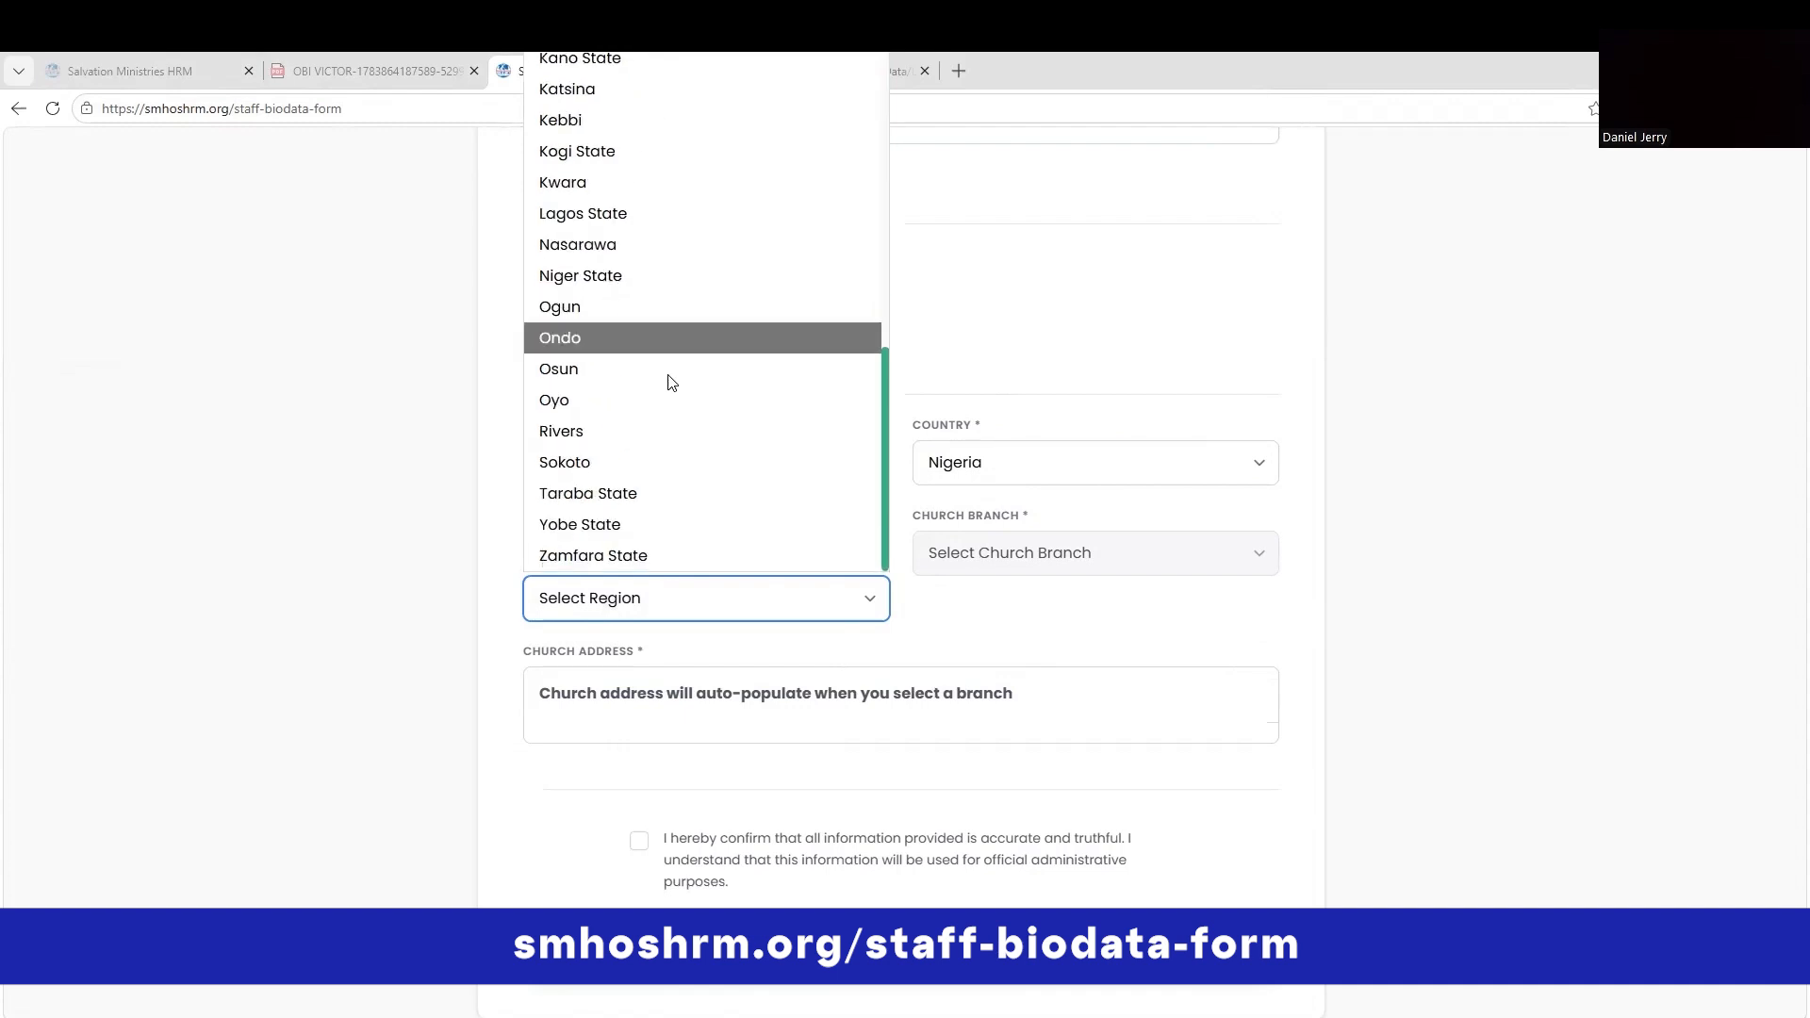
click(616, 439)
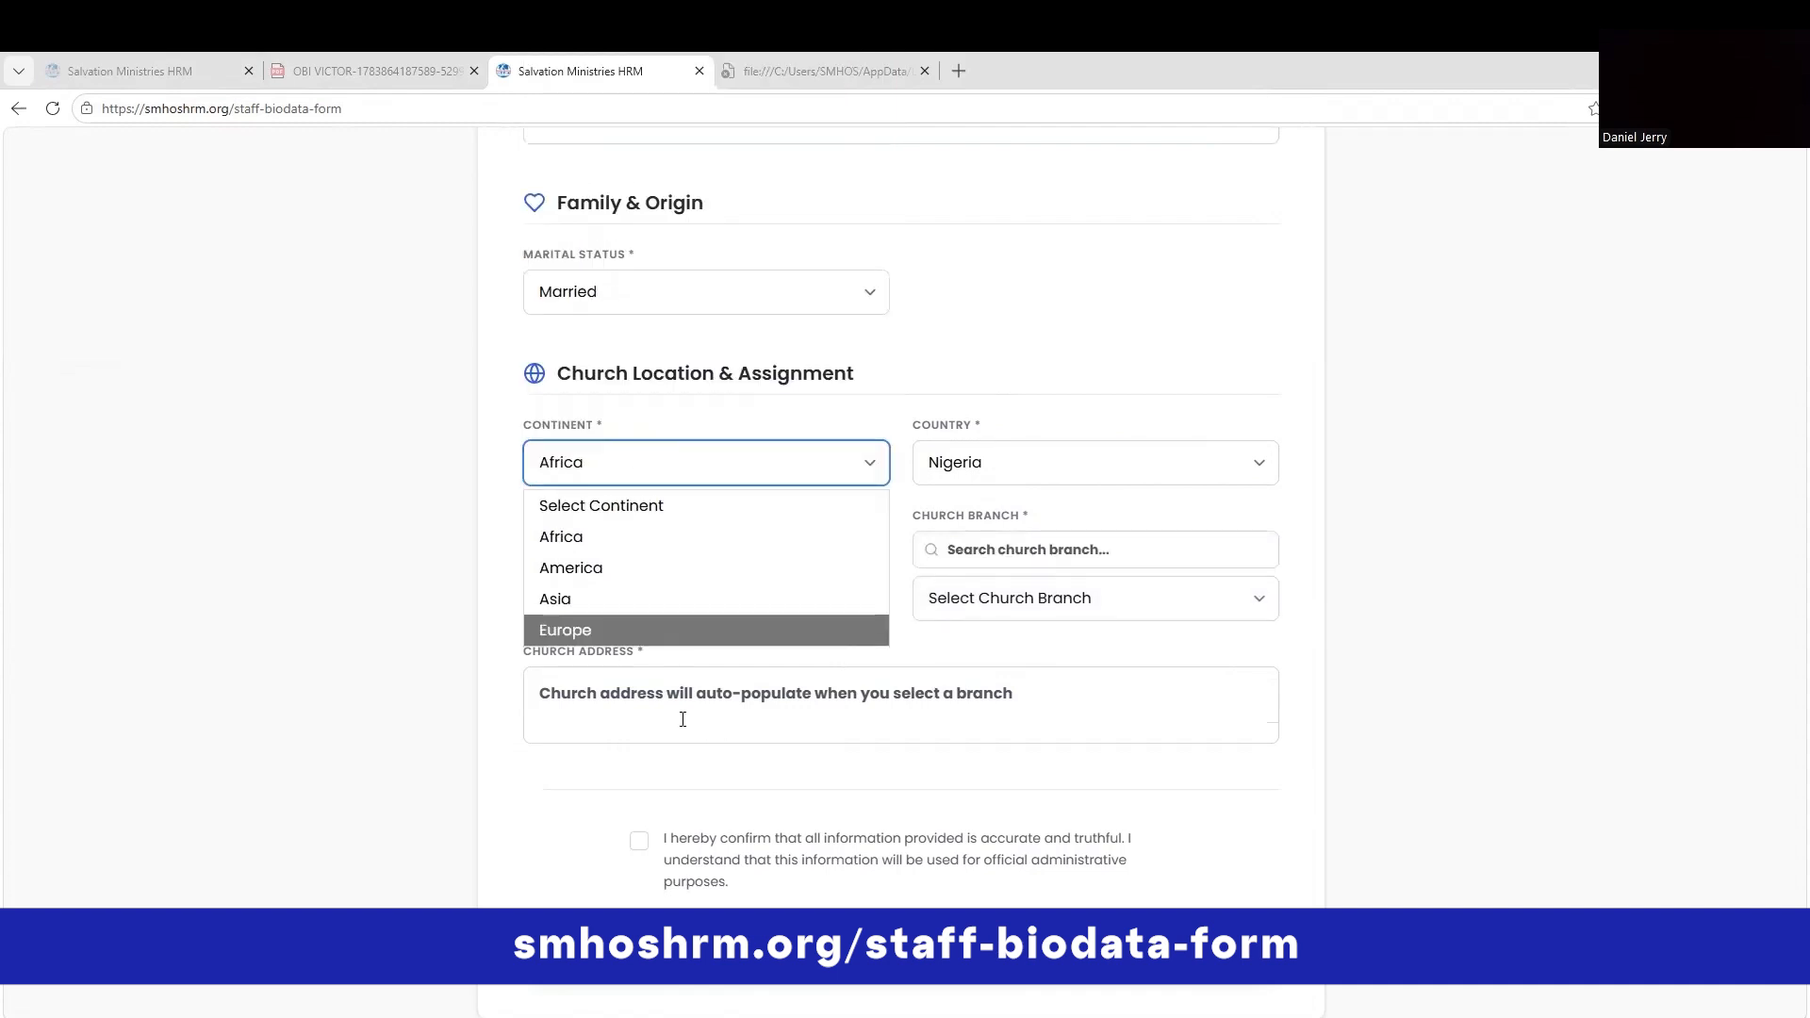
click(389, 558)
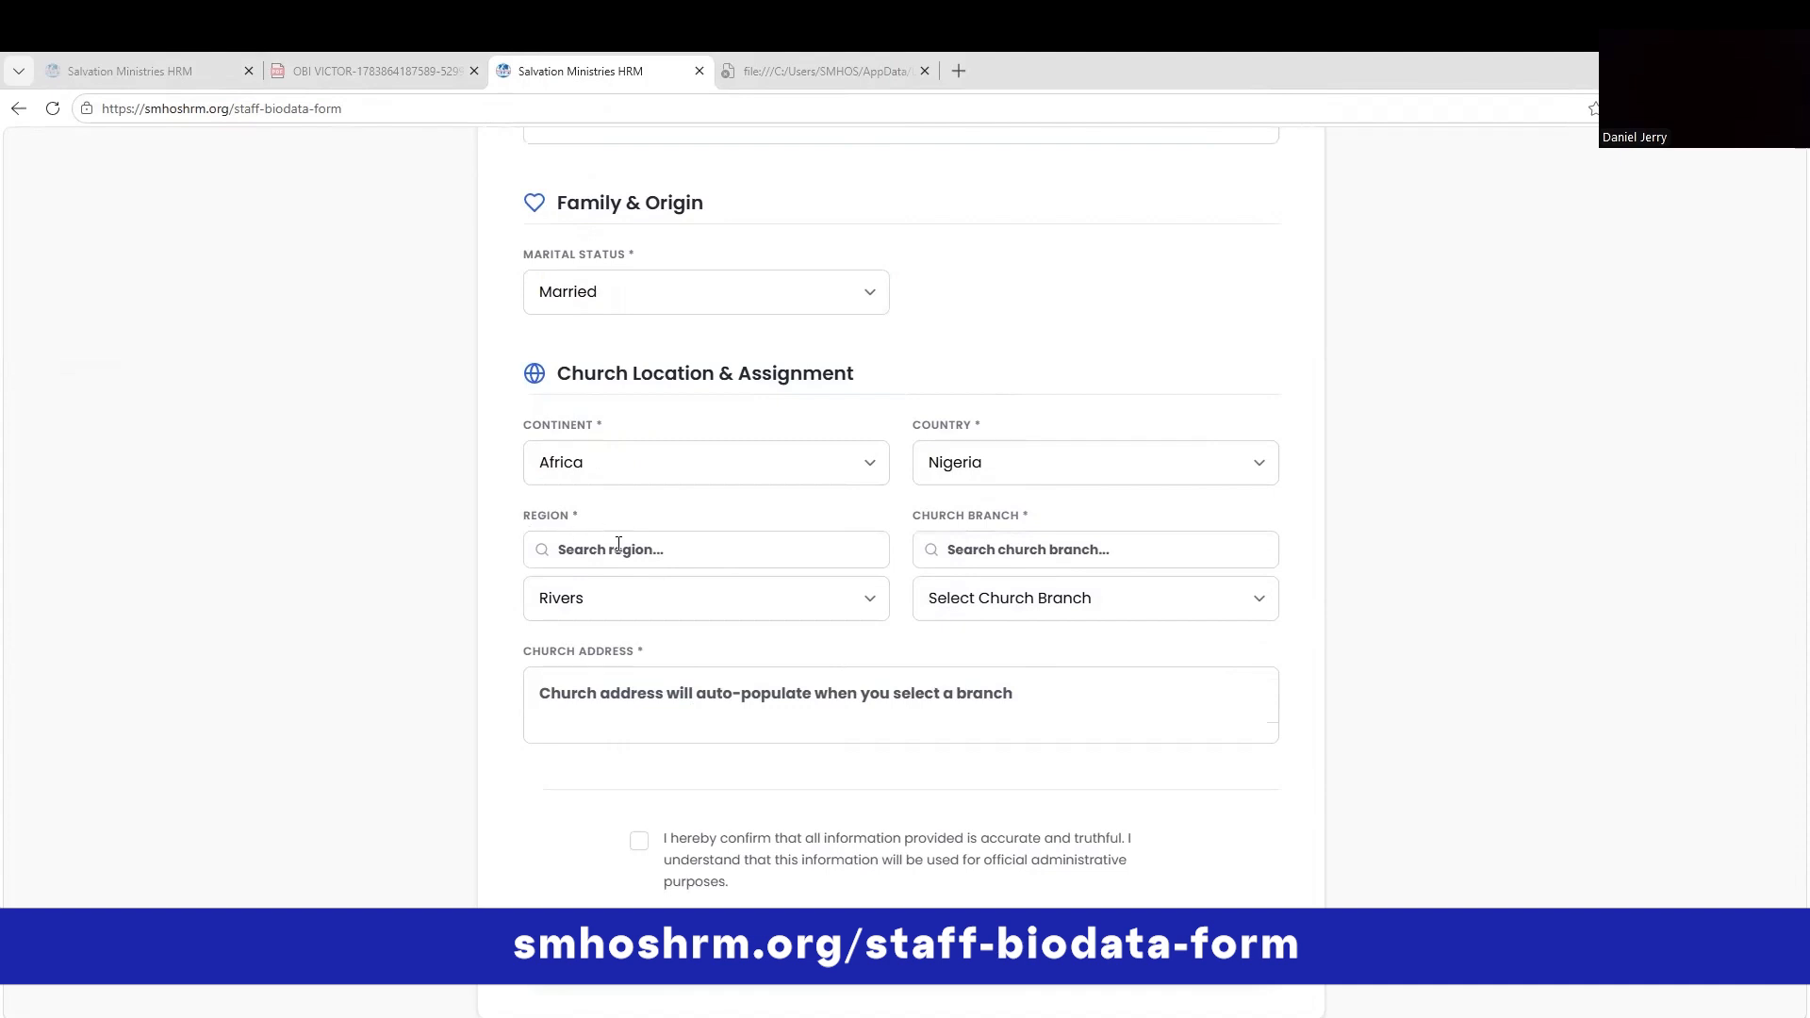
Keep the country as Nigeria and choose Rivers as the region.
click(985, 468)
key(Return)
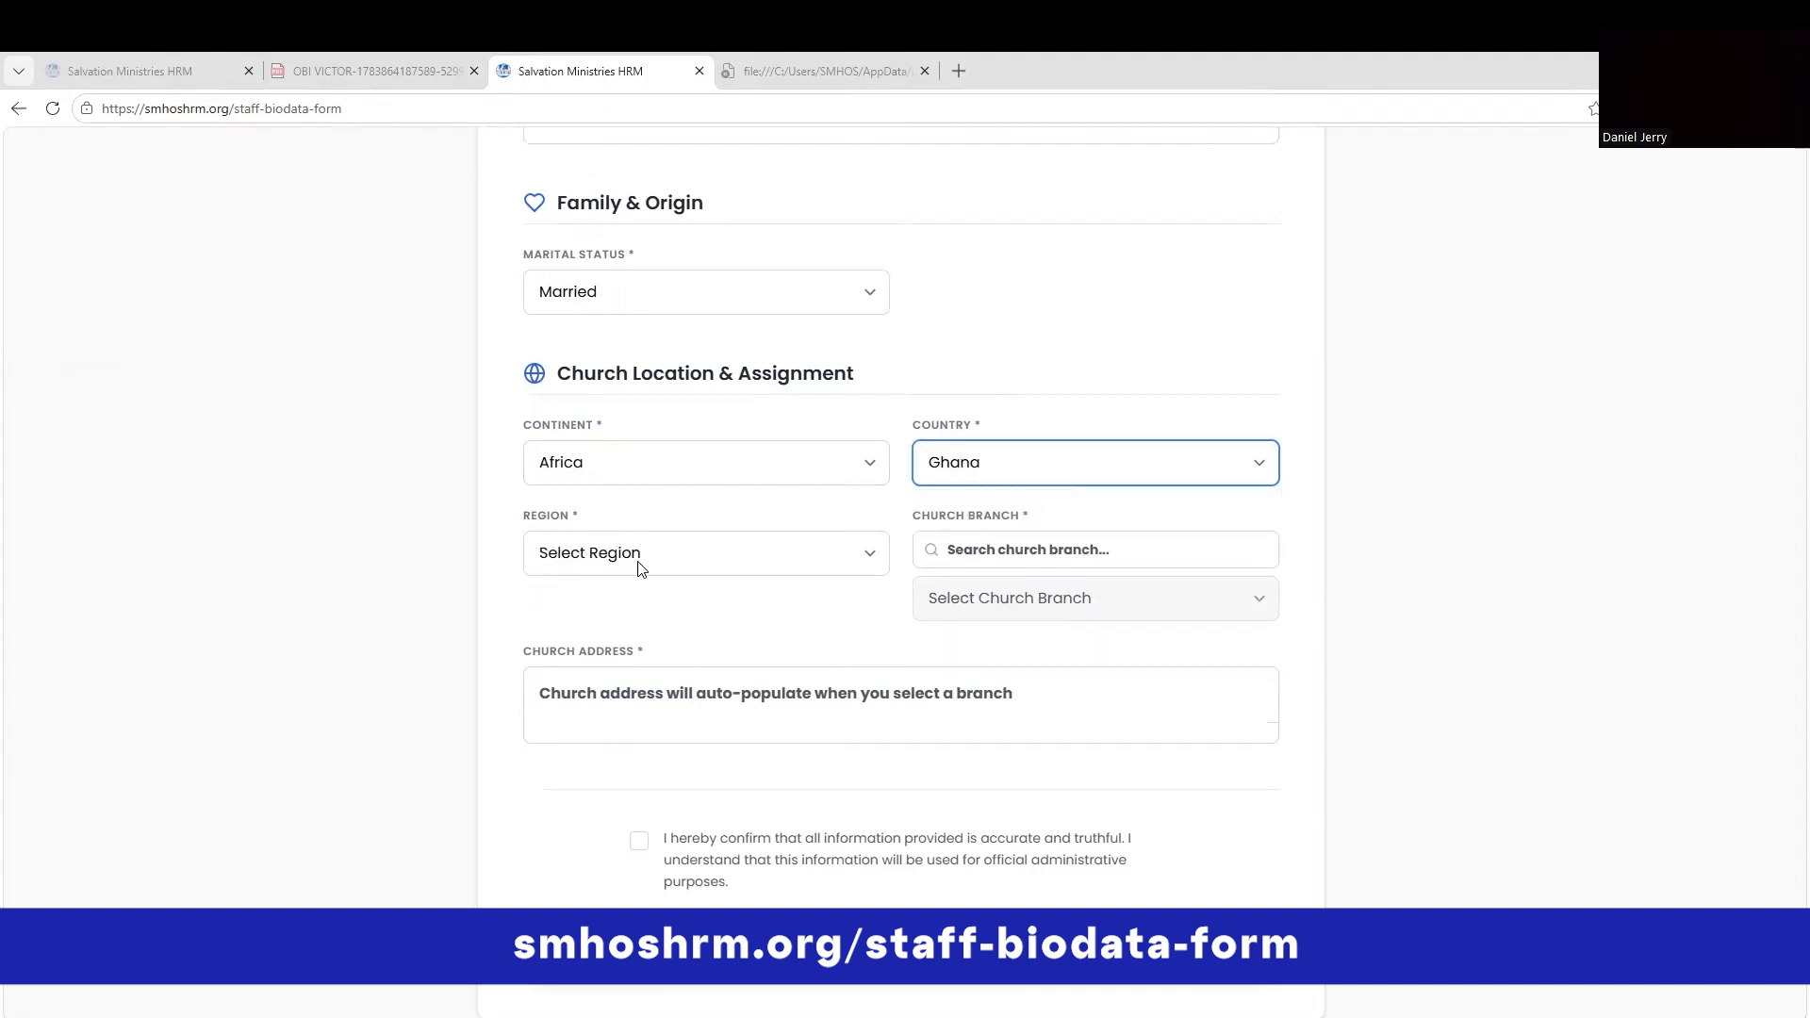
click(637, 566)
click(998, 467)
click(941, 666)
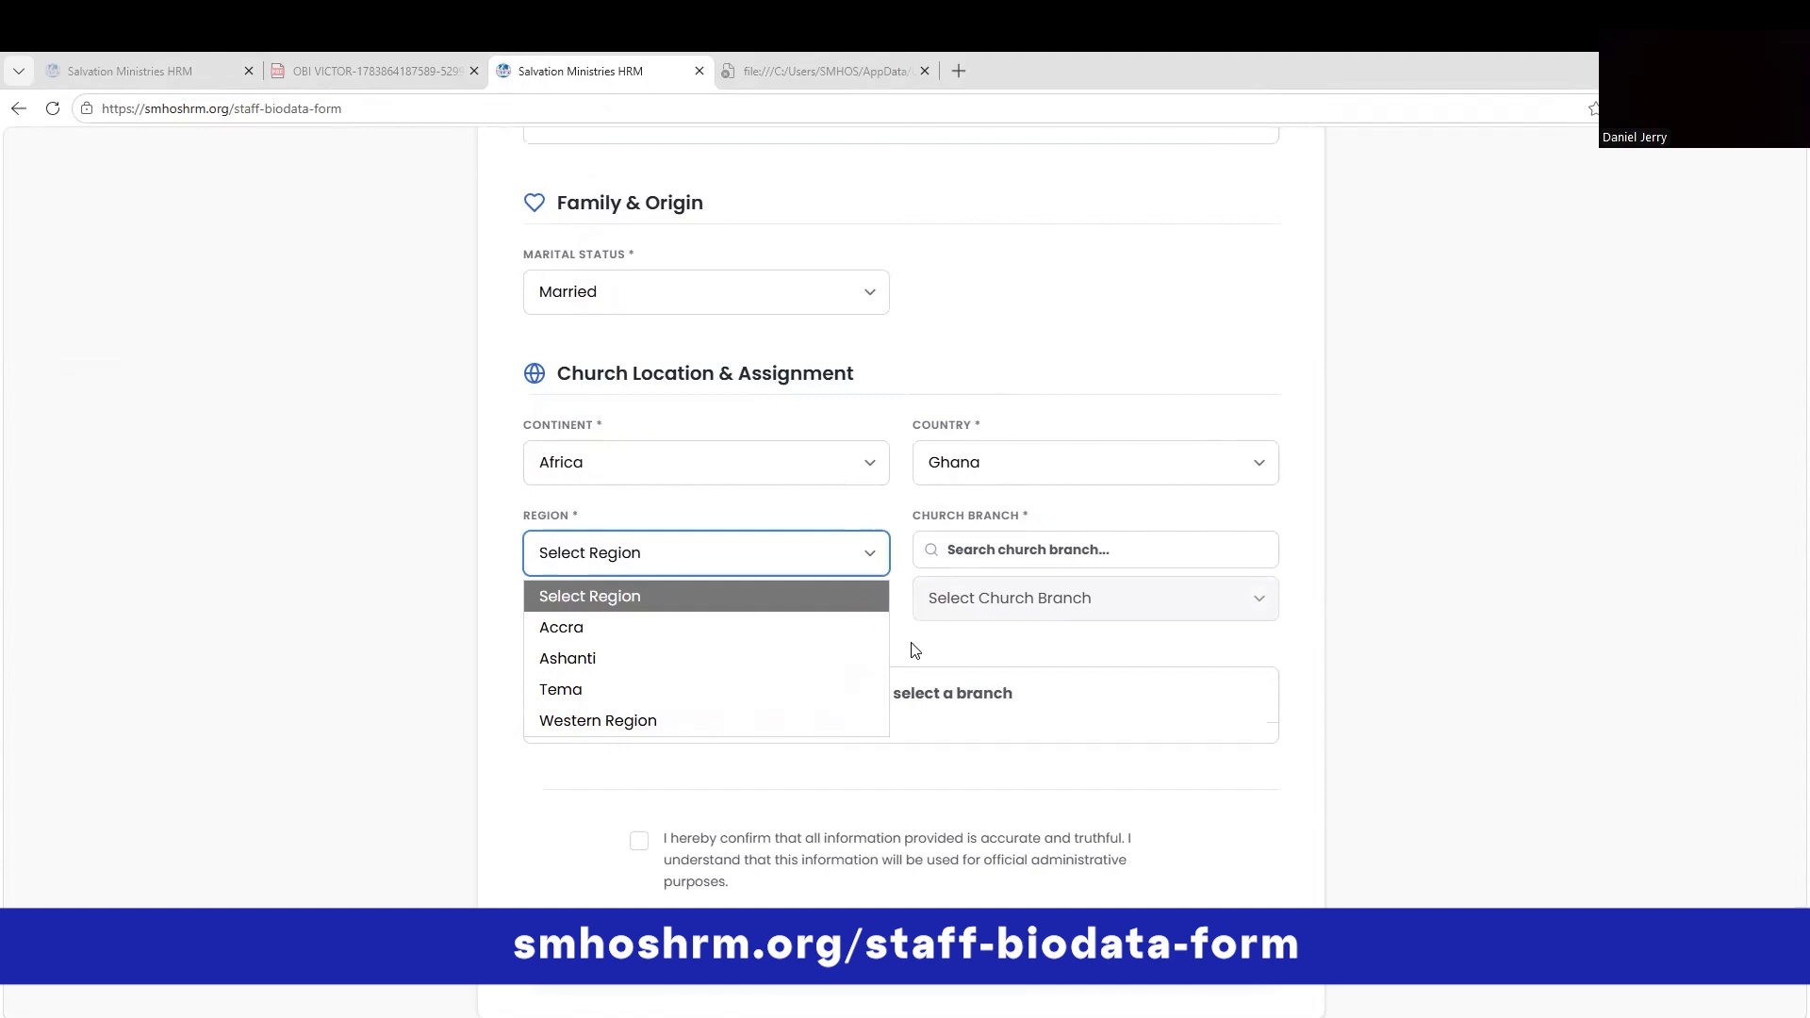
click(675, 595)
scroll(650, 441, down, 5)
click(620, 454)
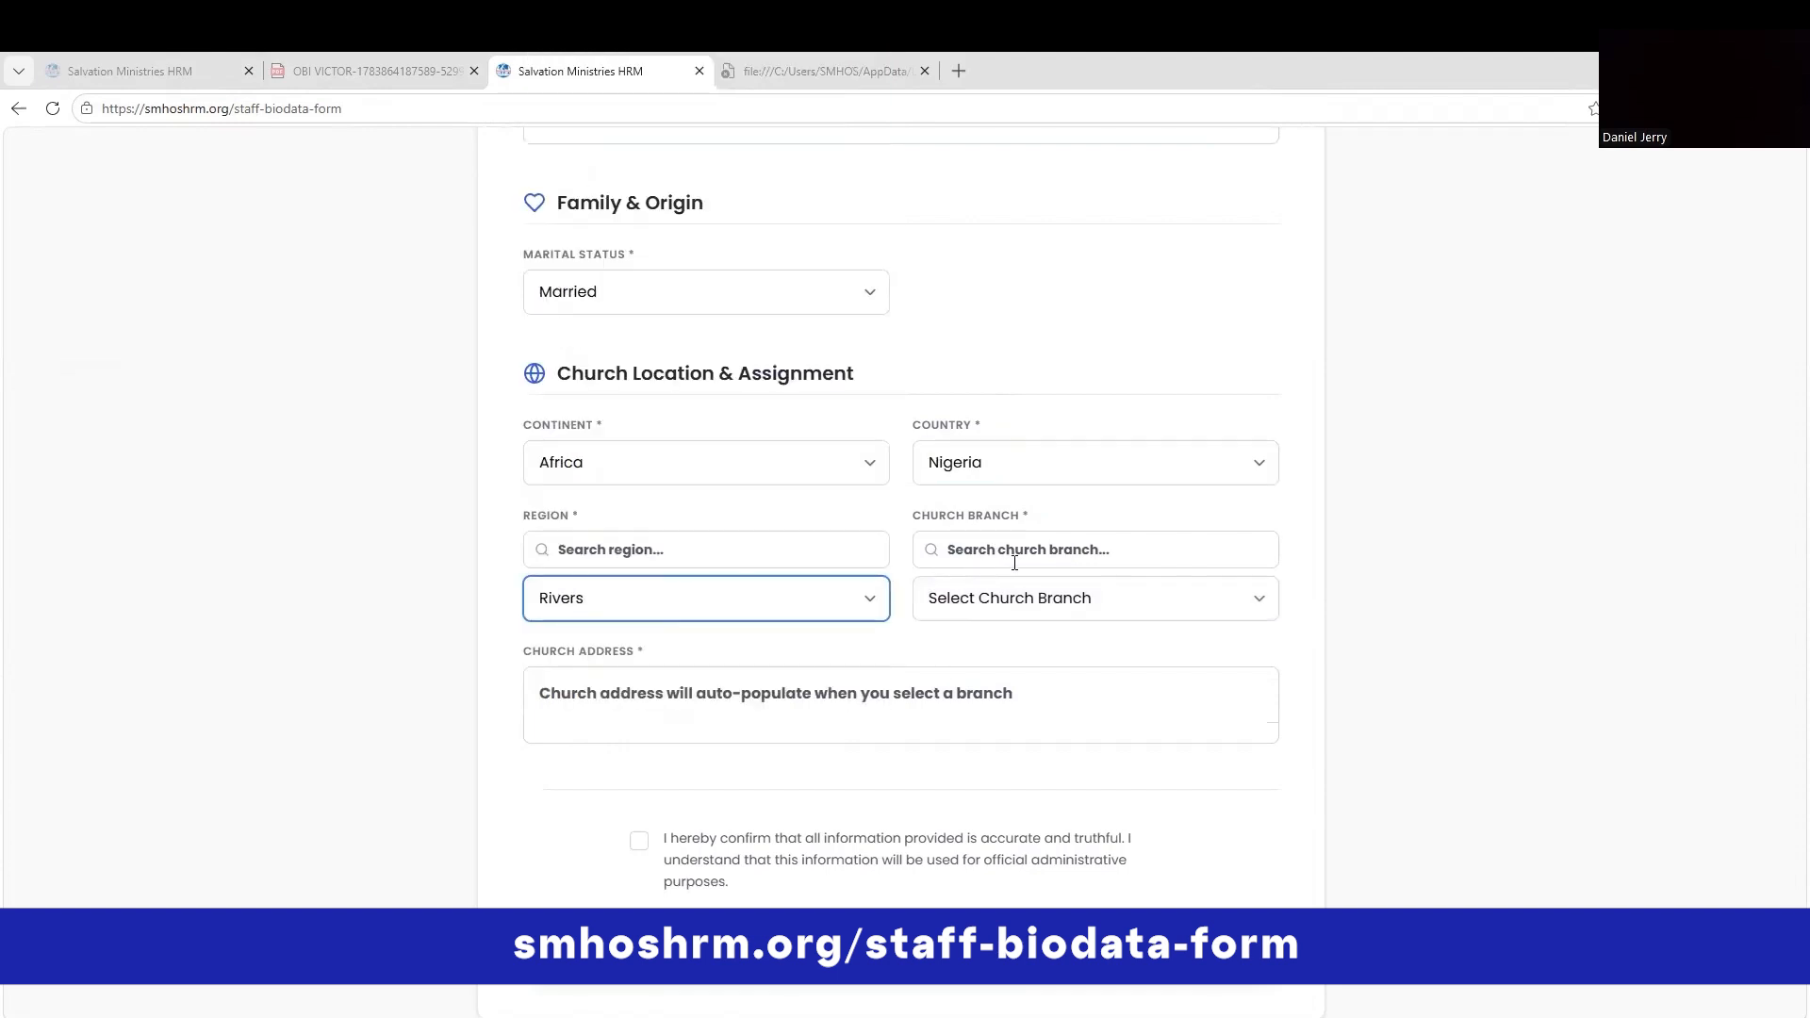
Switch the continent to America and choose Alakahia as the church branch.
click(1066, 479)
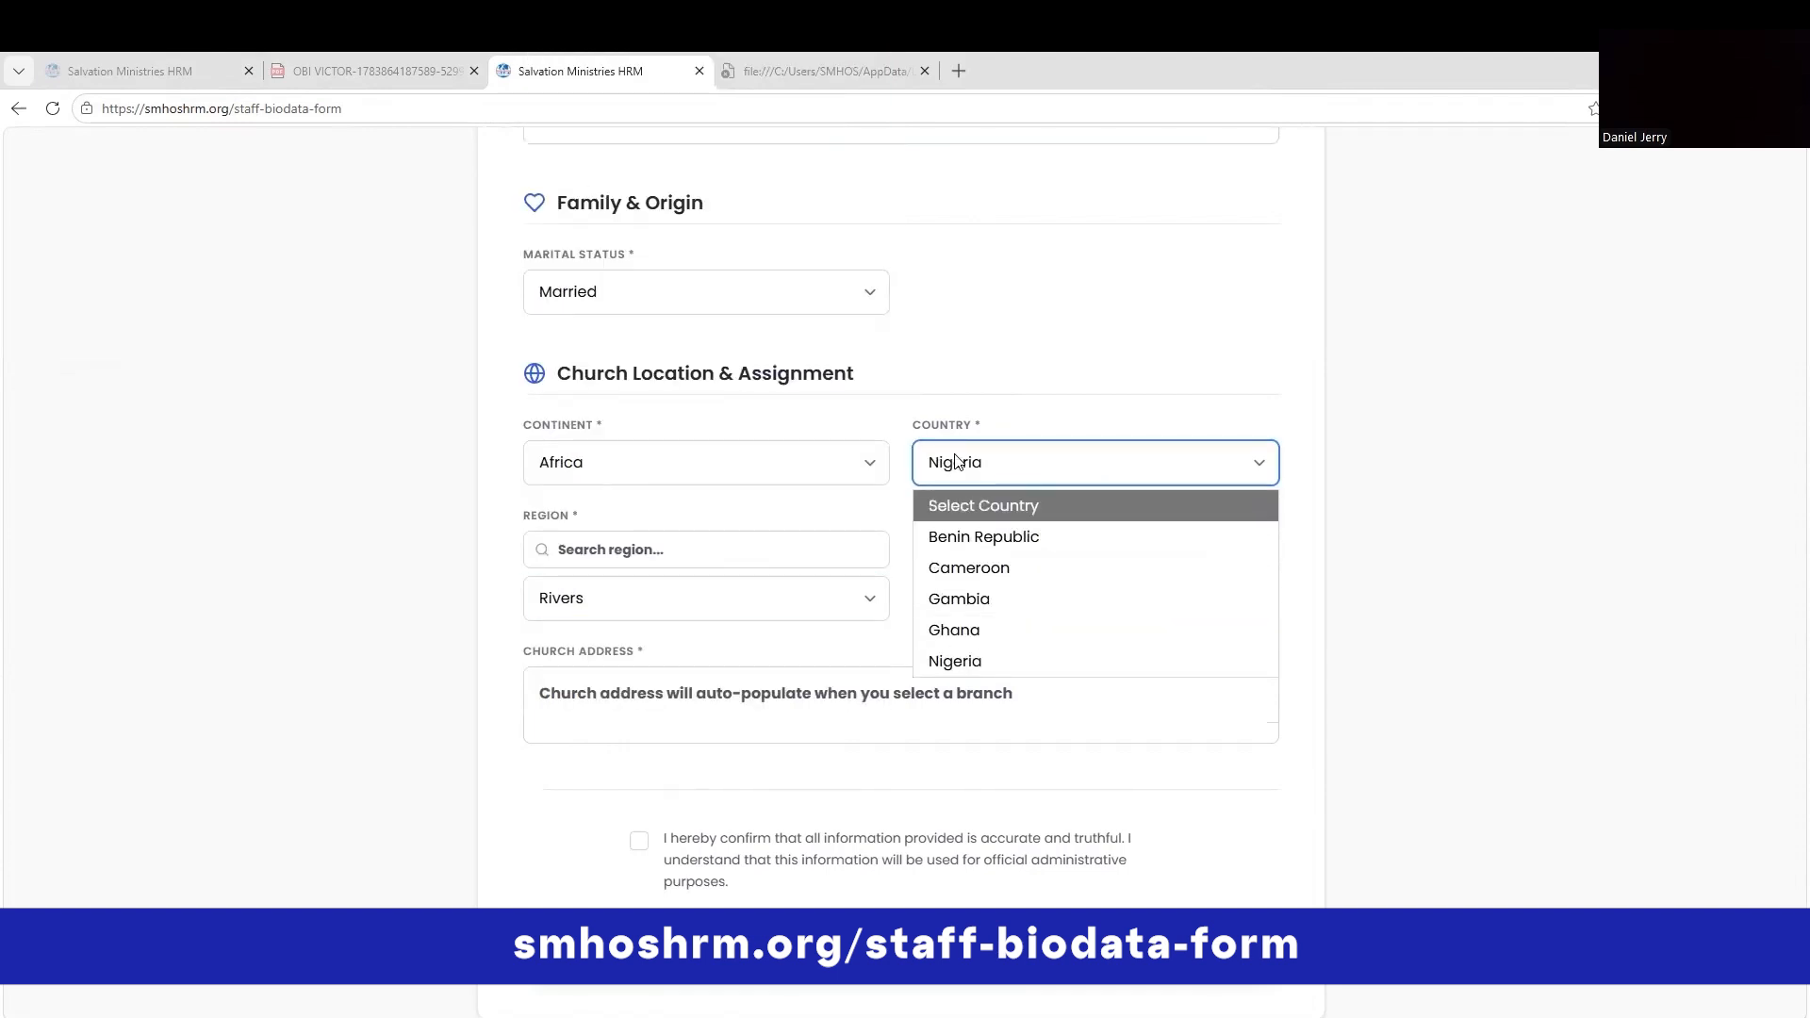
click(716, 462)
click(712, 566)
click(1083, 472)
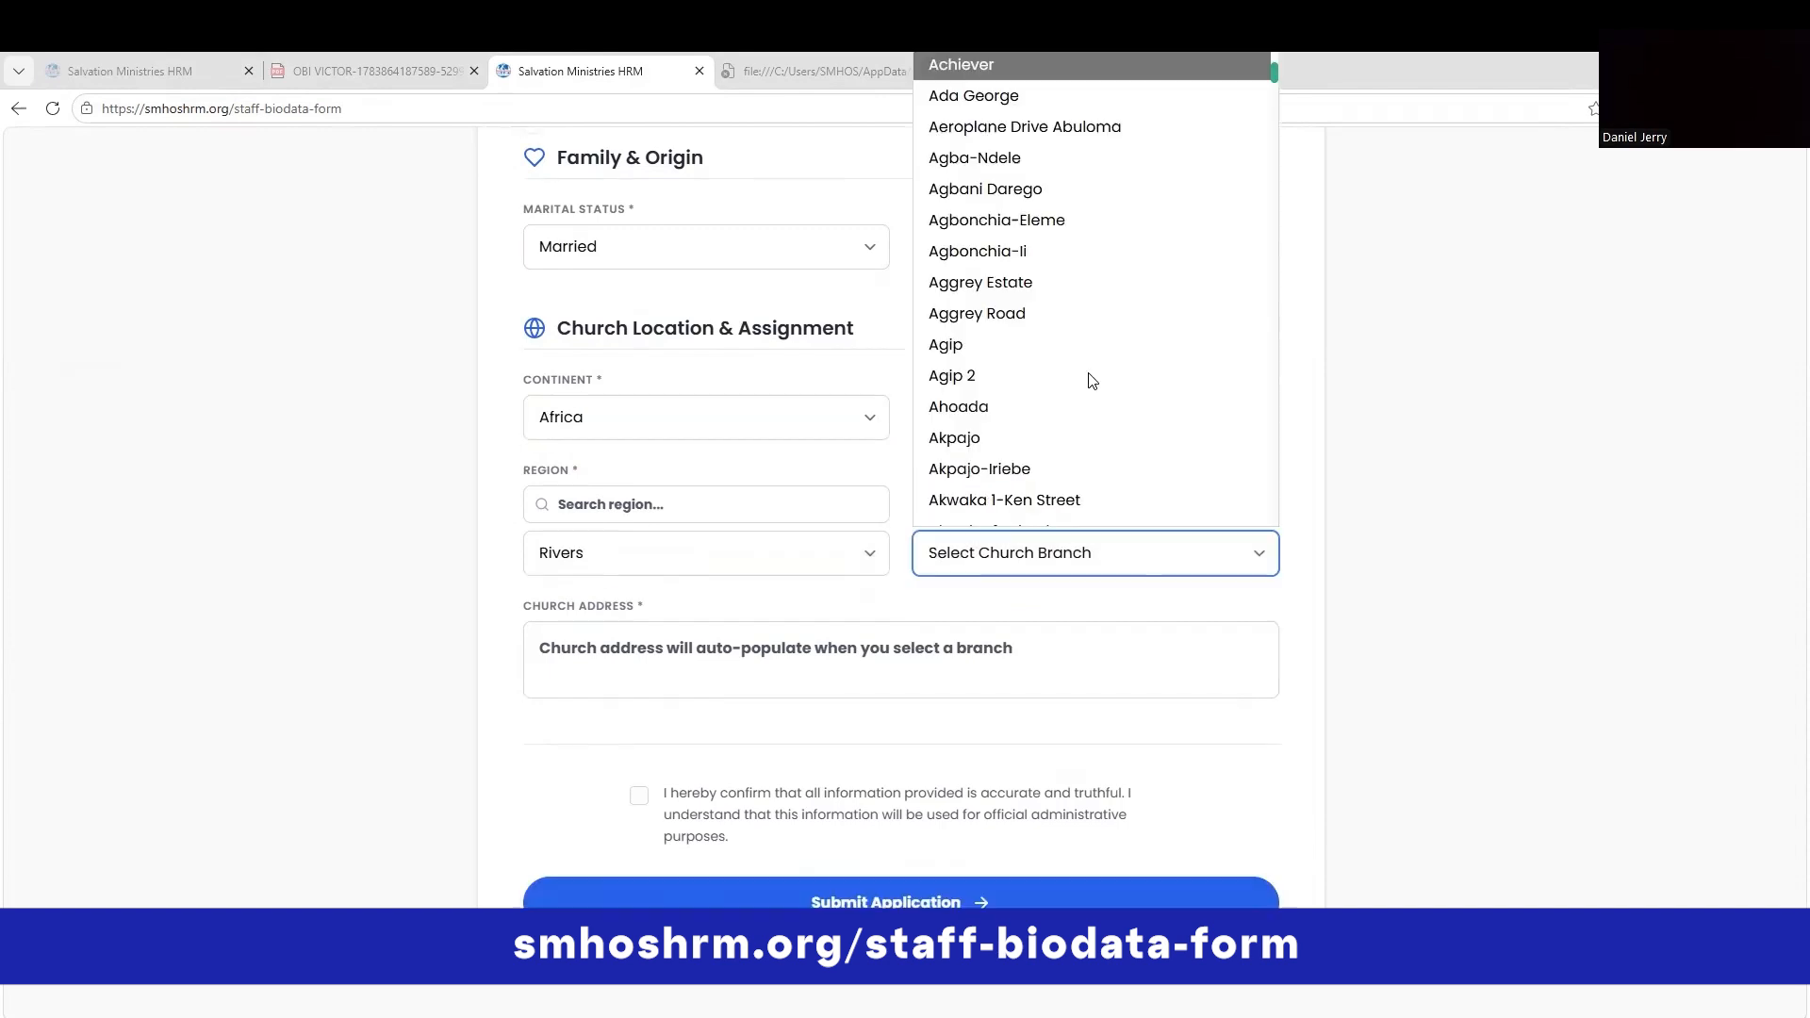
scroll(1082, 380, down, 3)
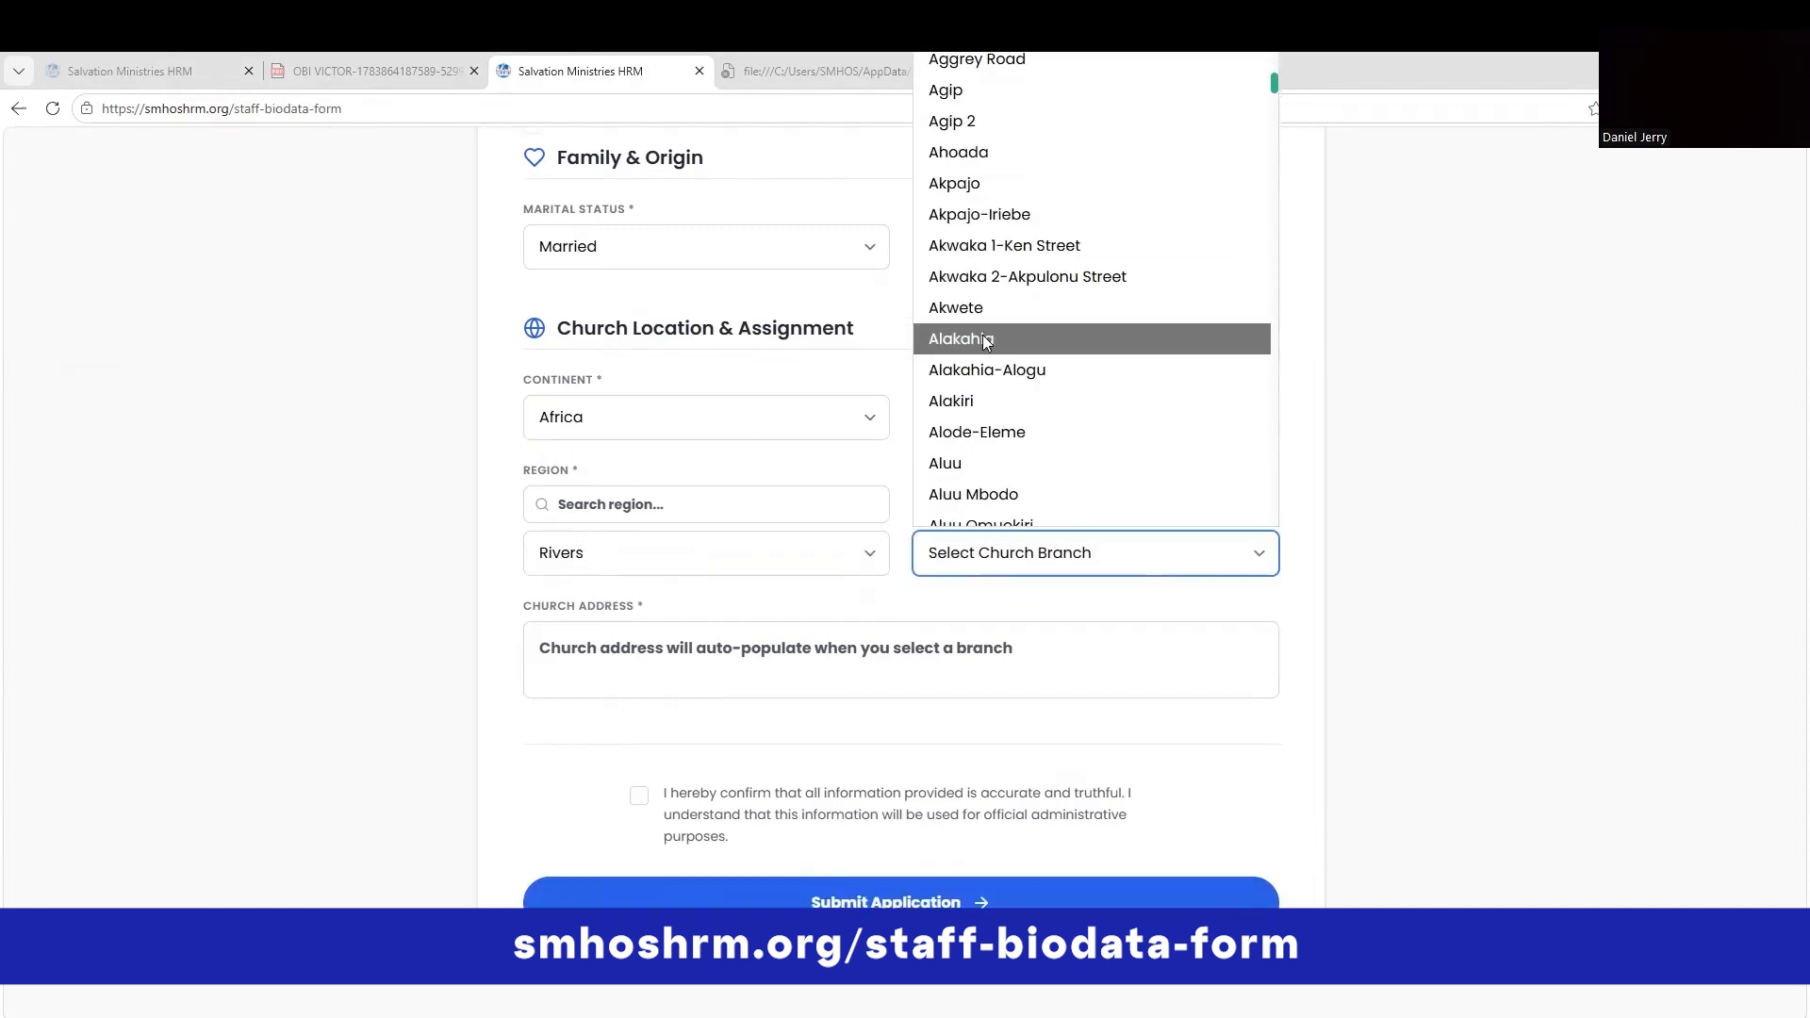
click(983, 335)
click(1020, 648)
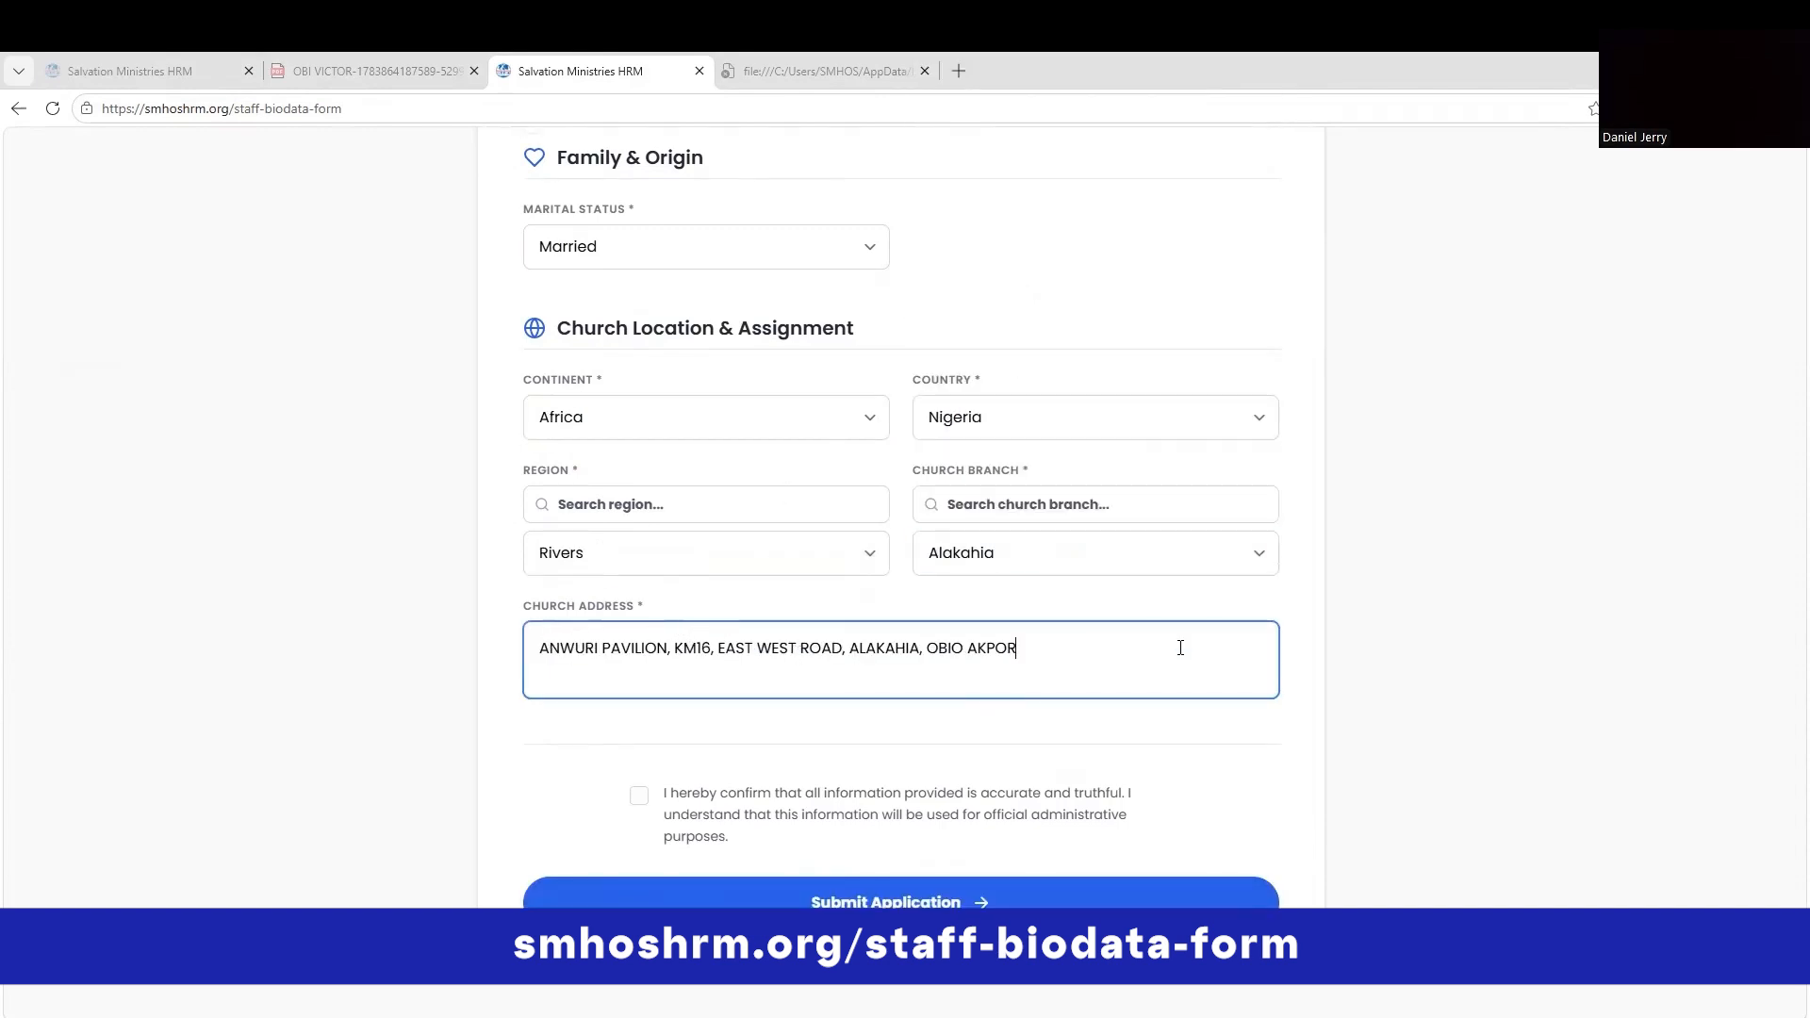
Change the church branch to Egbelelie, tick the accuracy declaration and submit the application.
click(1022, 557)
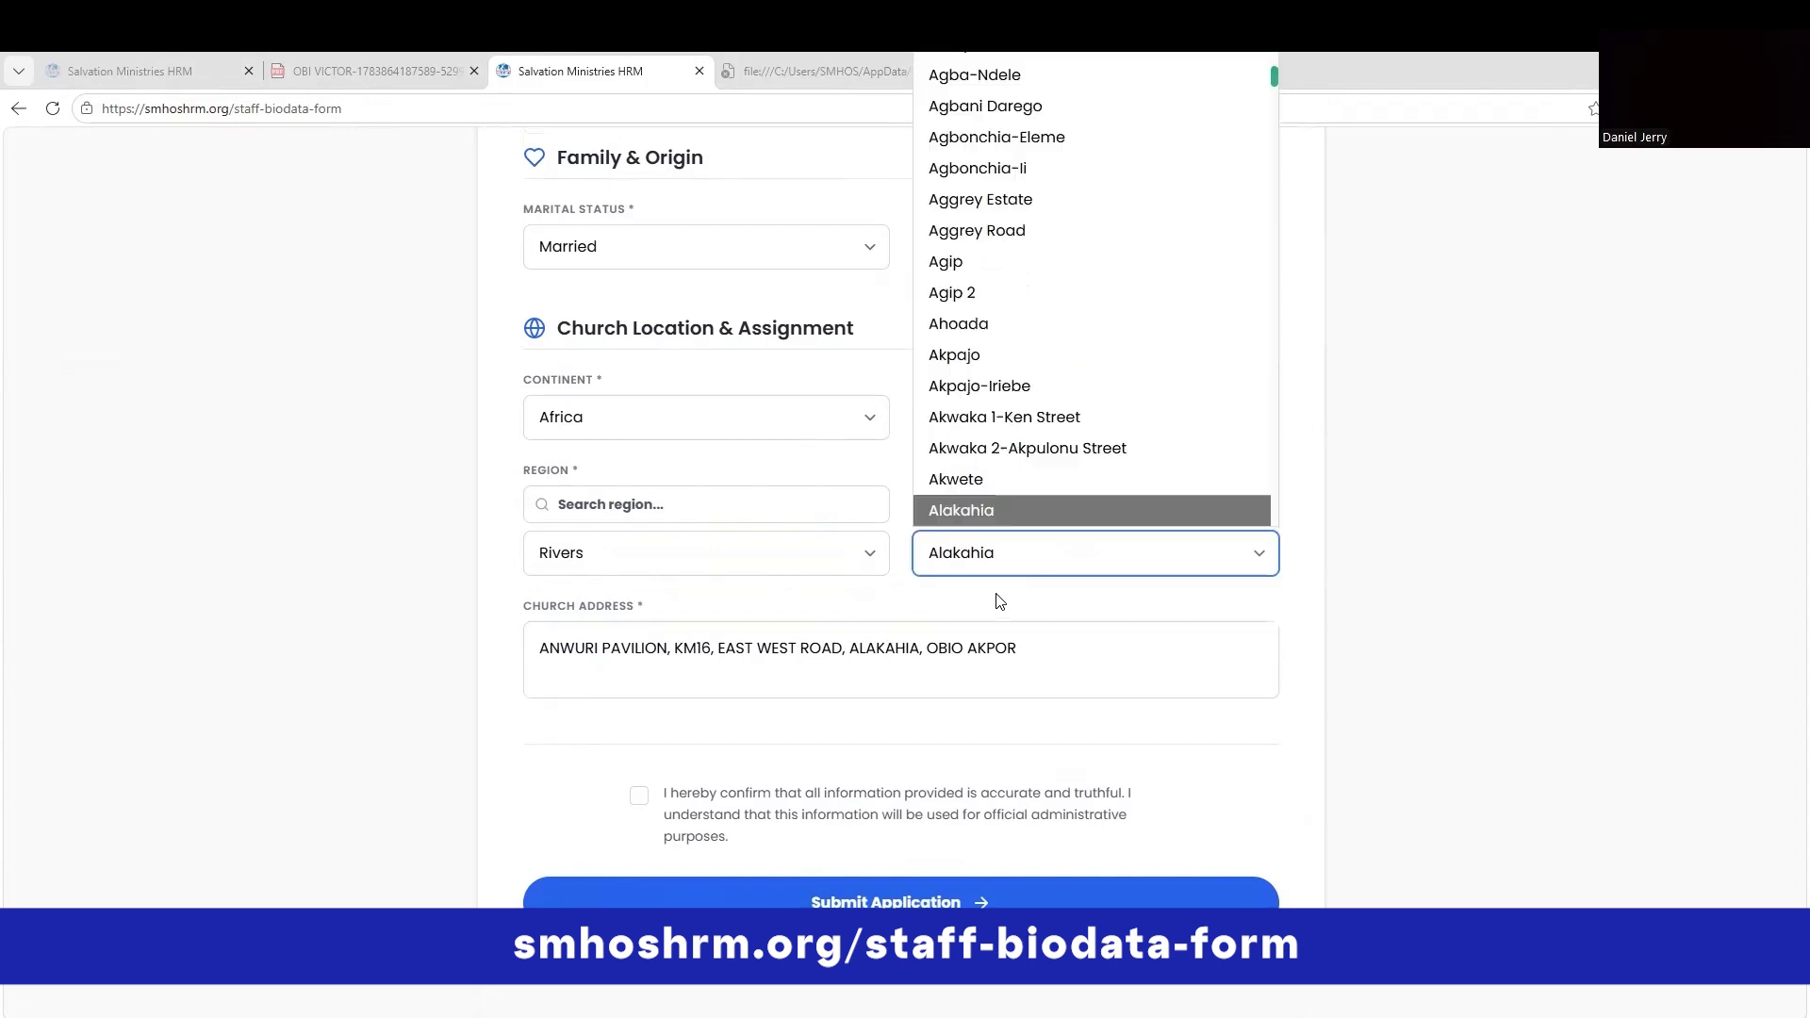
scroll(1139, 325, down, 5)
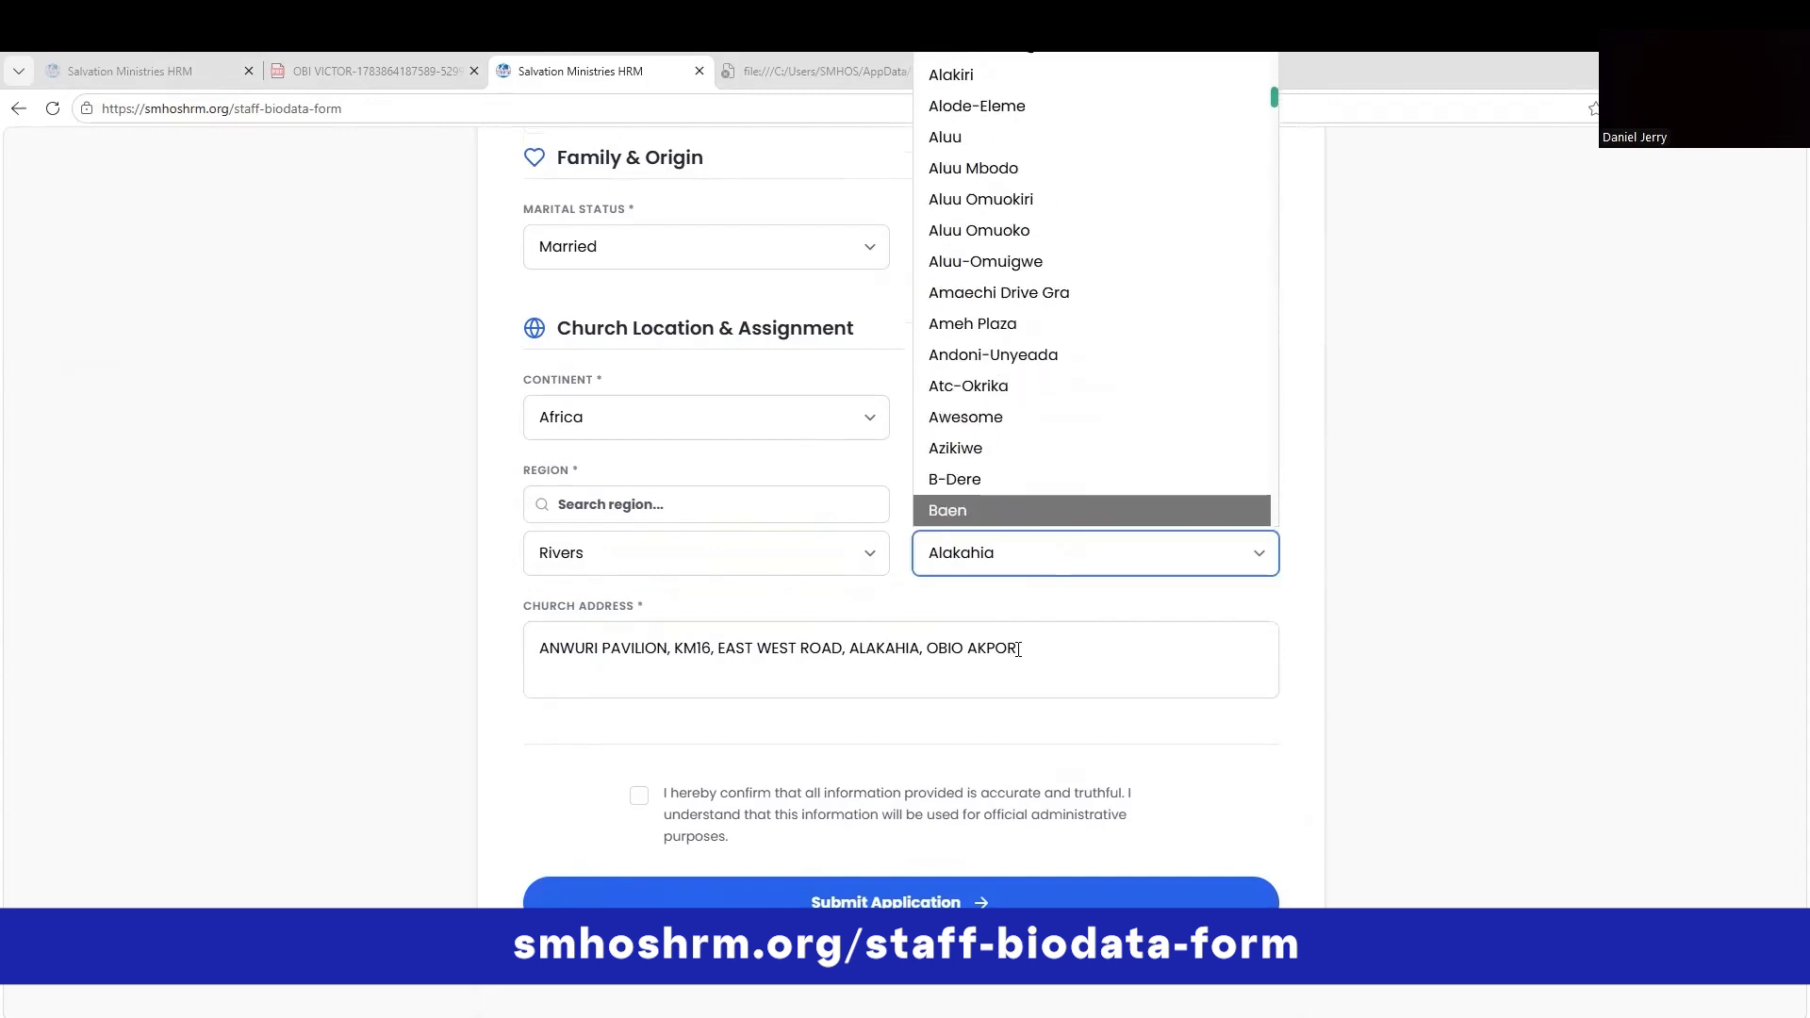
scroll(1012, 507, down, 6)
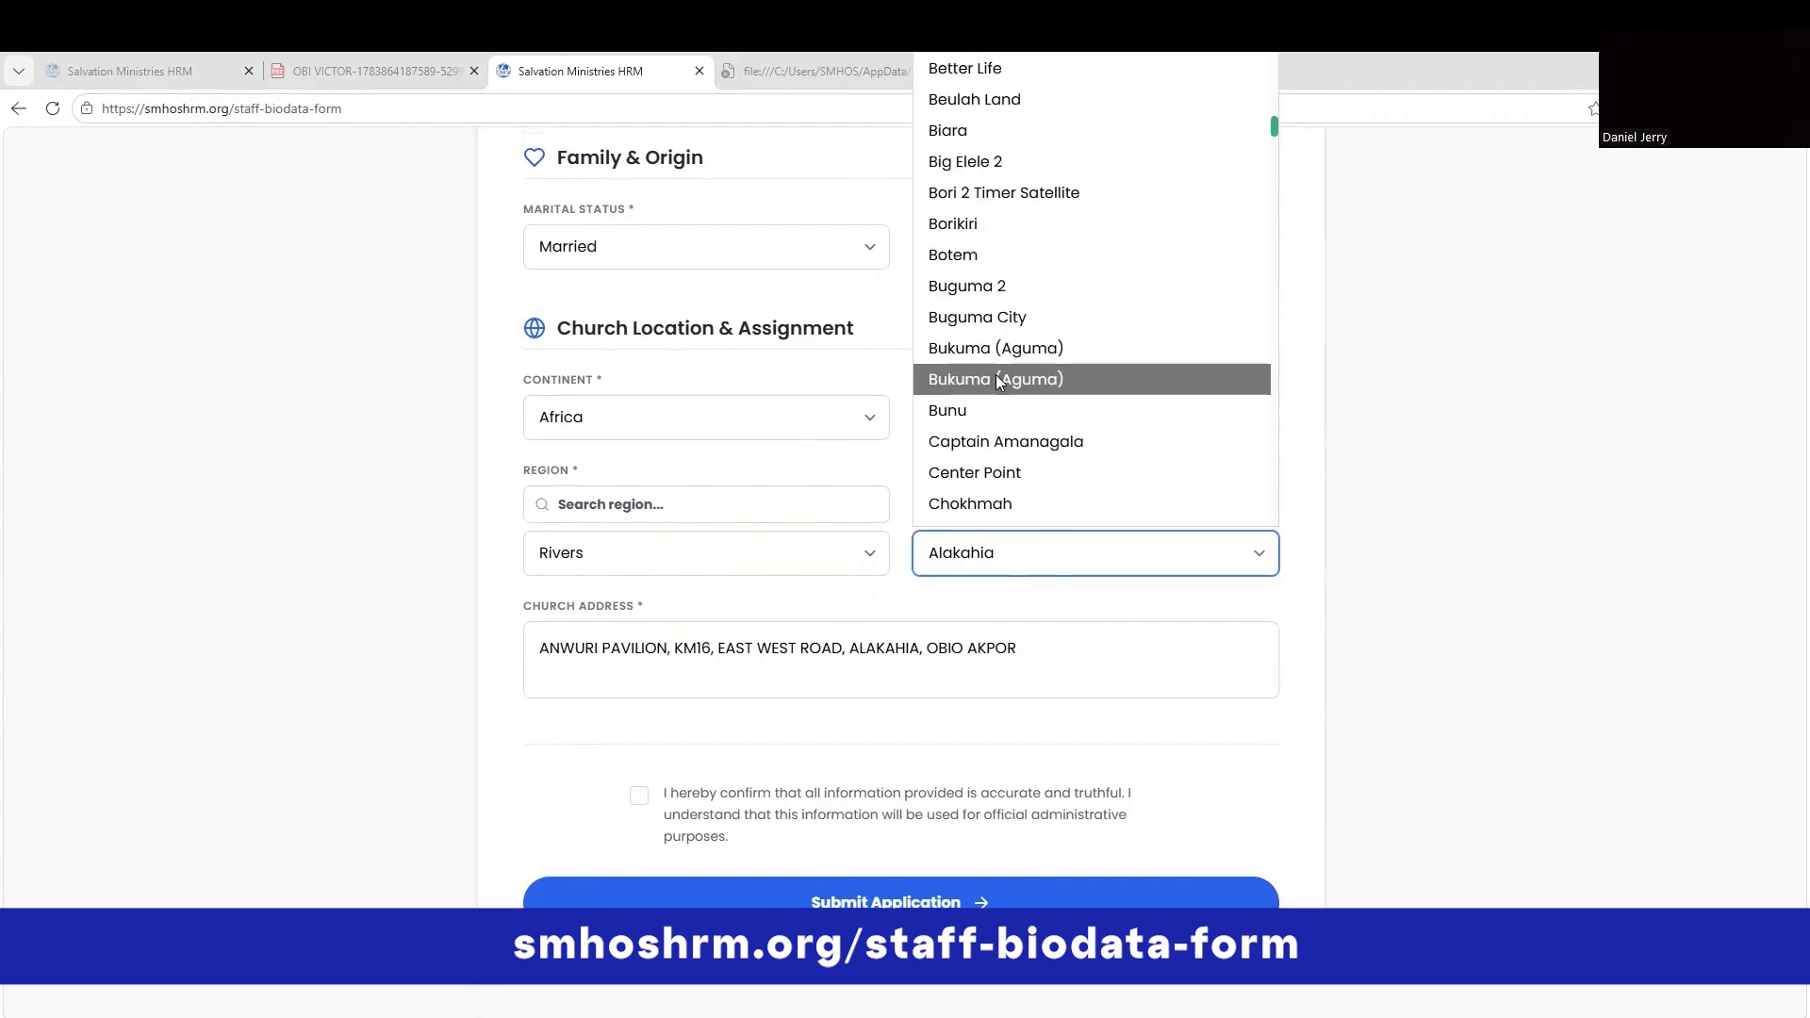
scroll(1037, 490, down, 5)
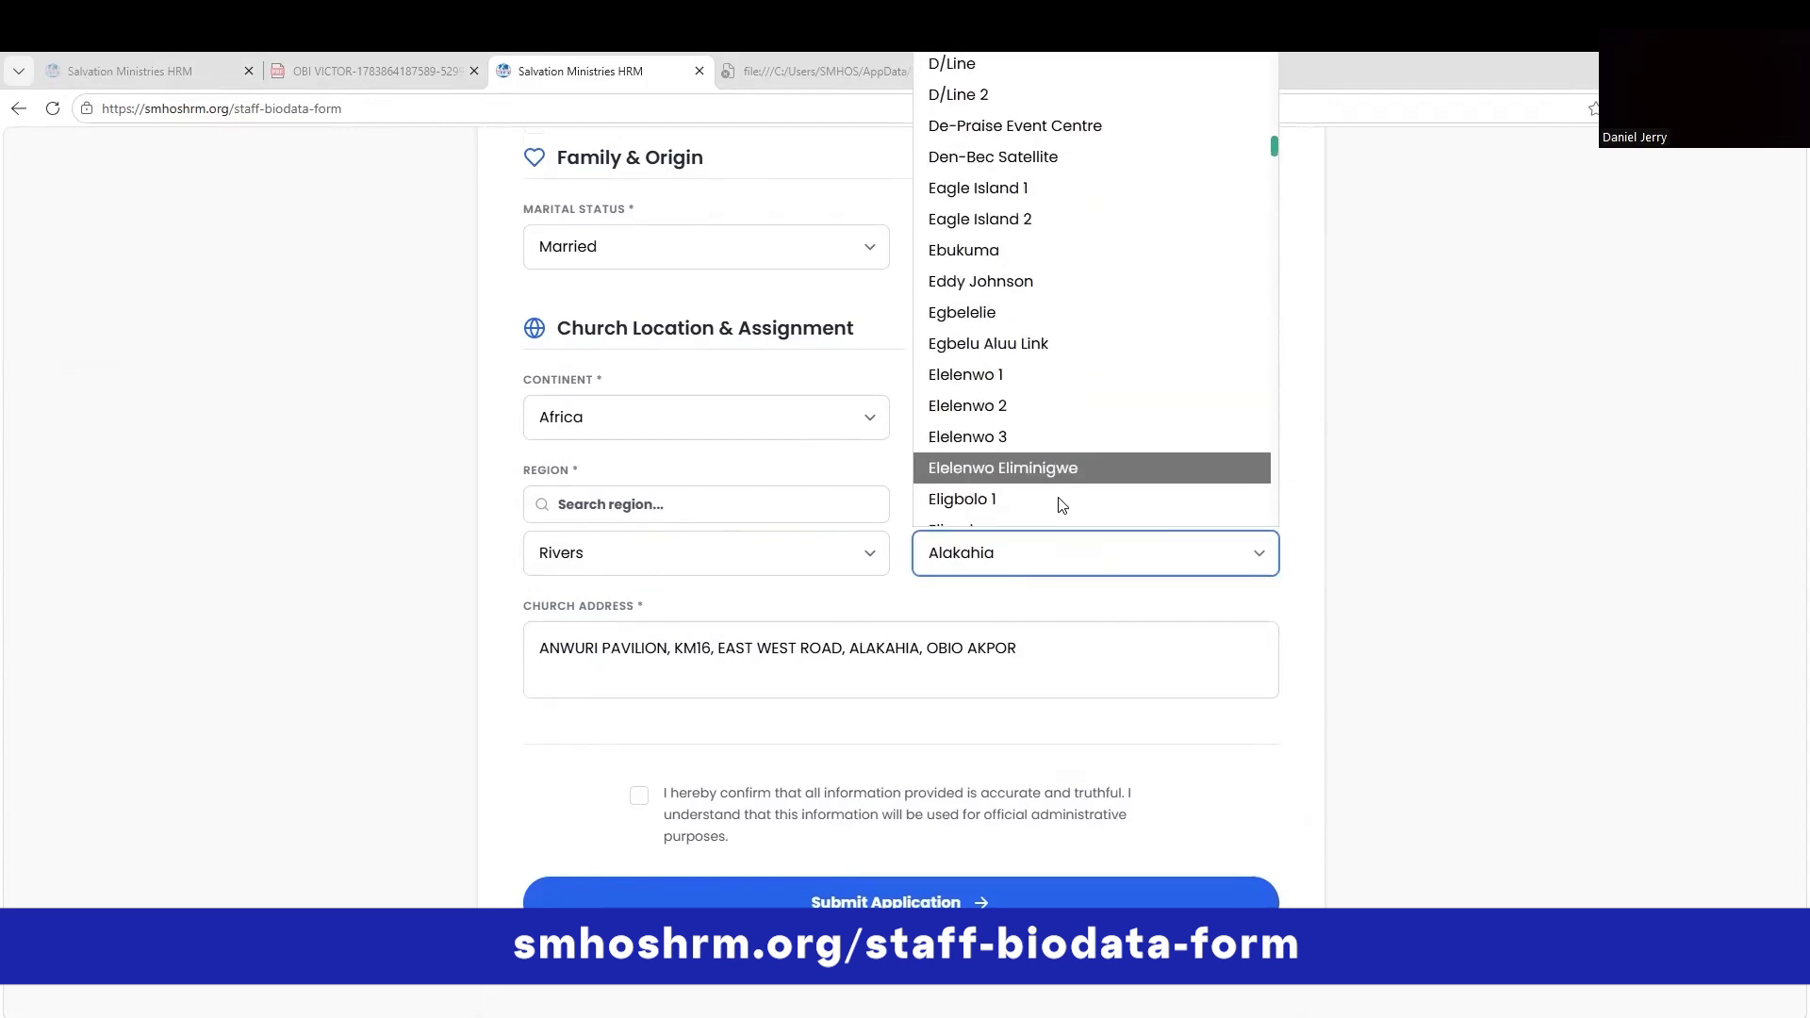
click(993, 309)
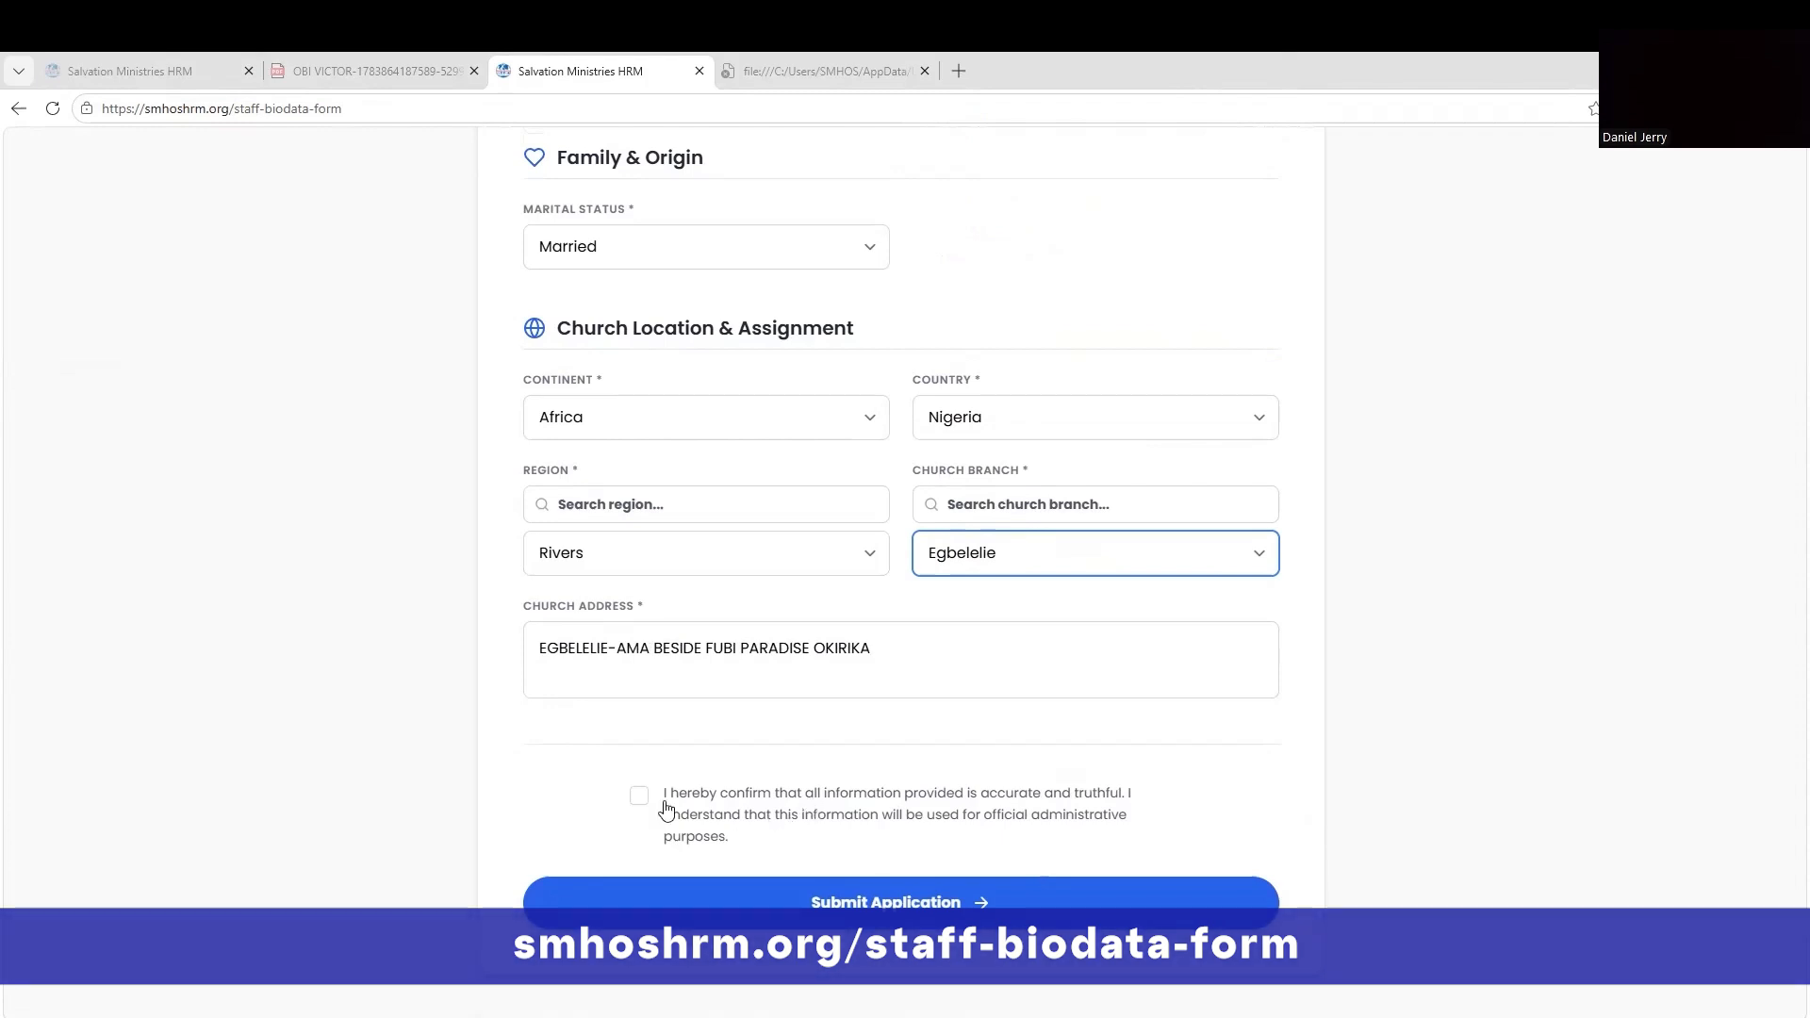
click(640, 800)
click(977, 905)
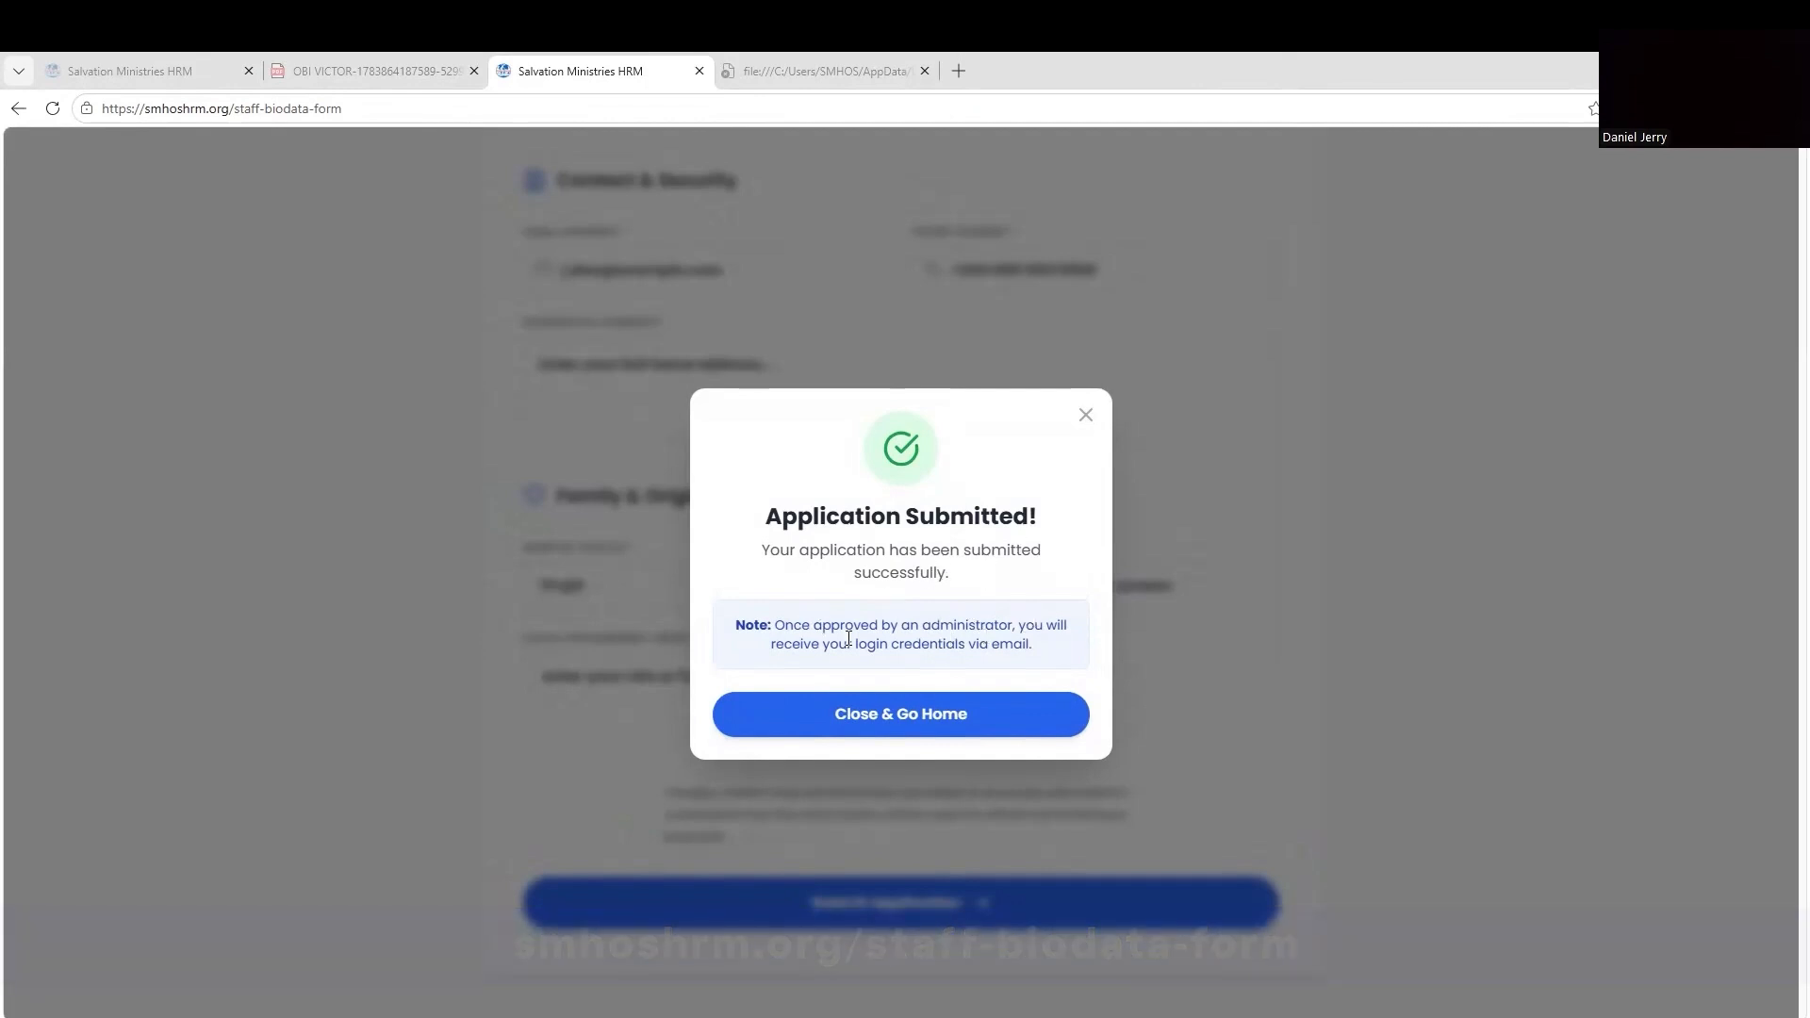
Close the Application Submitted dialog and continue to the portal login.
click(881, 716)
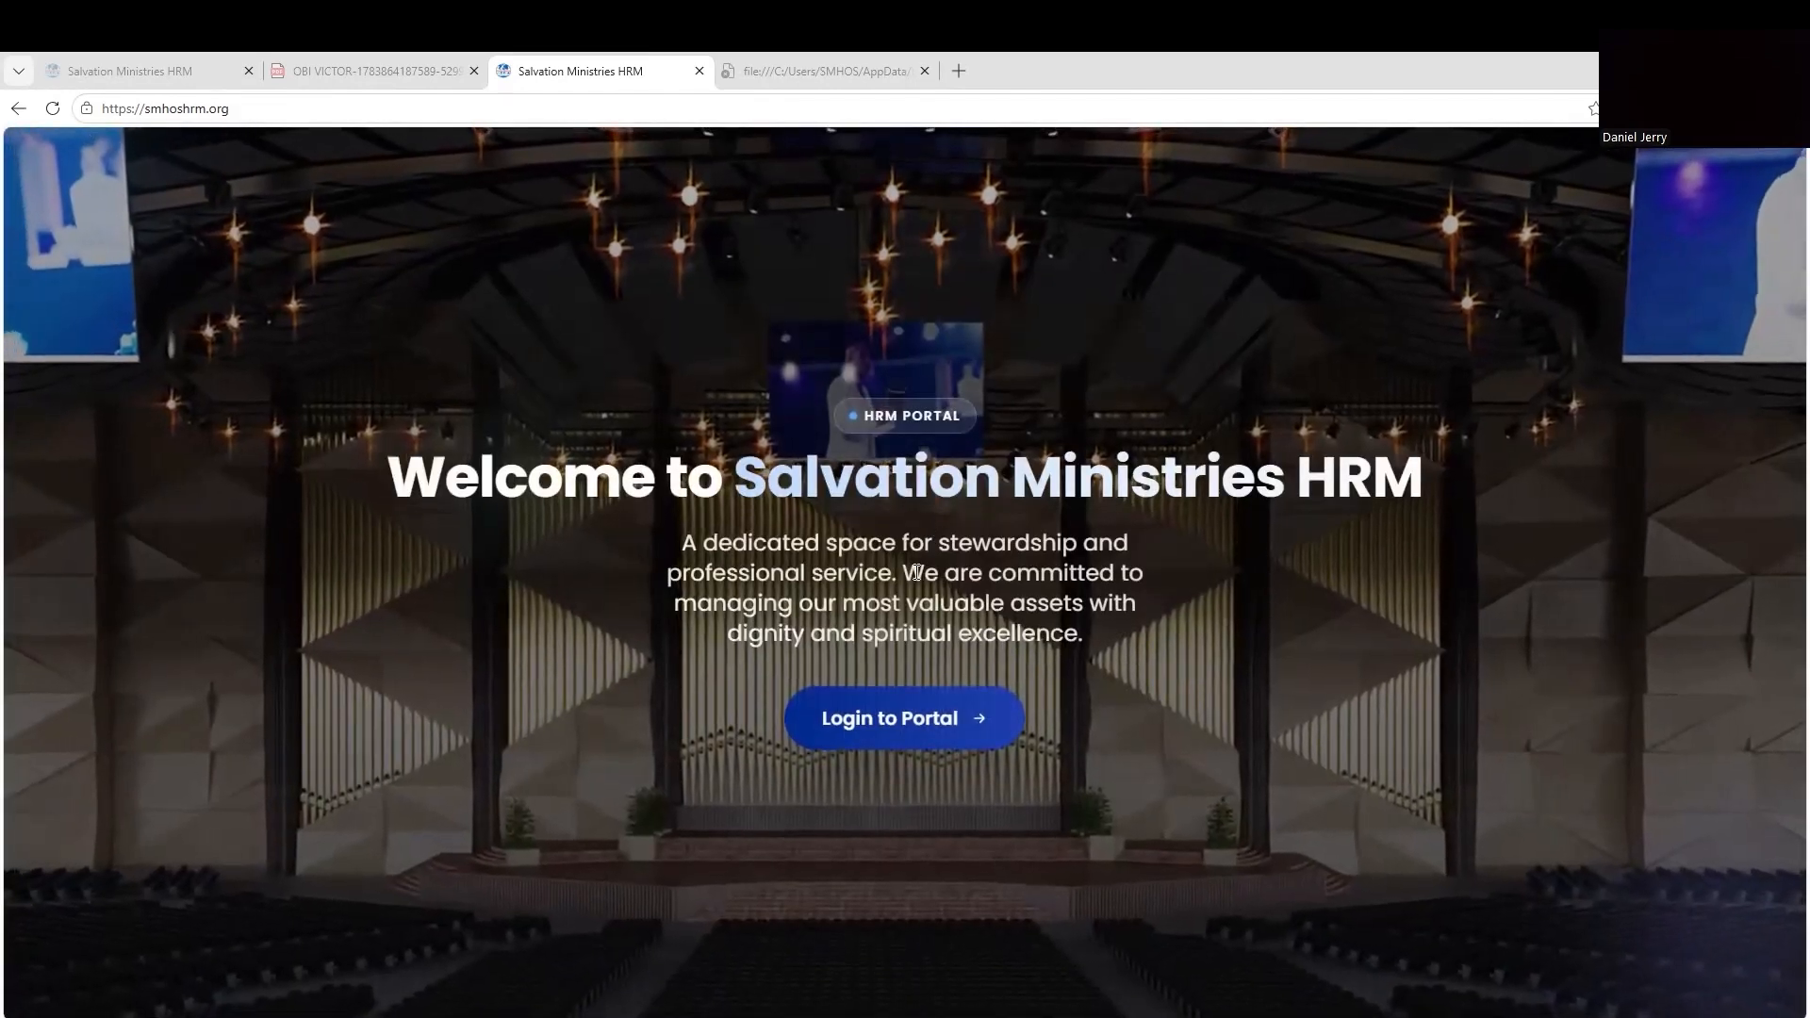
click(935, 720)
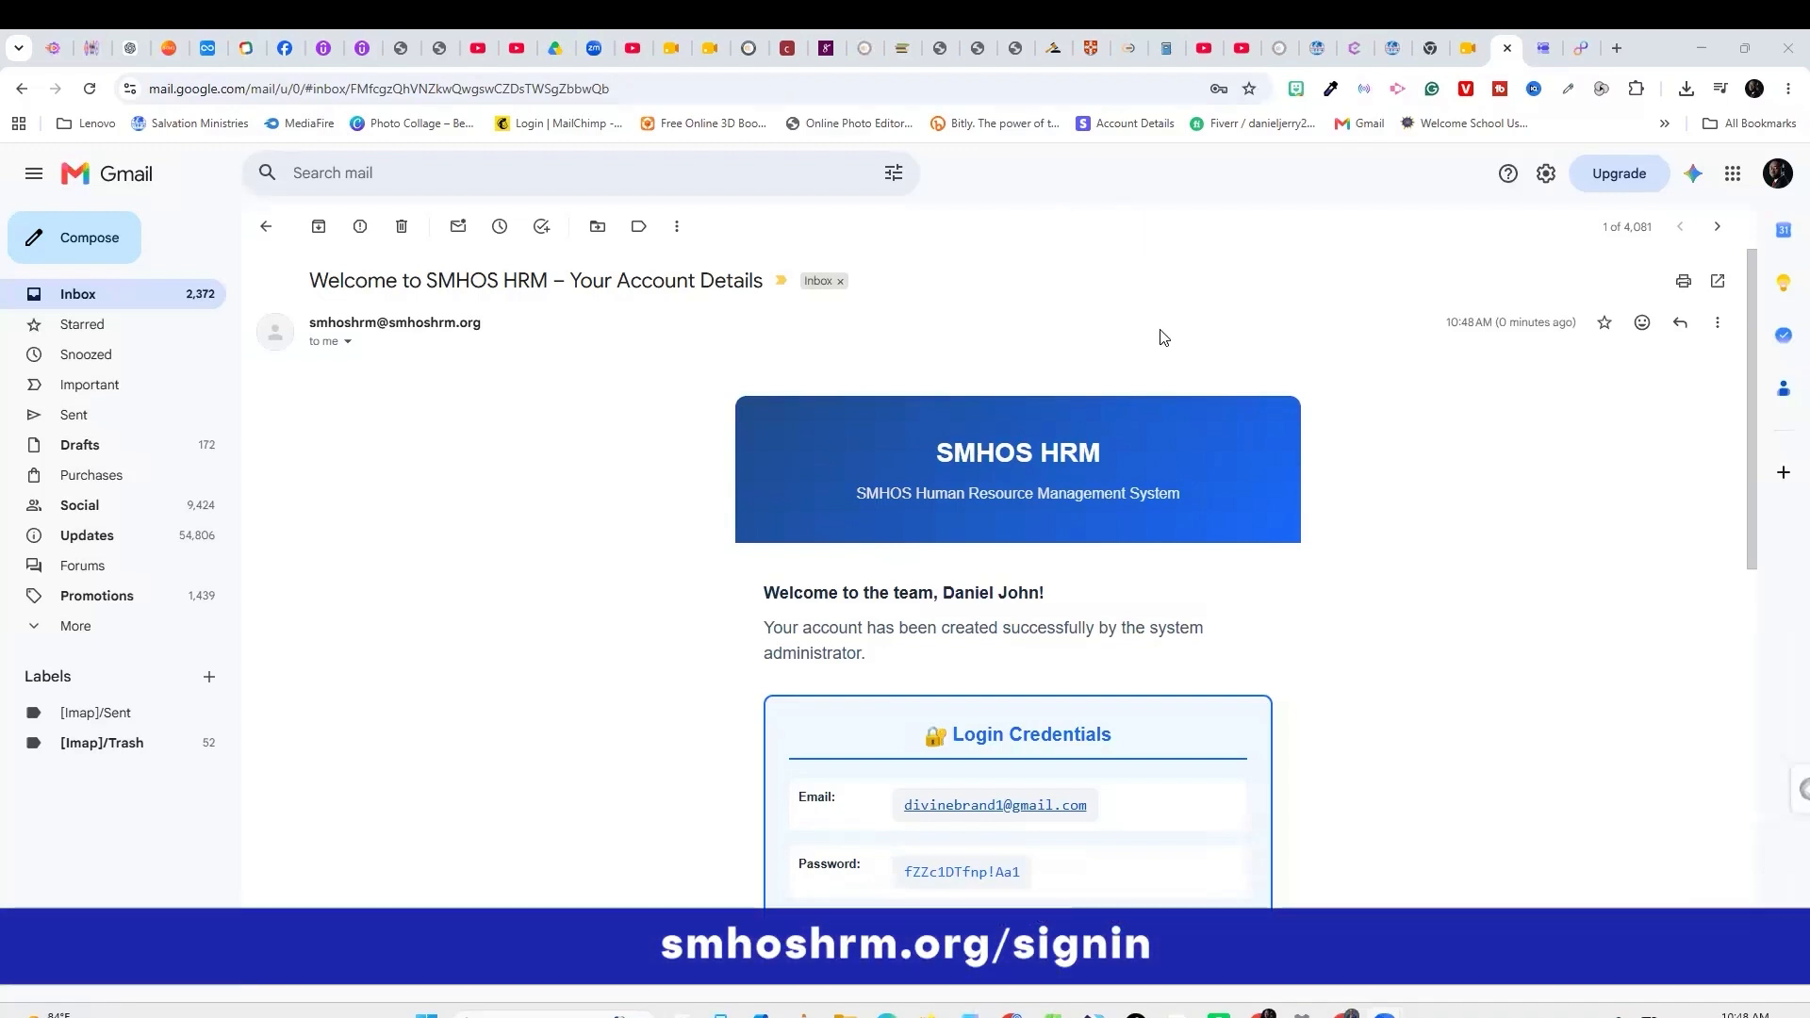
Scroll through the SMHOS HRM welcome e-mail to its Login Credentials box.
scroll(452, 387, down, 10)
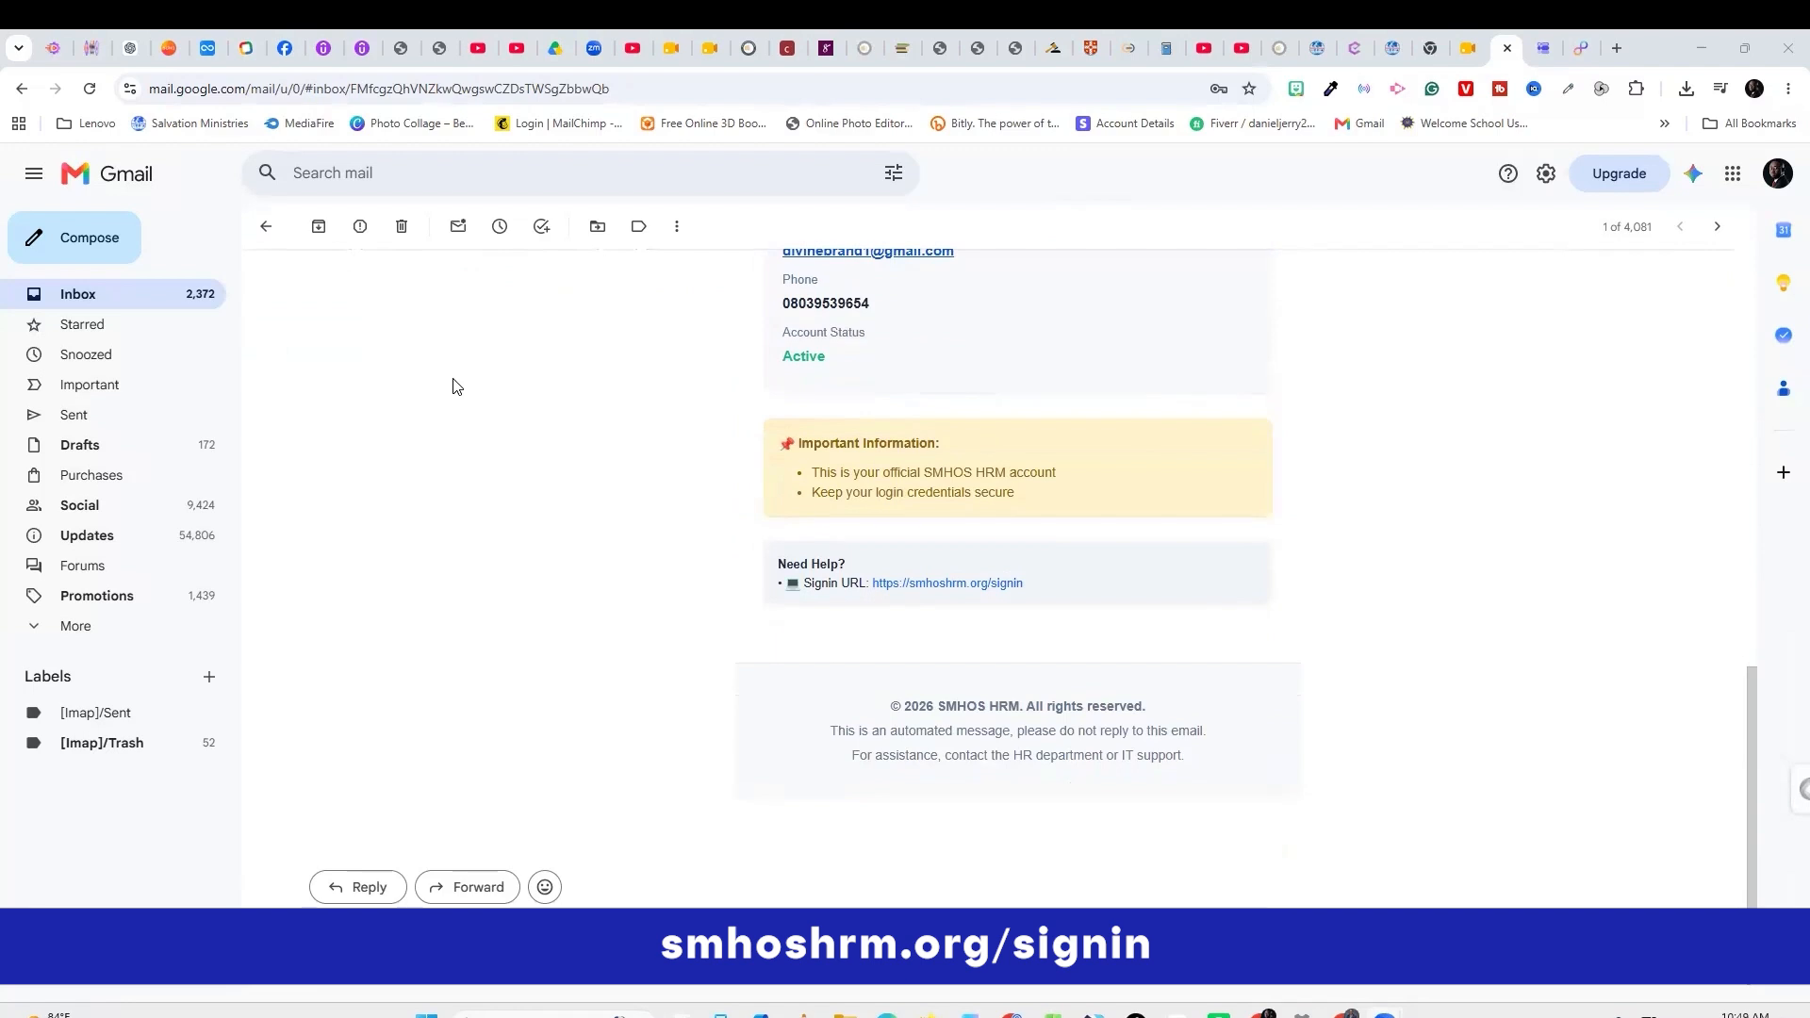
scroll(452, 387, up, 10)
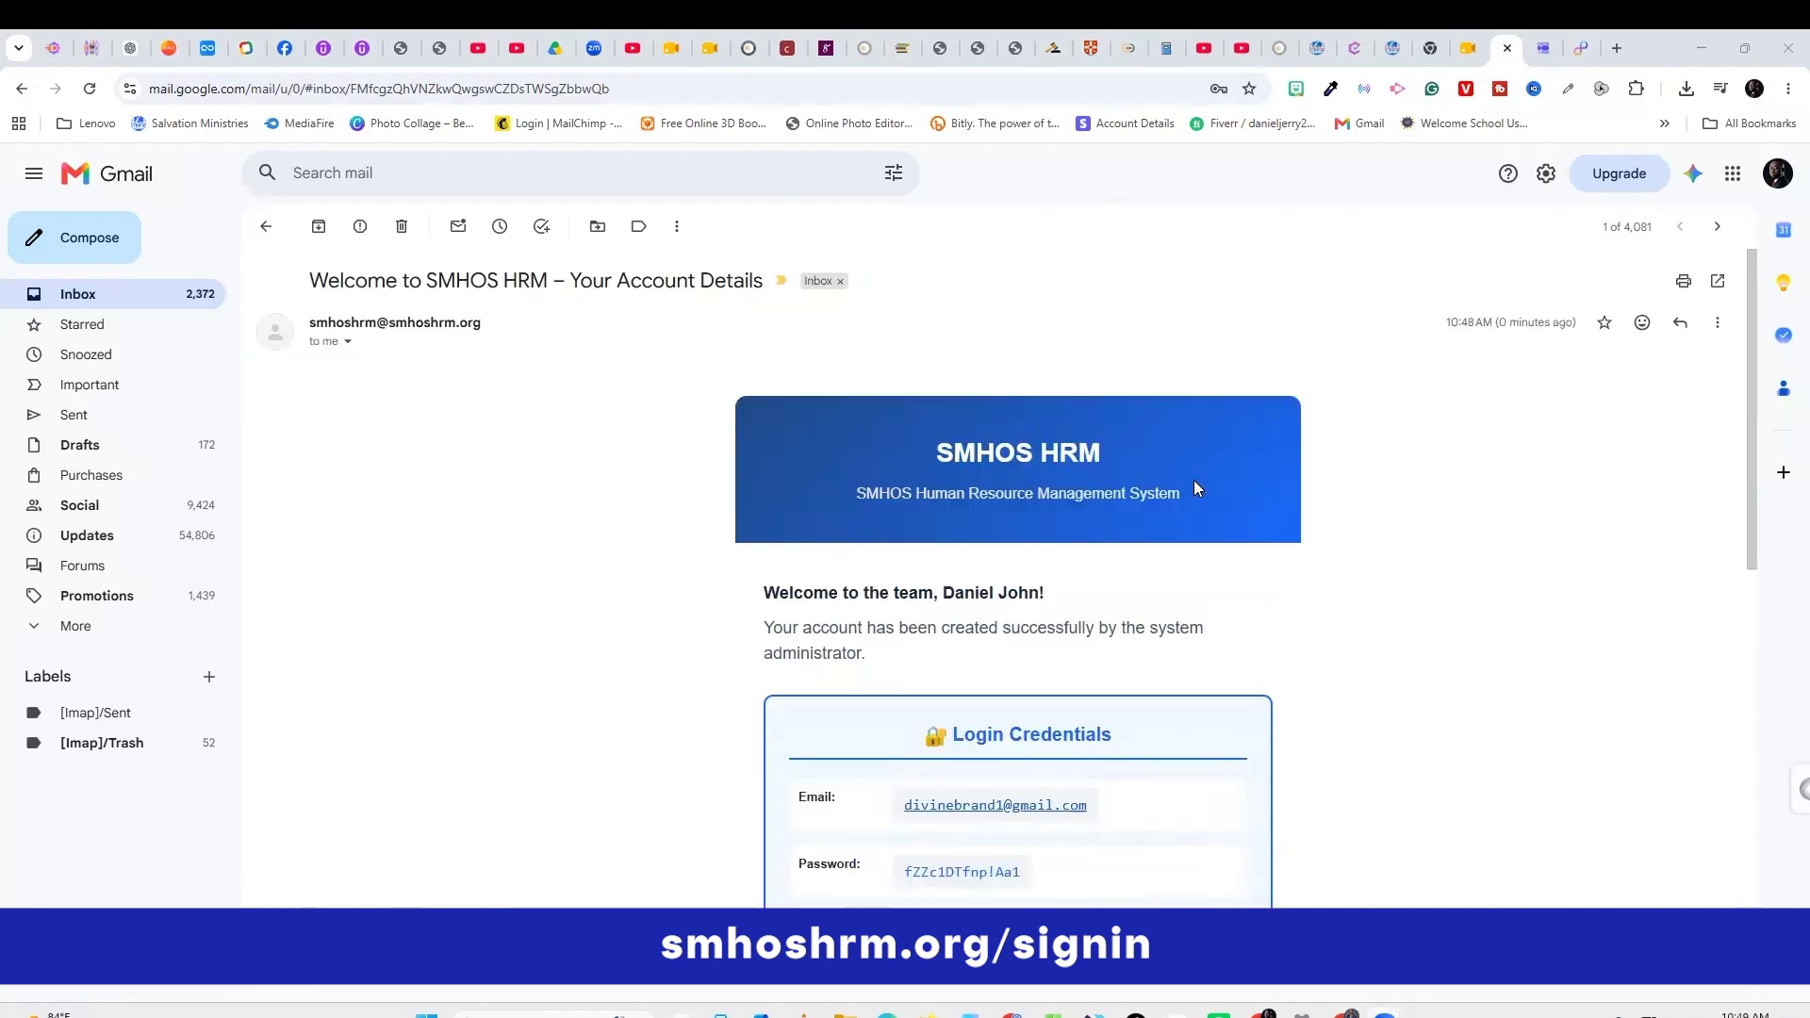
scroll(874, 542, down, 4)
scroll(891, 448, up, 4)
scroll(988, 453, down, 2)
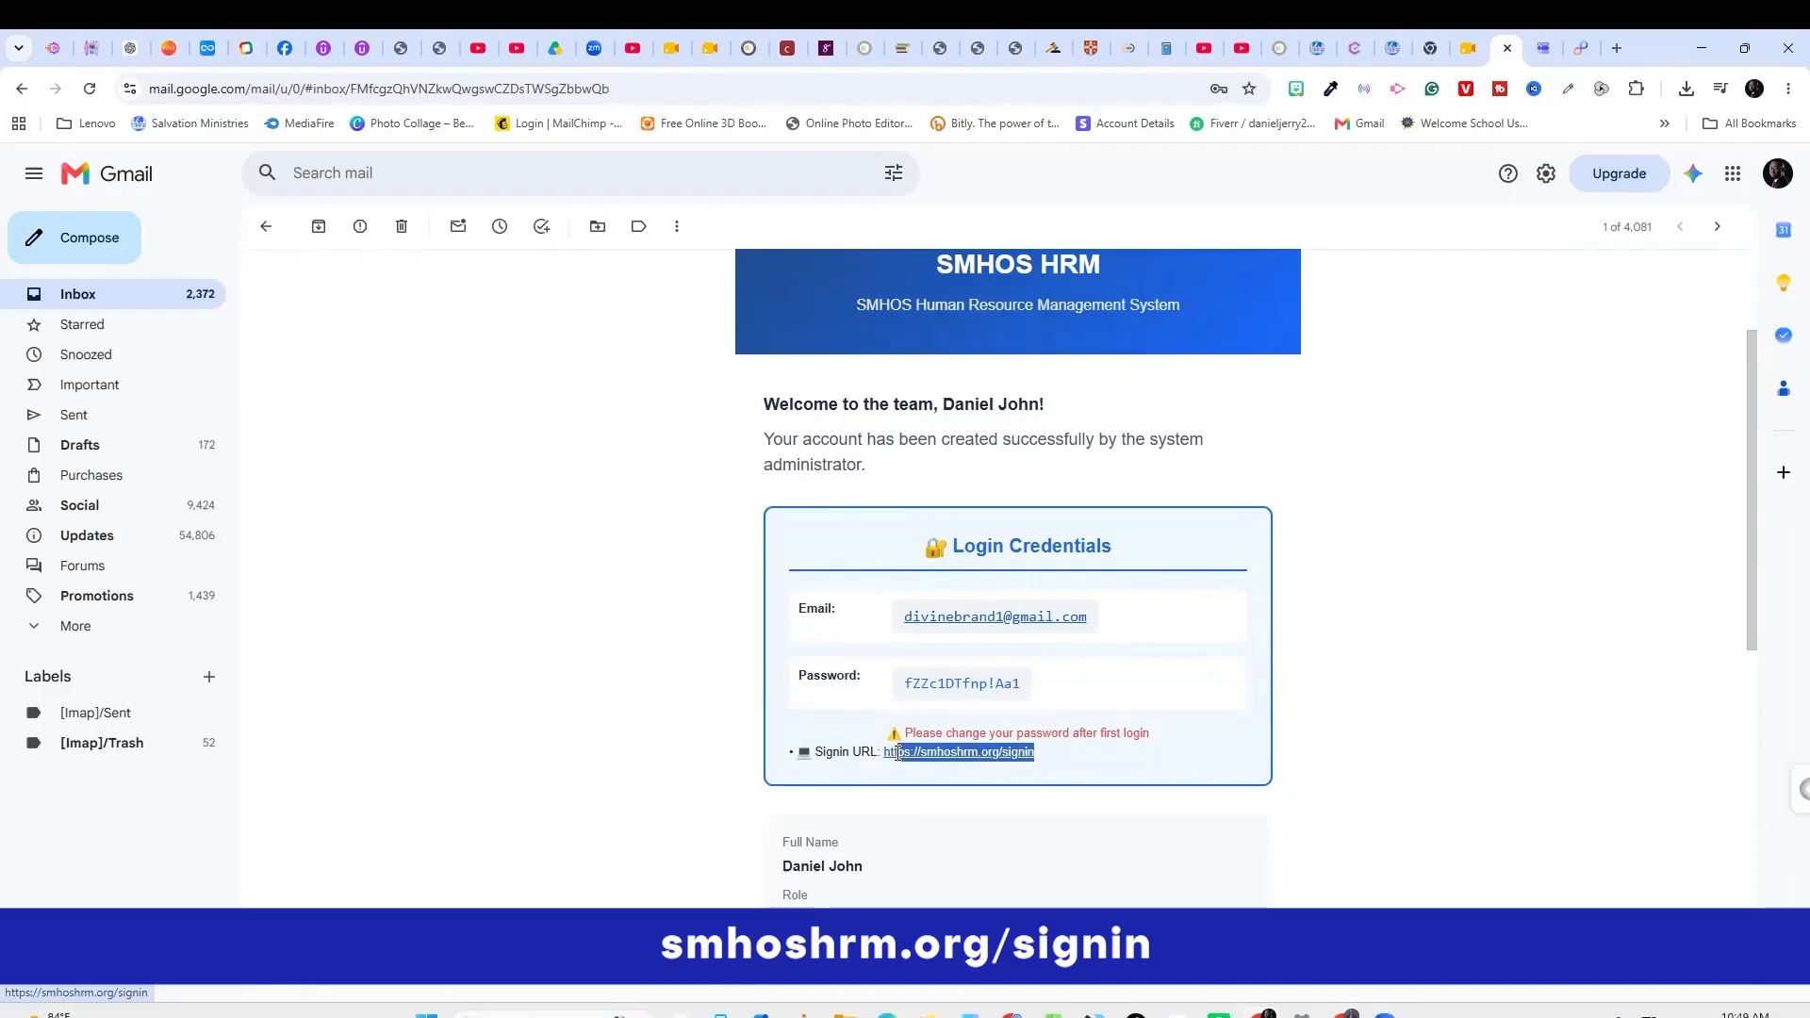
Copy the password from the welcome e-mail into the portal's Password field.
click(1072, 660)
drag(894, 682, 1021, 683)
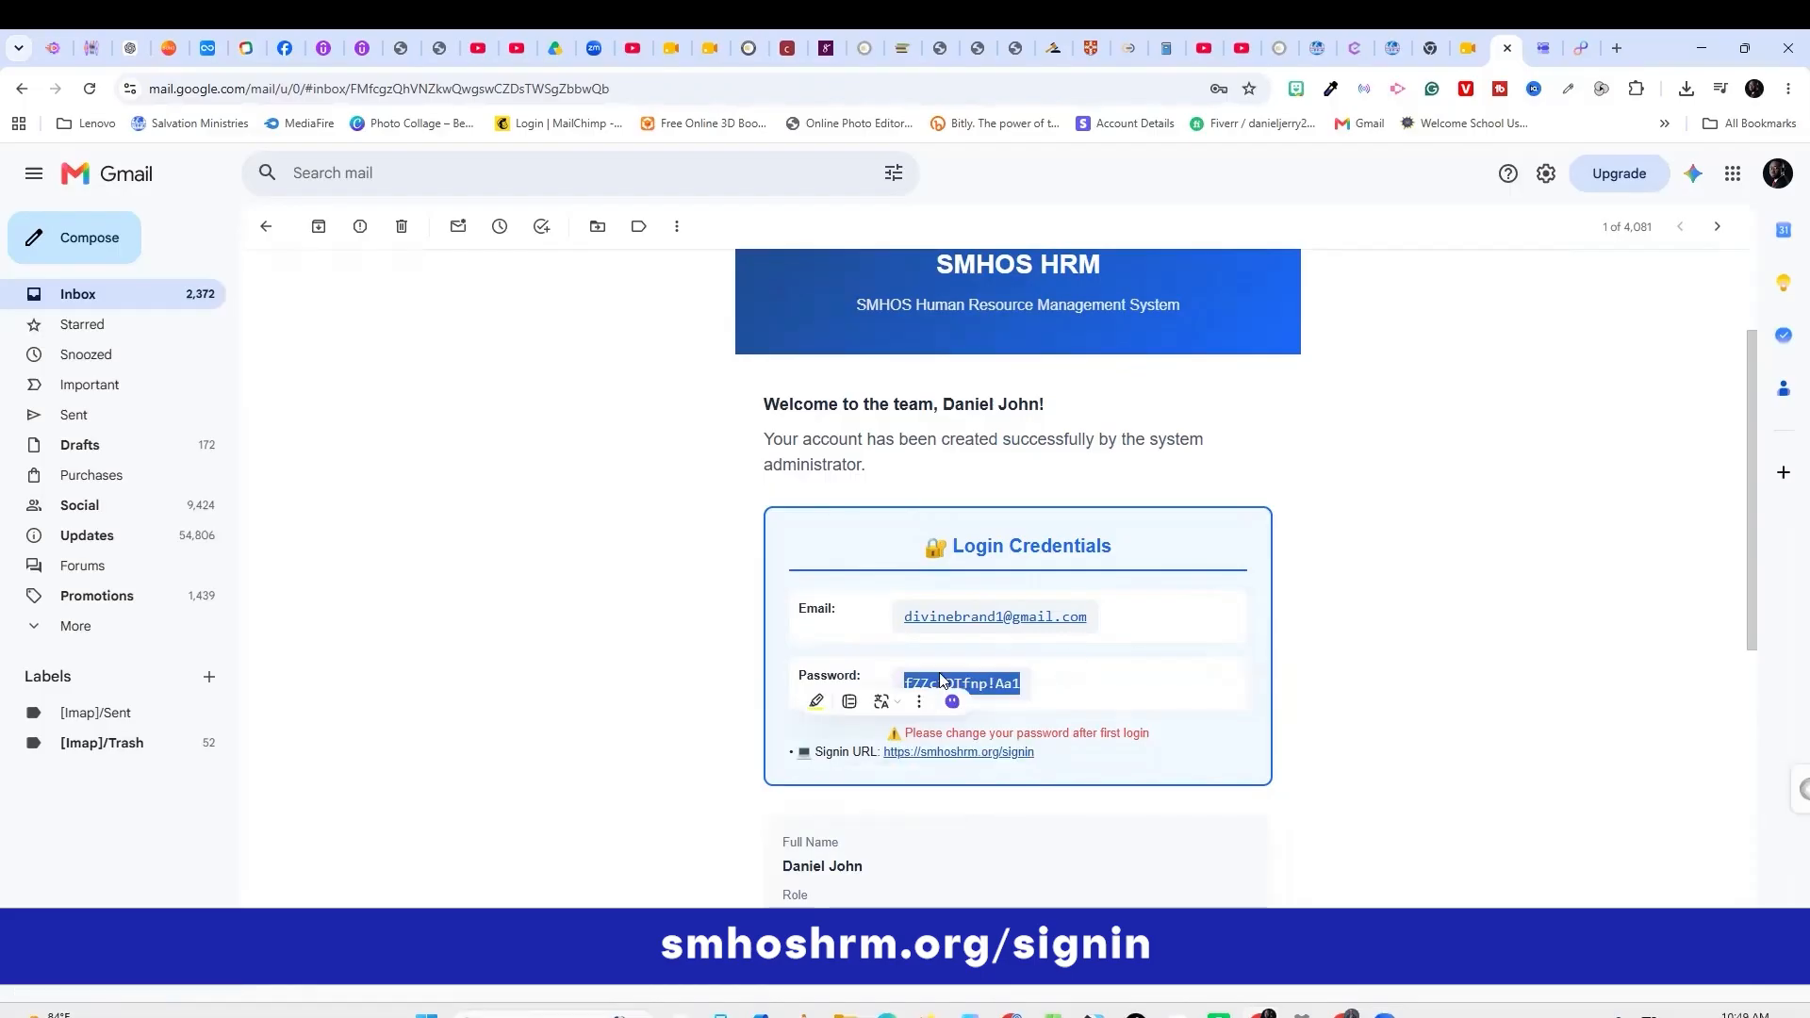
right_click(976, 676)
click(1034, 701)
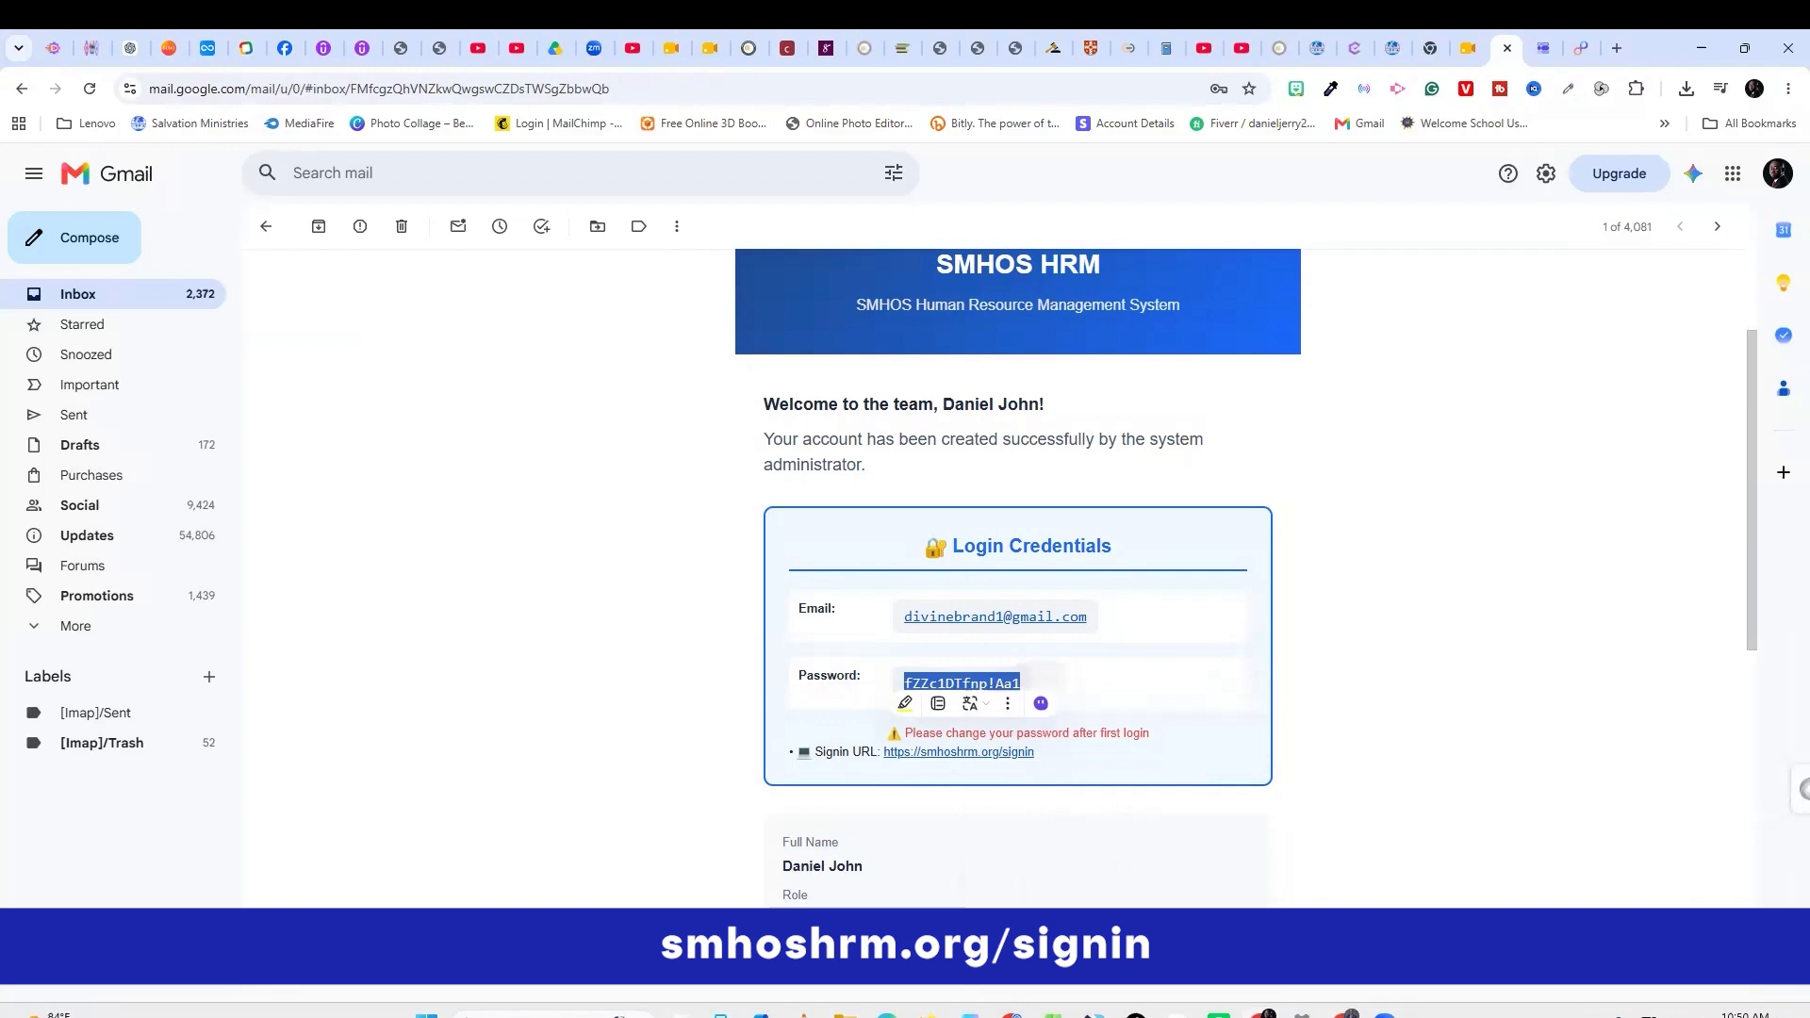
click(887, 1009)
click(1324, 709)
key(ctrl+a)
key(ctrl+v)
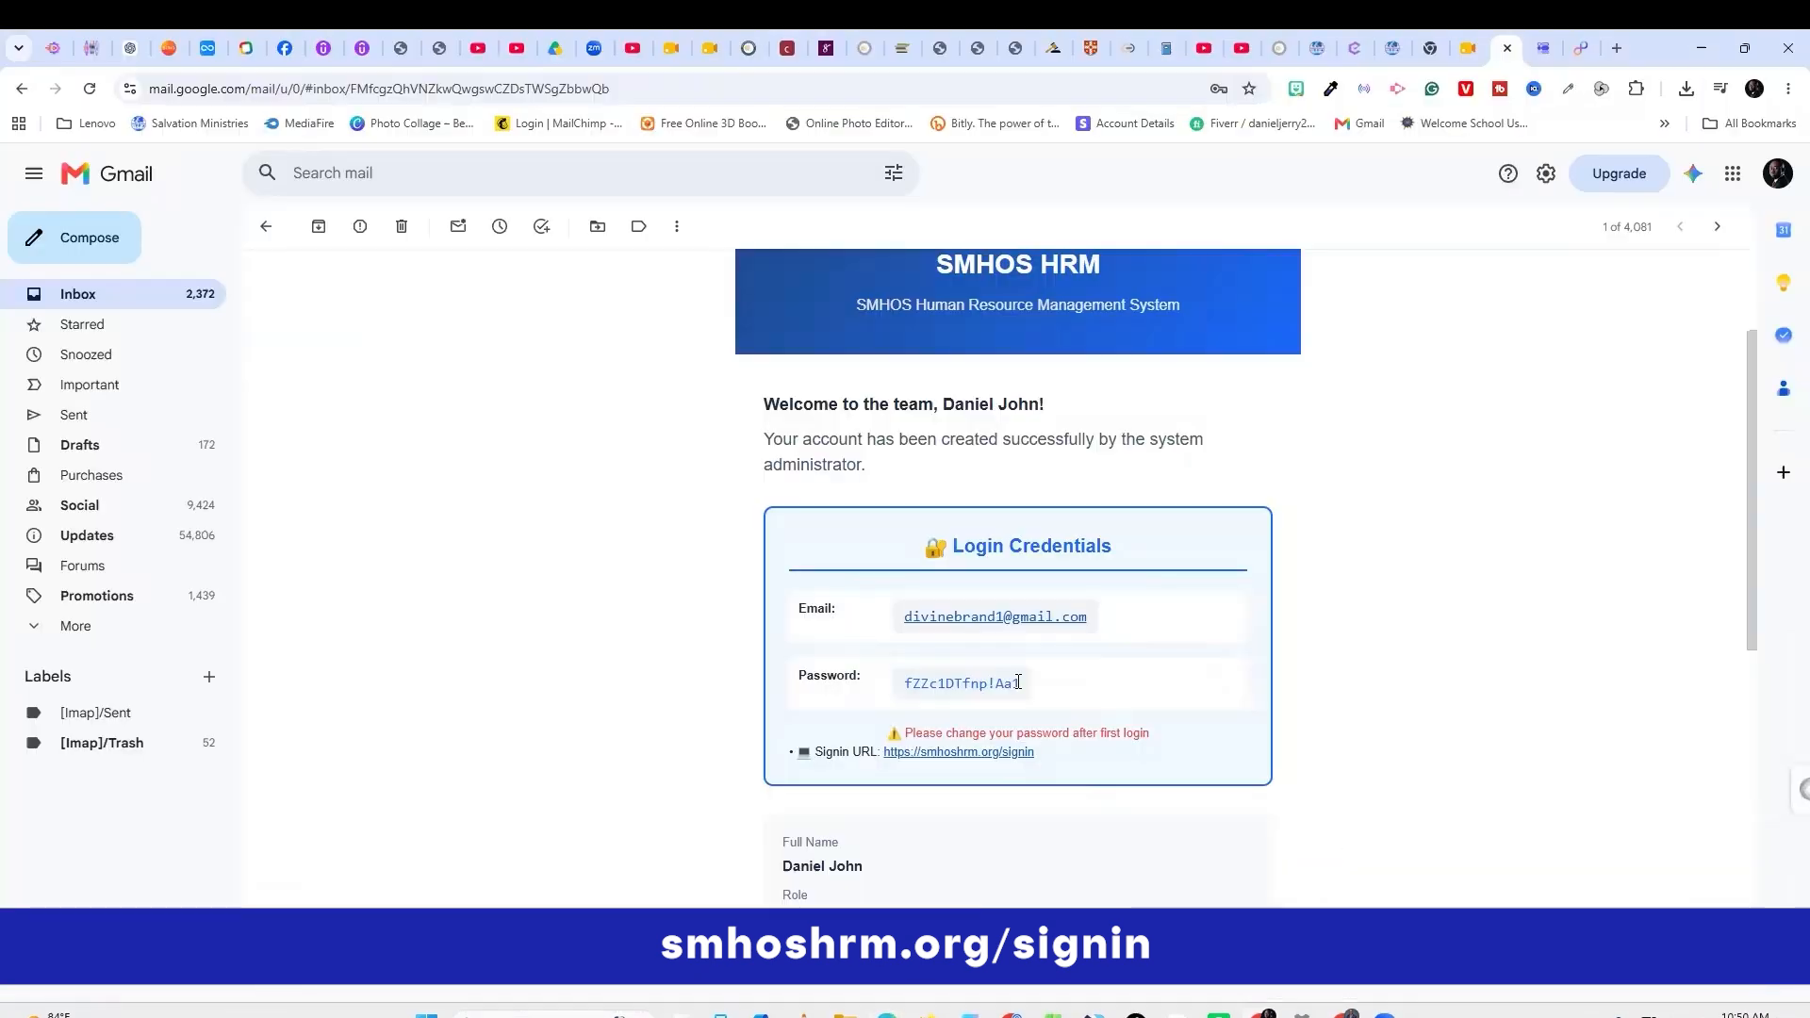
Re-copy the password over the field, sign in, and decline saving the password.
drag(1022, 683, 899, 680)
right_click(976, 682)
click(1027, 700)
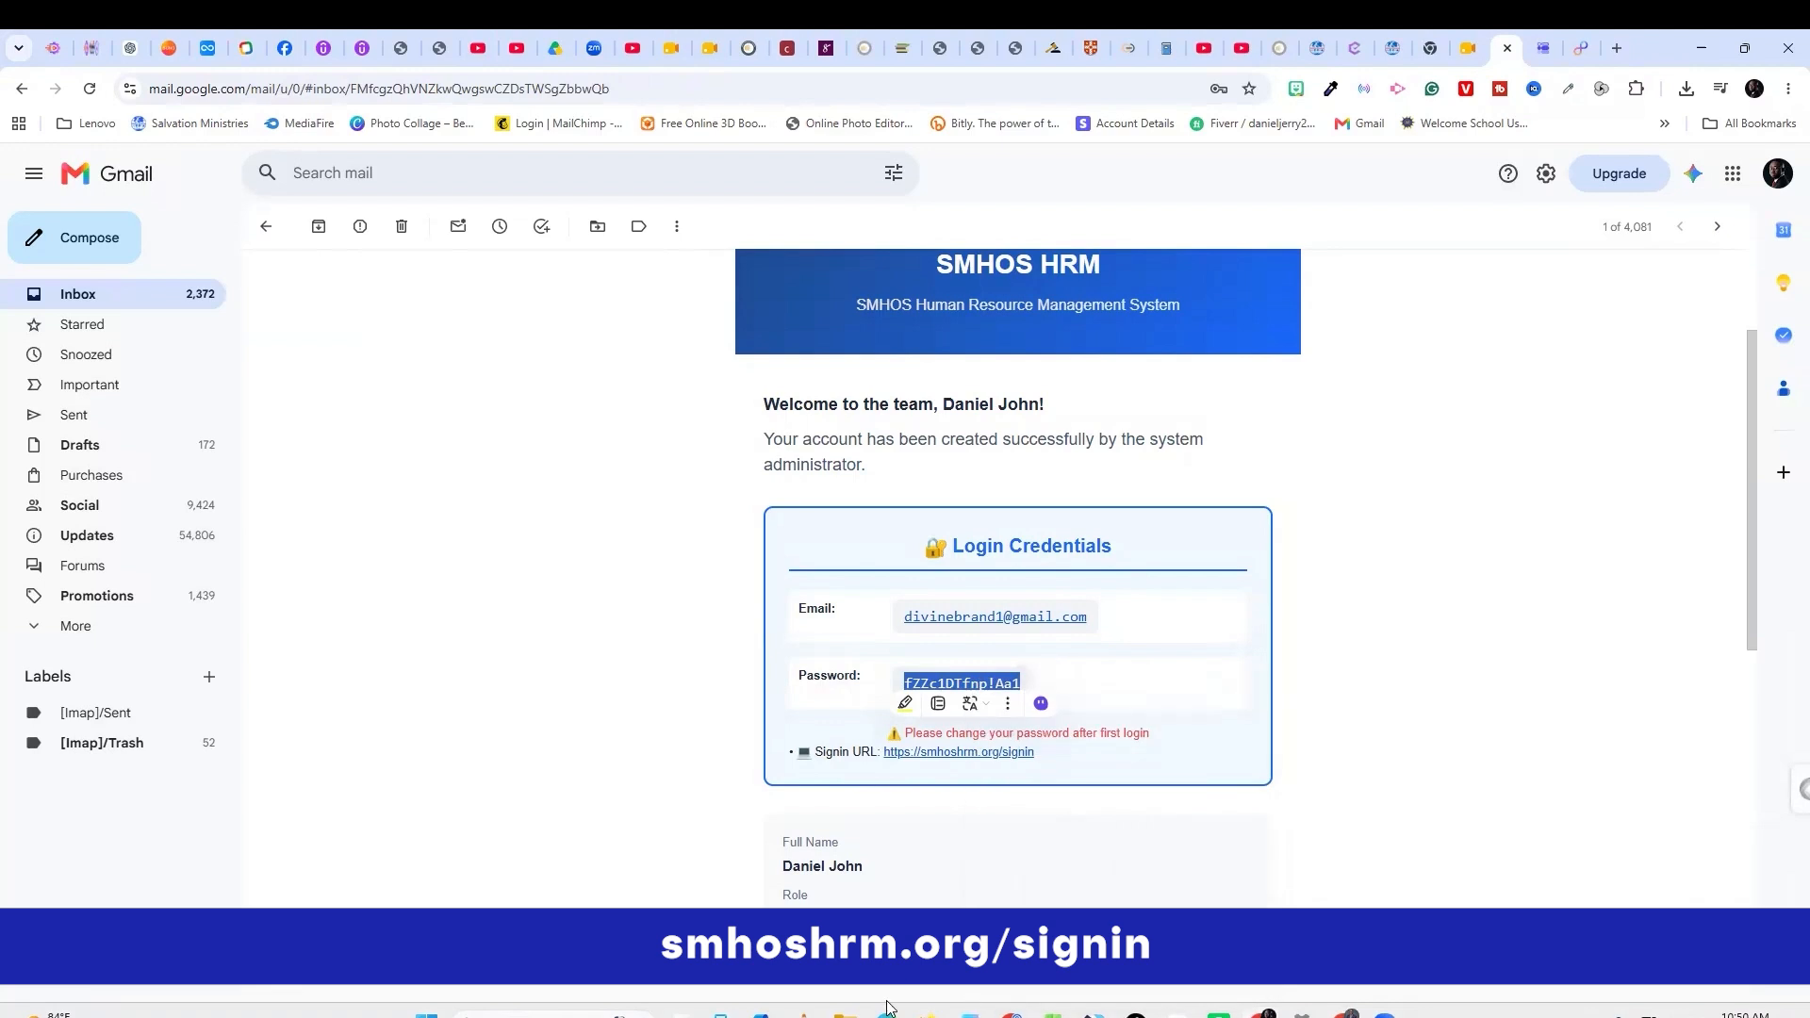
click(892, 1008)
click(1324, 709)
key(ctrl+a)
key(ctrl+v)
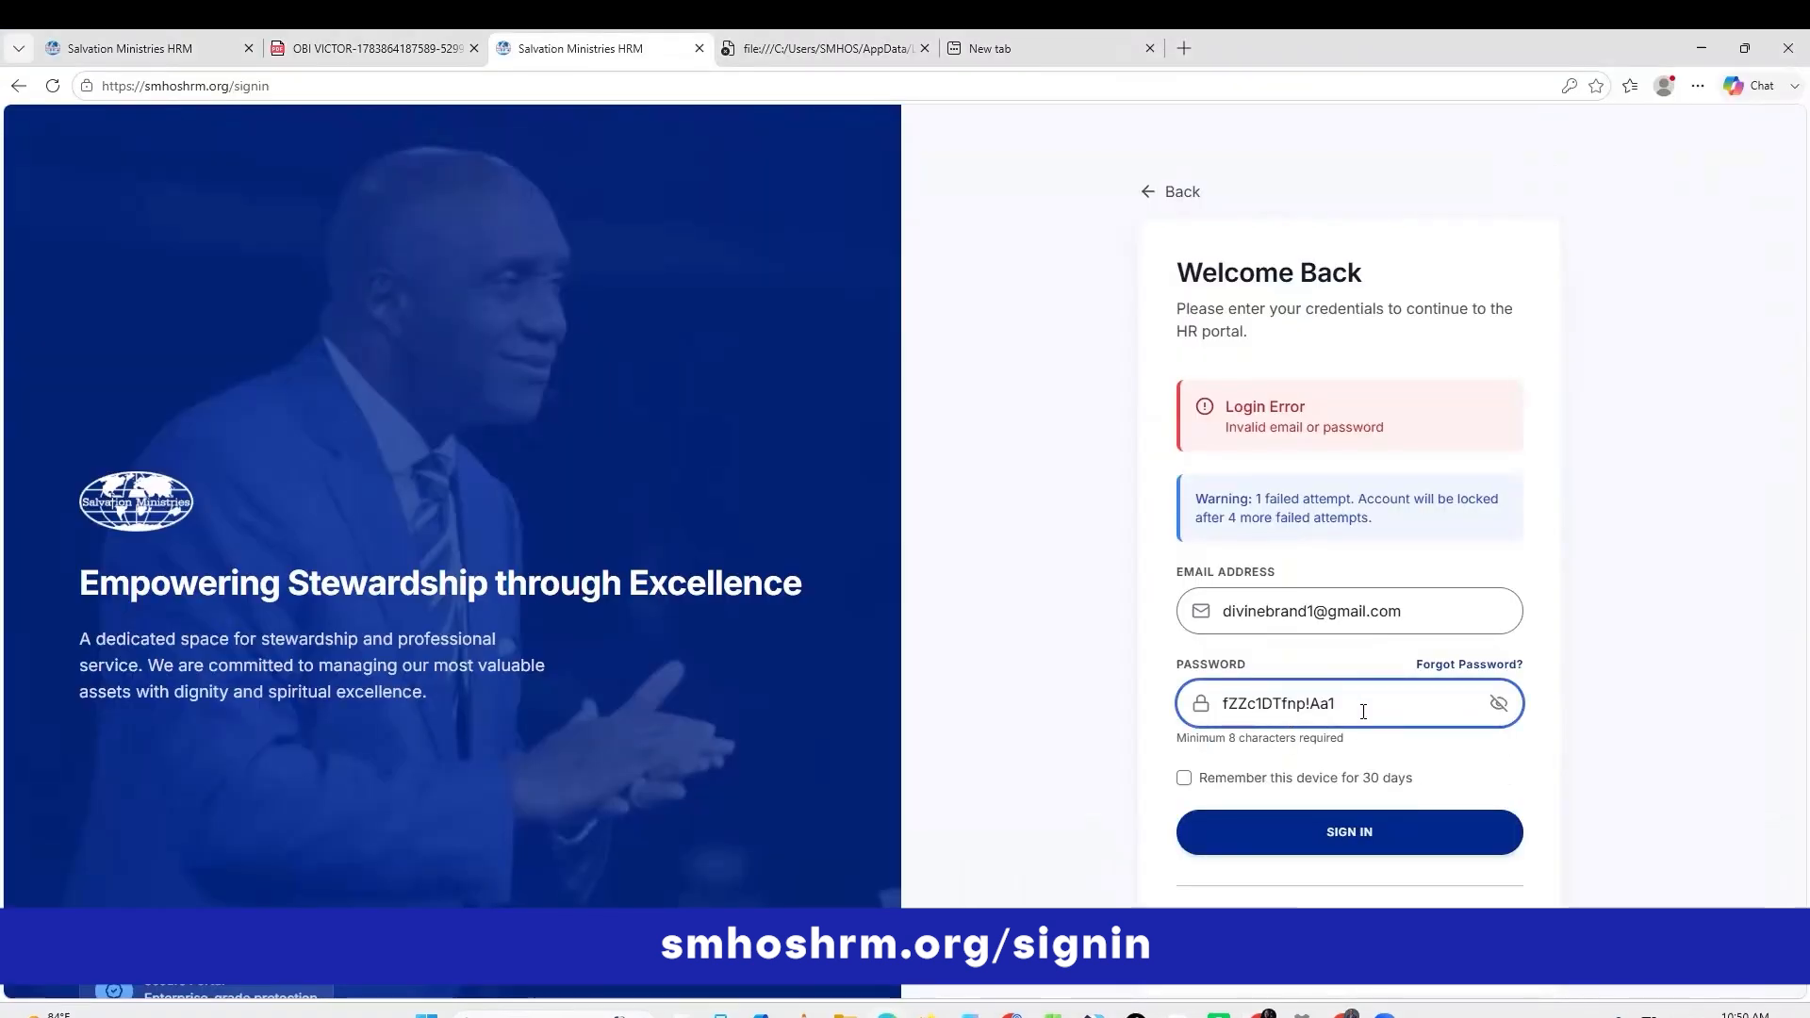
click(1346, 828)
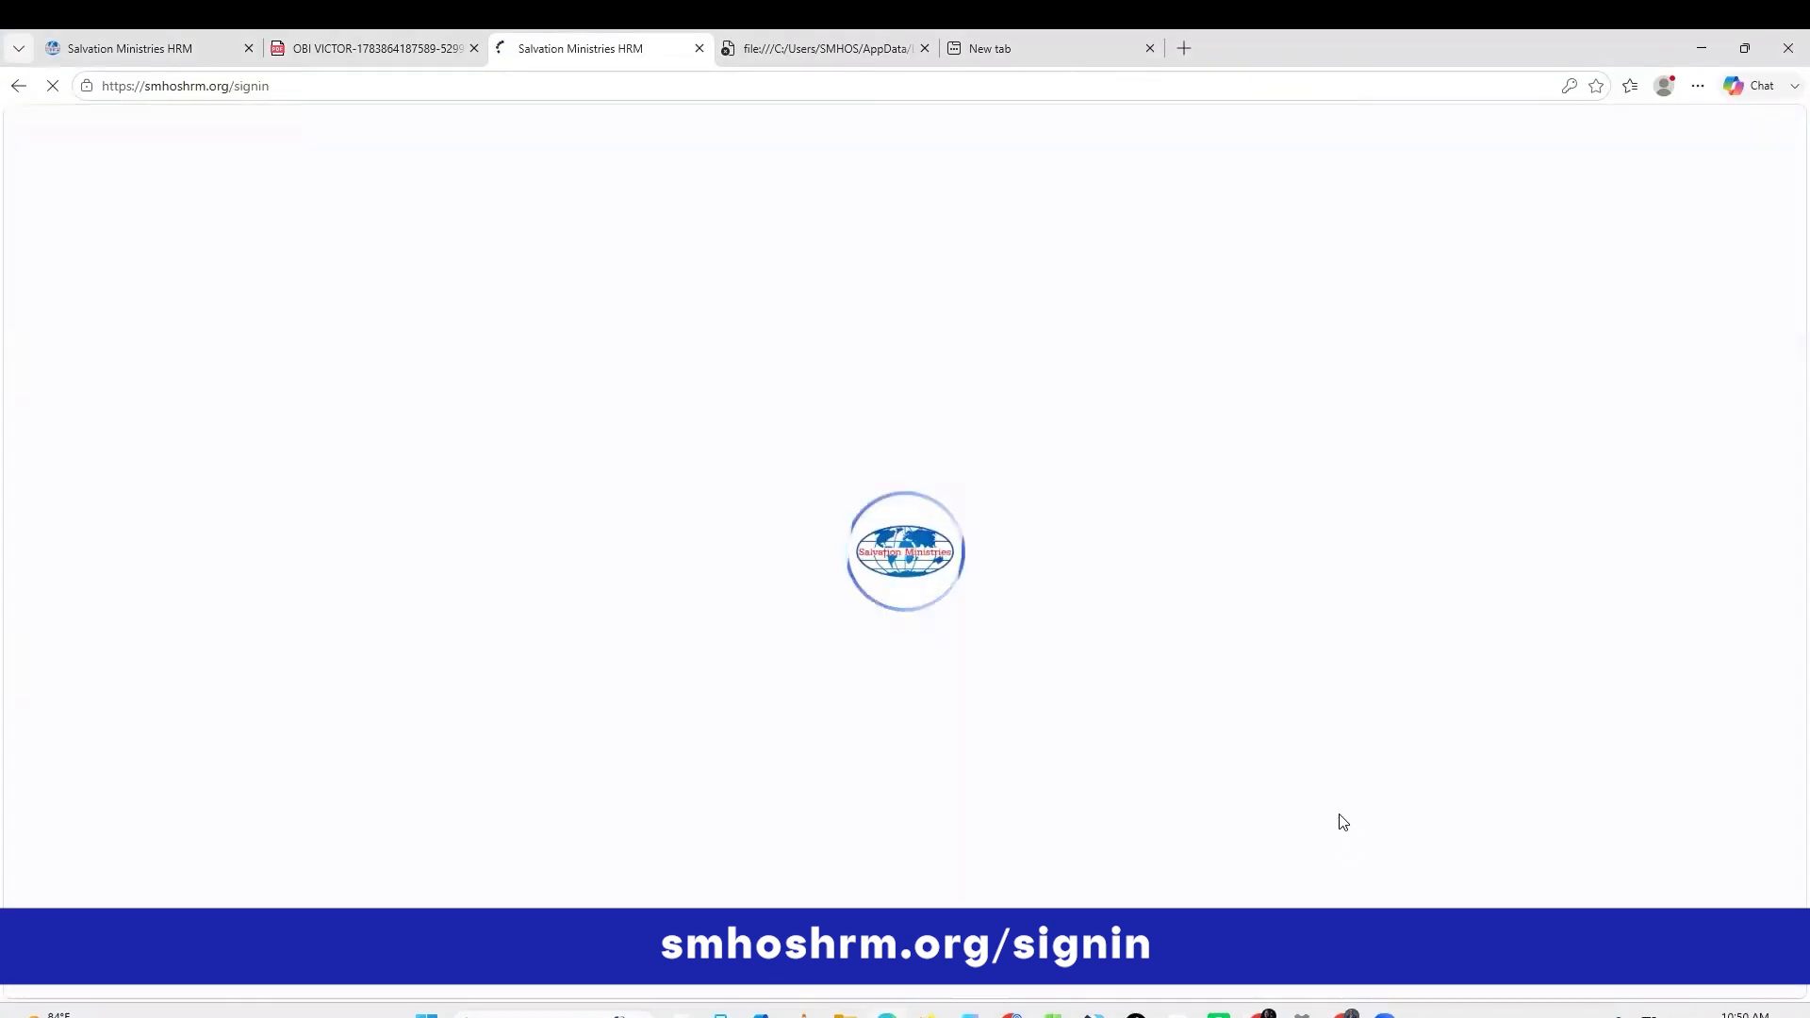
click(1537, 336)
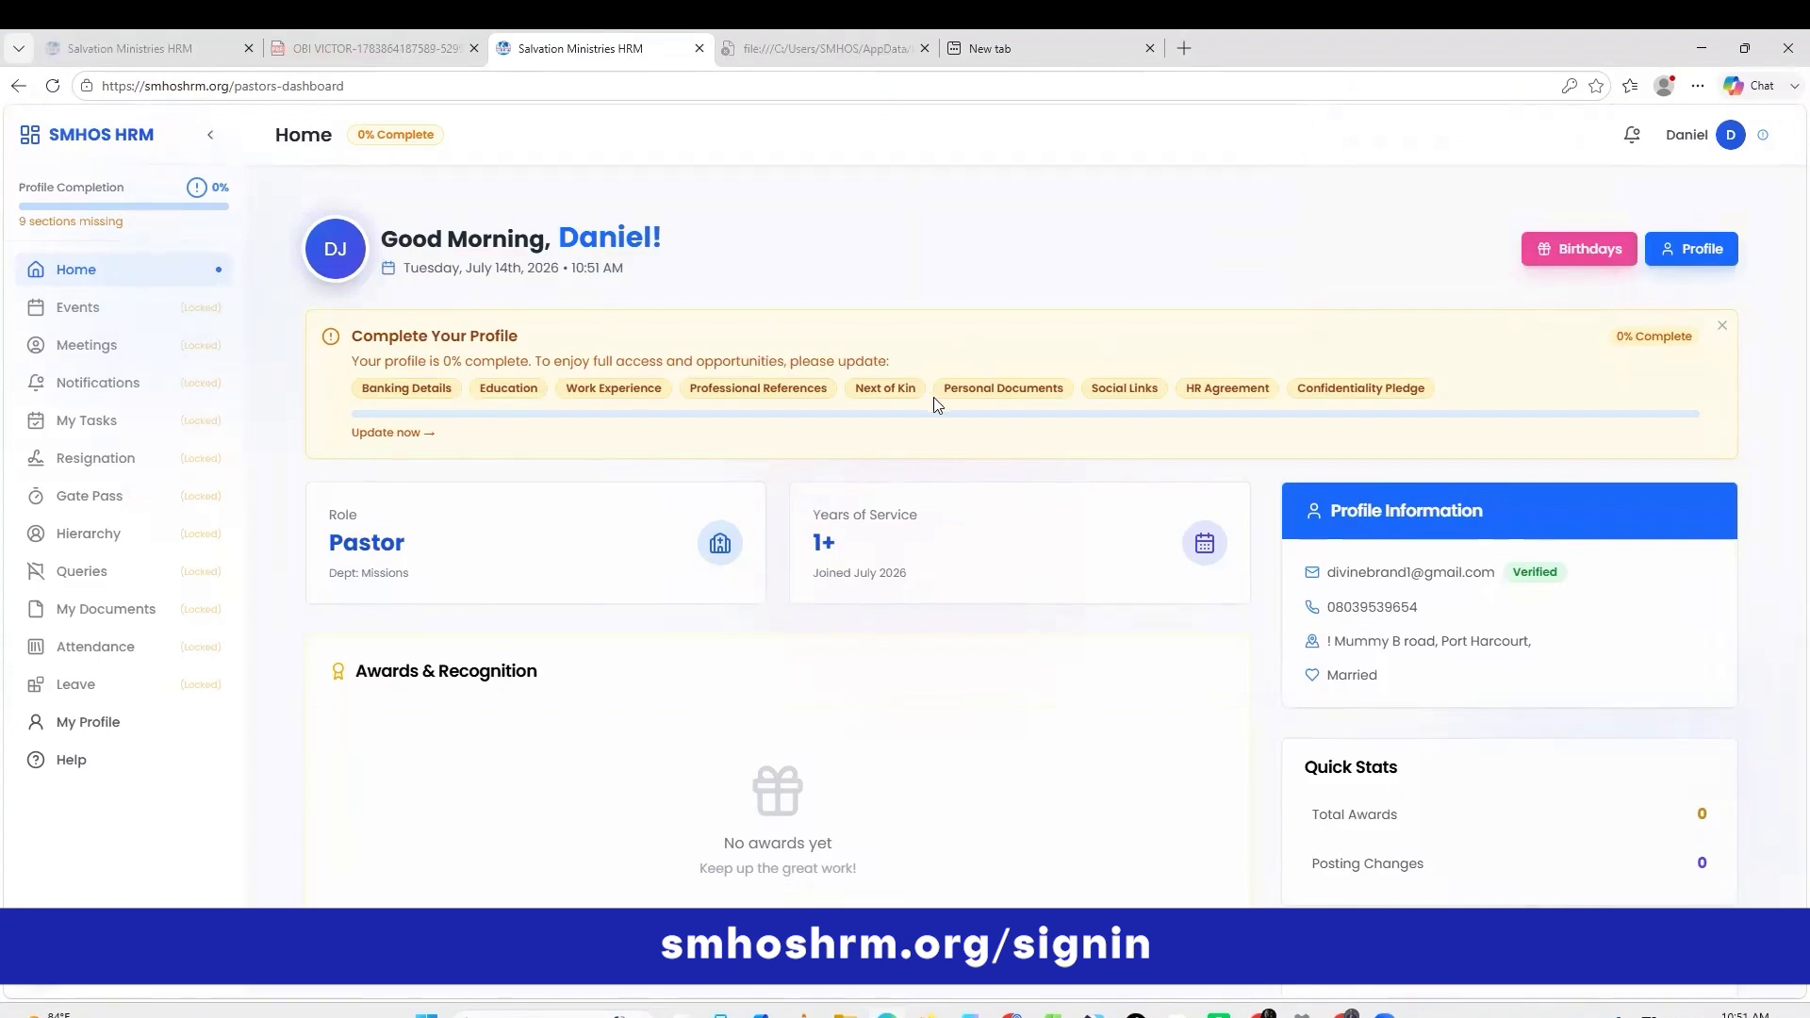
Open the profile completion page from the dashboard banner and view its Banking tab.
scroll(1070, 432, down, 2)
scroll(1070, 431, up, 2)
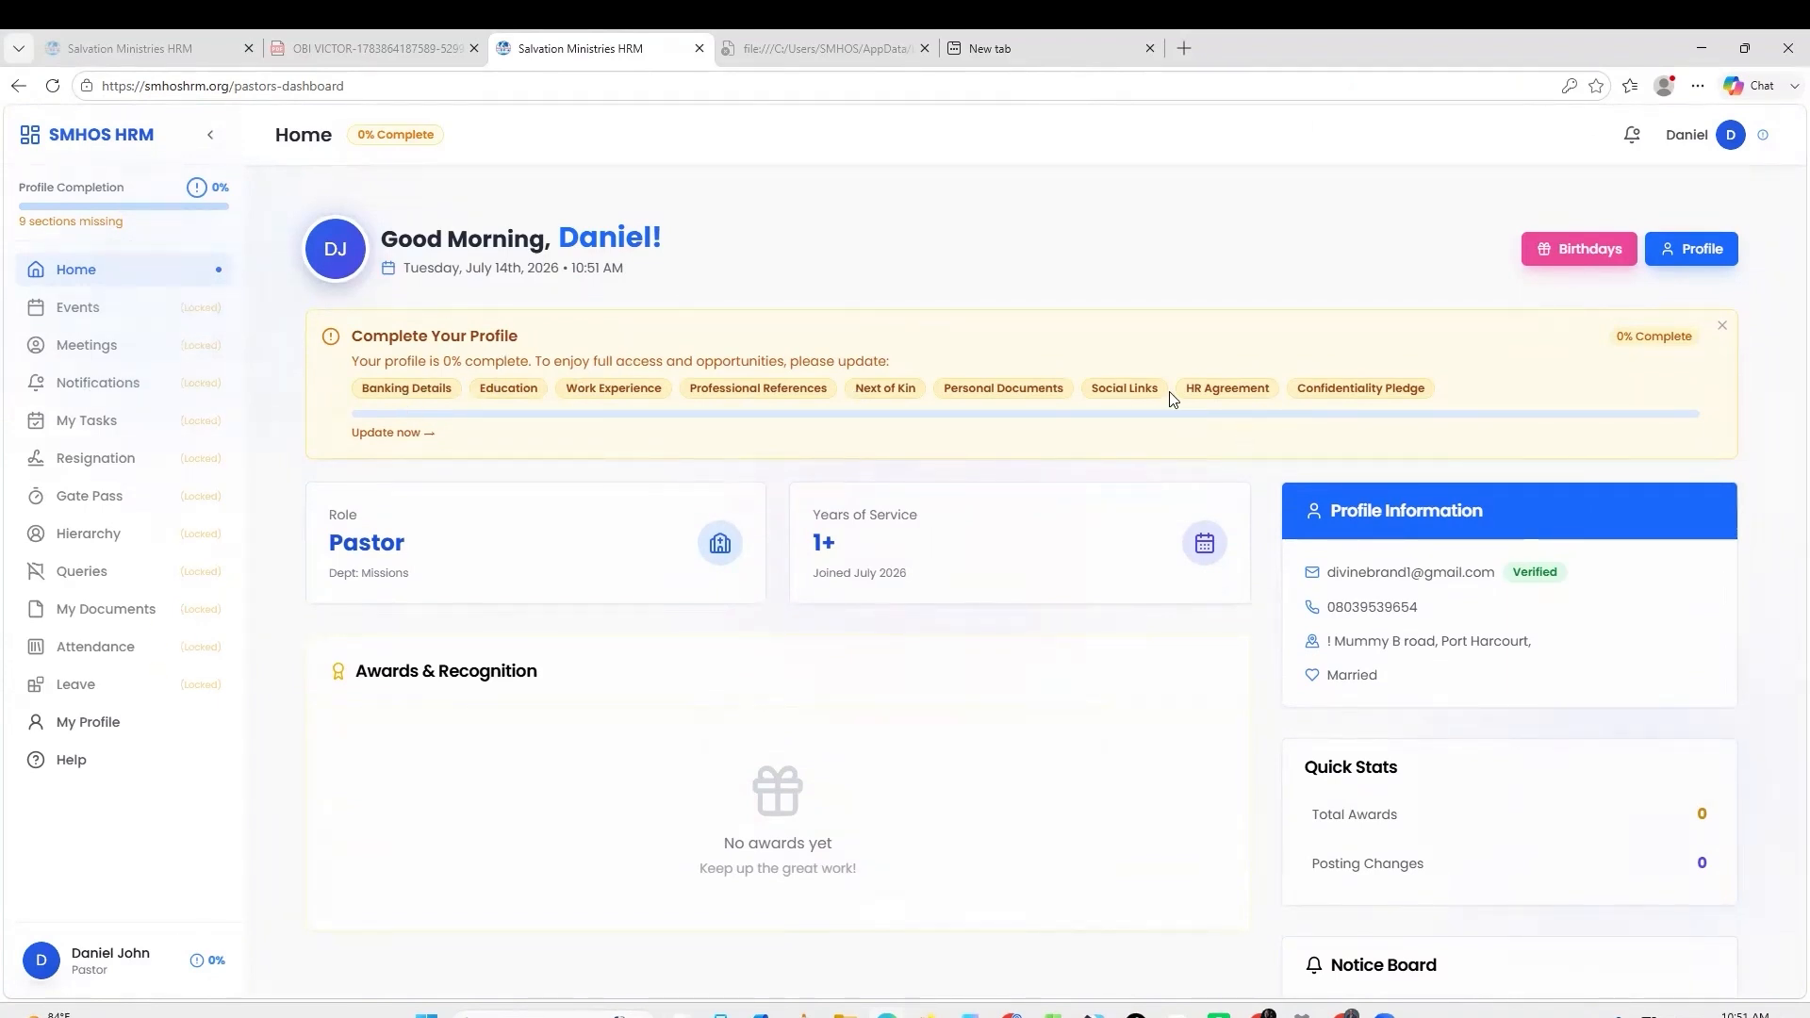
click(397, 430)
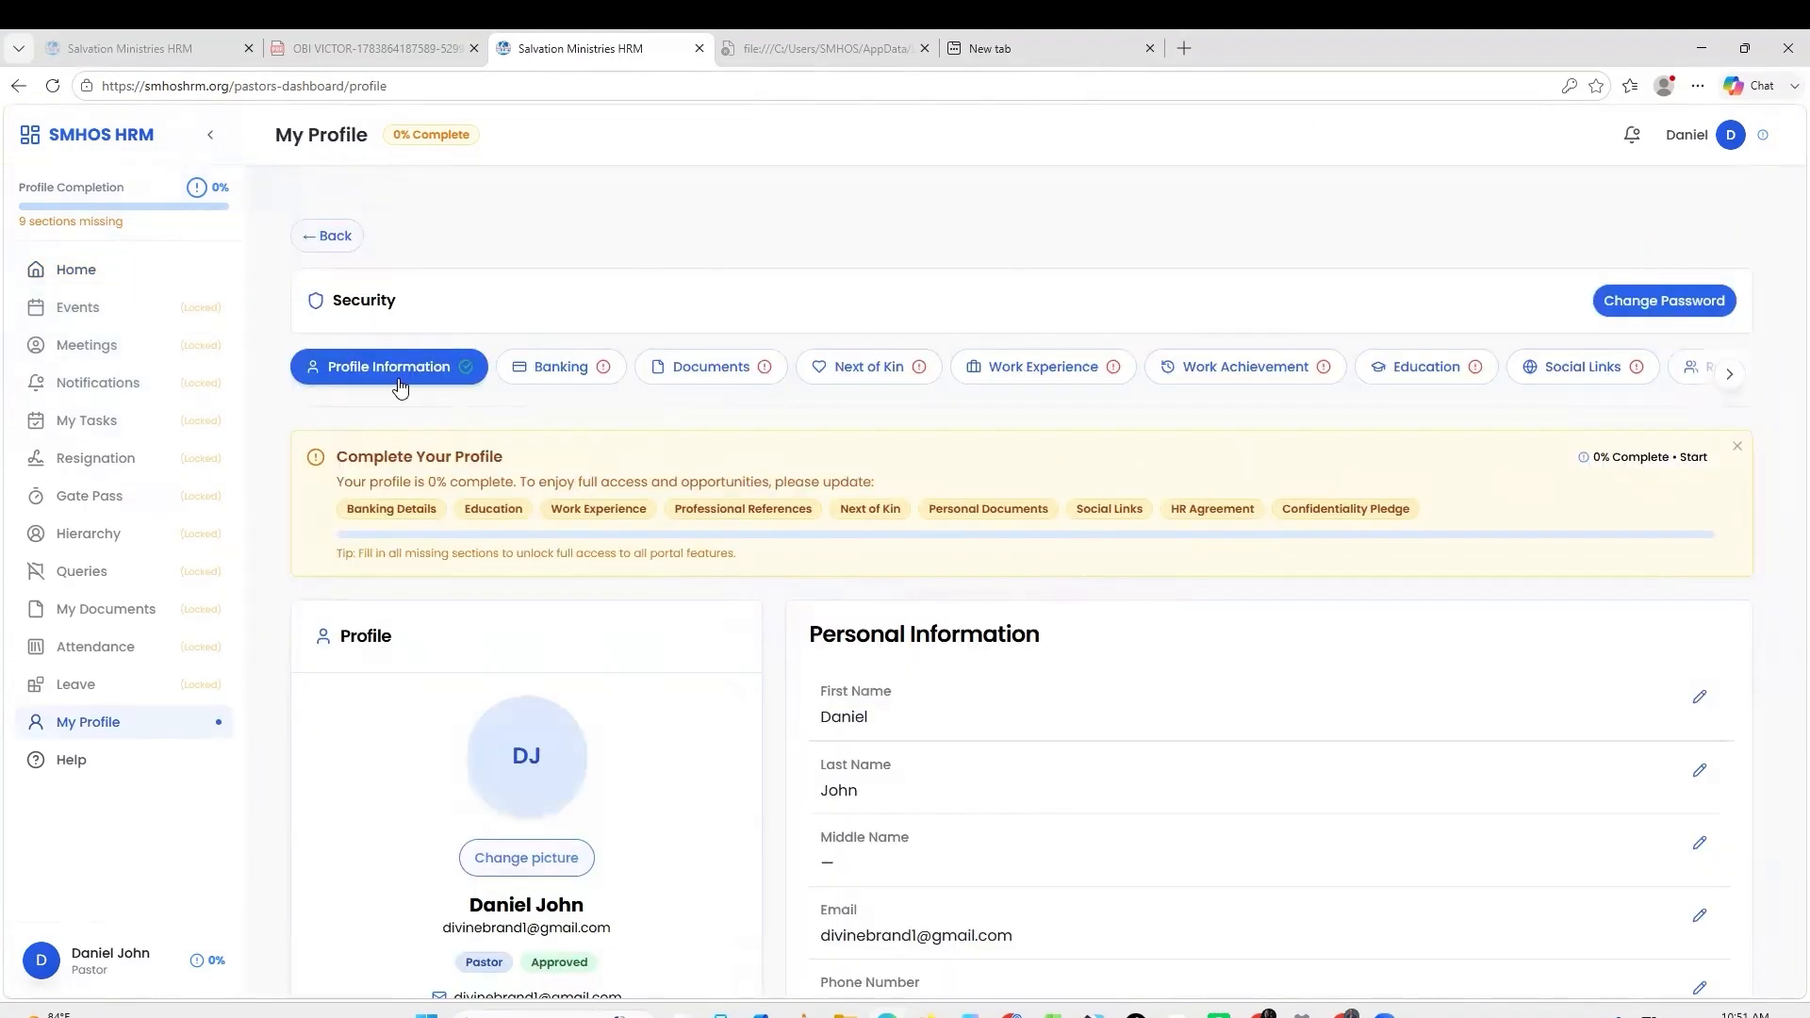
scroll(824, 462, down, 4)
scroll(826, 463, up, 4)
click(580, 360)
scroll(977, 473, down, 3)
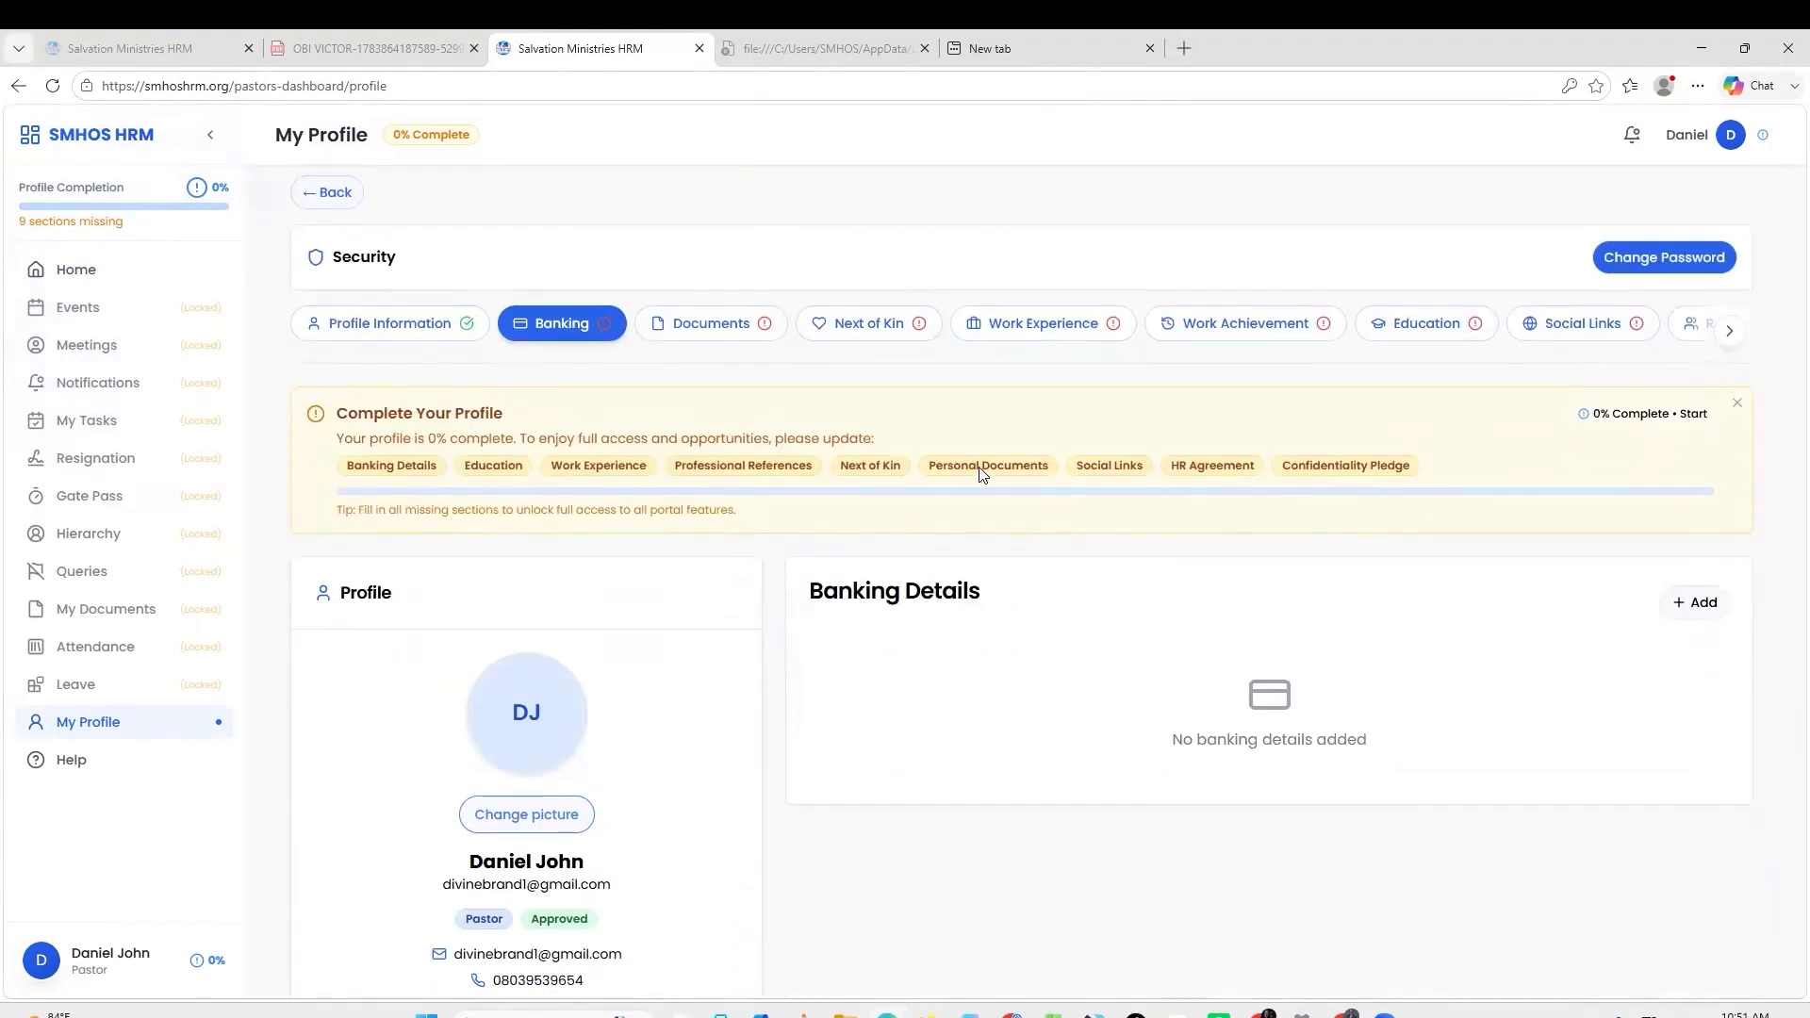
scroll(1599, 427, up, 3)
scroll(1051, 522, down, 1)
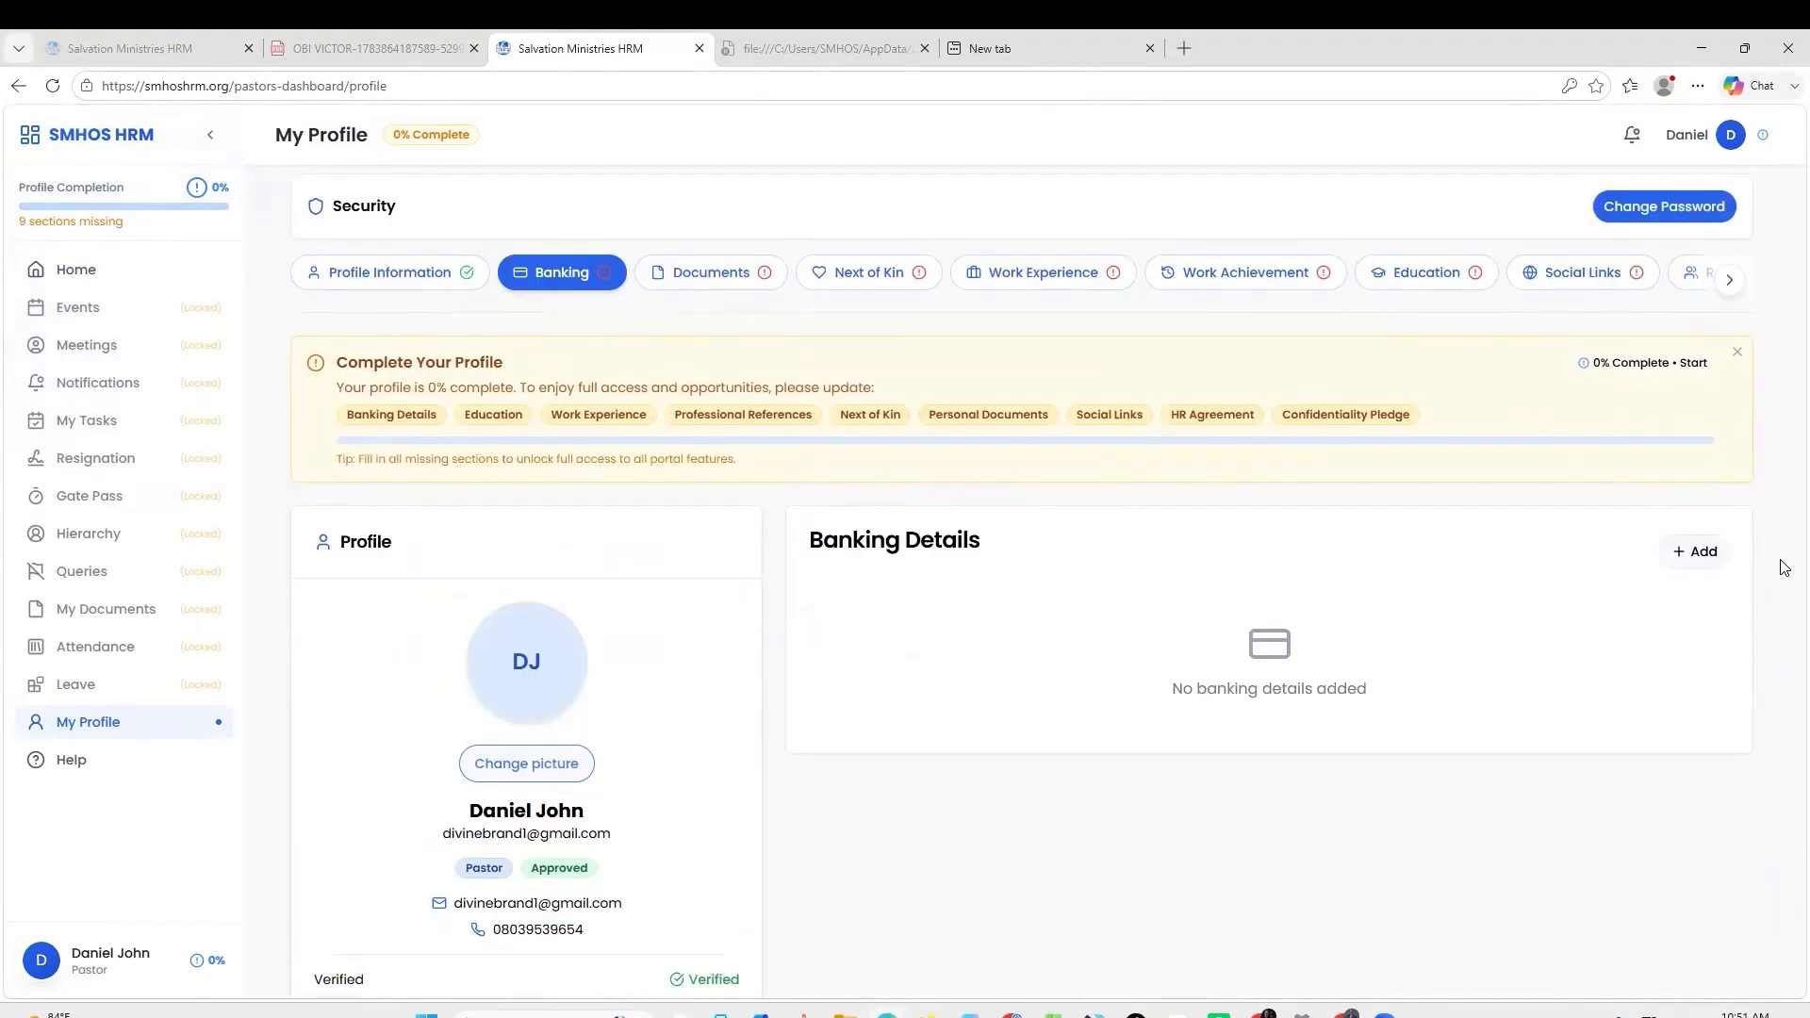
Add banking details with bank name 'df,hf.hjj', account number, account name and bank code 4567.
click(1700, 554)
text(df,hf.hjj)
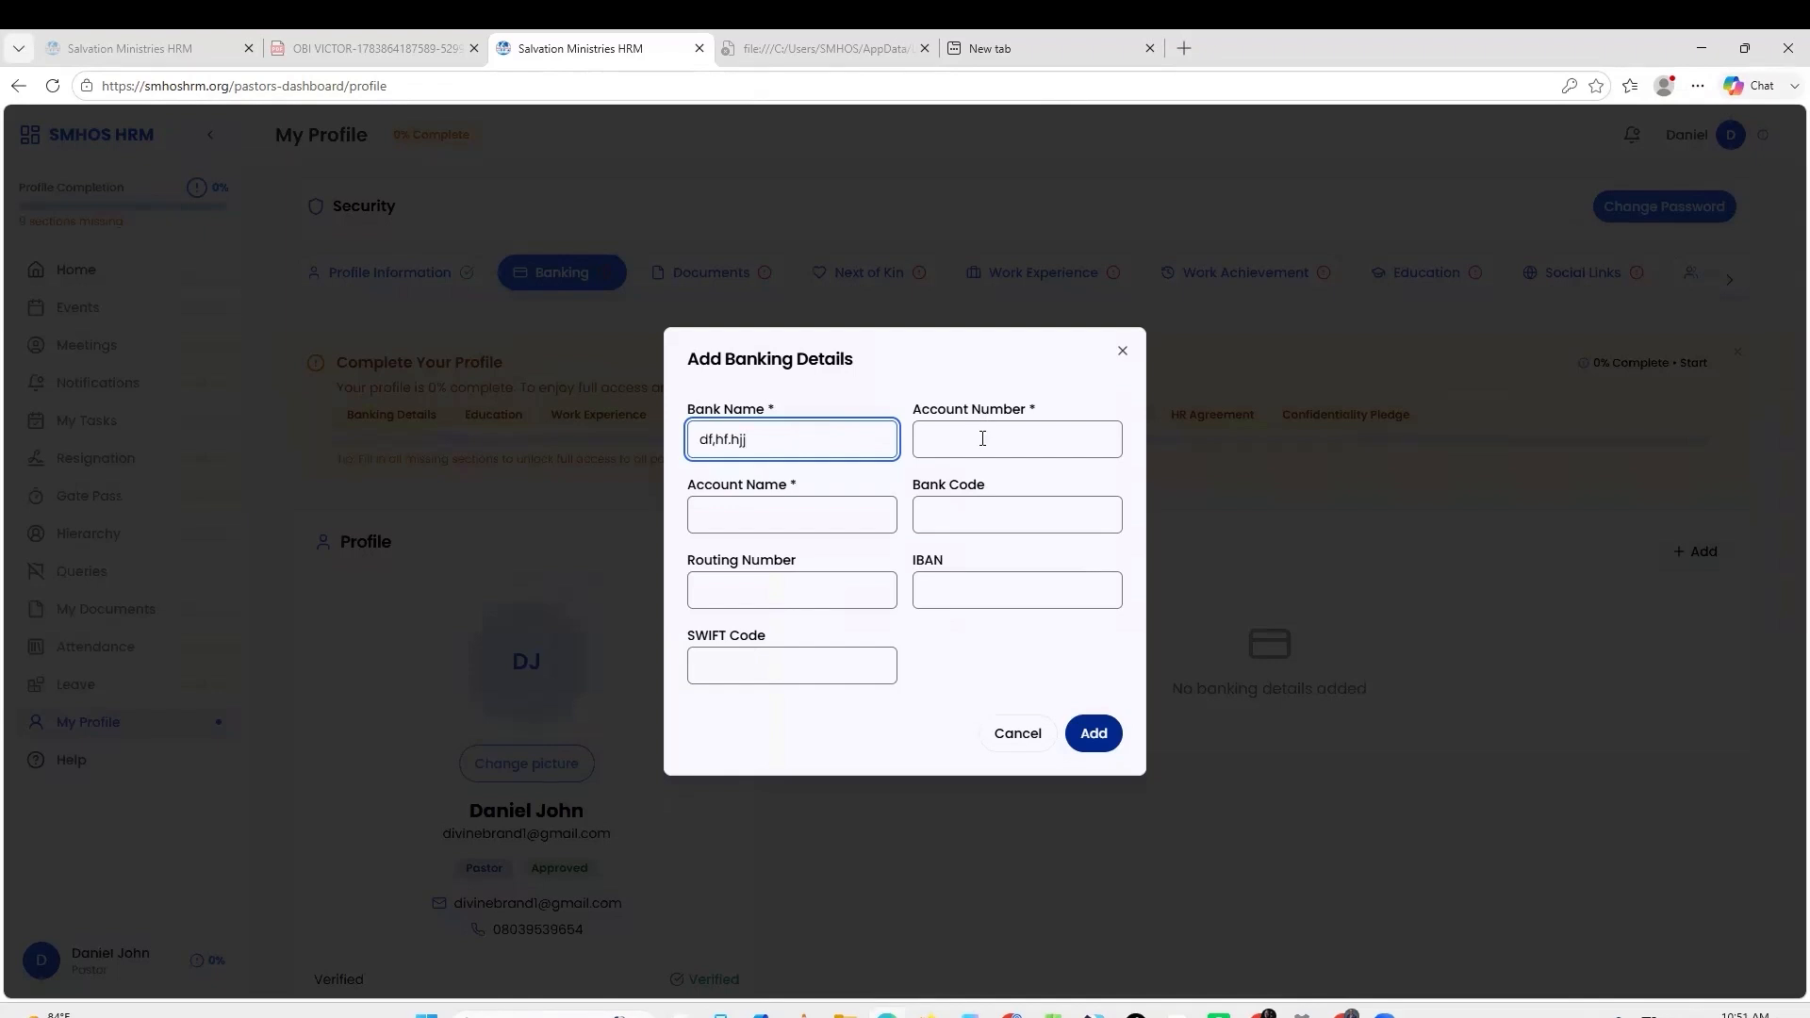
click(982, 438)
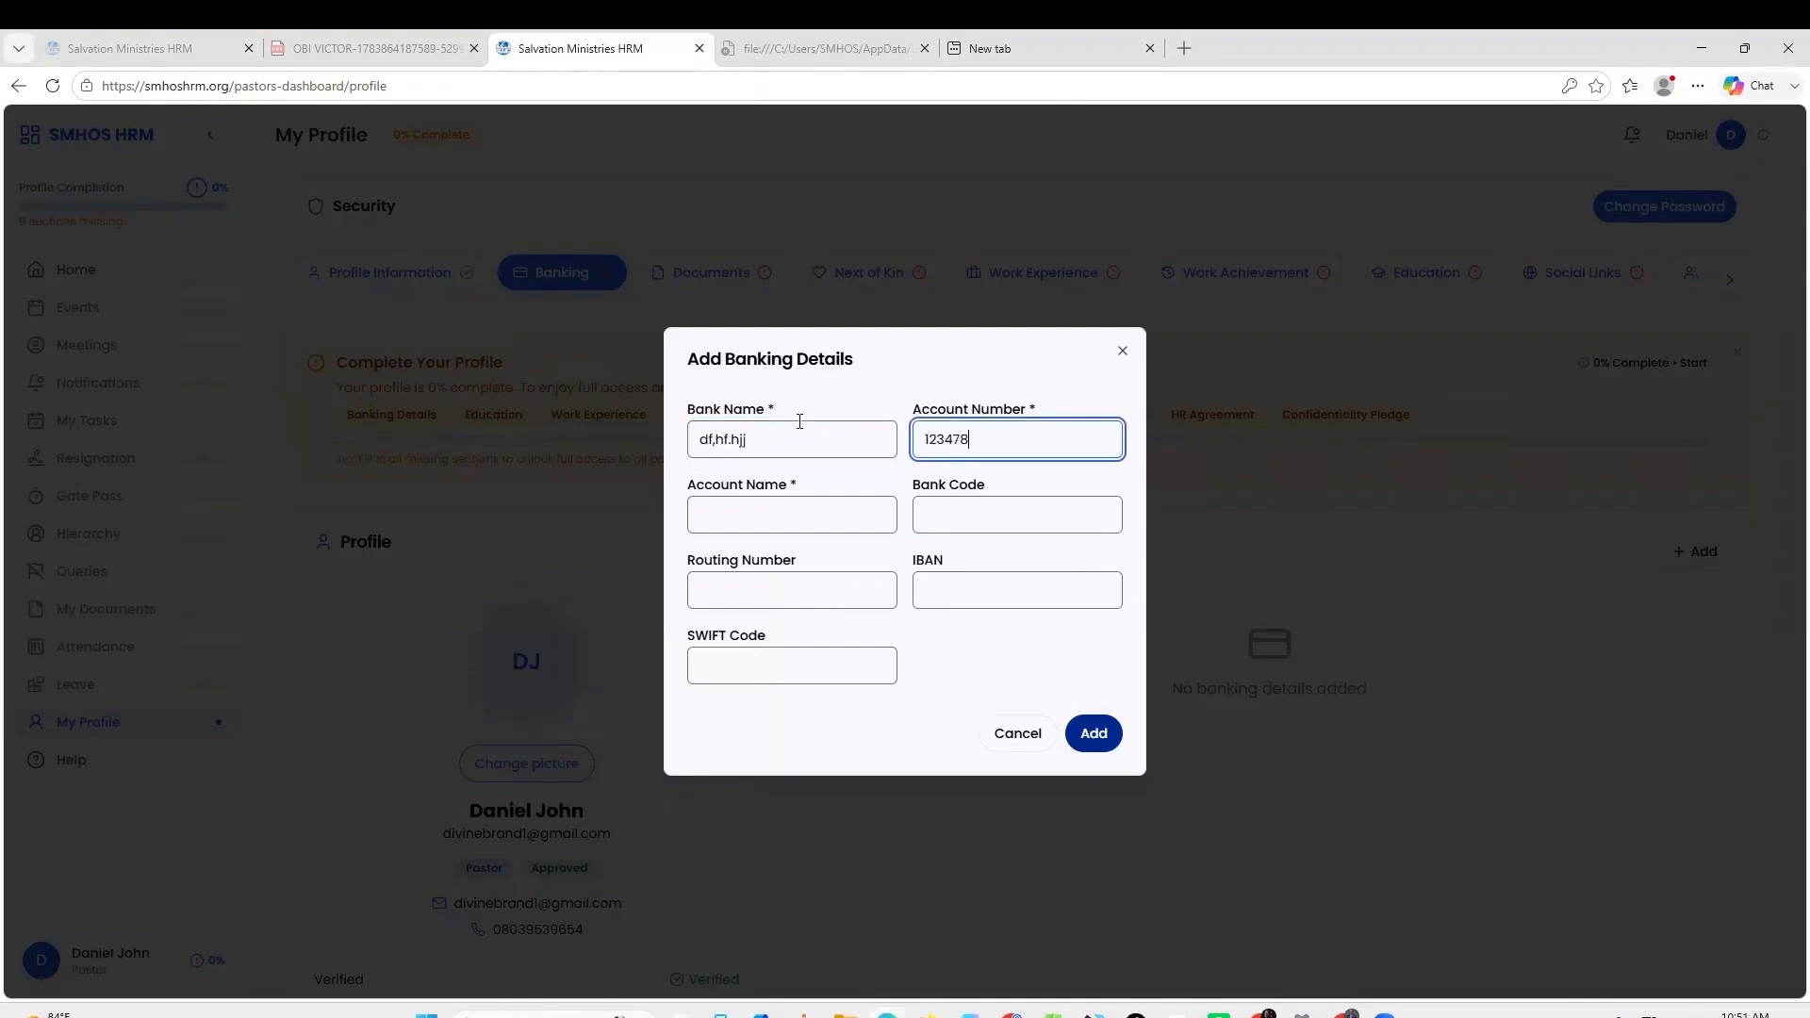
click(757, 523)
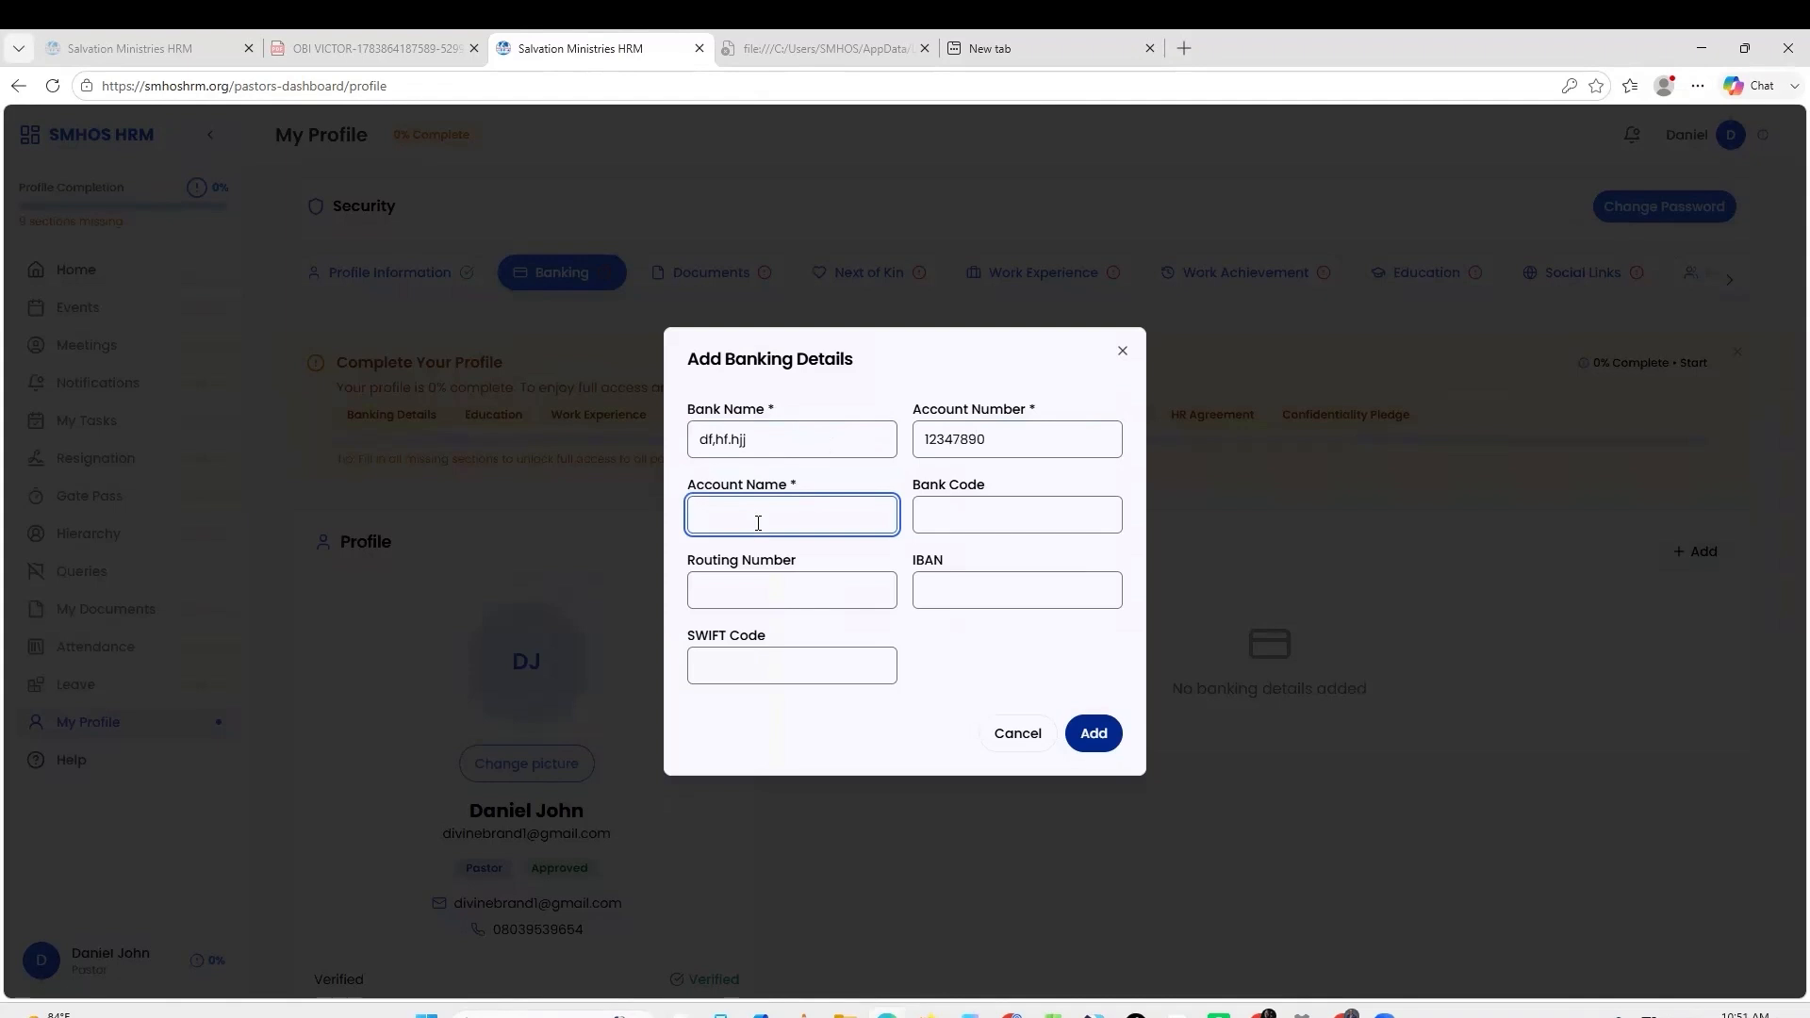
click(972, 513)
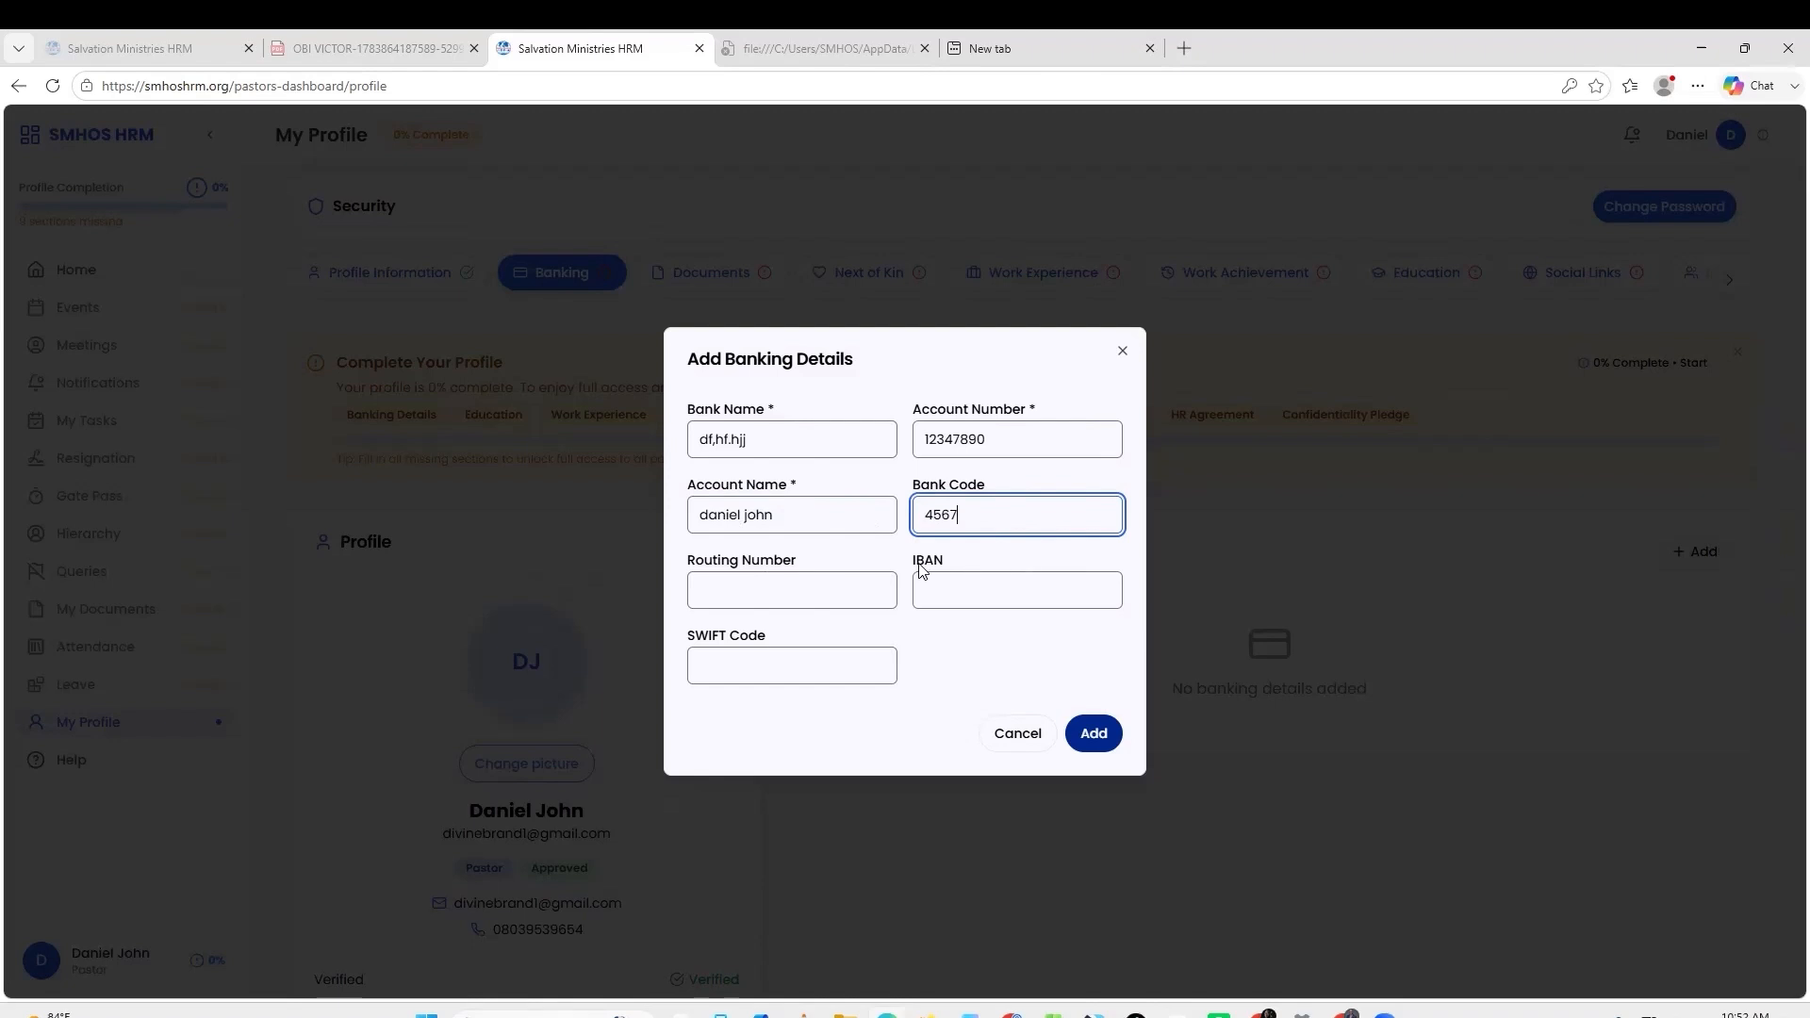
click(1094, 733)
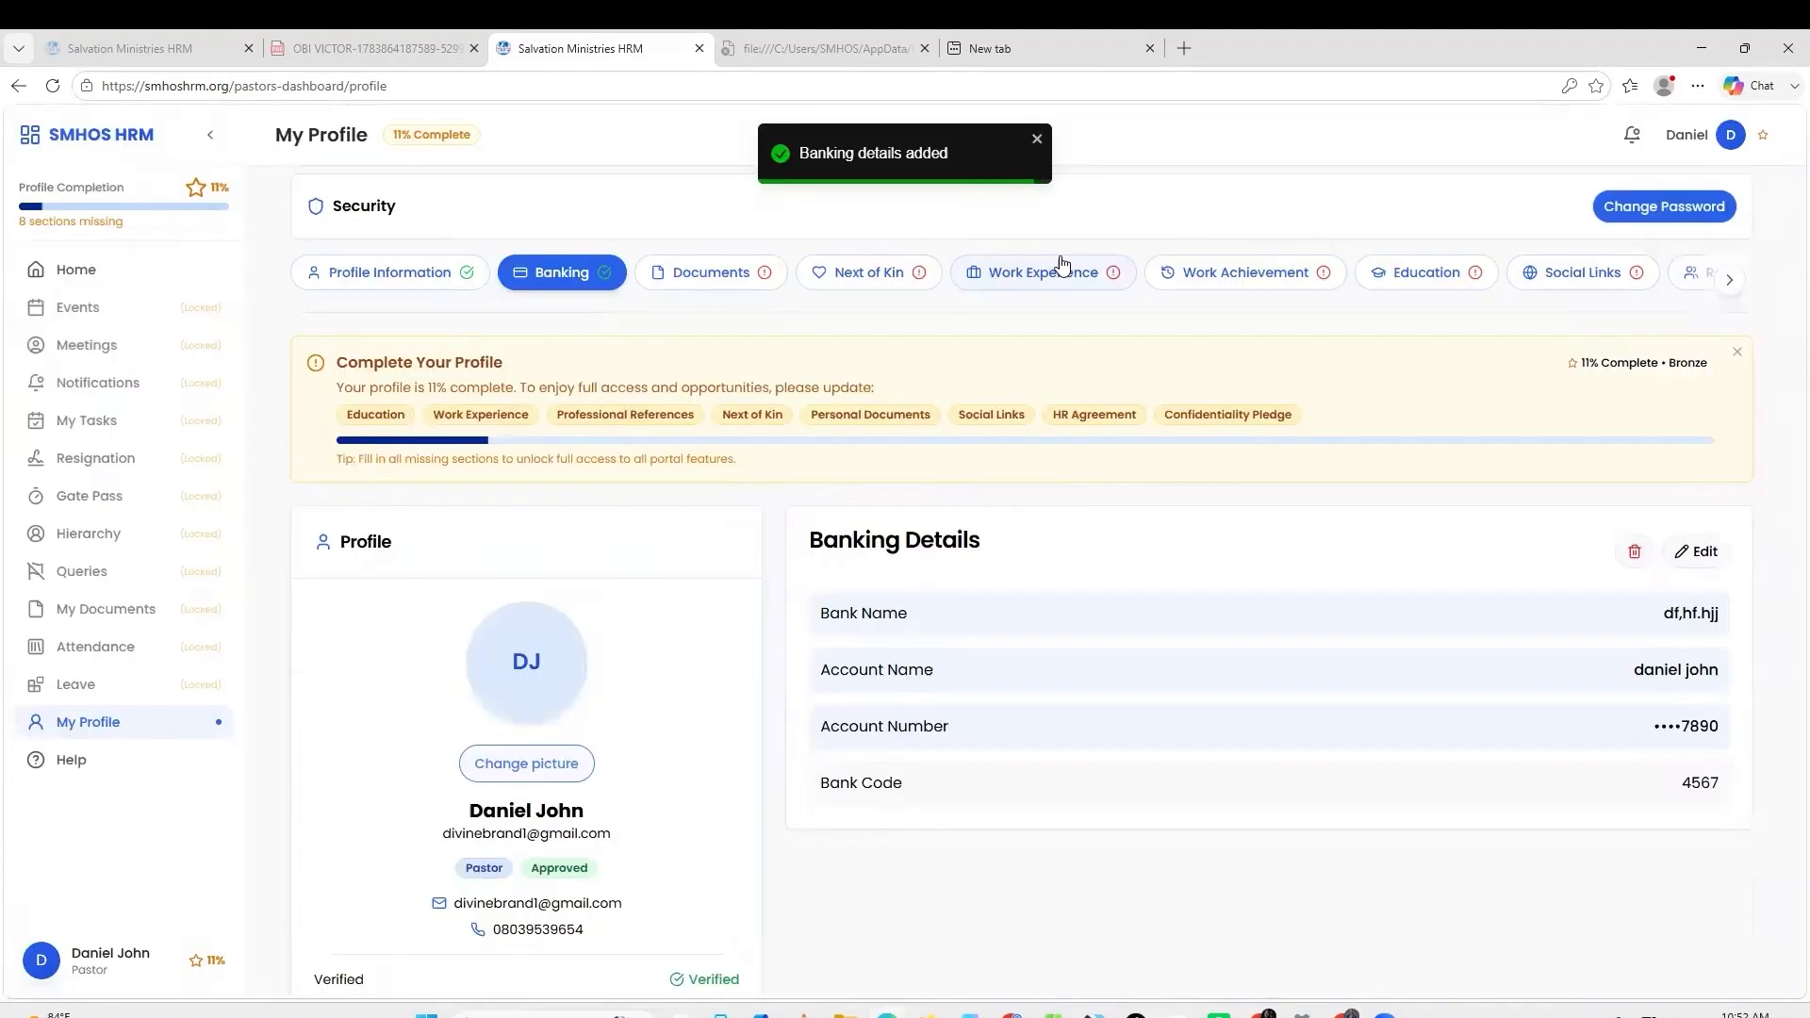
Date the HR Agreement 7/14/2026 and sign it electronically with your full name.
click(712, 272)
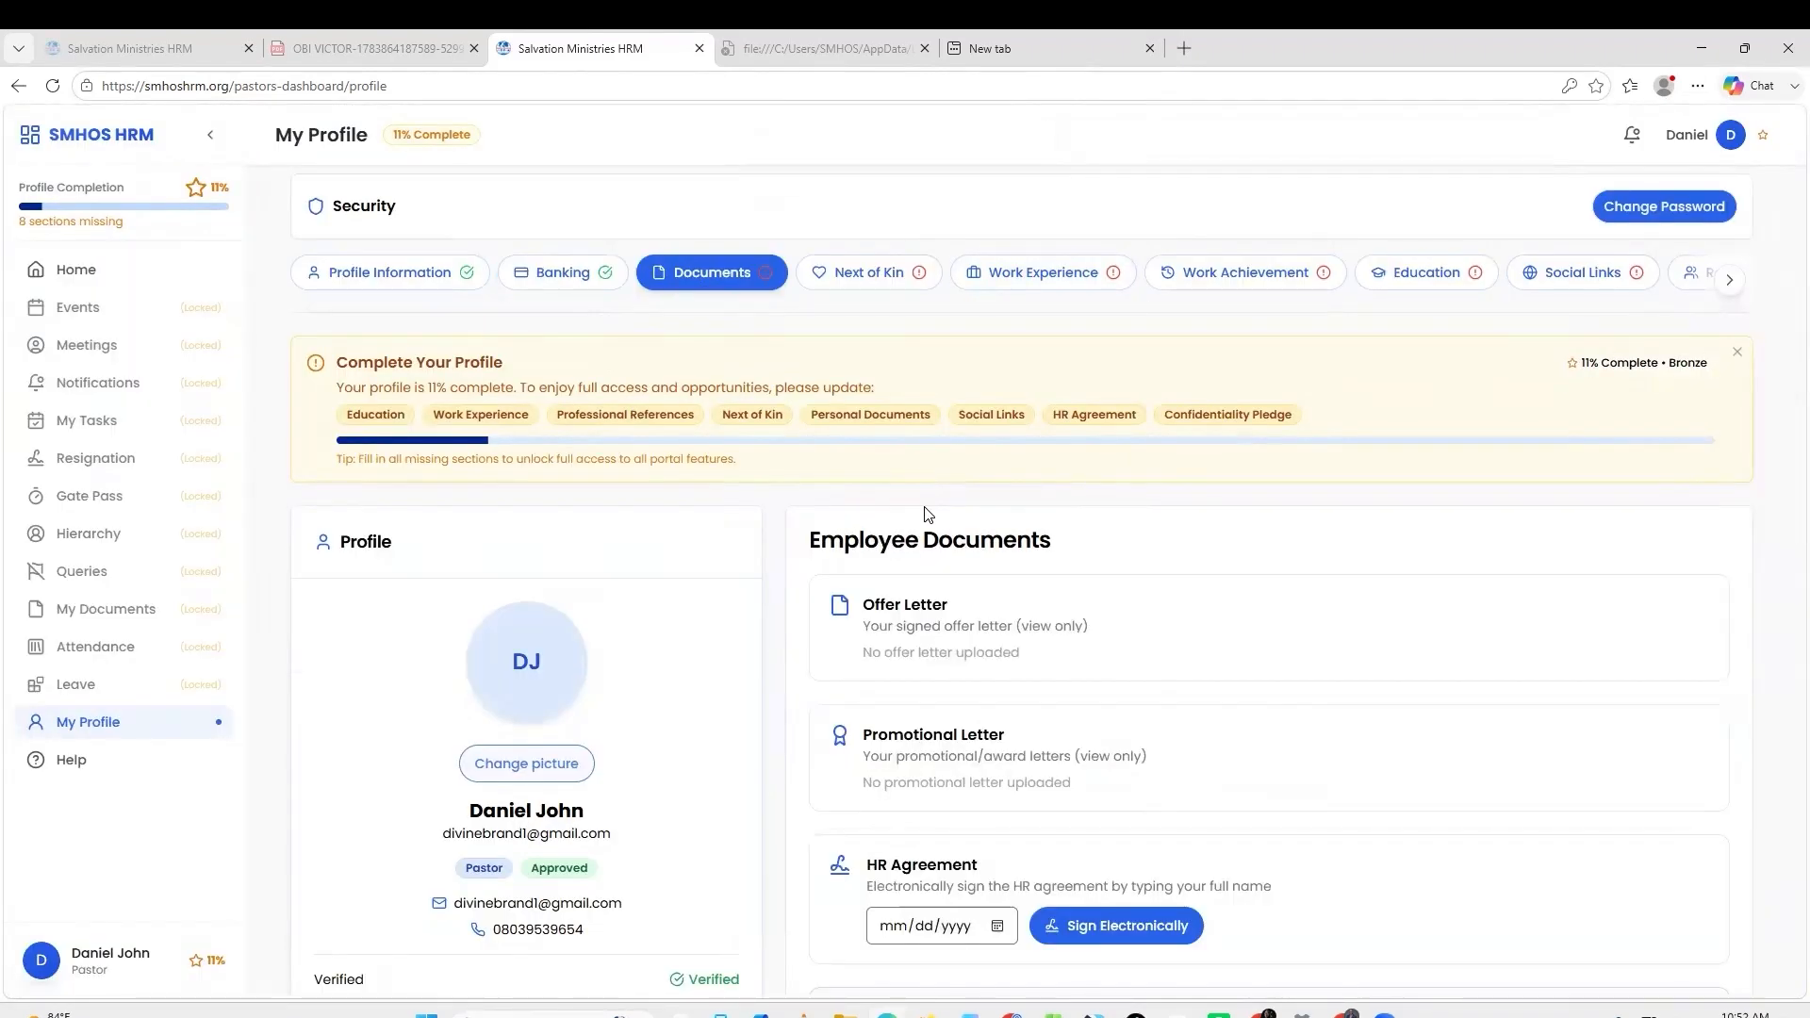
scroll(946, 472, down, 2)
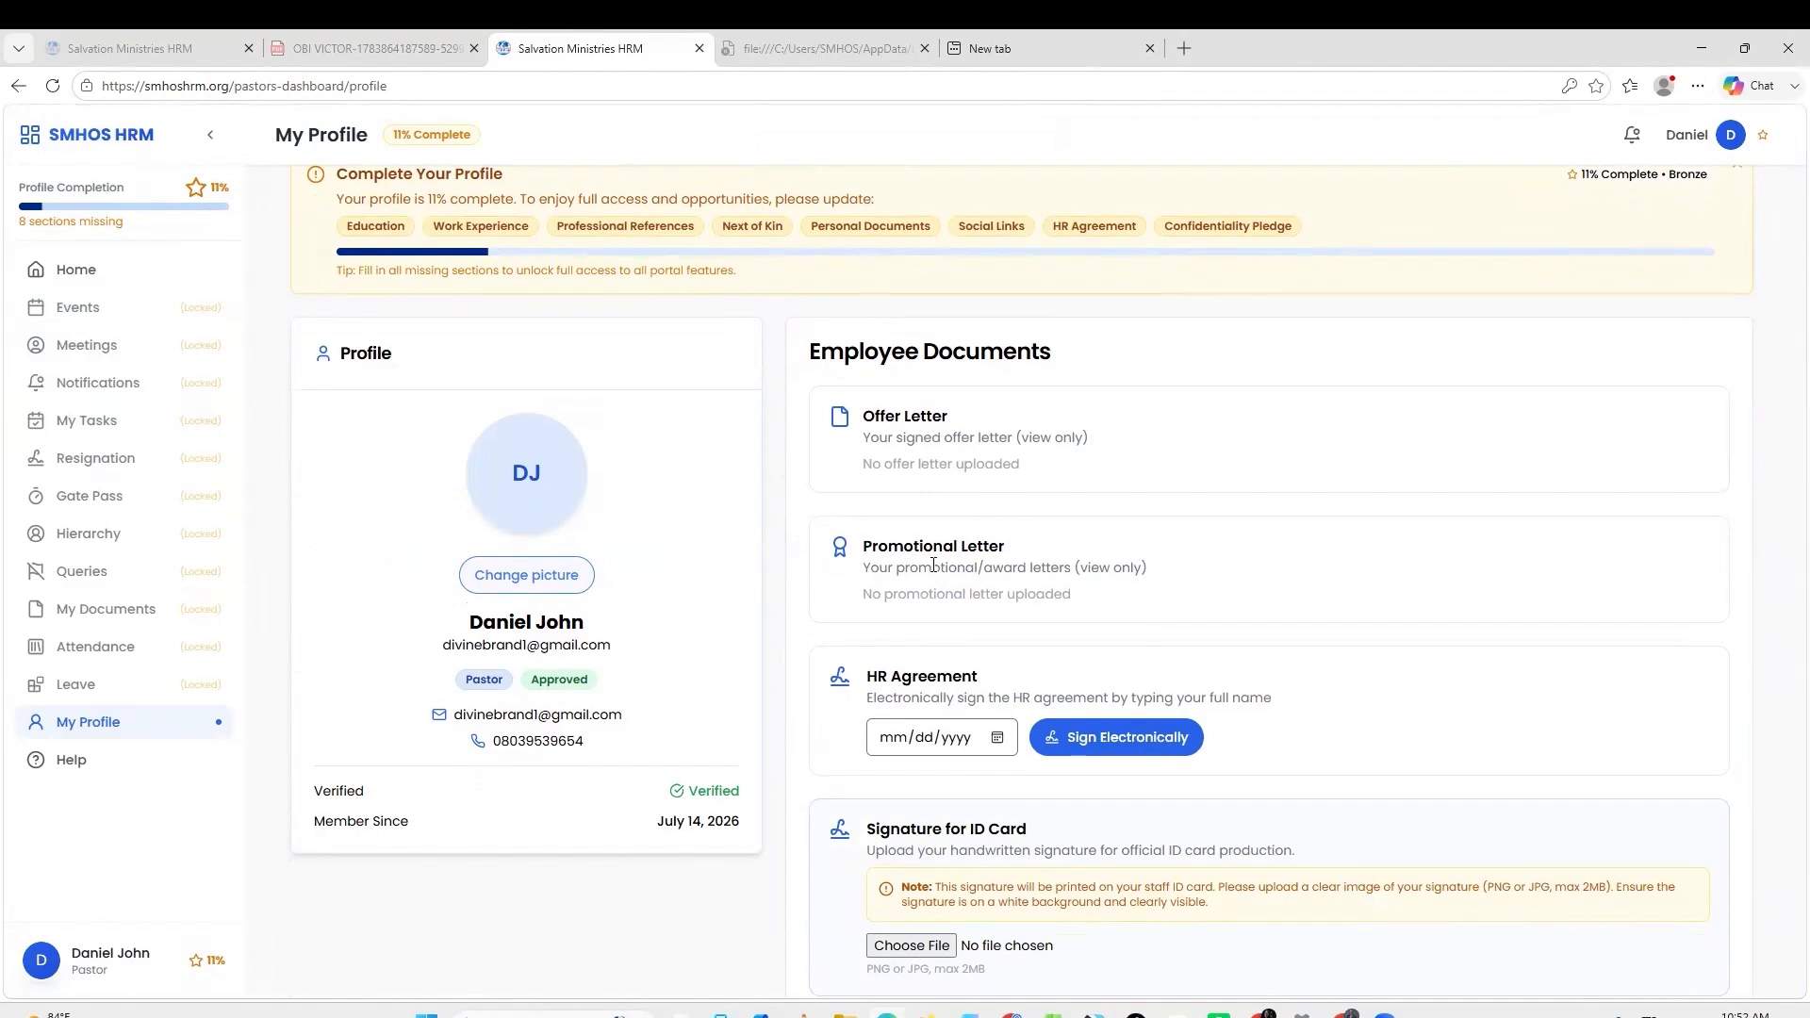
scroll(1042, 571, down, 2)
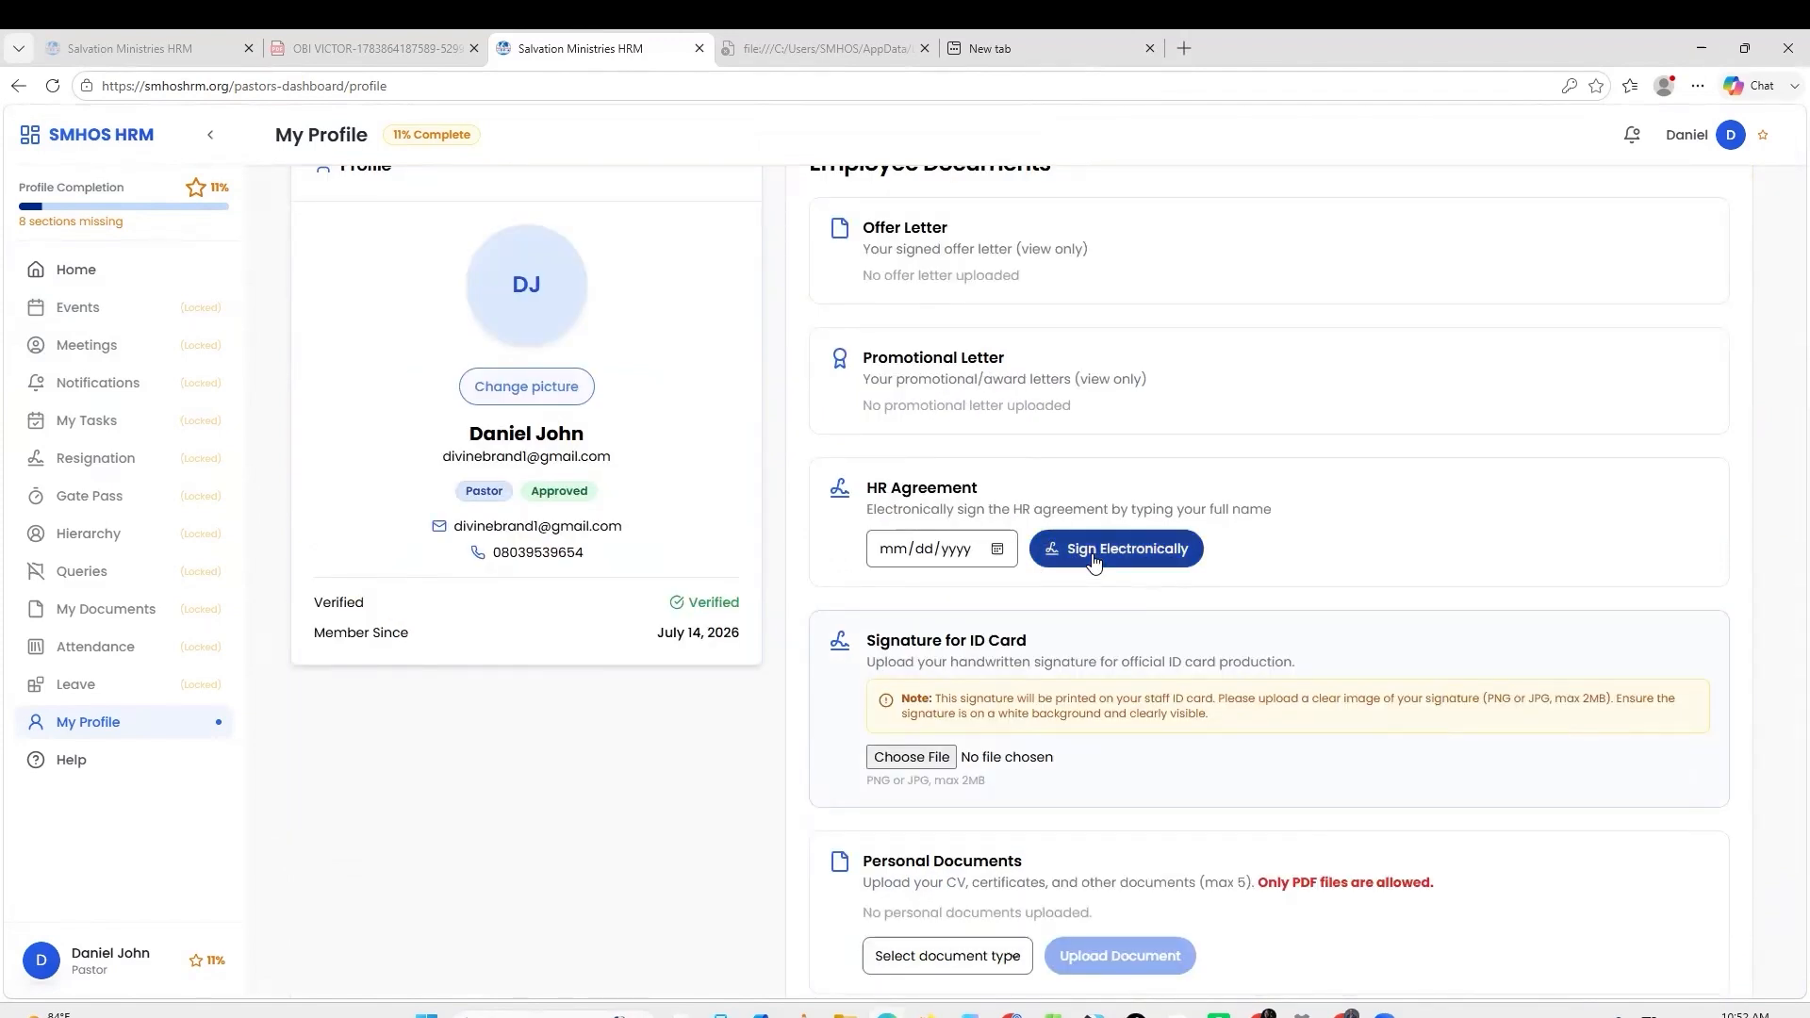
click(996, 549)
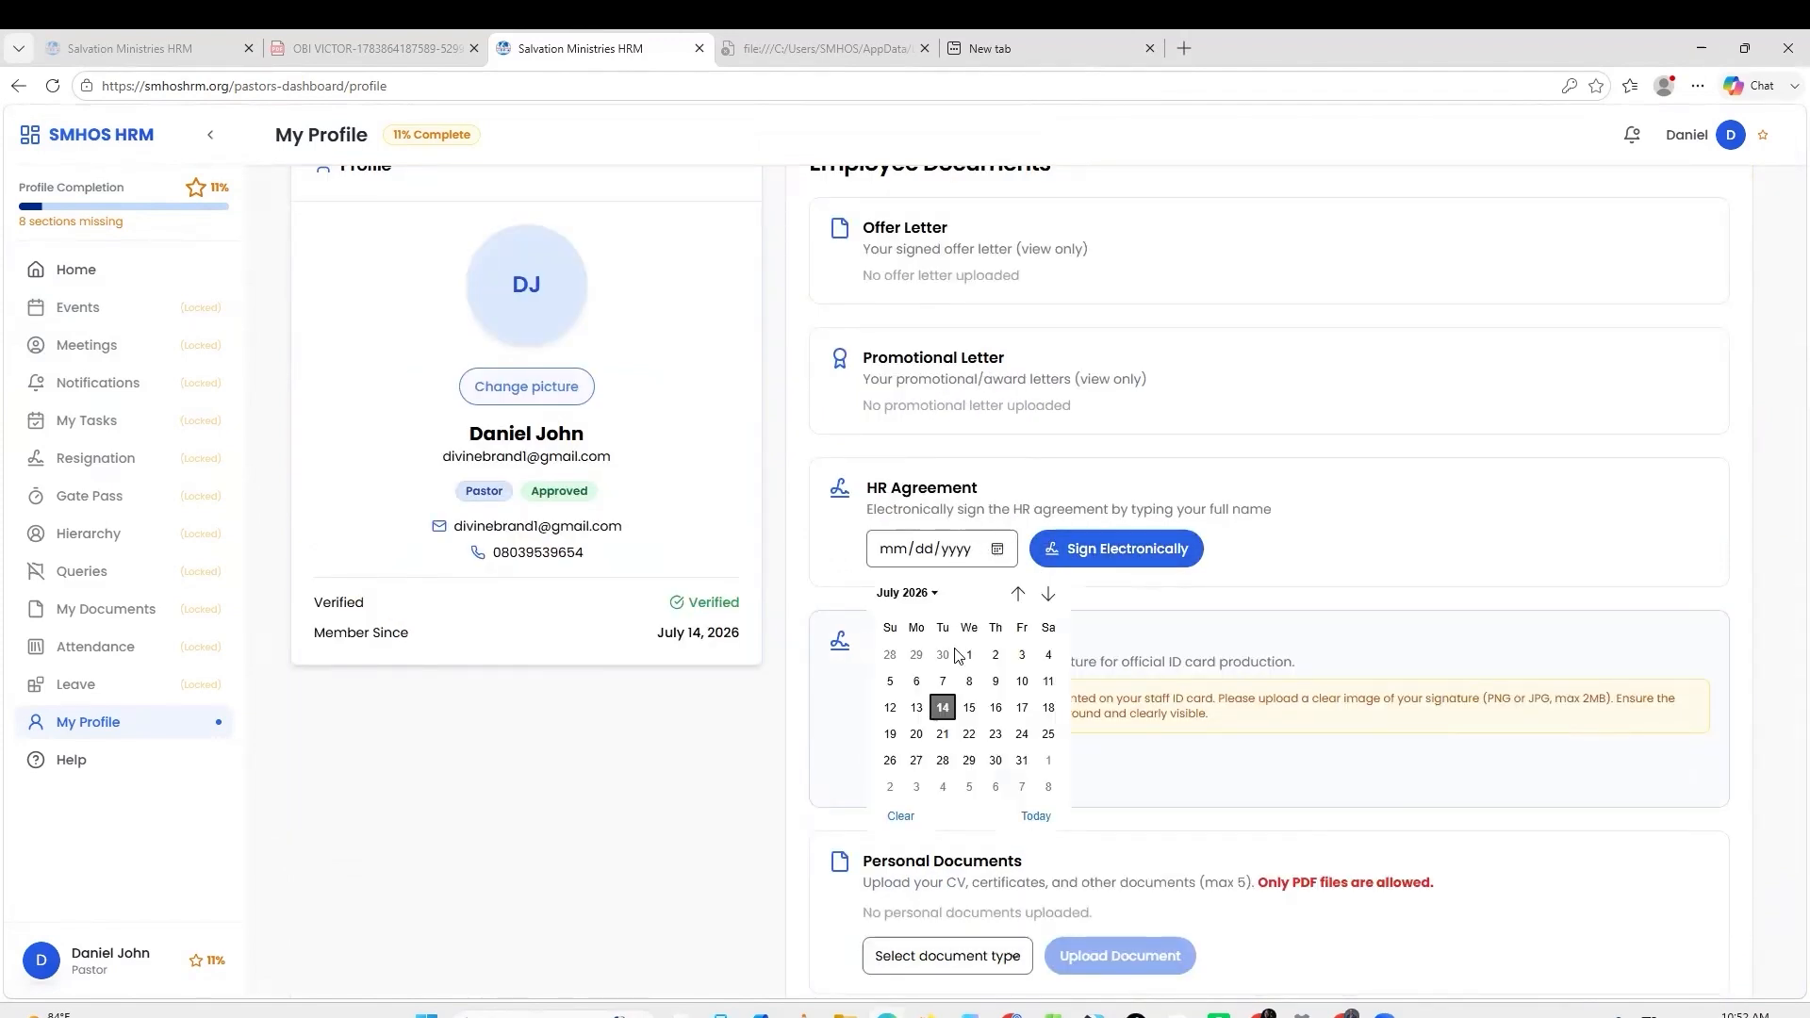
click(943, 708)
click(1060, 550)
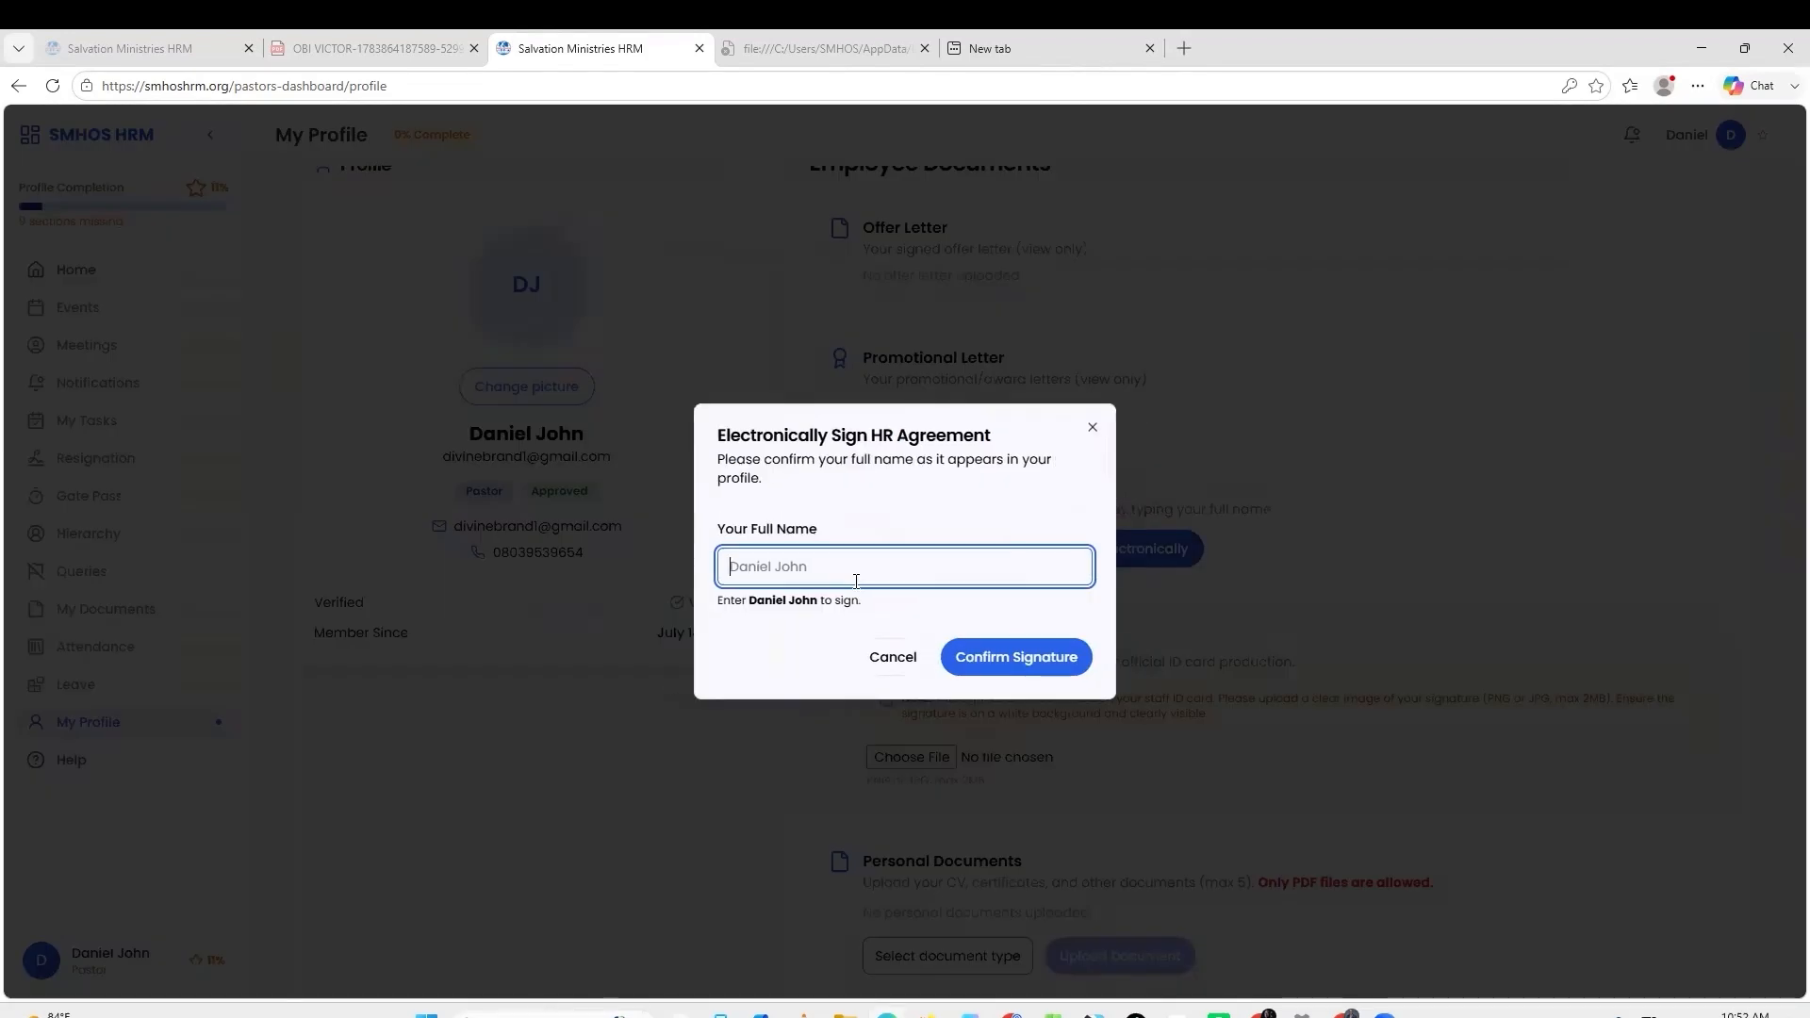
click(985, 662)
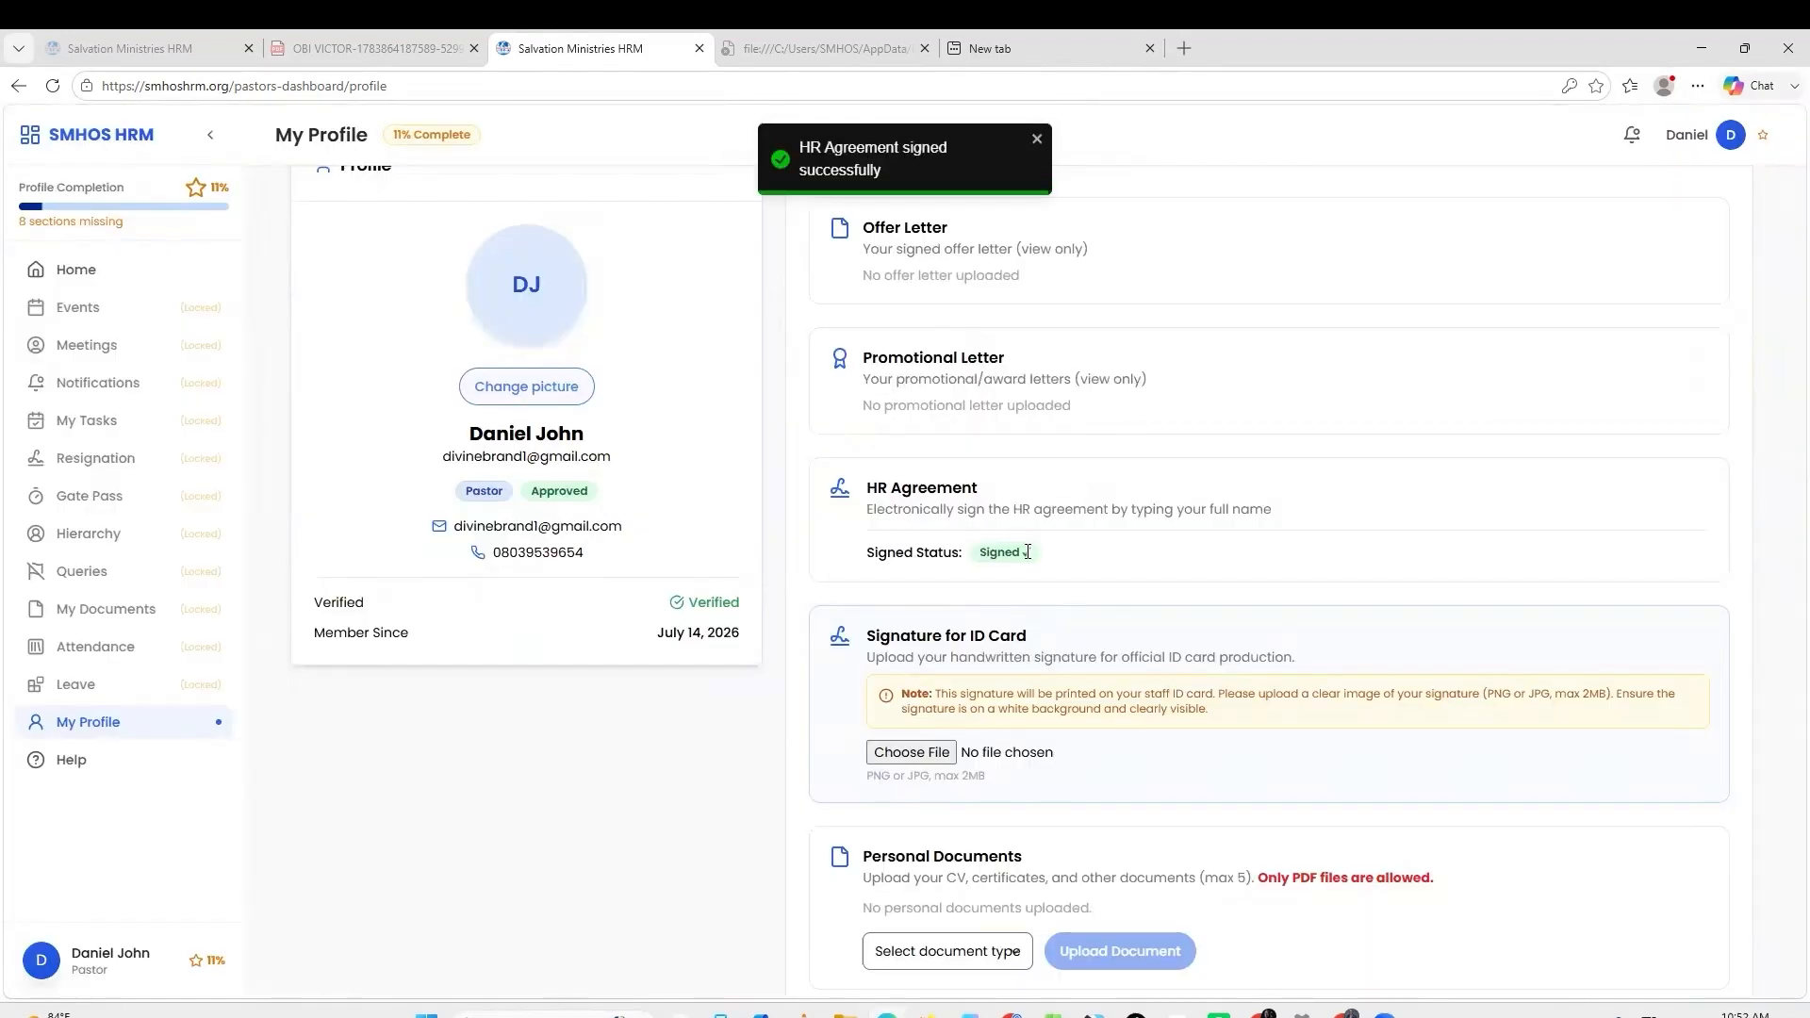
scroll(990, 566, down, 1)
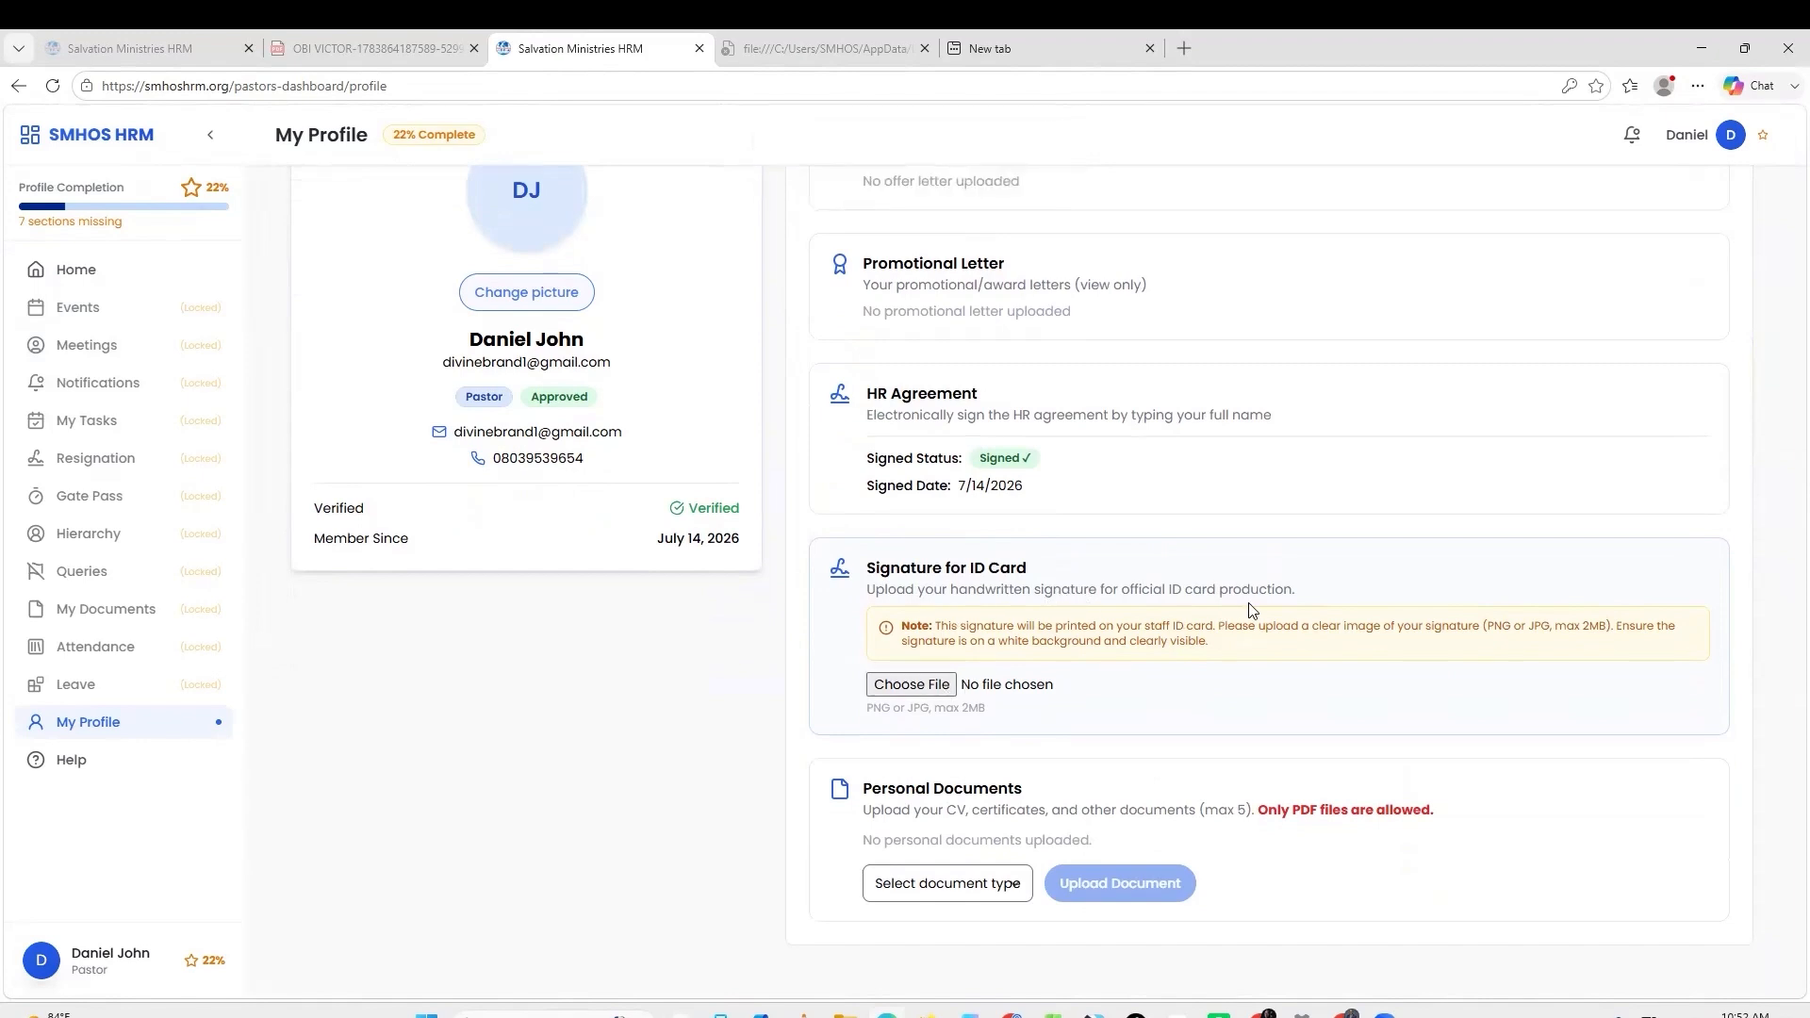
Upload a signature screenshot from Downloads as the ID card signature.
click(935, 686)
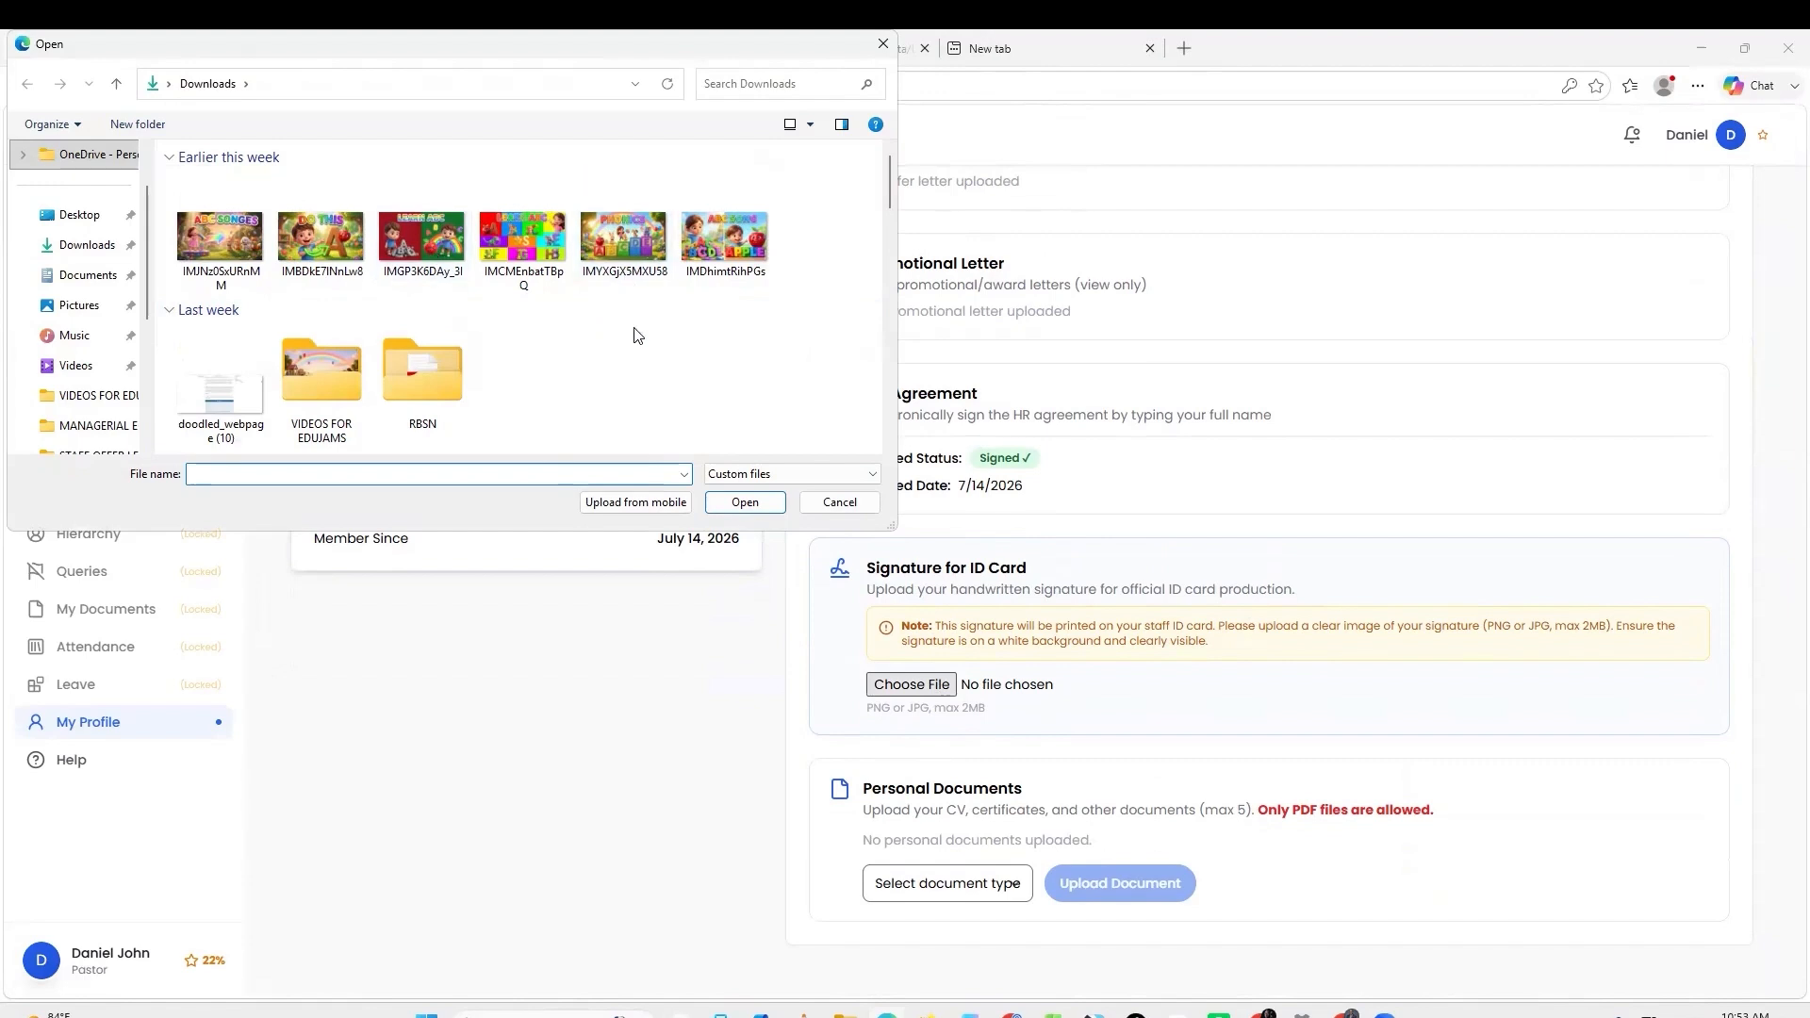
scroll(639, 335, down, 10)
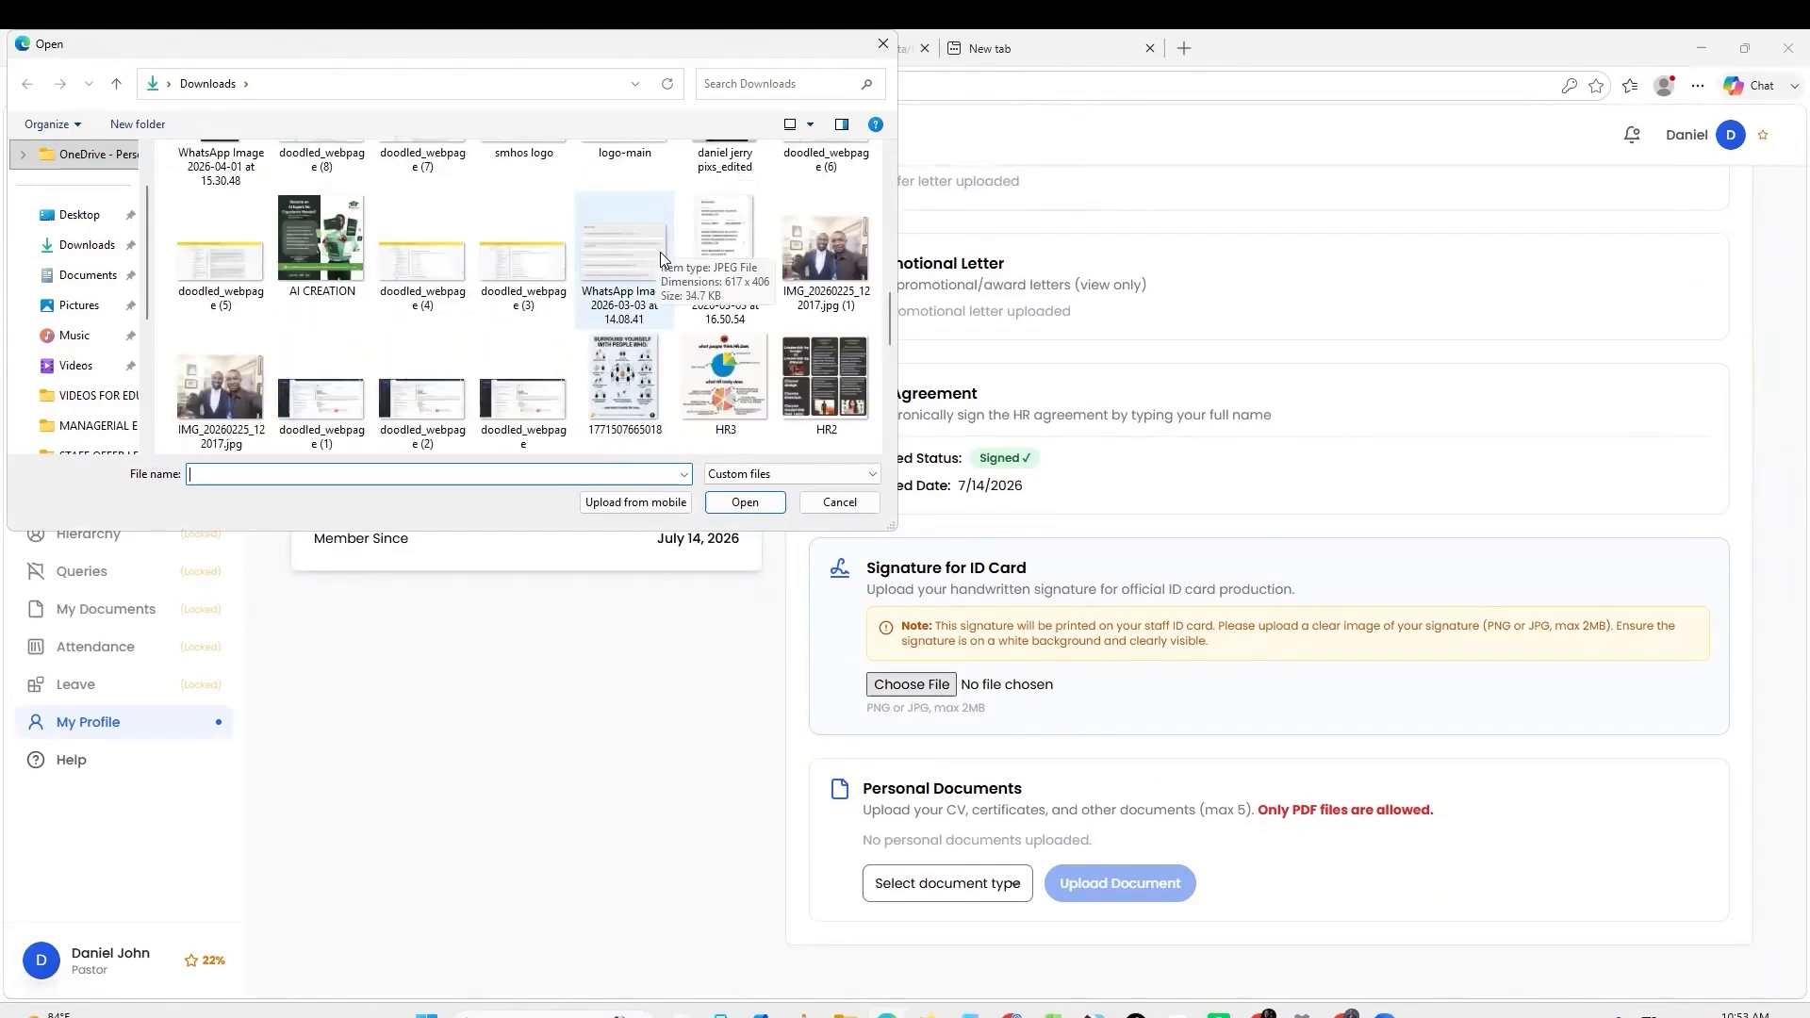
click(660, 252)
key(s)
double_click(812, 360)
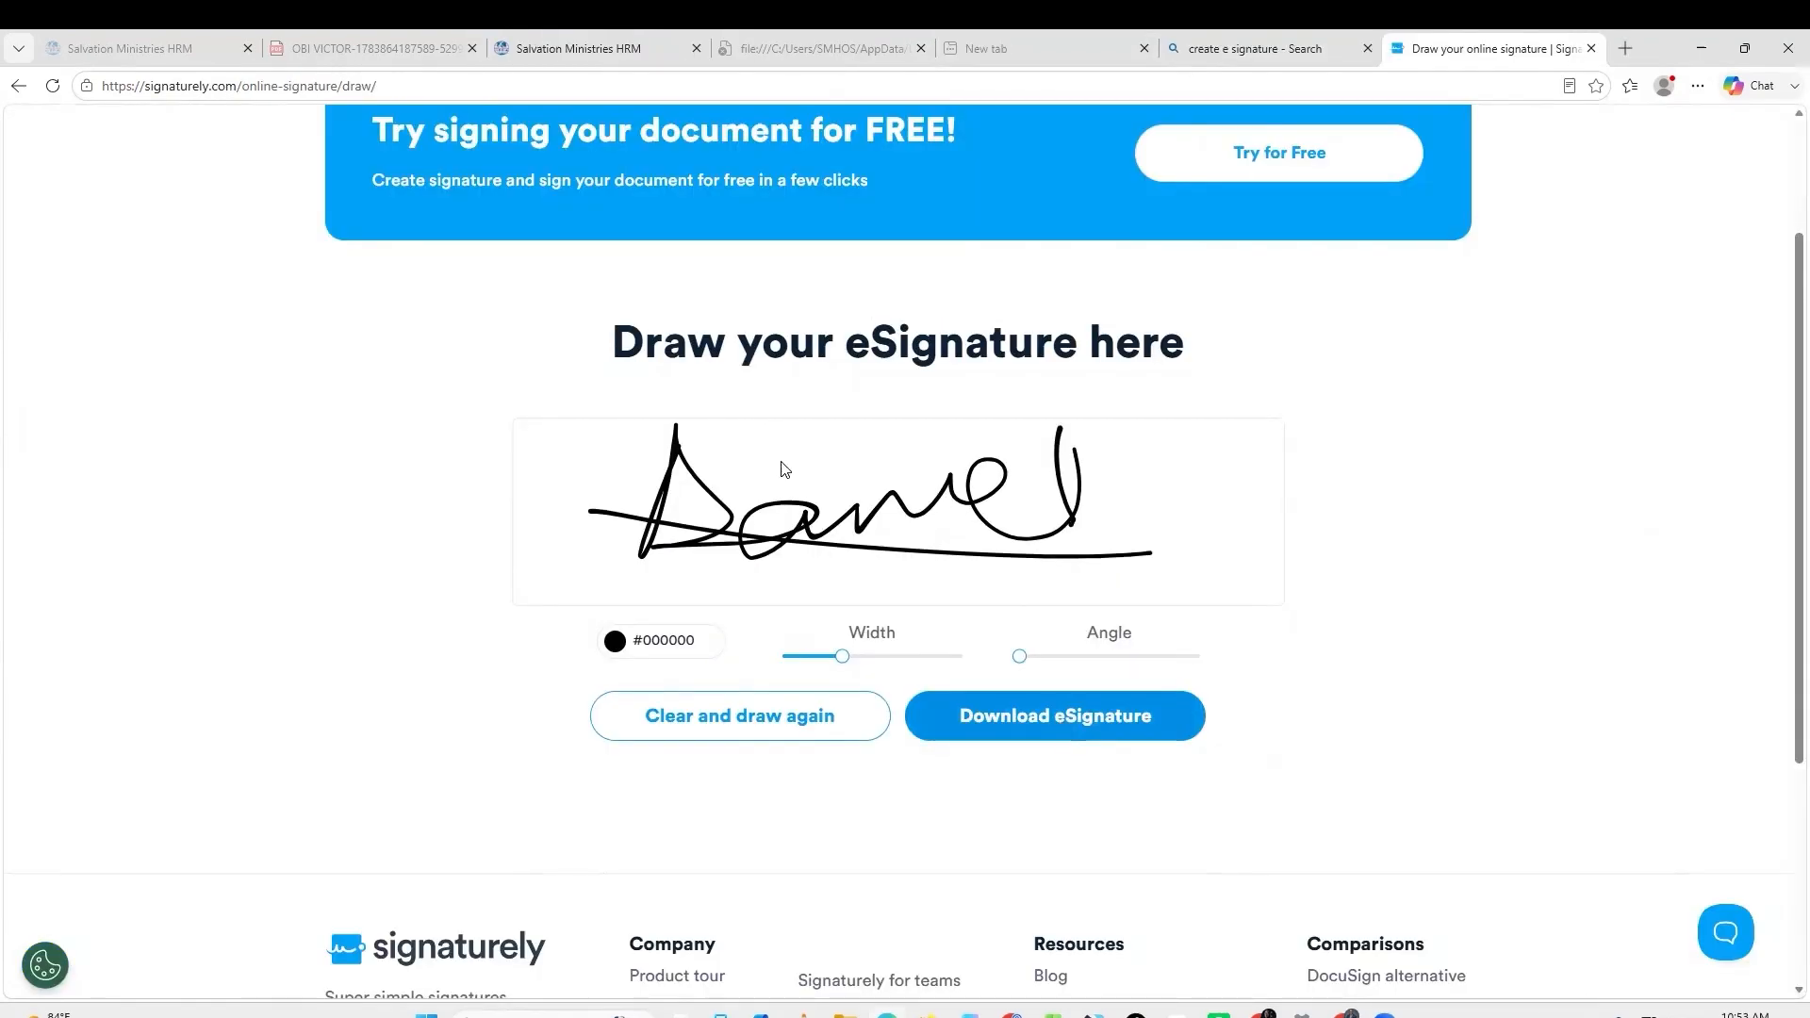
Clear and redraw the signature on signaturely, then return to the HRM profile.
click(796, 725)
drag(691, 450, 961, 528)
mouse_move(839, 432)
mouse_down()
mouse_move(768, 481)
mouse_move(822, 500)
mouse_up()
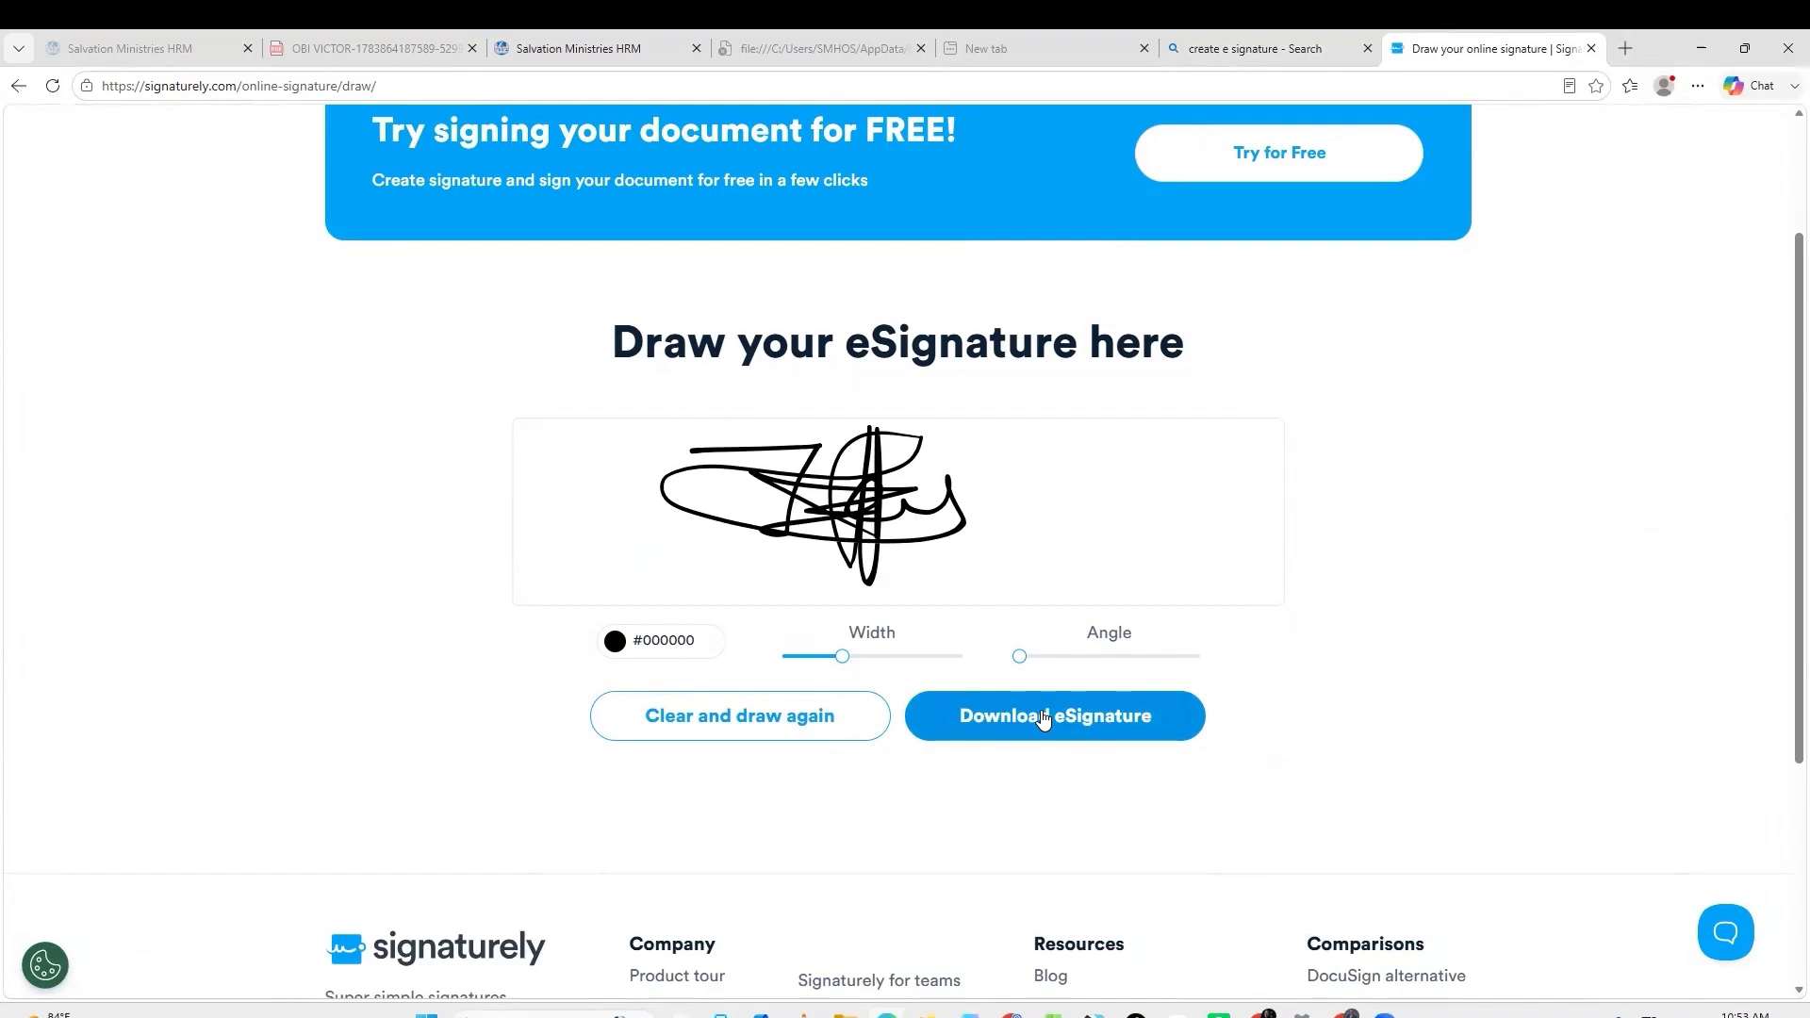
click(618, 60)
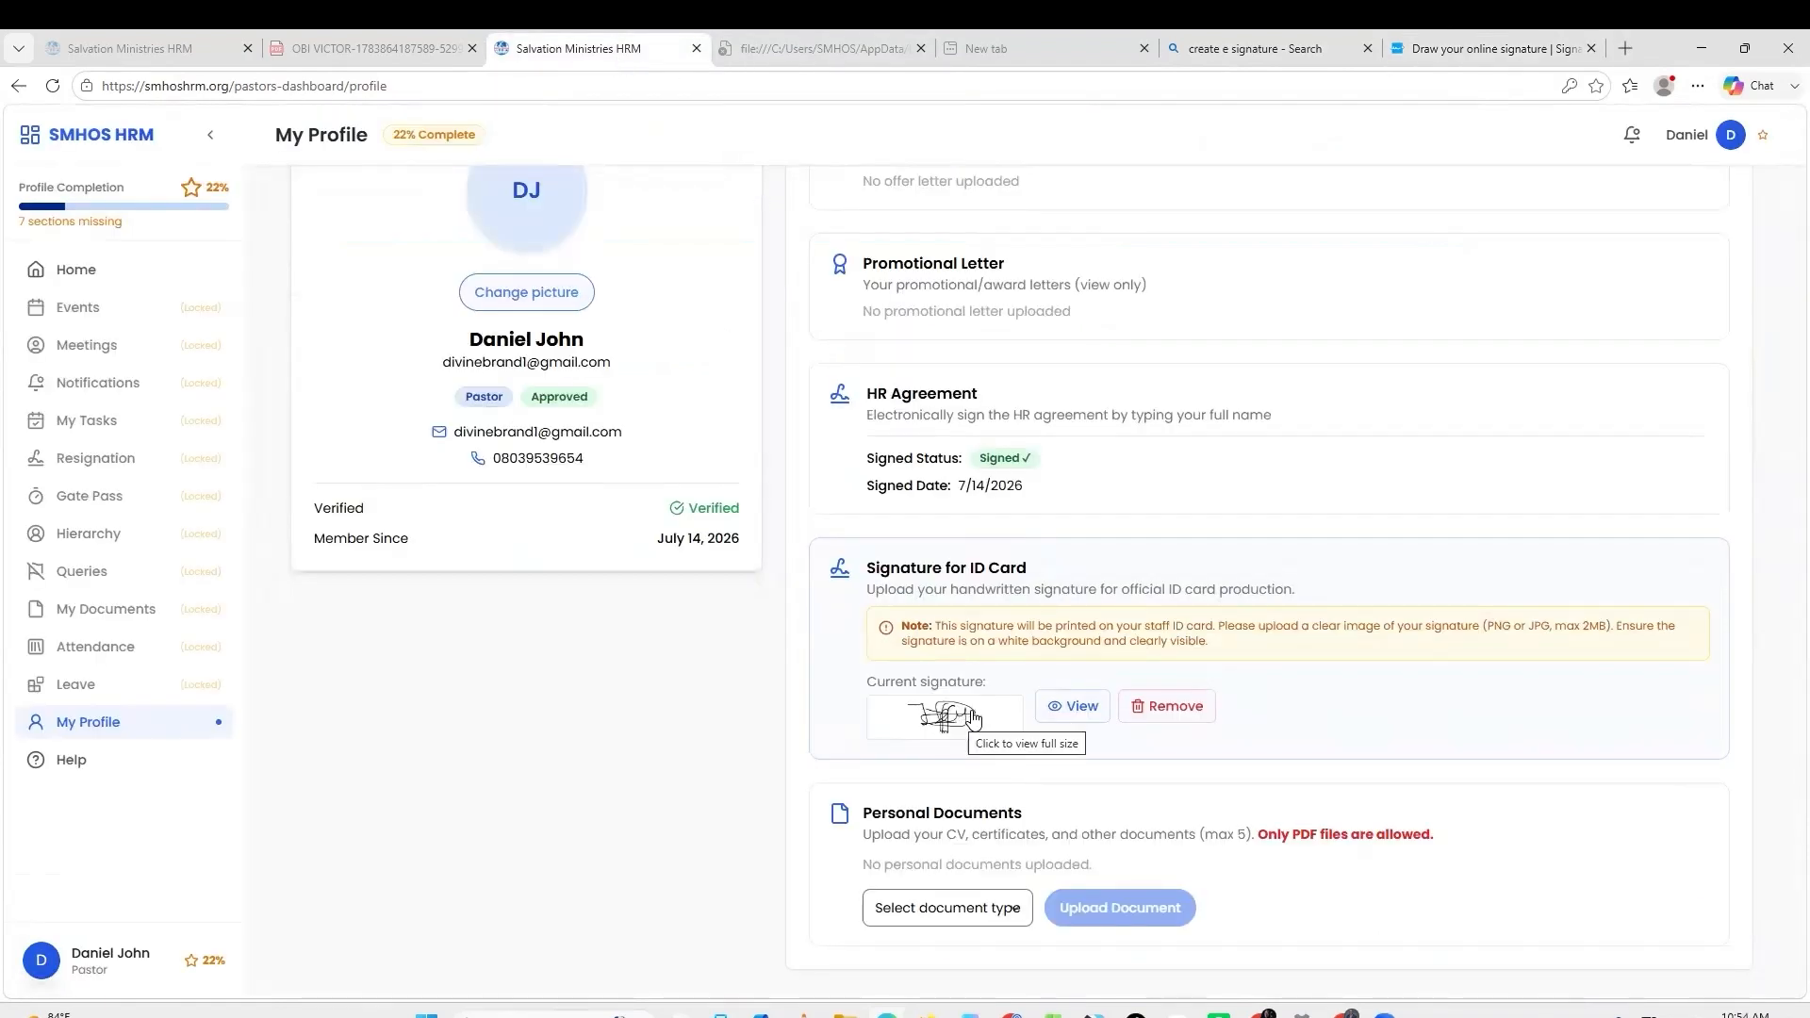
Upload the July–December expectation form PDF from Downloads as the CV document.
scroll(990, 905, down, 1)
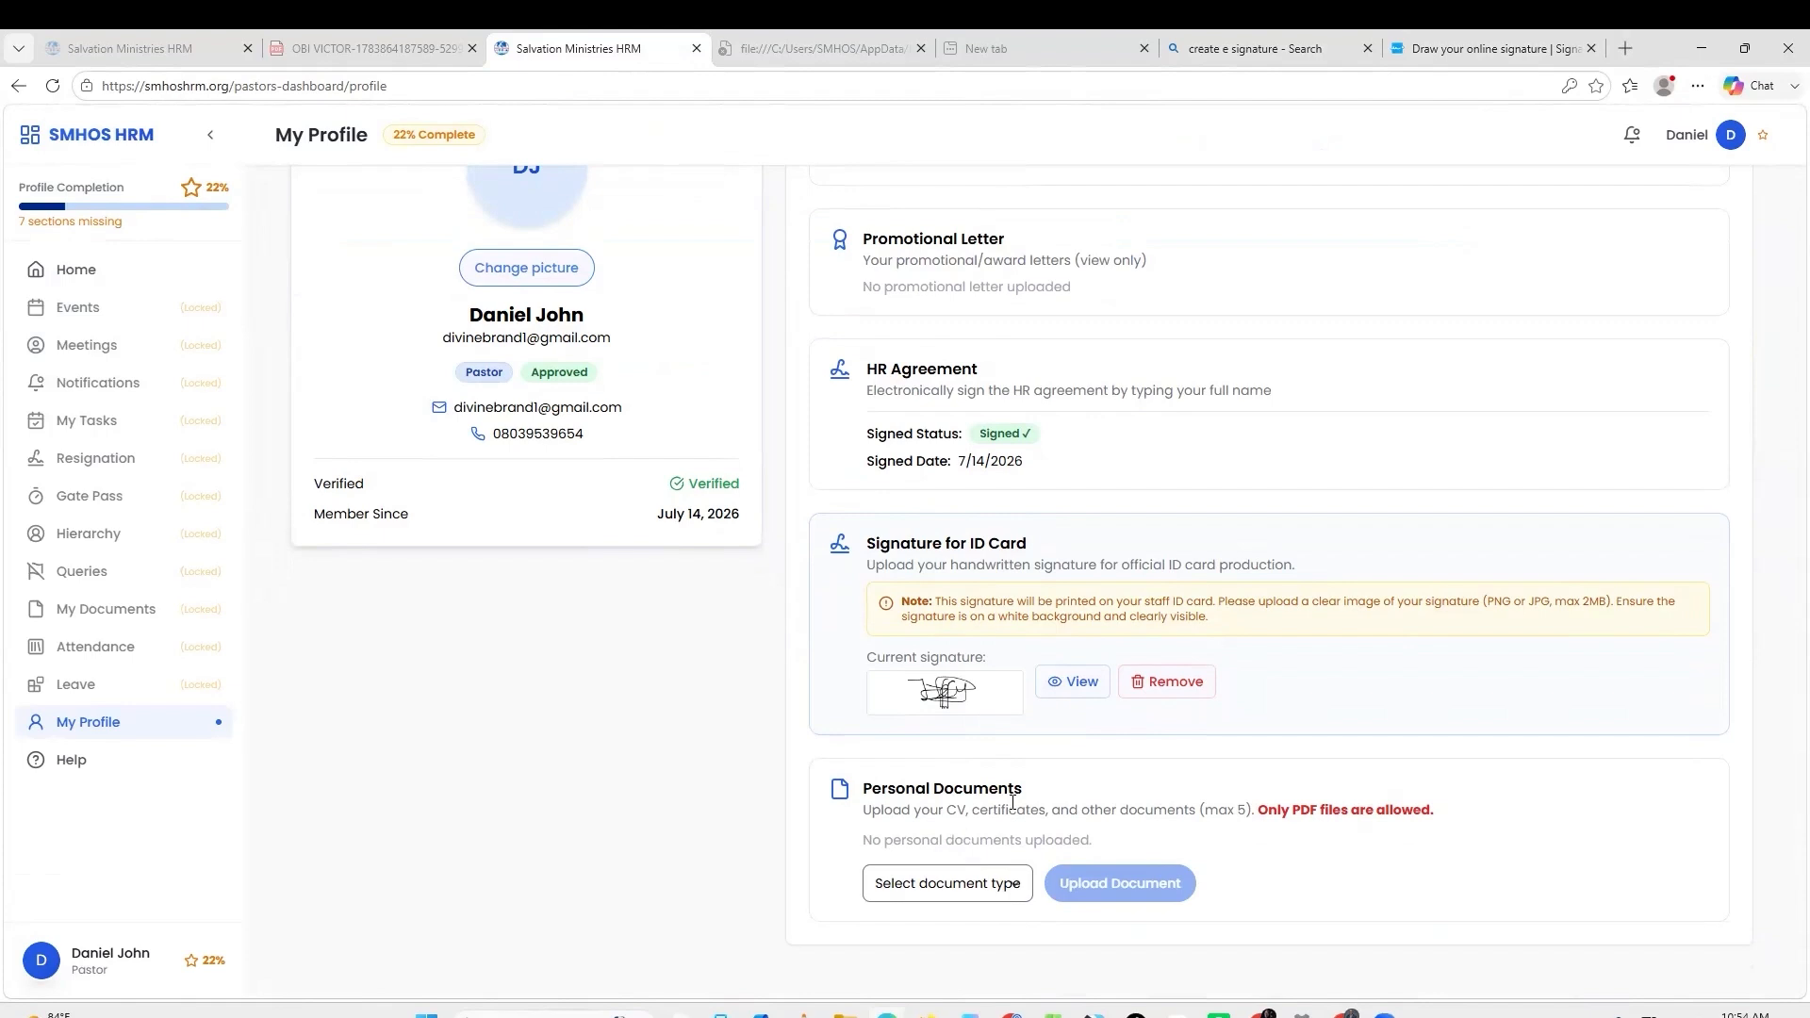
click(959, 889)
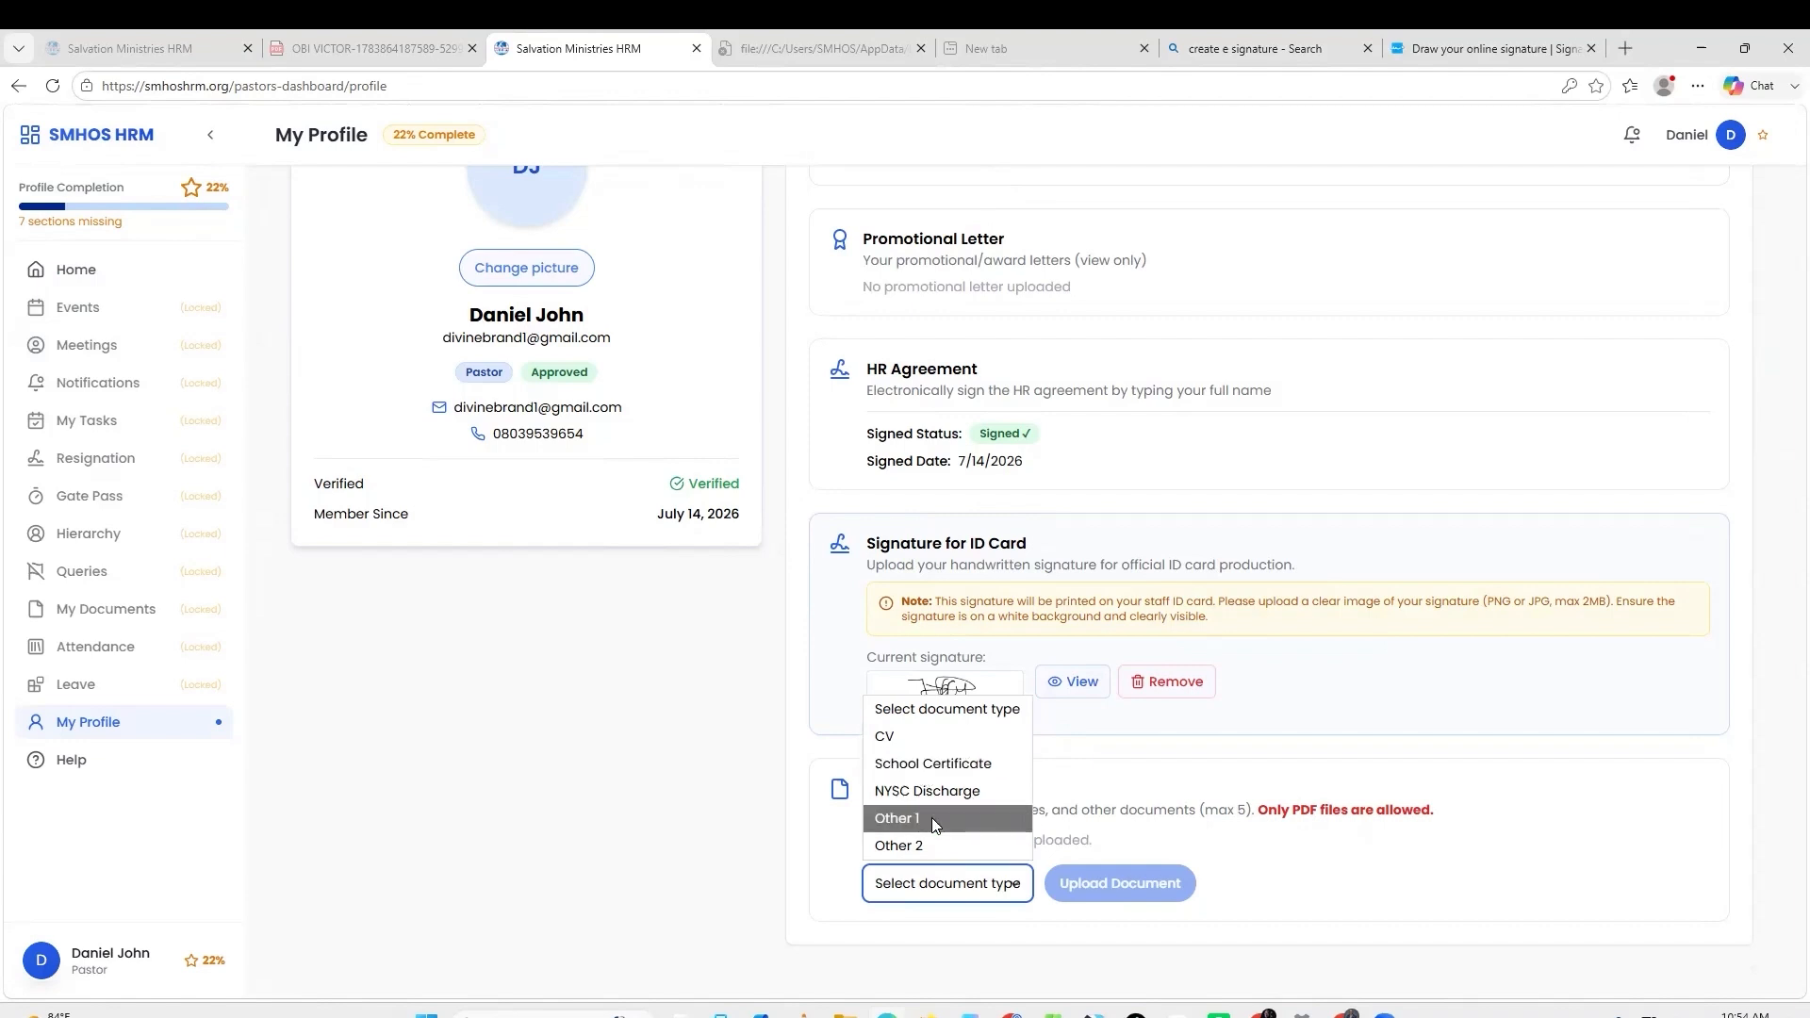
click(911, 739)
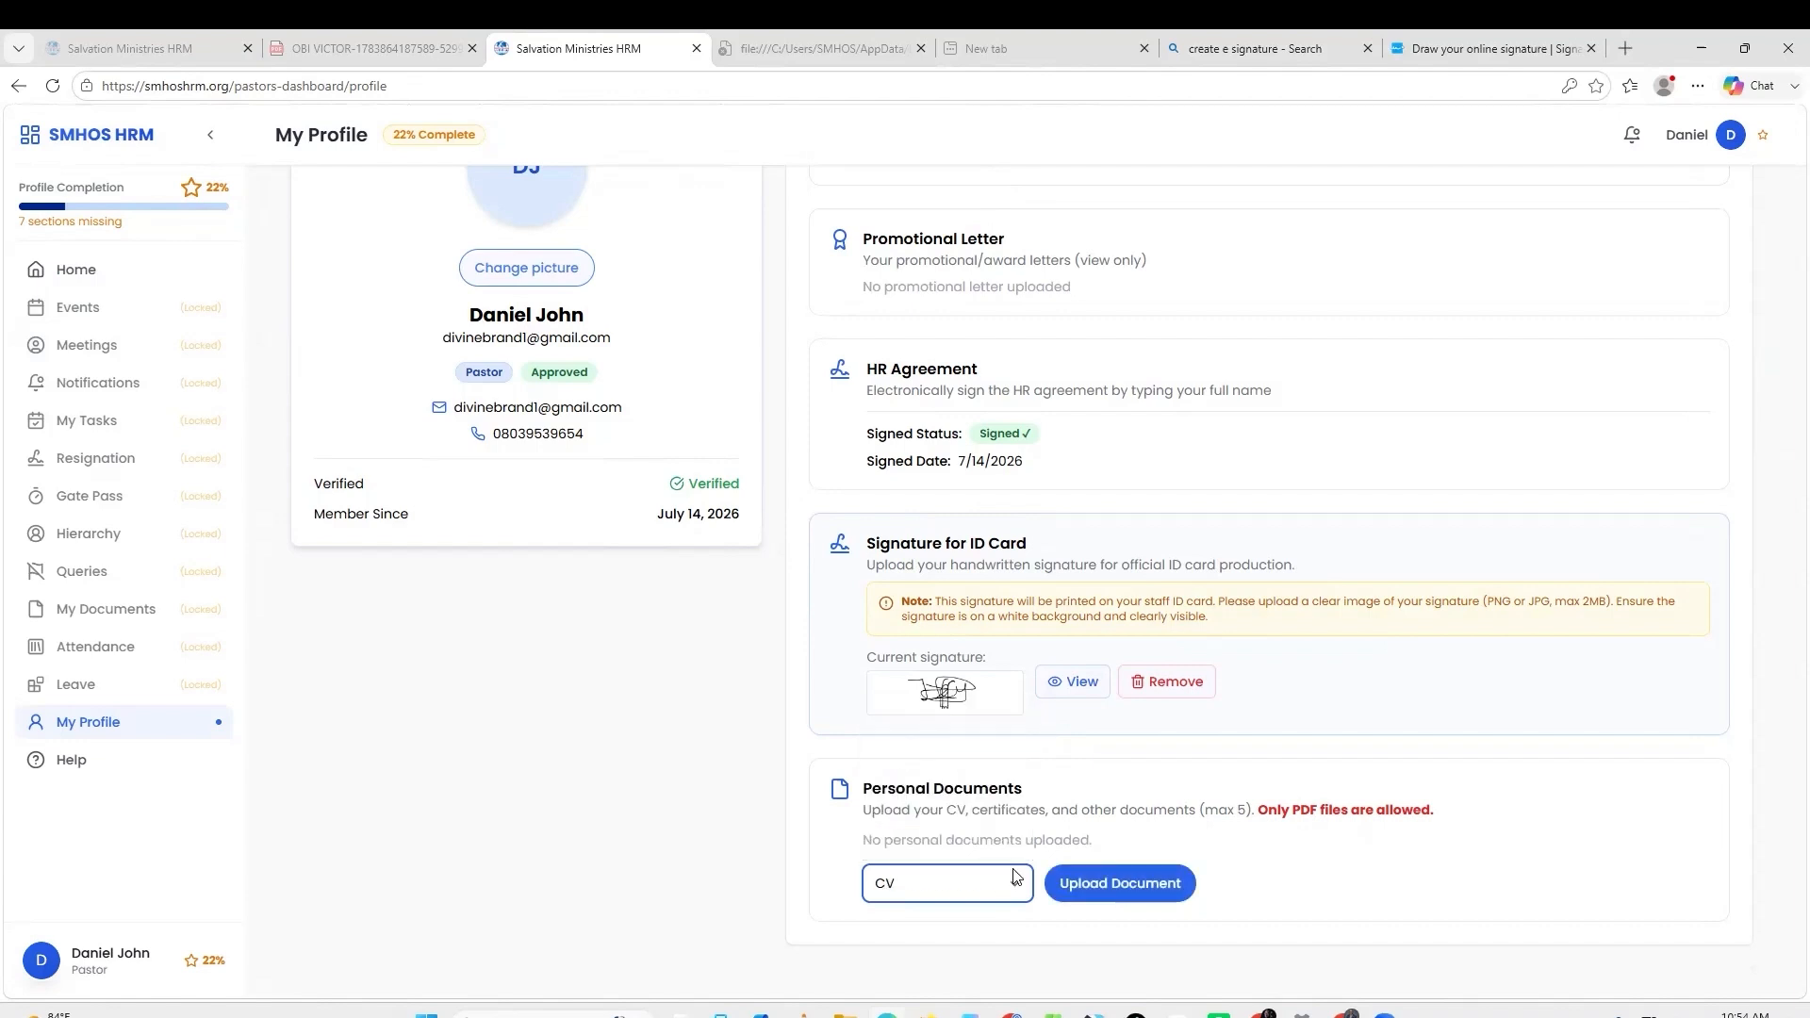
click(1120, 884)
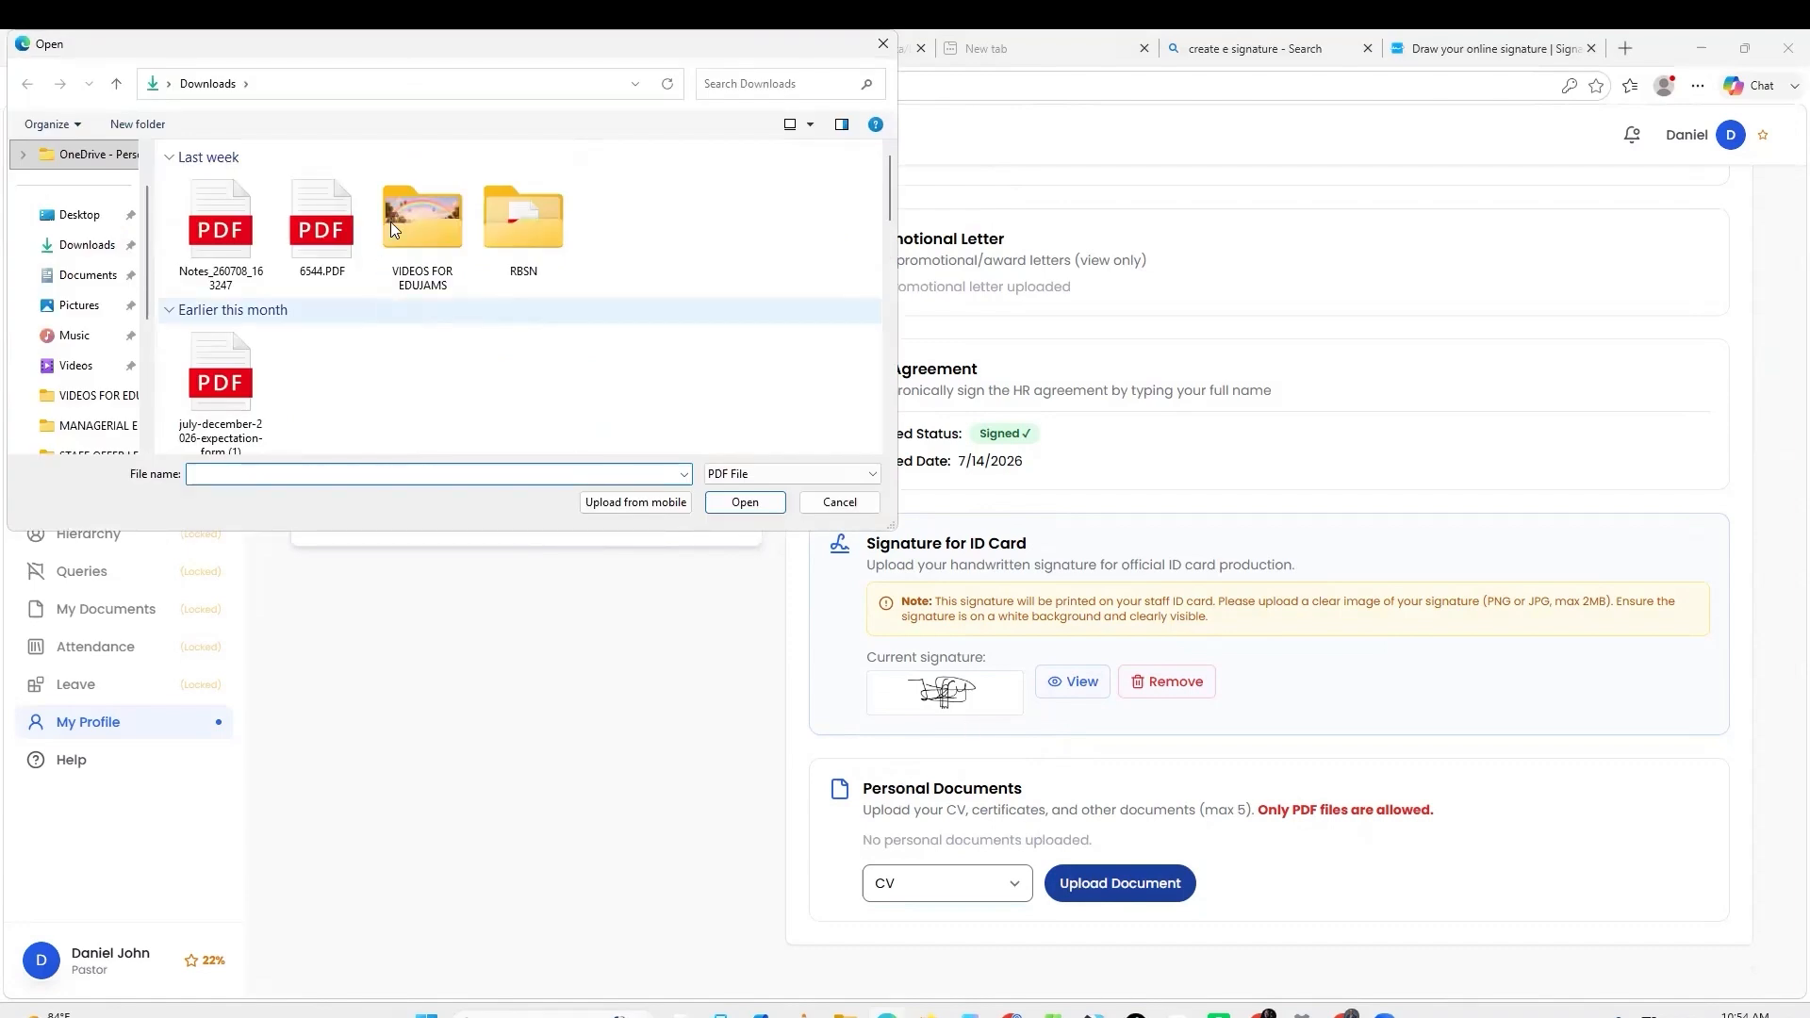
double_click(251, 400)
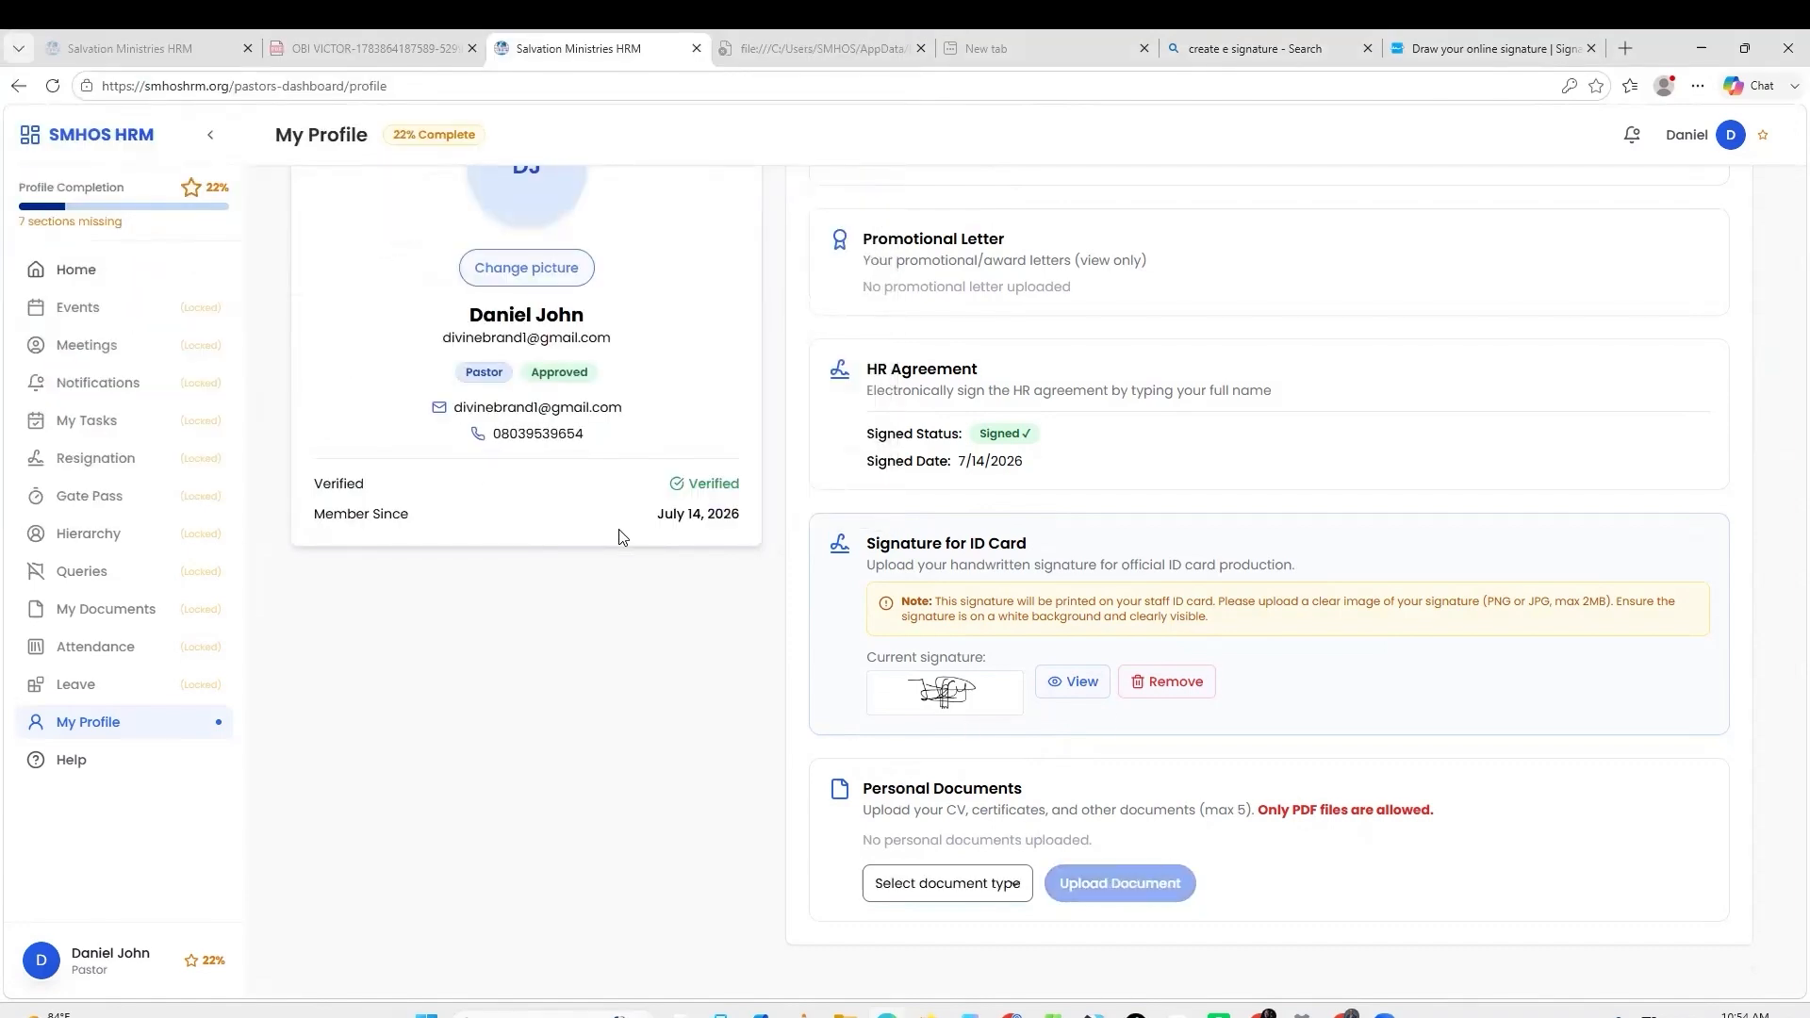
click(990, 905)
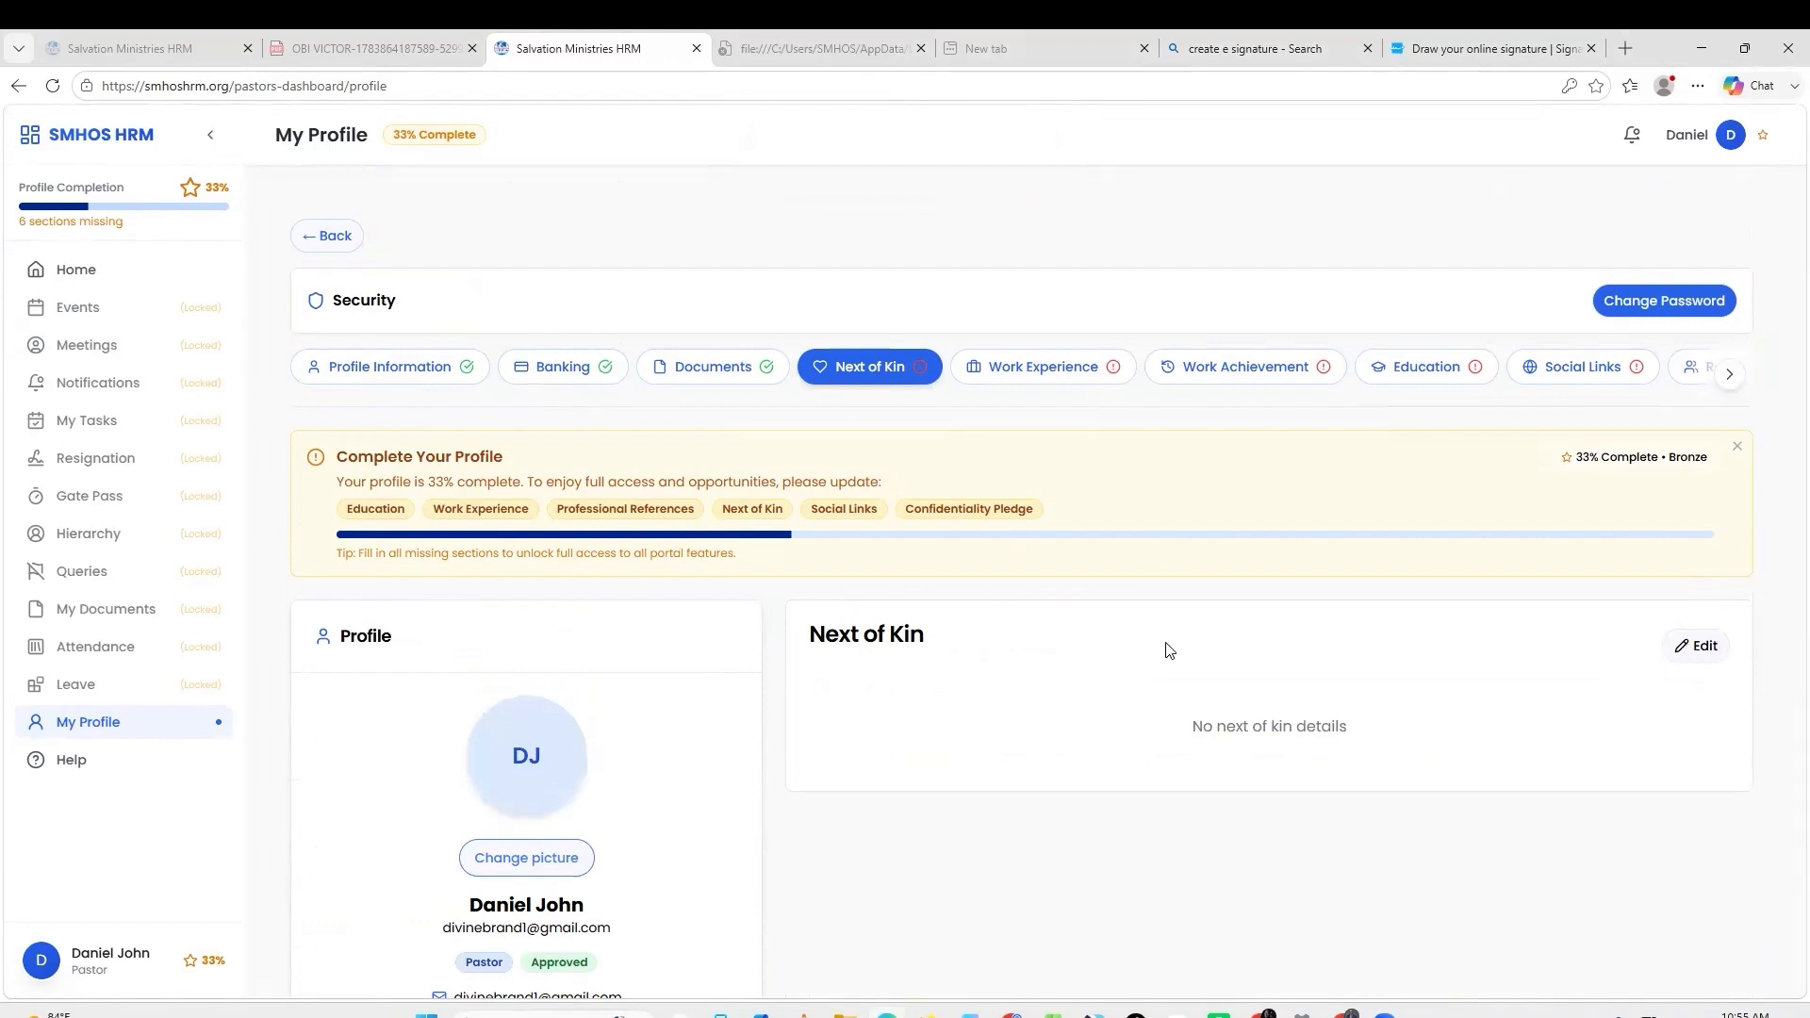
Edit Next of Kin and fill the full name, email and phone number fields.
click(1695, 645)
click(910, 542)
text(g,hv.kjgb/ljk)
key(Tab)
text(y)
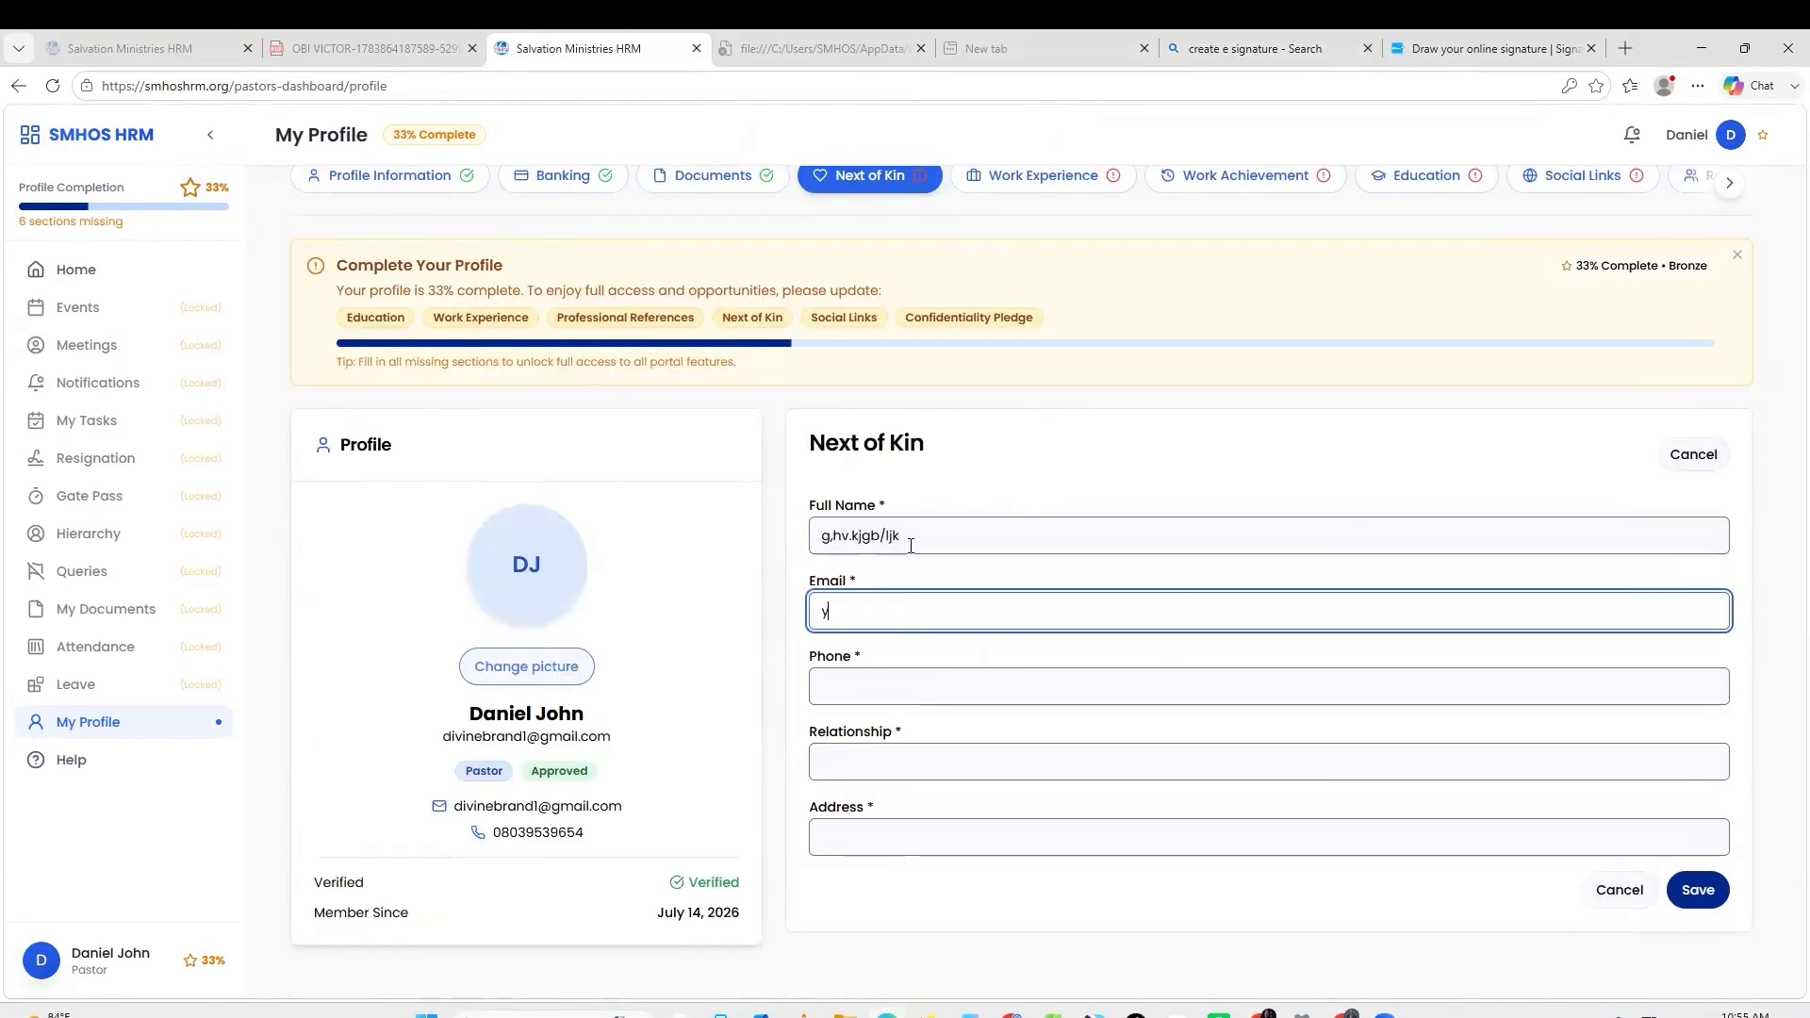
text(fgf.;ujg//g/g)
key(Tab)
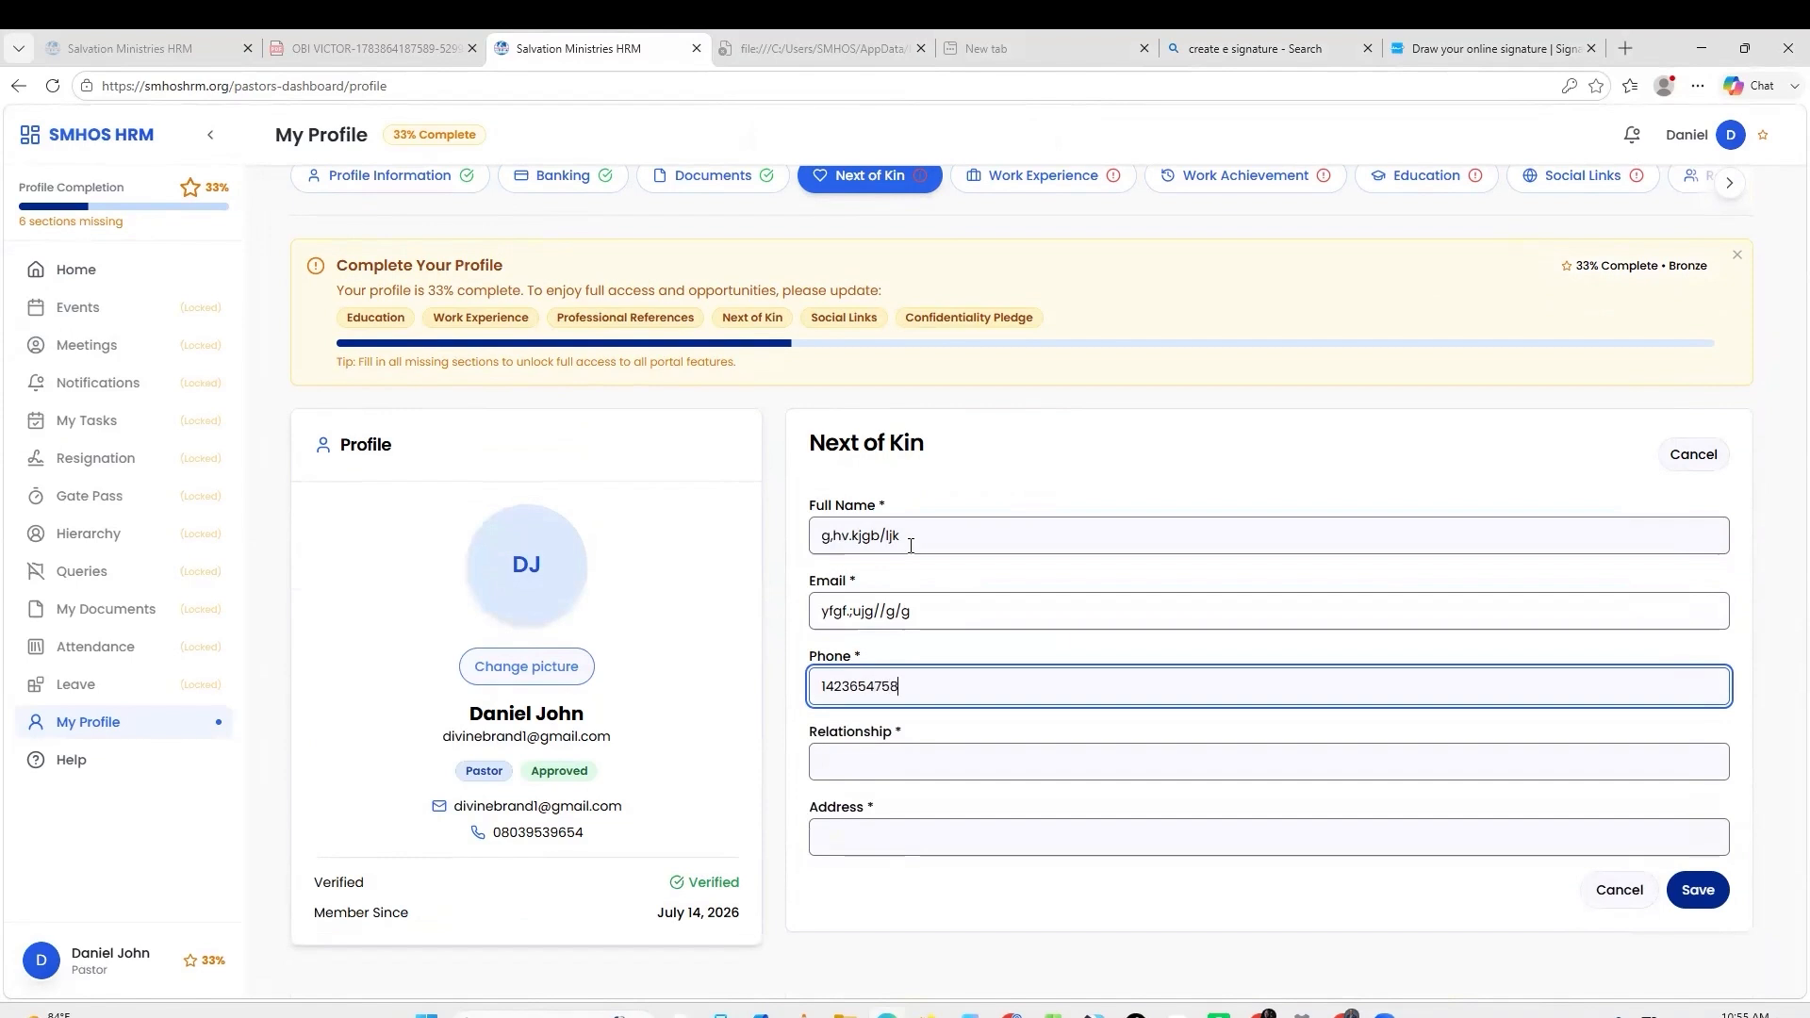
Set the relationship to spouse, enter an address, and save the next of kin details.
key(Tab)
text(father)
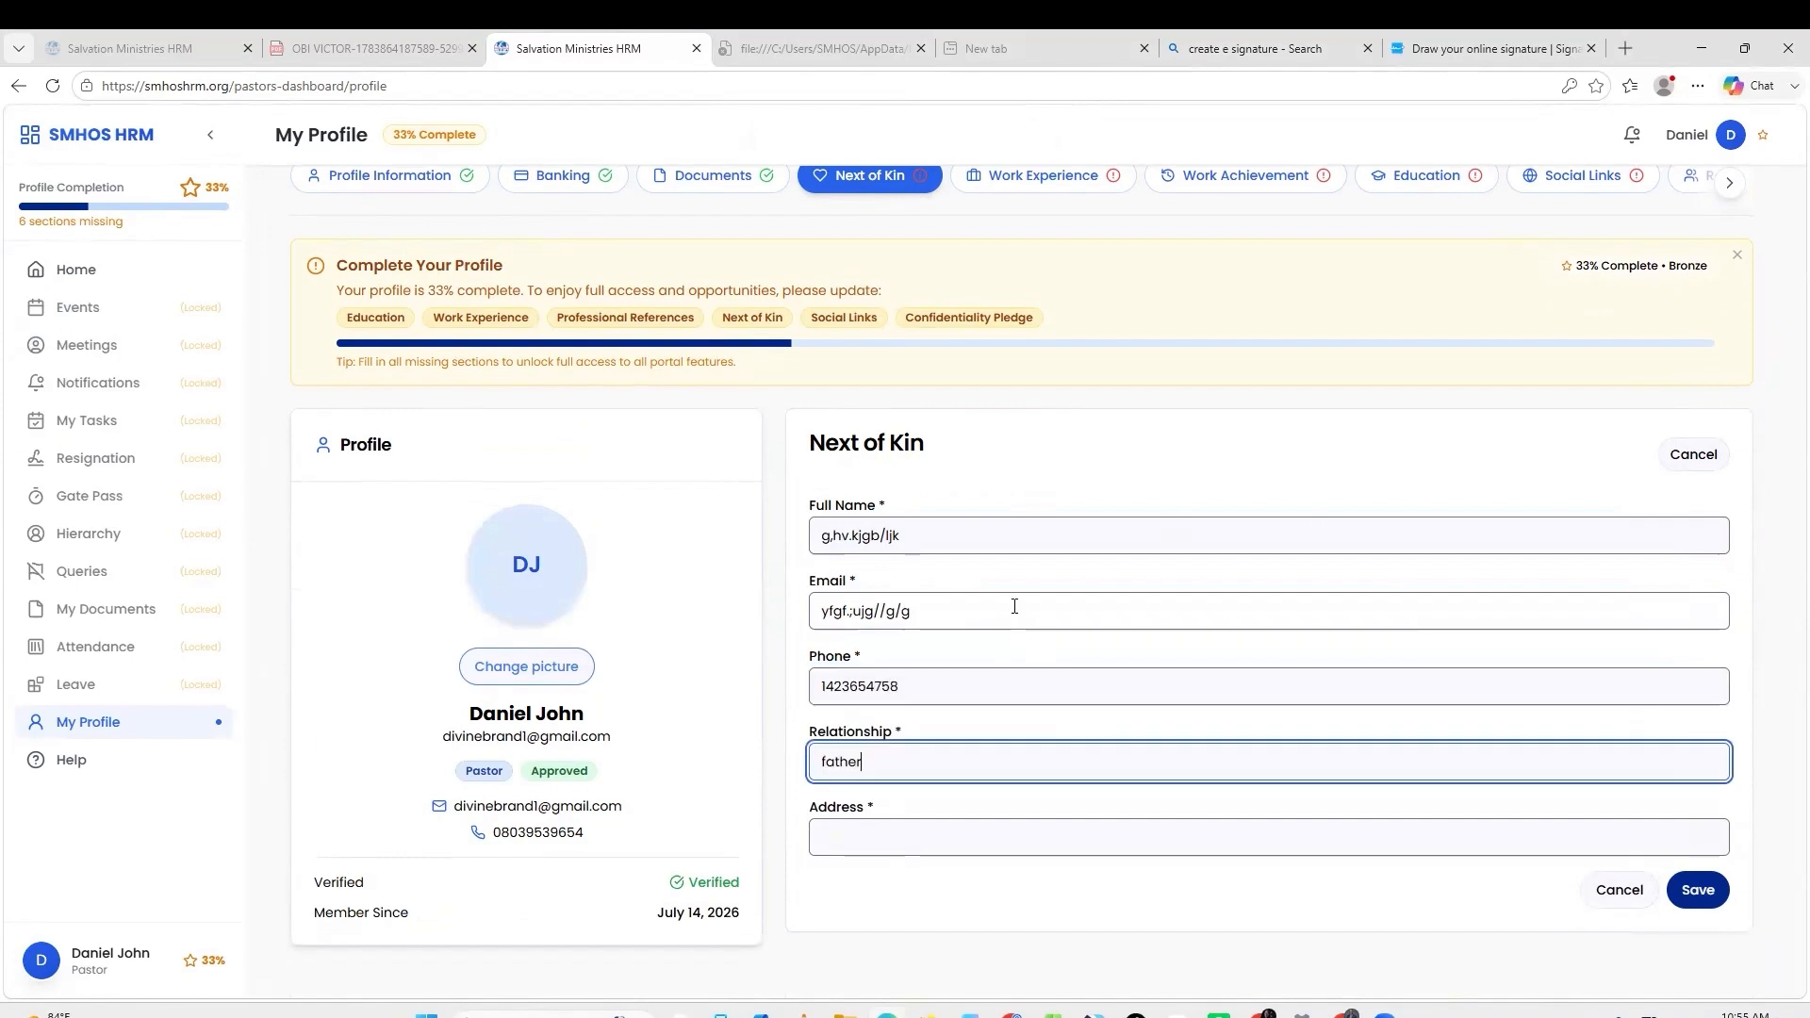
key(BackSpace)
key(BackSpace)
key(BackSpace)
key(BackSpace)
key(BackSpace)
key(BackSpace)
text(spouse)
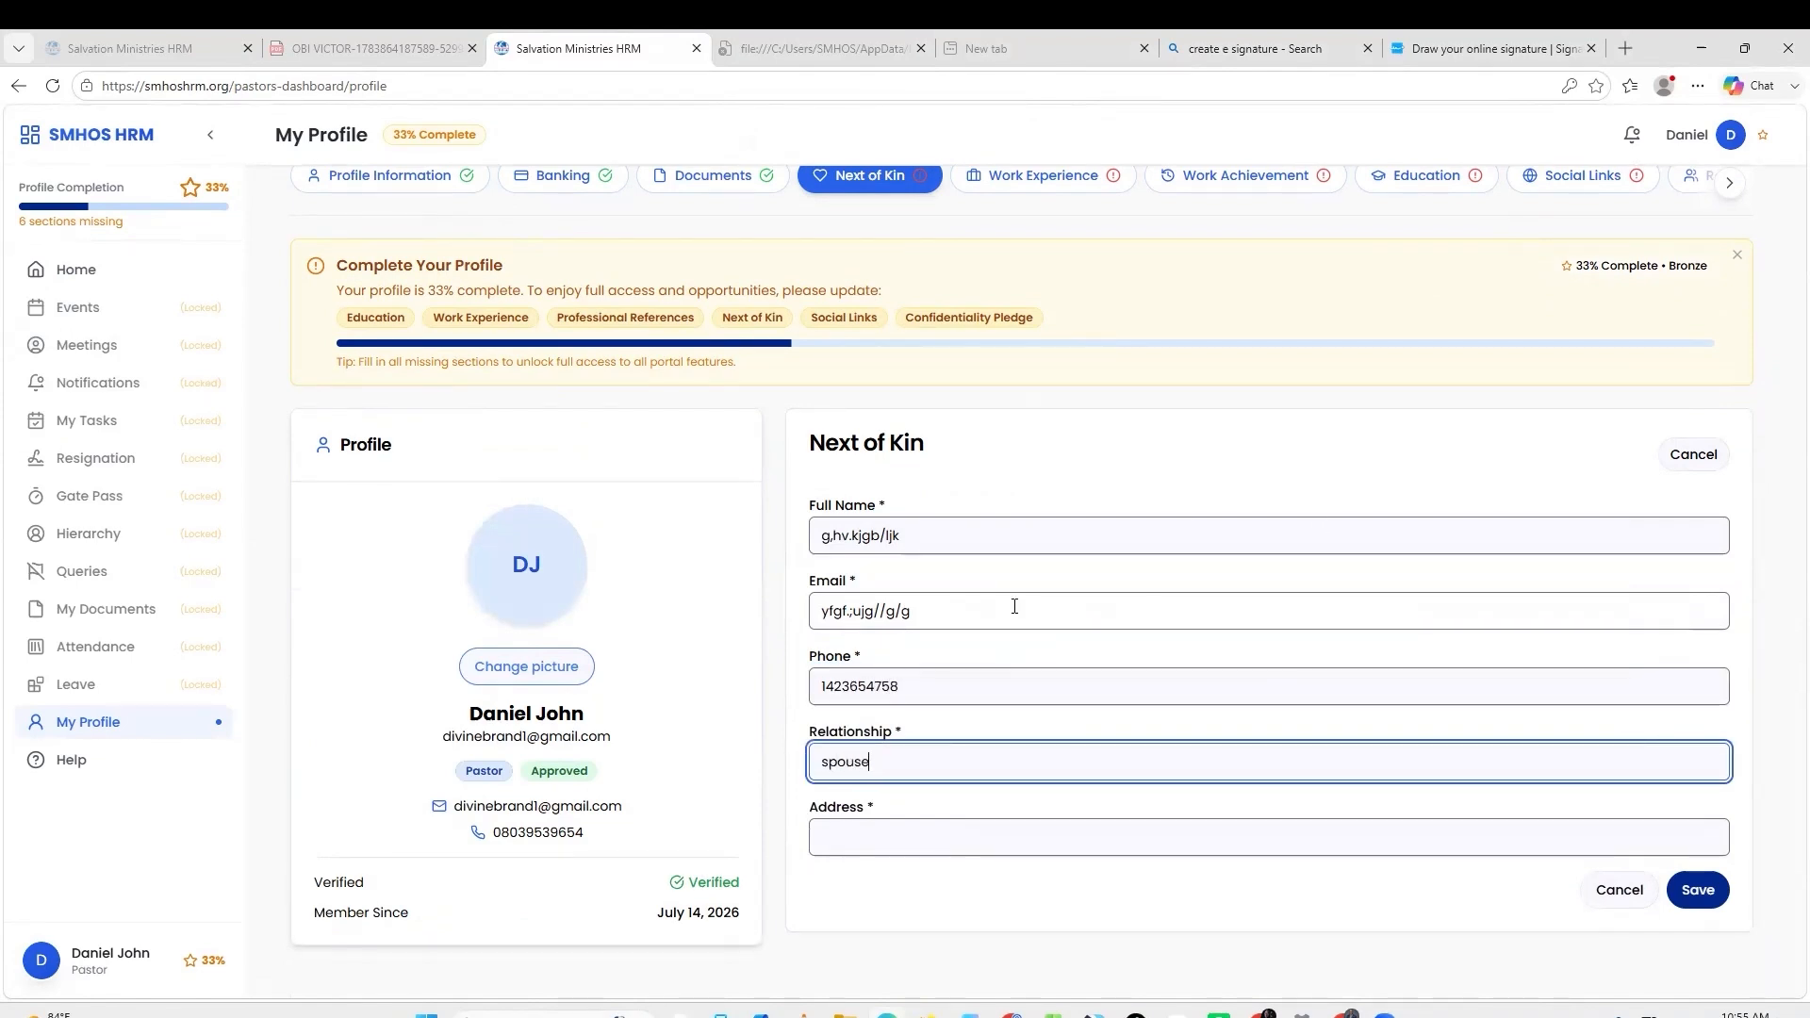
click(897, 833)
text(uiog;ugjg;g)
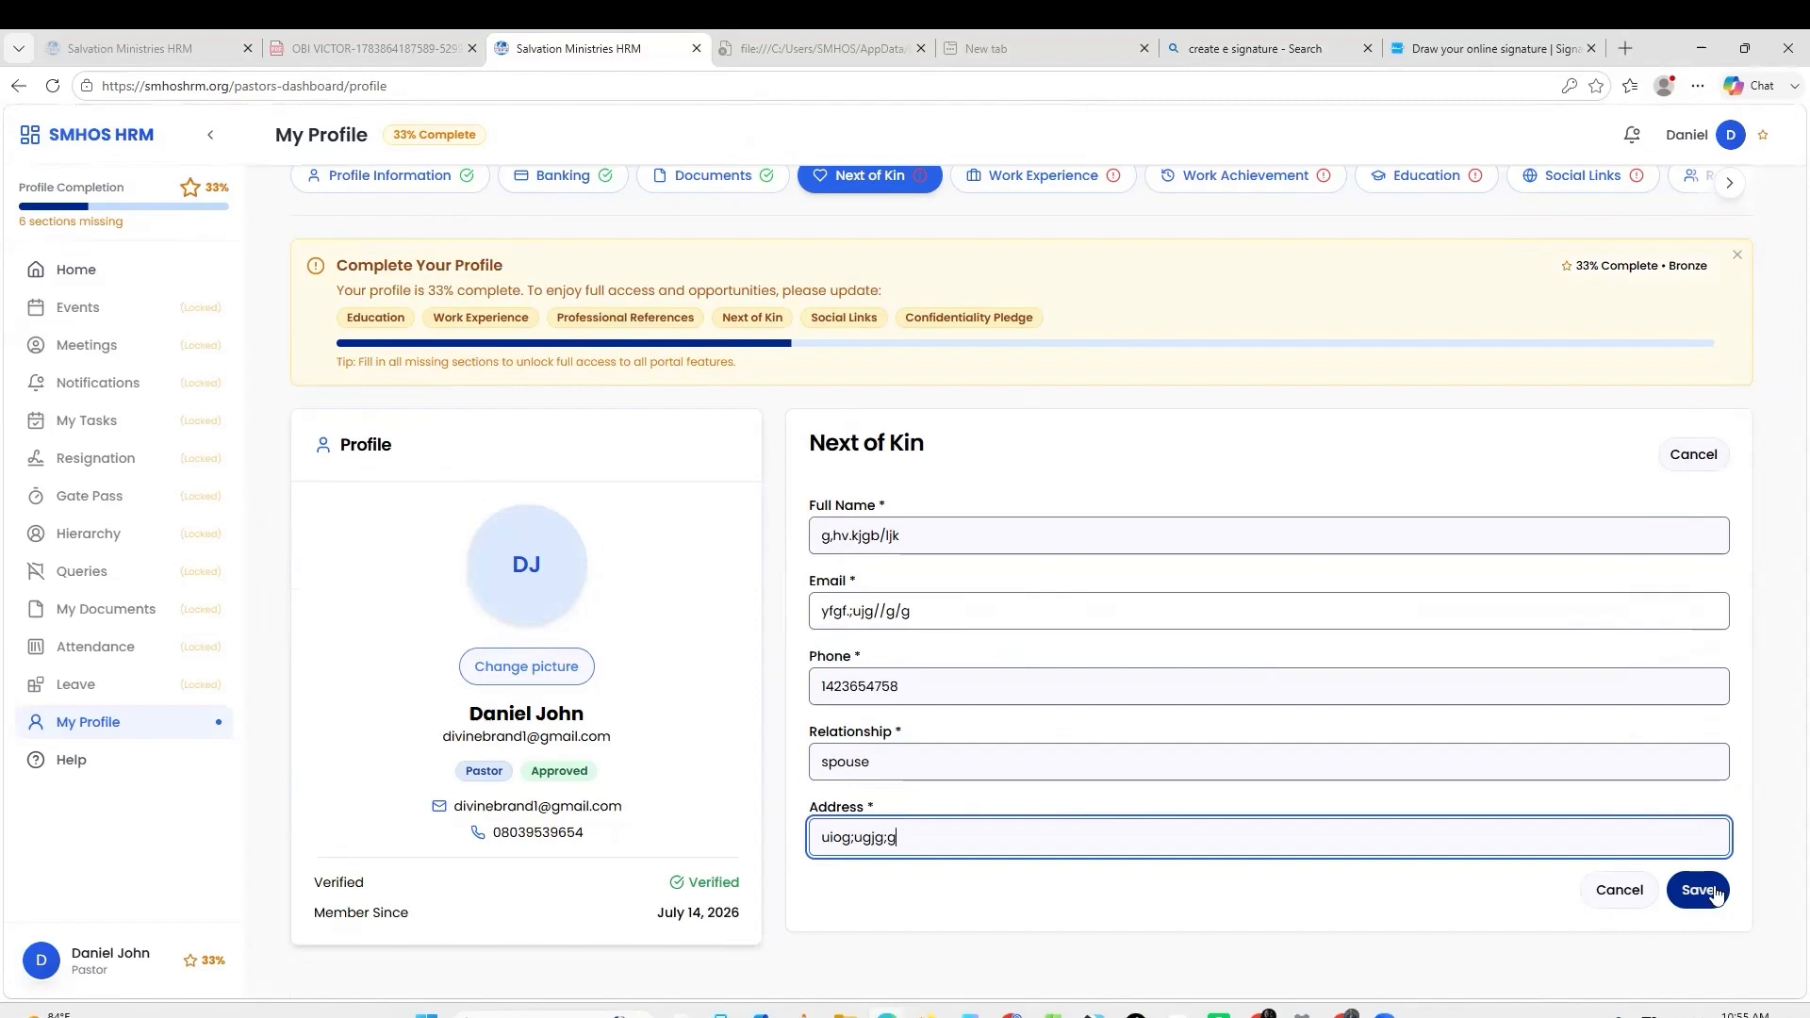
click(1687, 886)
click(1692, 888)
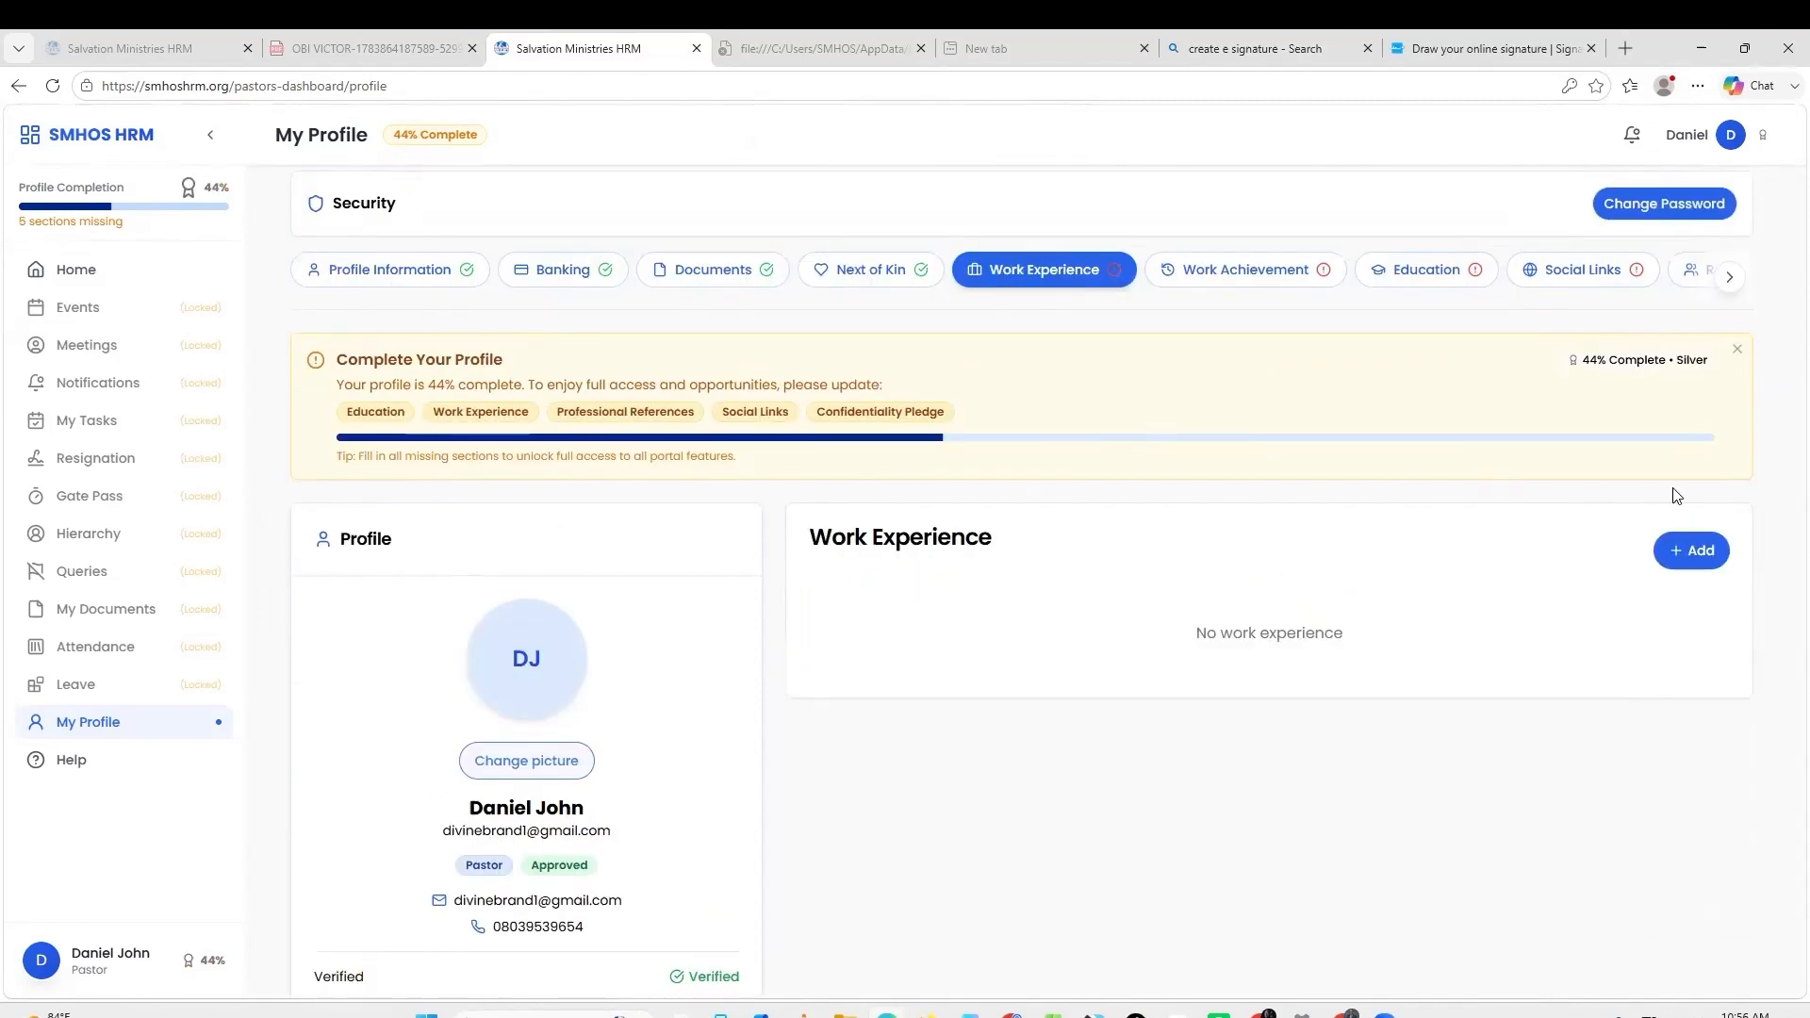
Start a work experience entry with placeholder job title, company and location.
click(1682, 548)
text(hgdfluyflyf)
key(Tab)
text(kf,hyfu.fgkg.kgj)
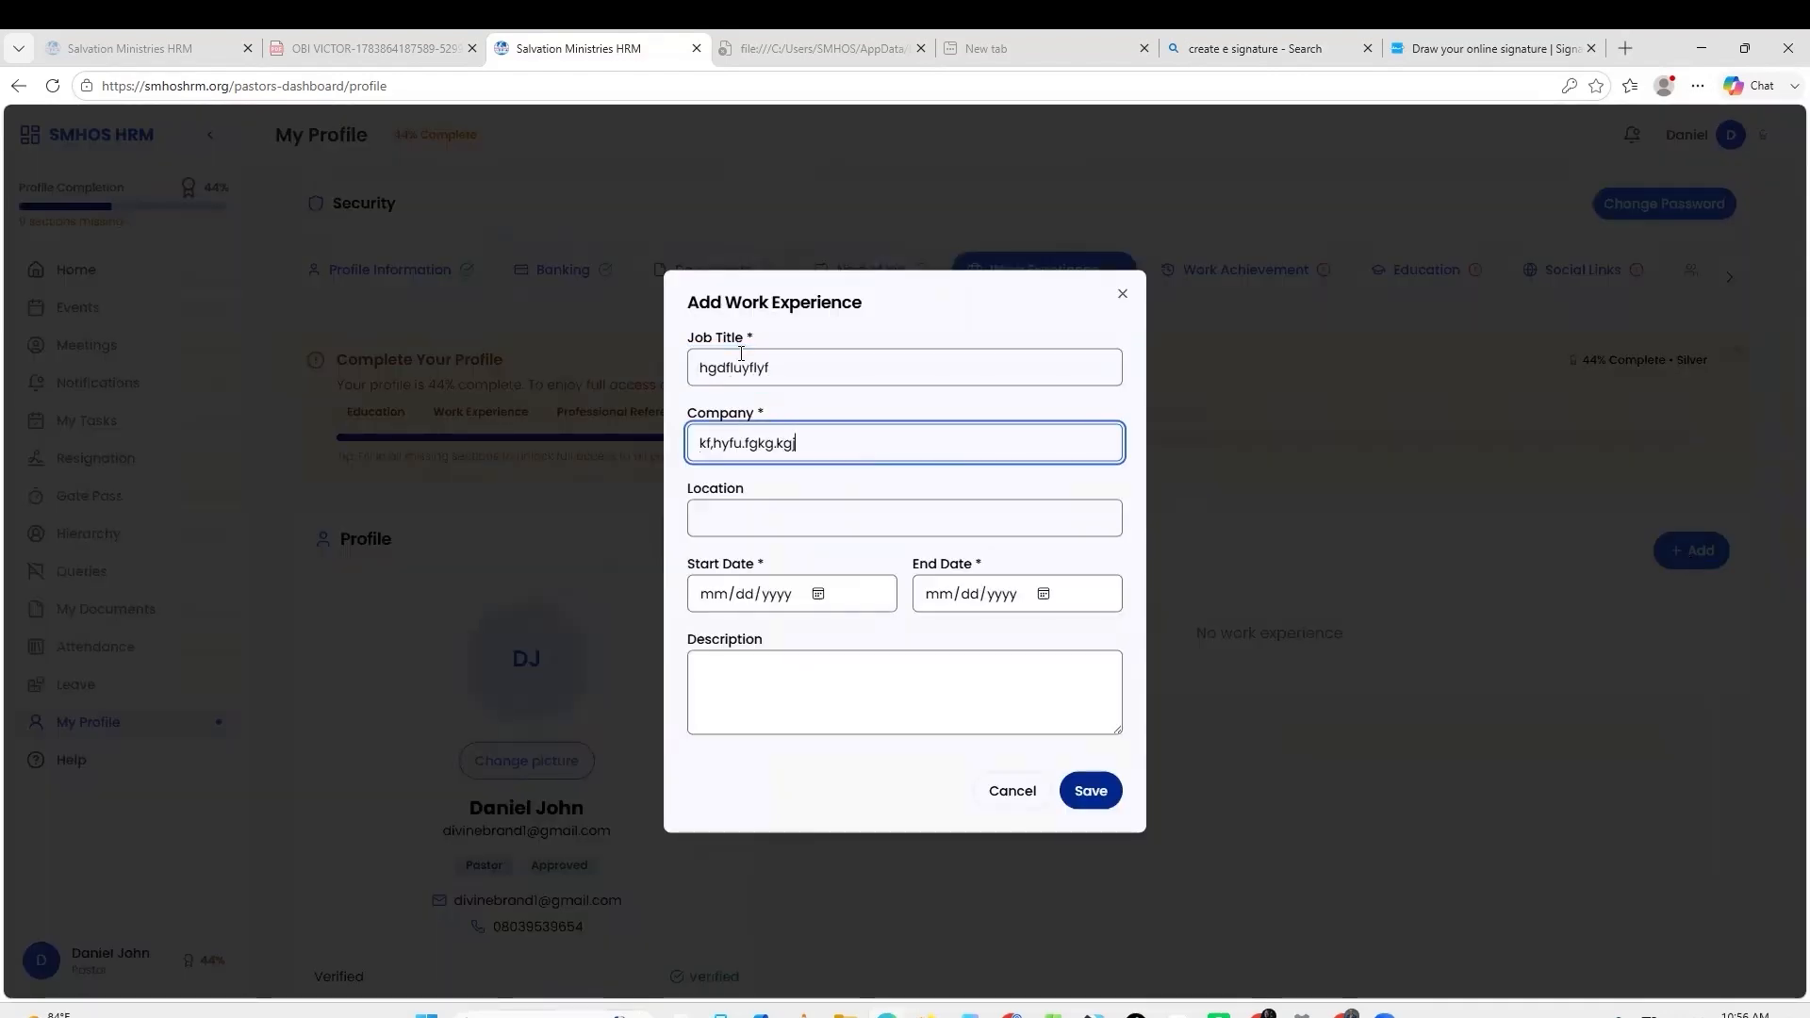
key(Tab)
text(kfigugk)
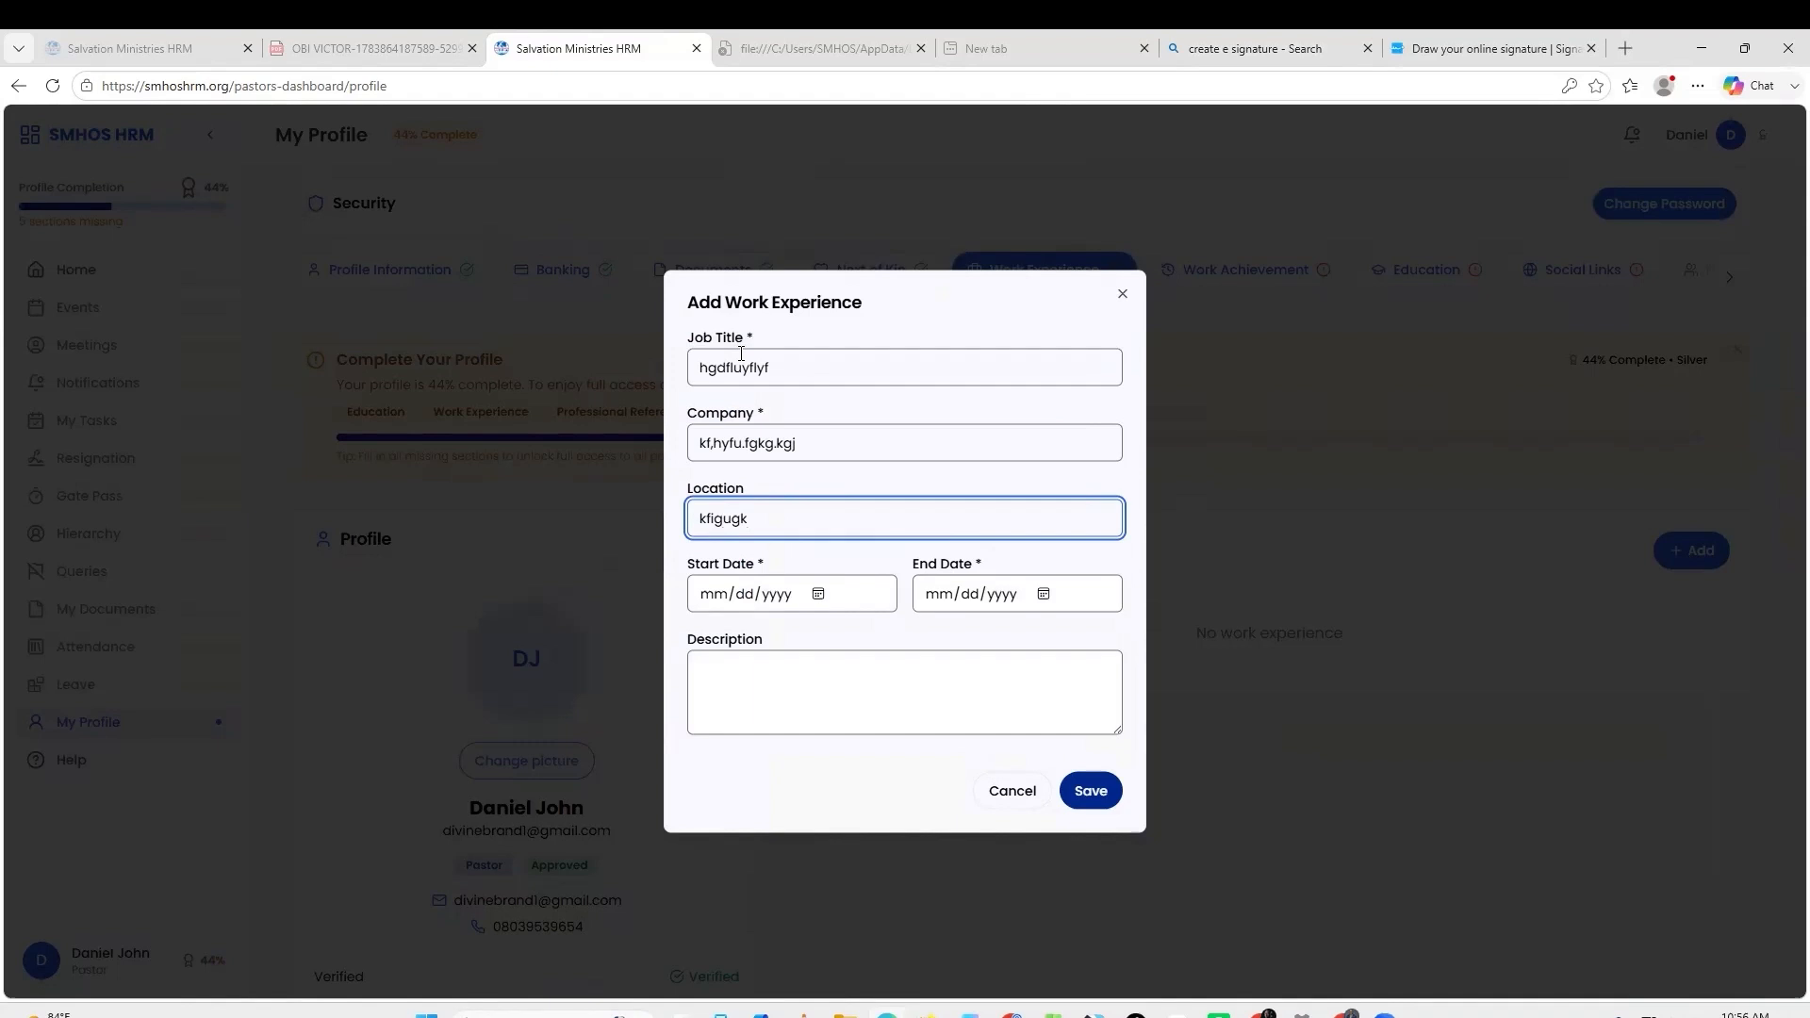
Set start date 12/10/2025 and end date 07/07/2026, then save the work experience.
click(818, 594)
click(838, 640)
click(838, 640)
click(838, 640)
click(838, 640)
click(838, 640)
click(838, 640)
click(838, 640)
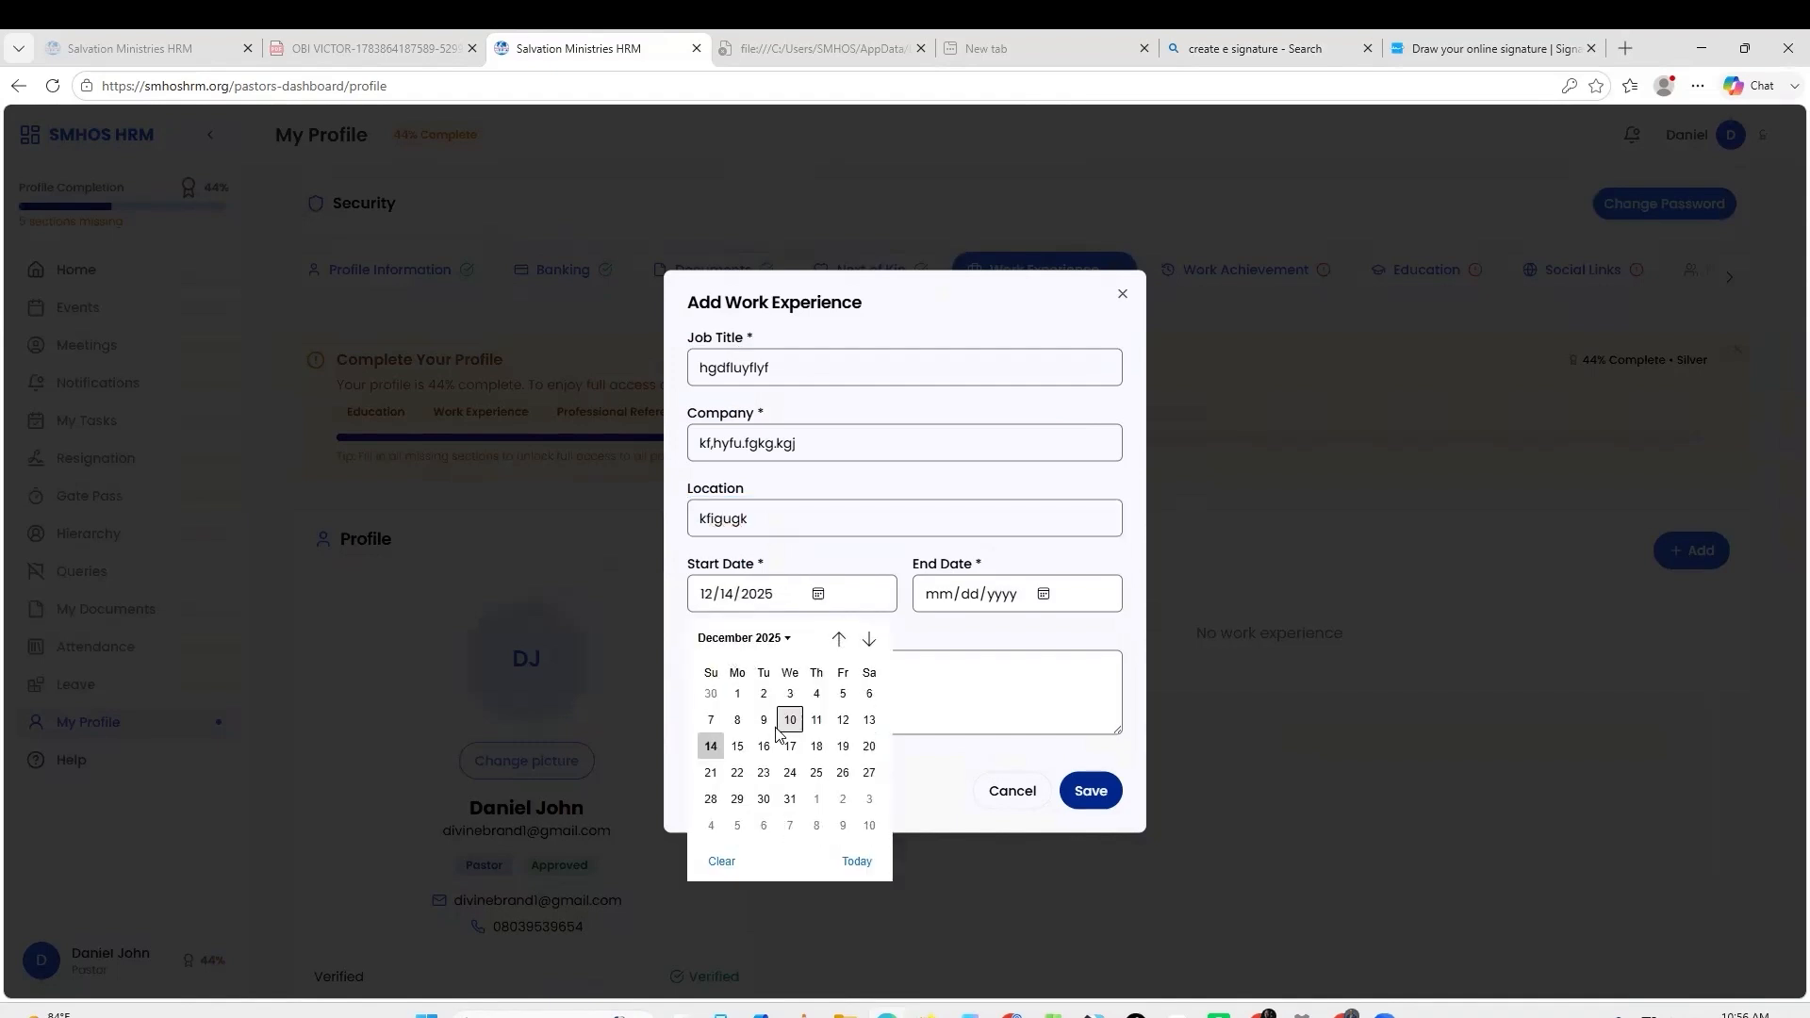
click(790, 727)
click(1040, 594)
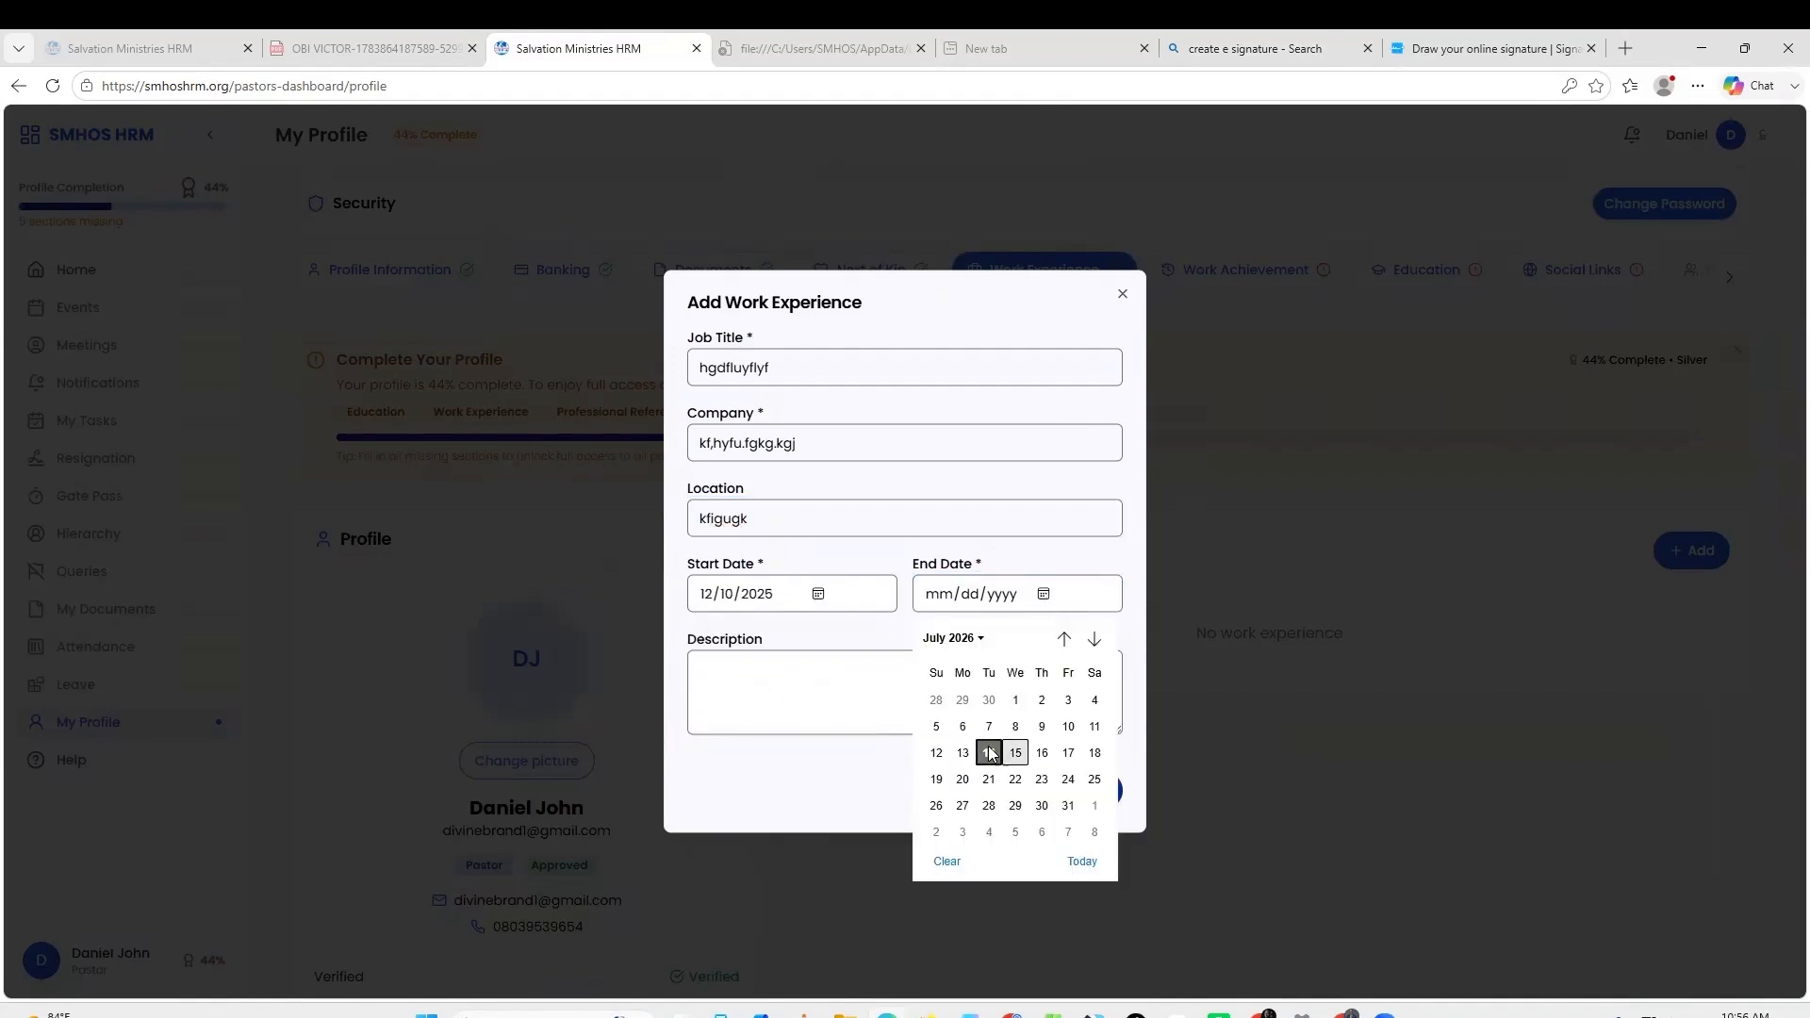
click(987, 751)
click(793, 672)
click(1268, 277)
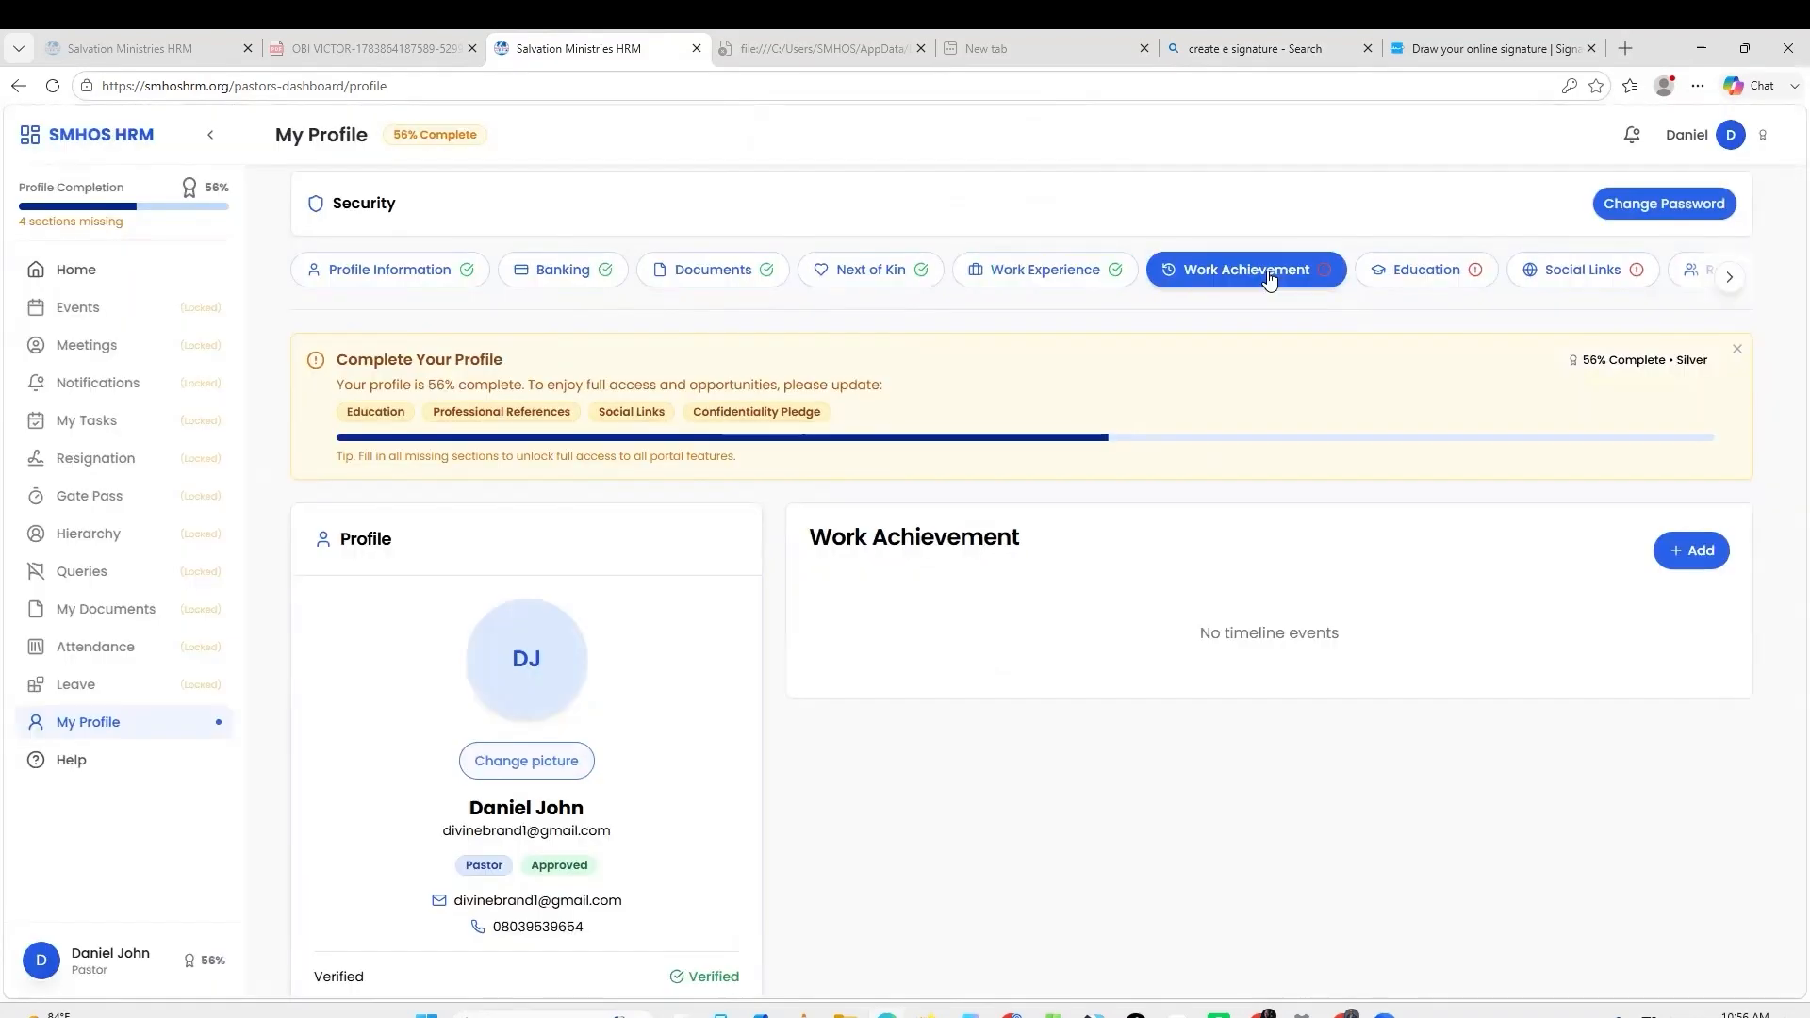
Fill a new work achievement: title 'Project Manager', type Project, date 07/01/2026.
click(1693, 550)
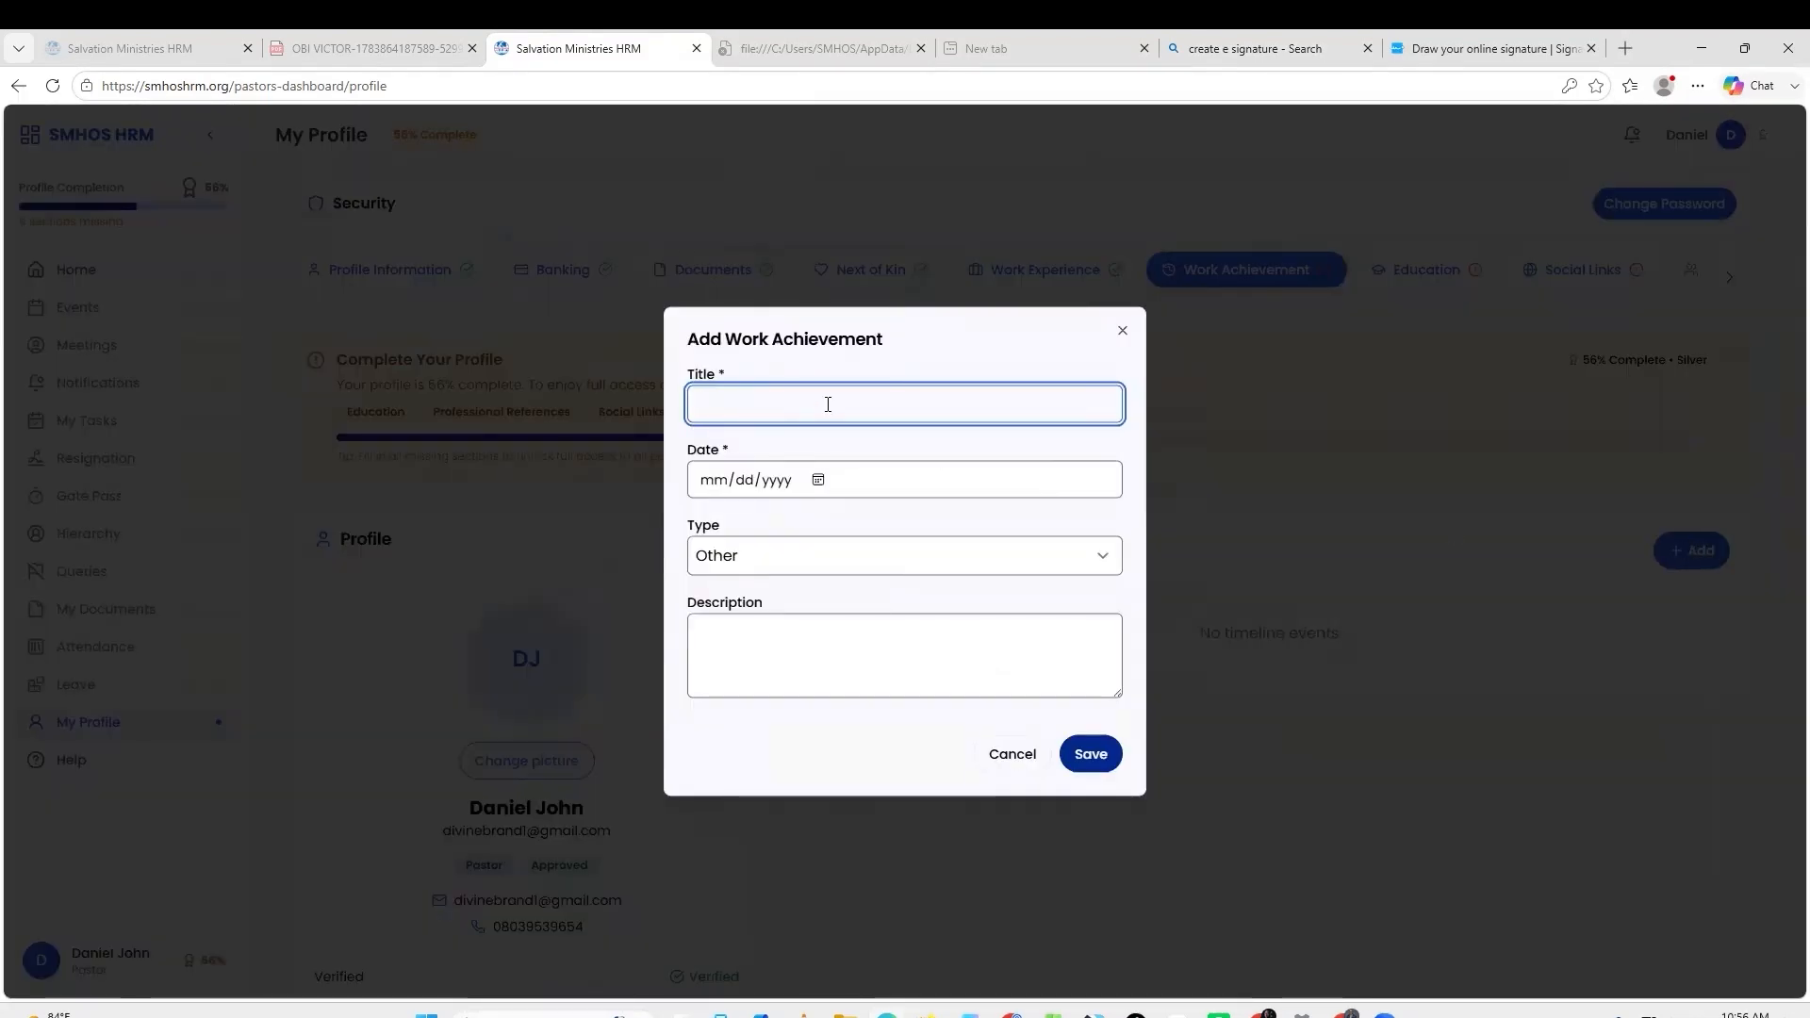
text(S)
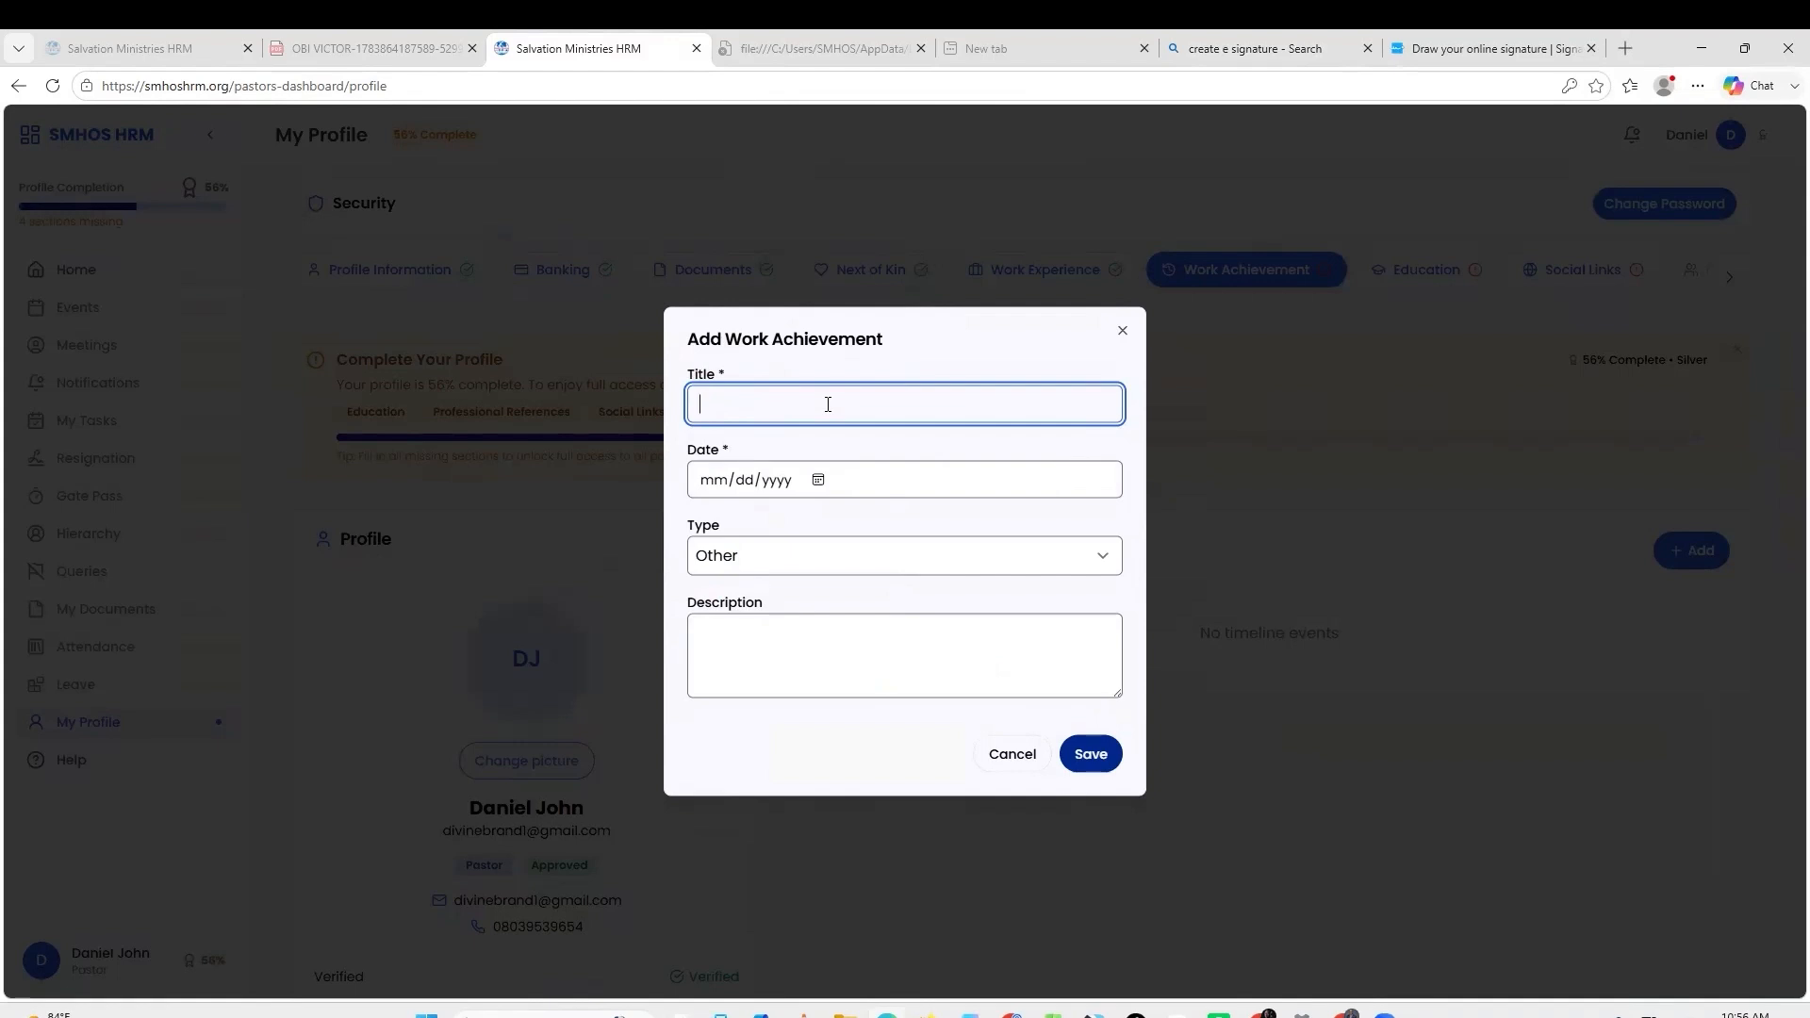
click(881, 571)
click(837, 653)
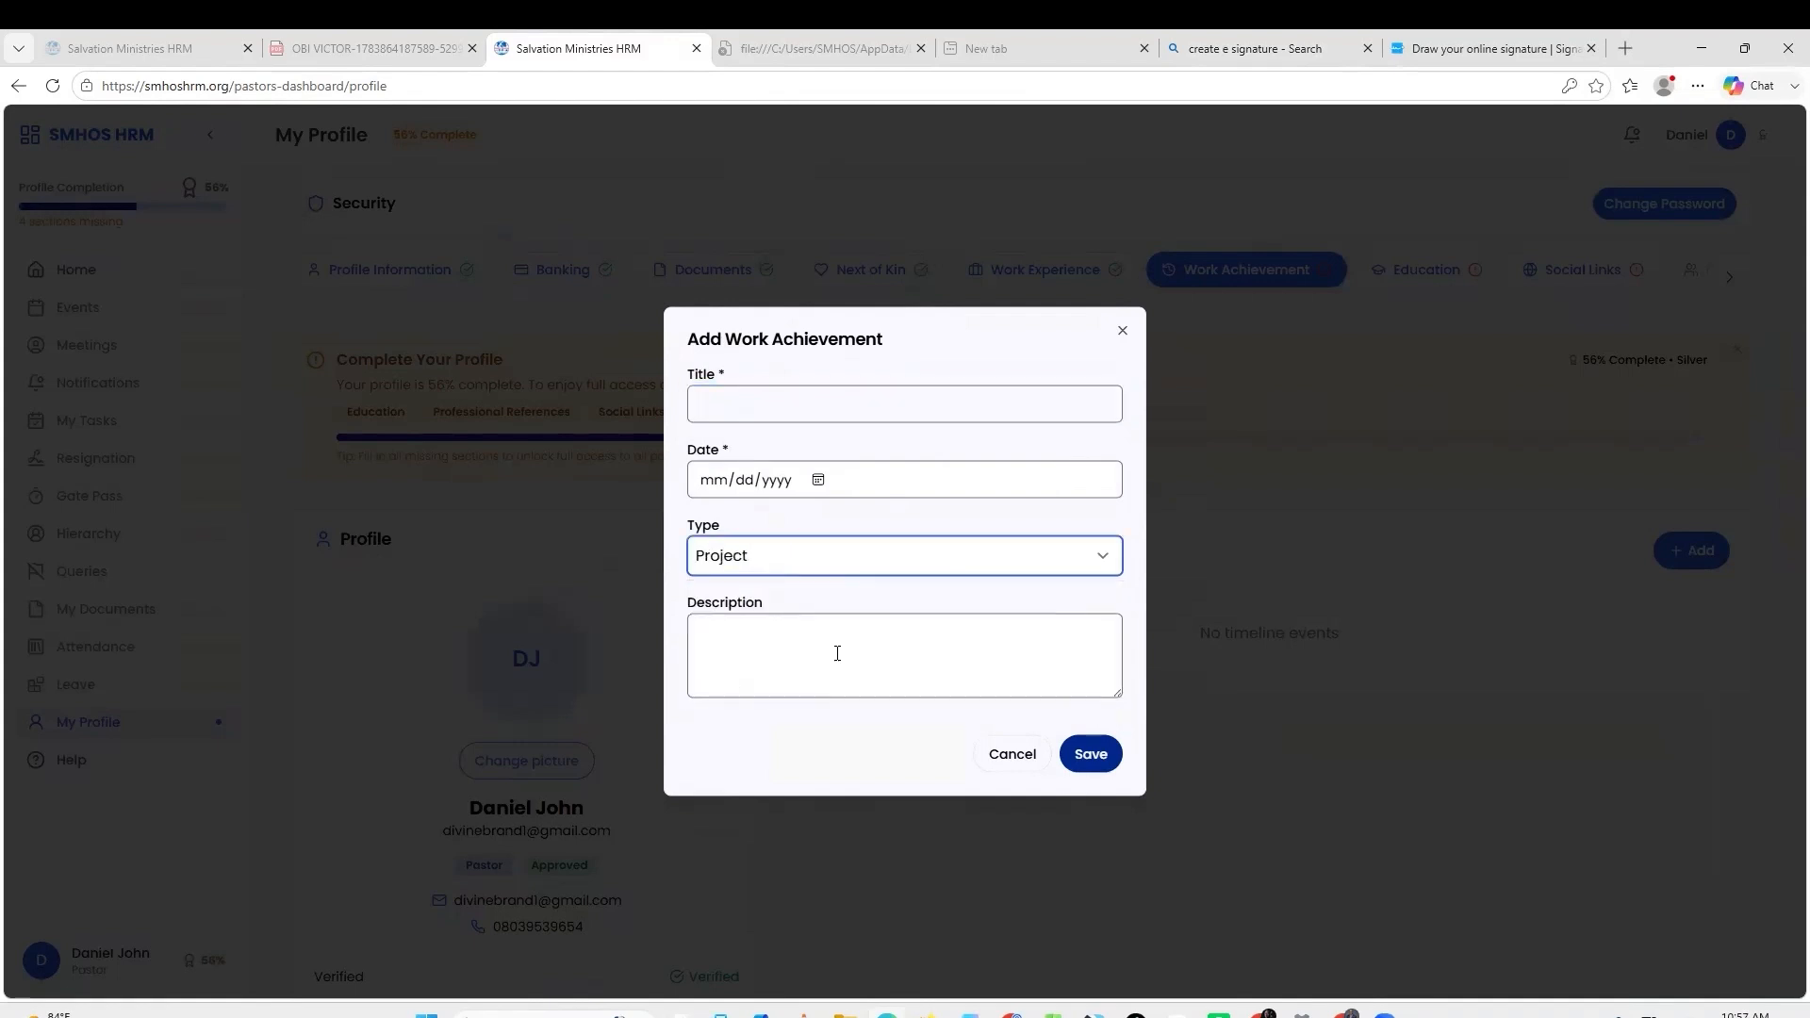
click(806, 404)
text(Project Manager)
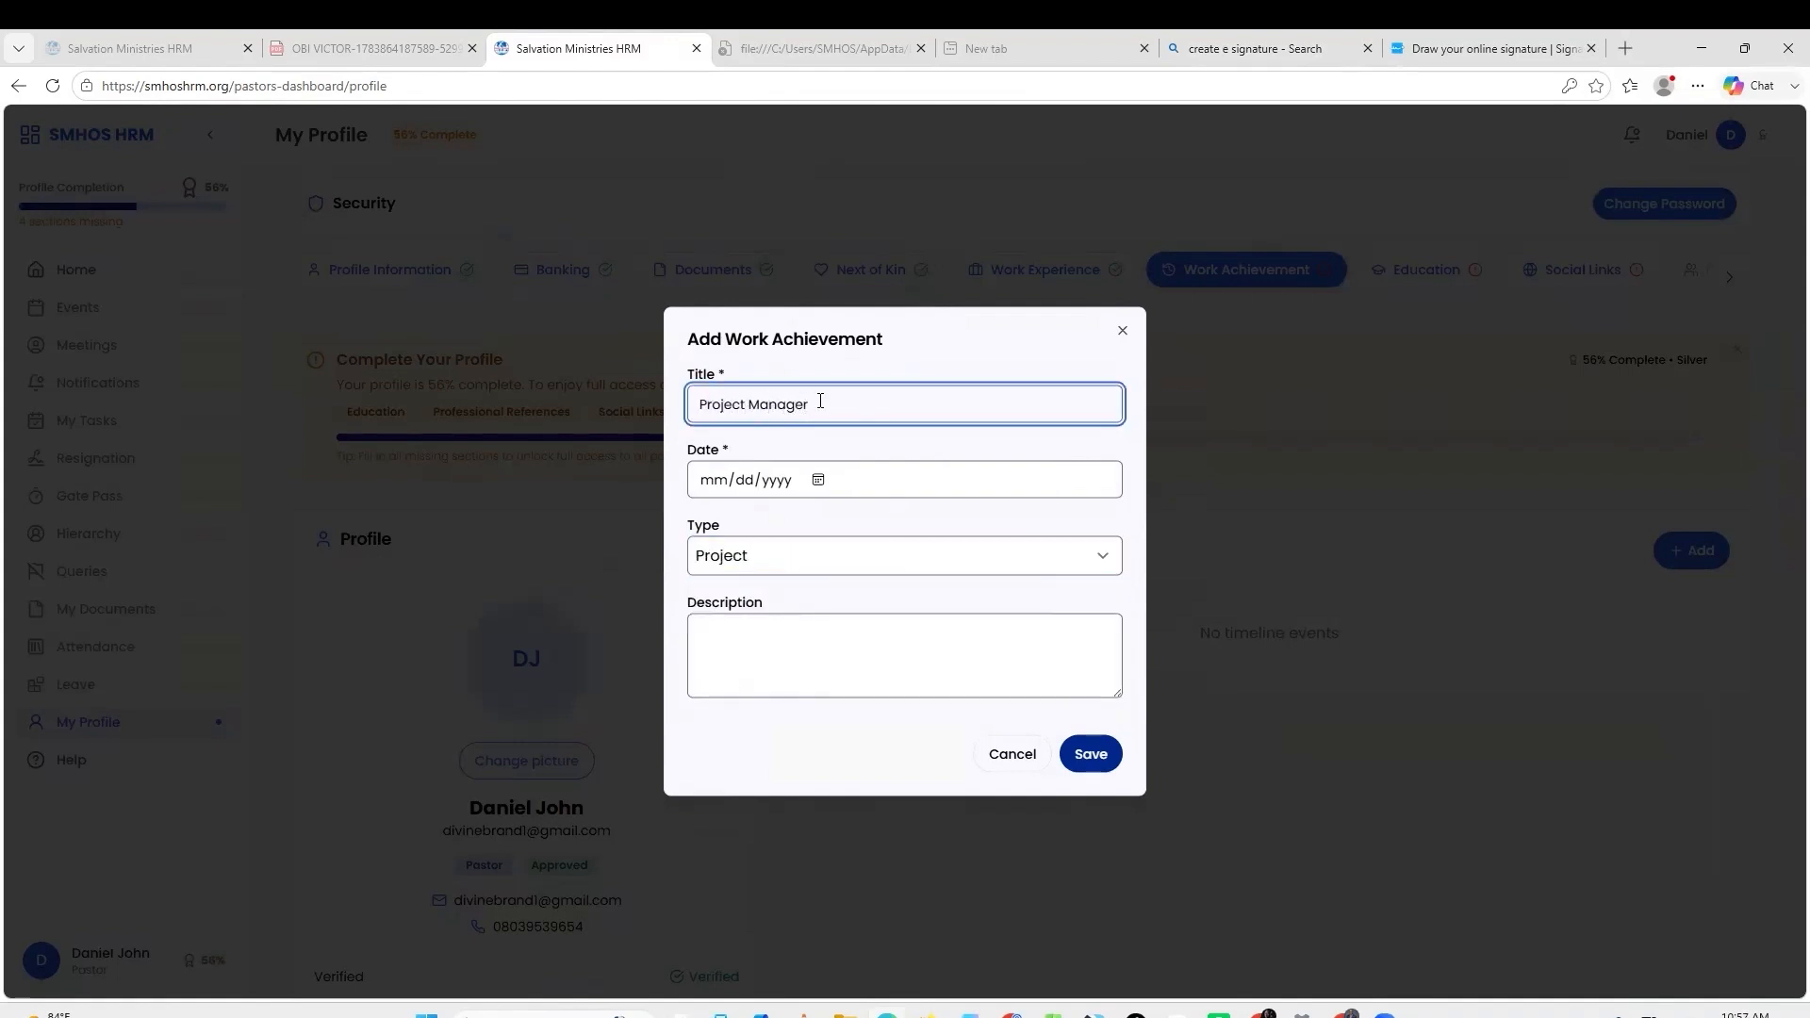
click(817, 480)
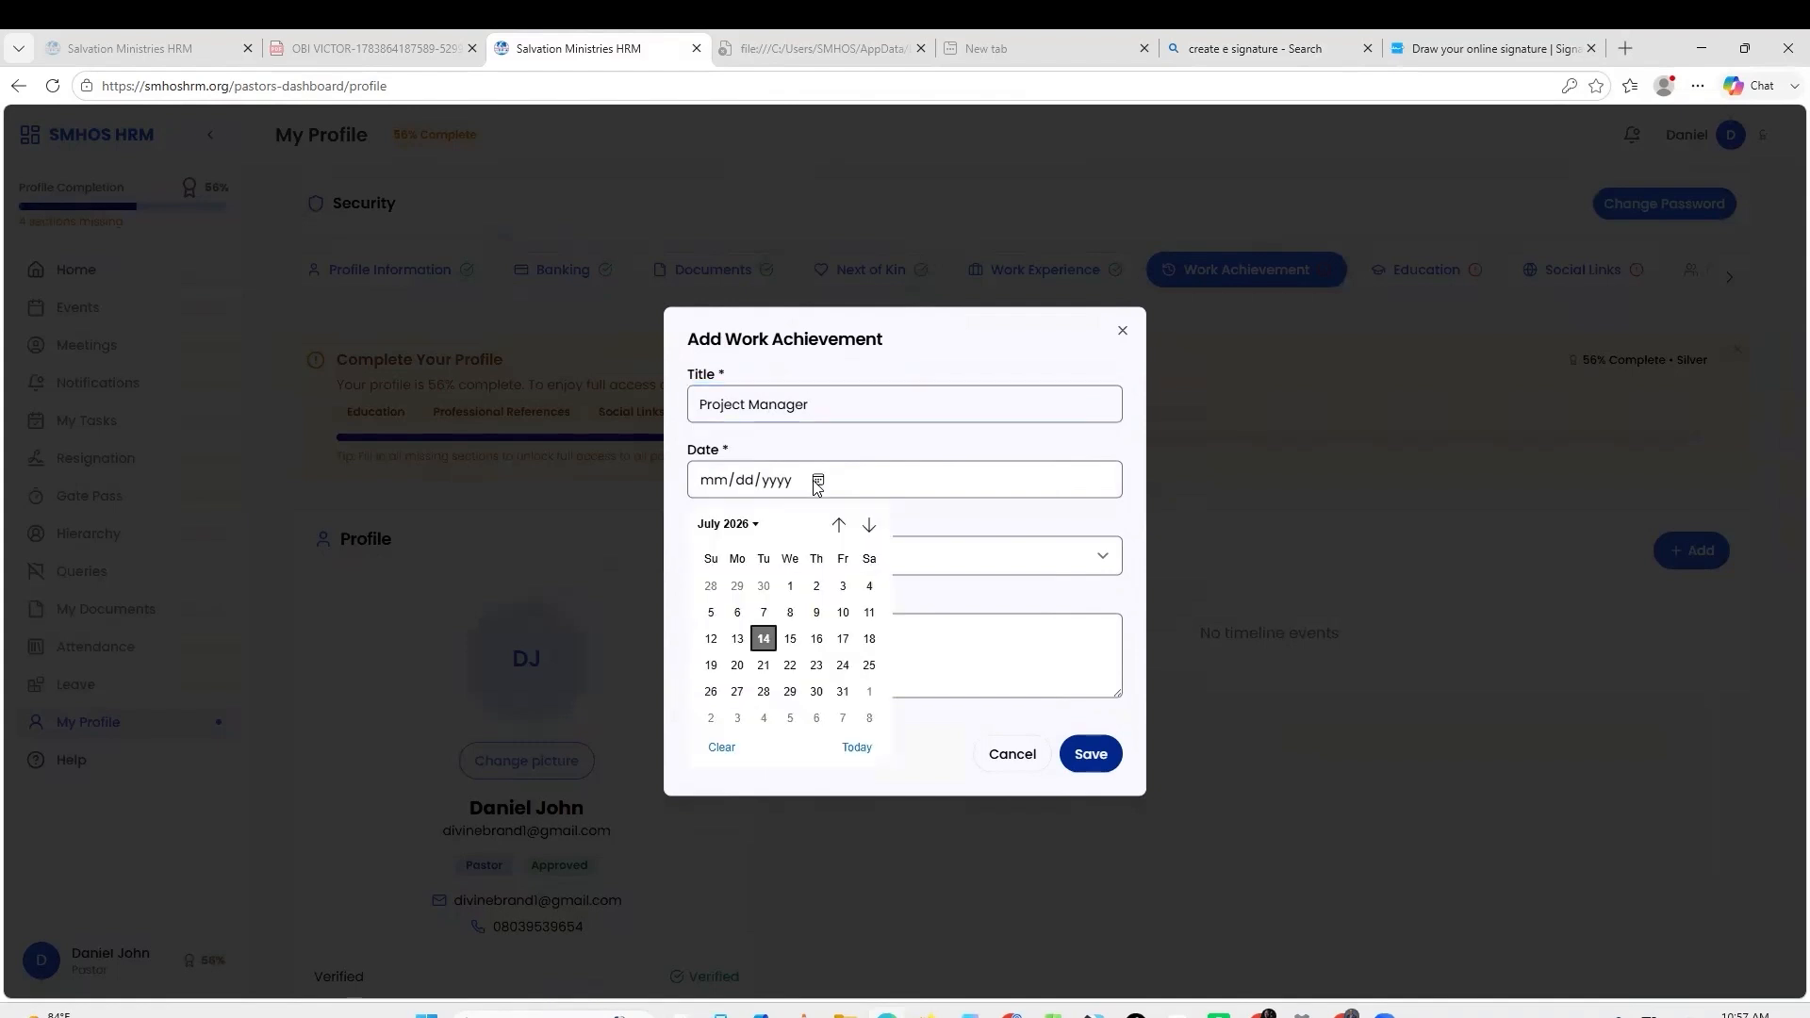
click(788, 586)
click(783, 638)
Save the Project Manager achievement, then save the BSc education record, 2000–2005, grade 2.1.
click(1089, 752)
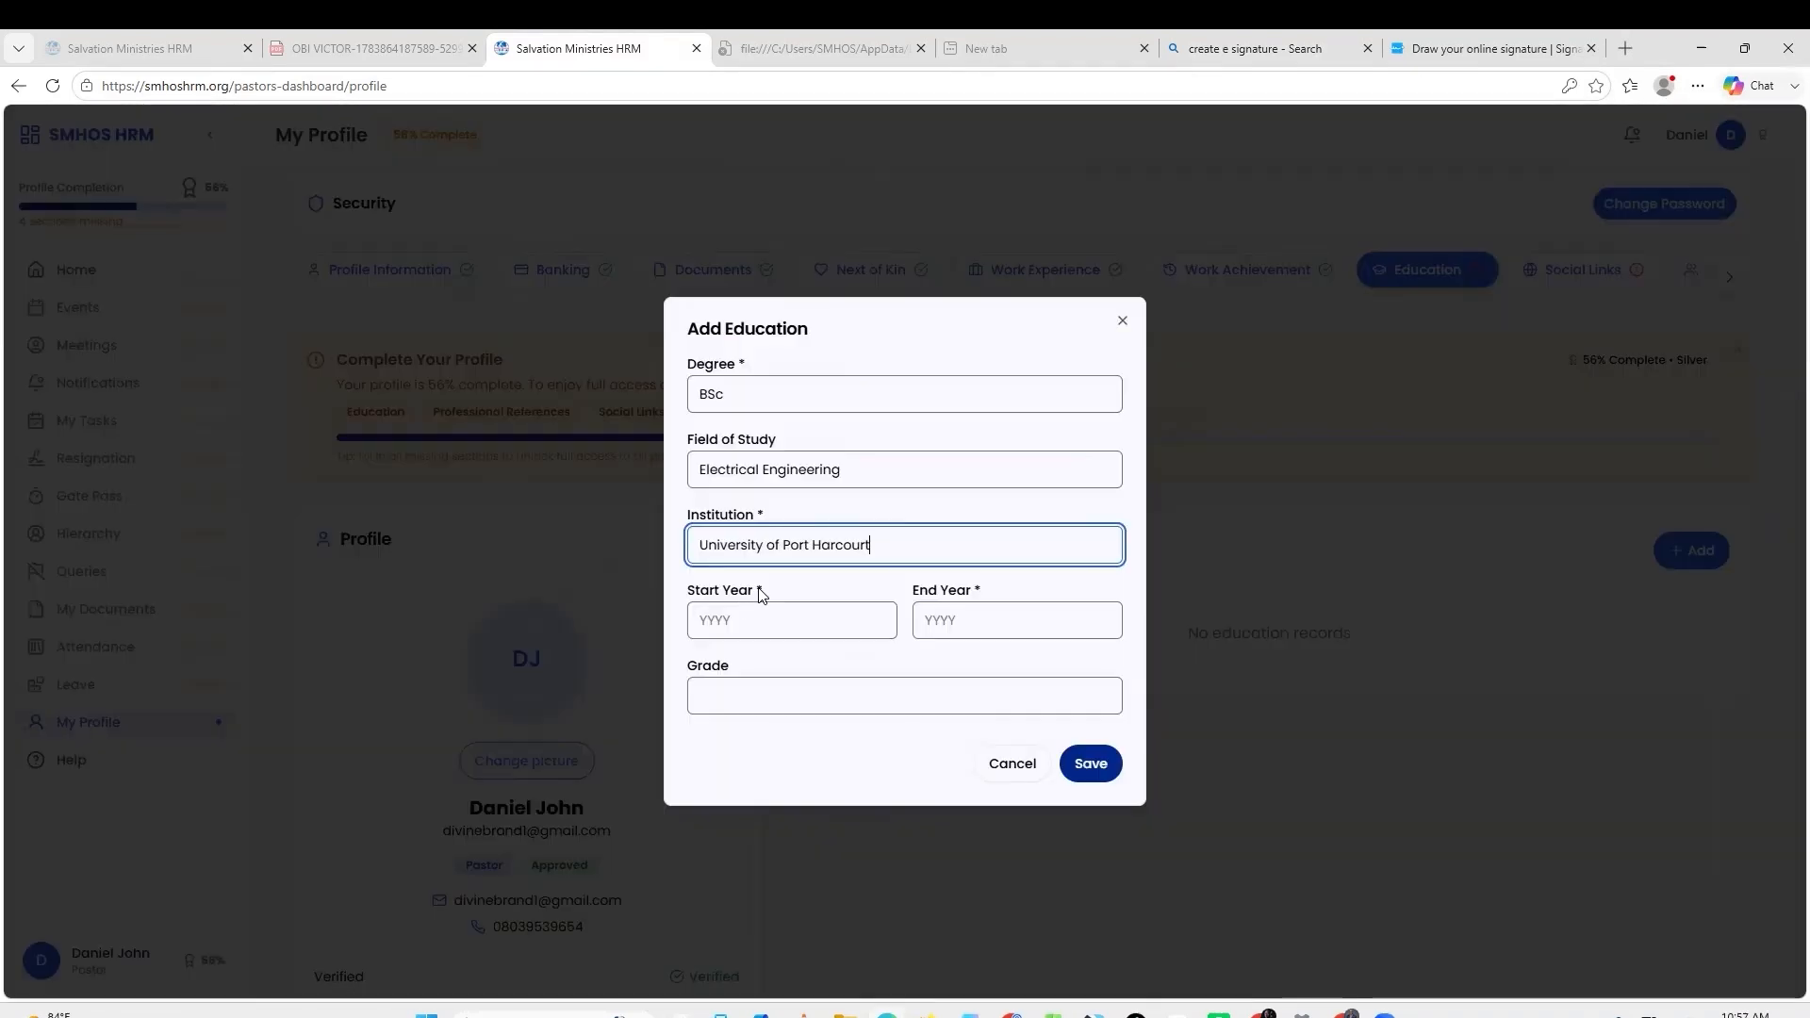
click(742, 610)
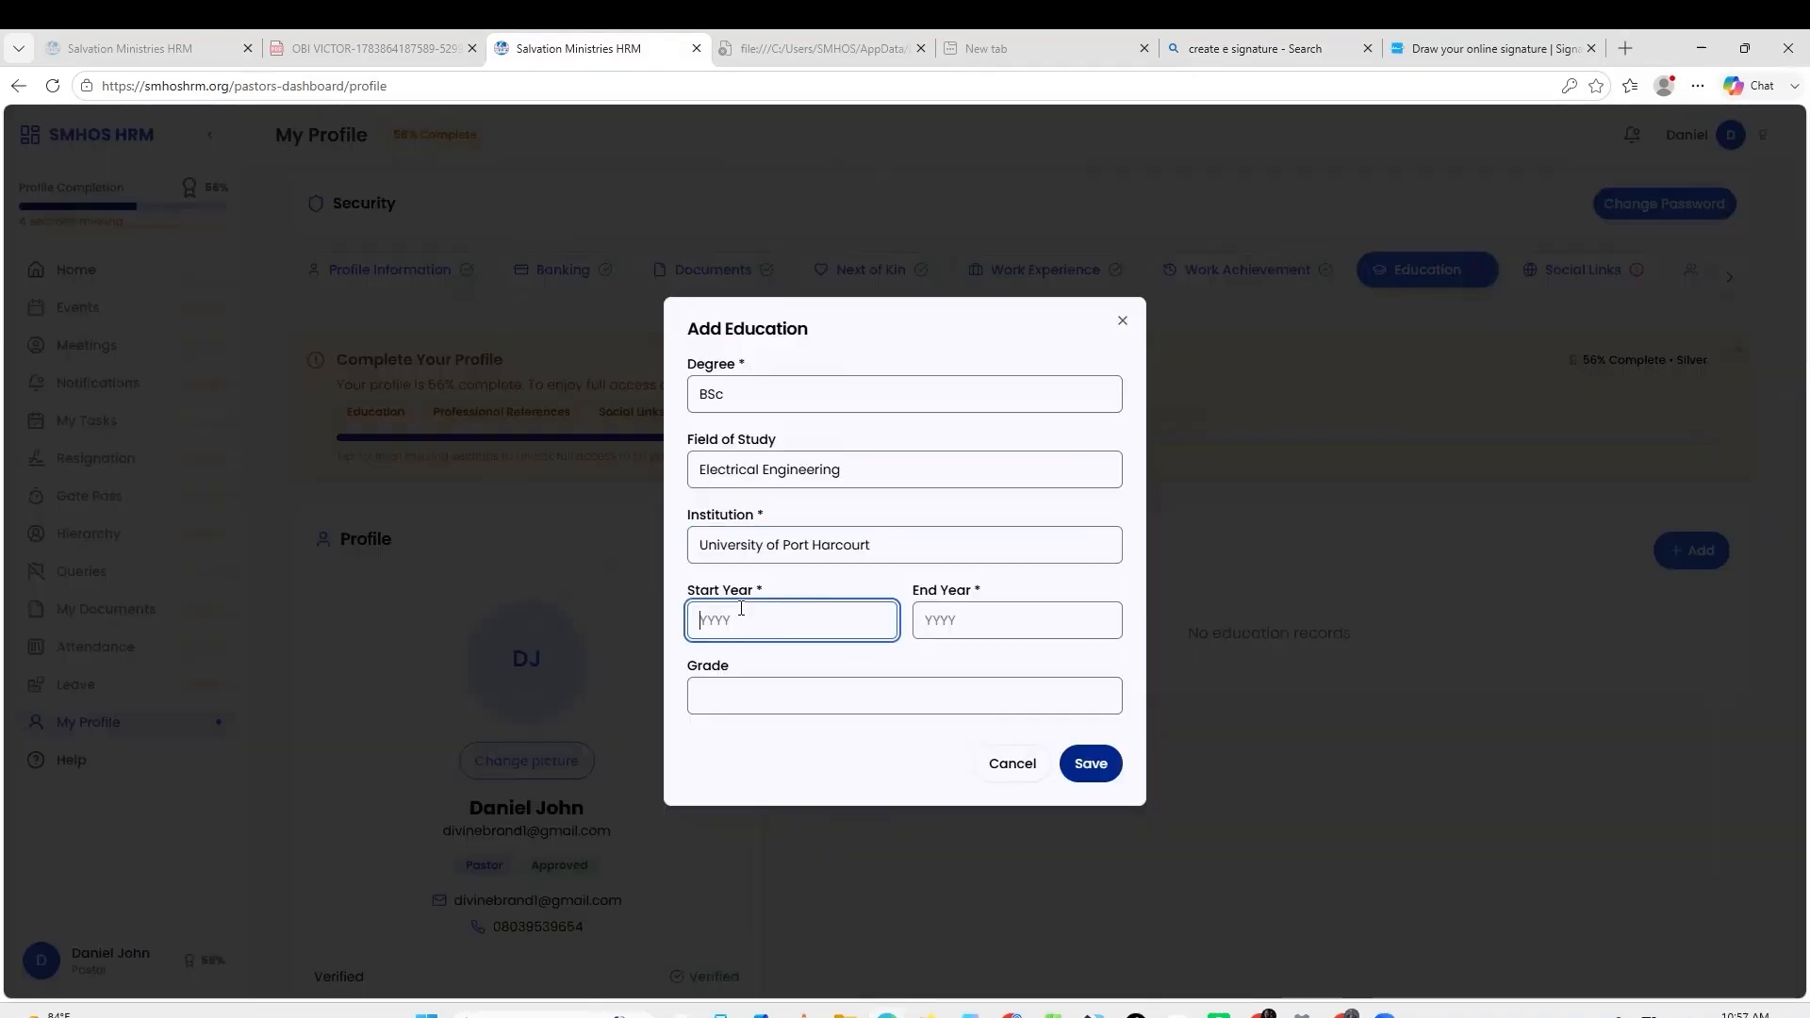
text(2000)
key(Tab)
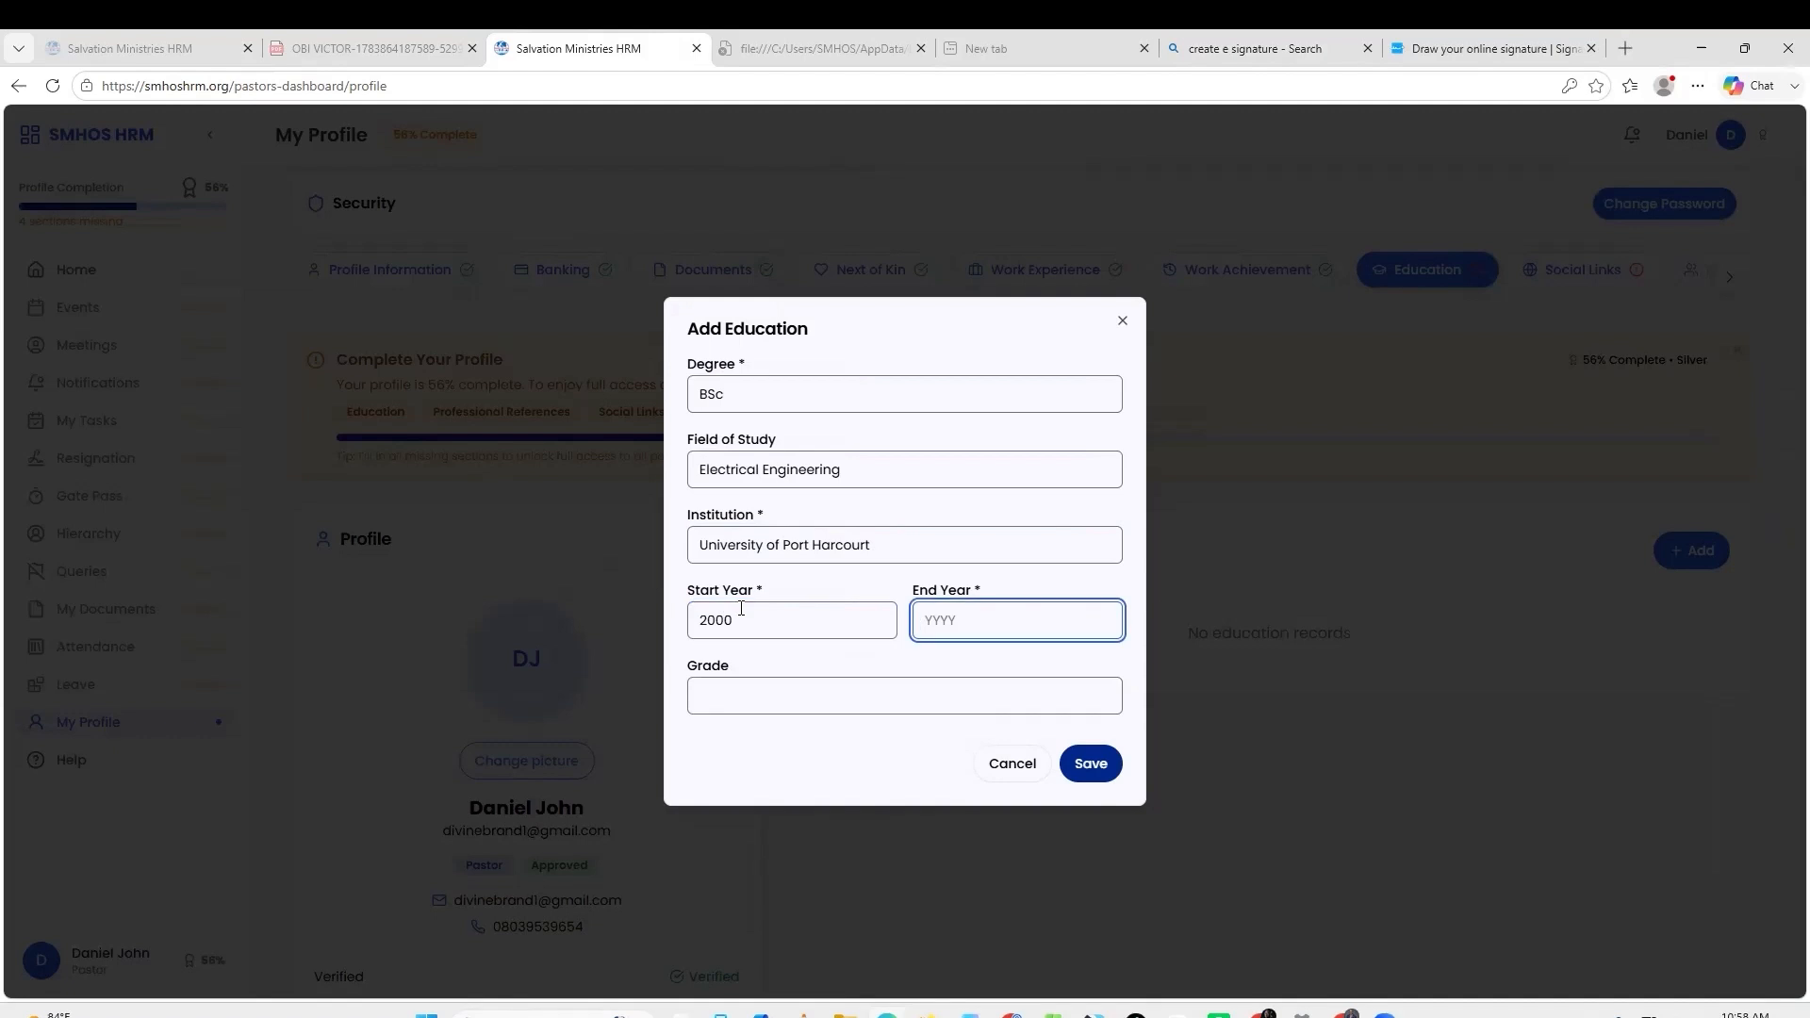
click(765, 695)
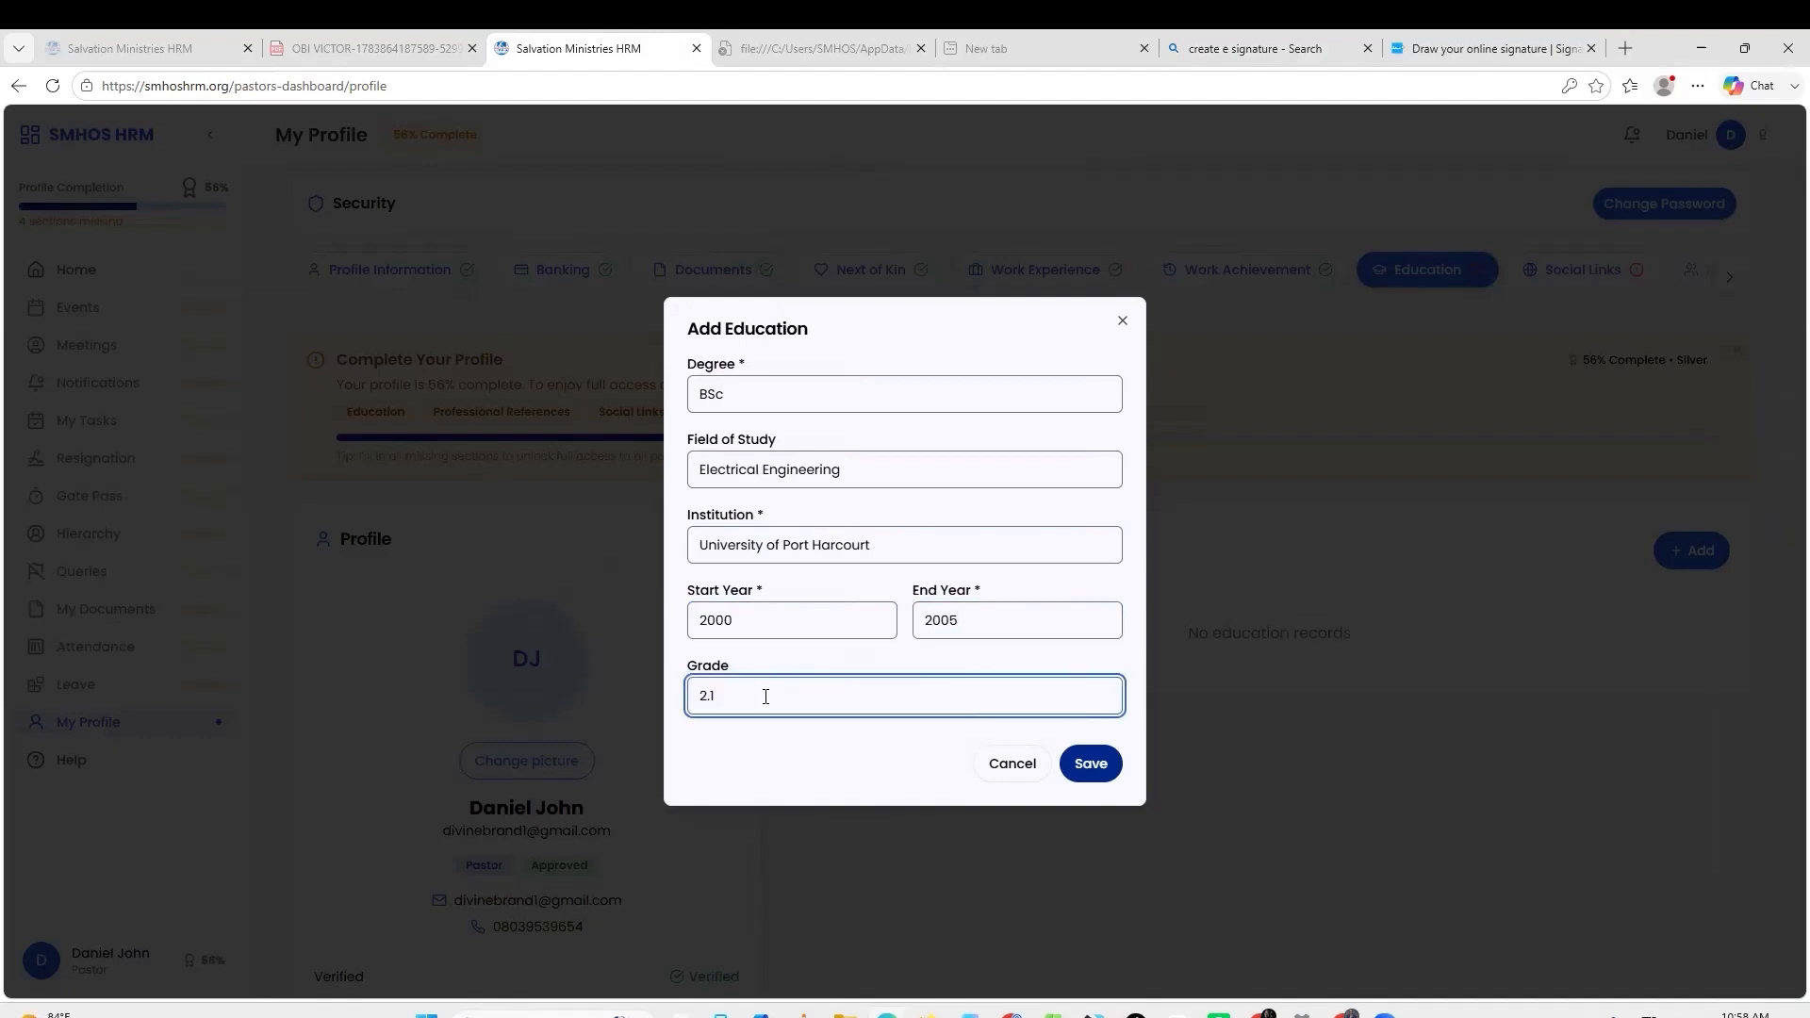
click(1101, 761)
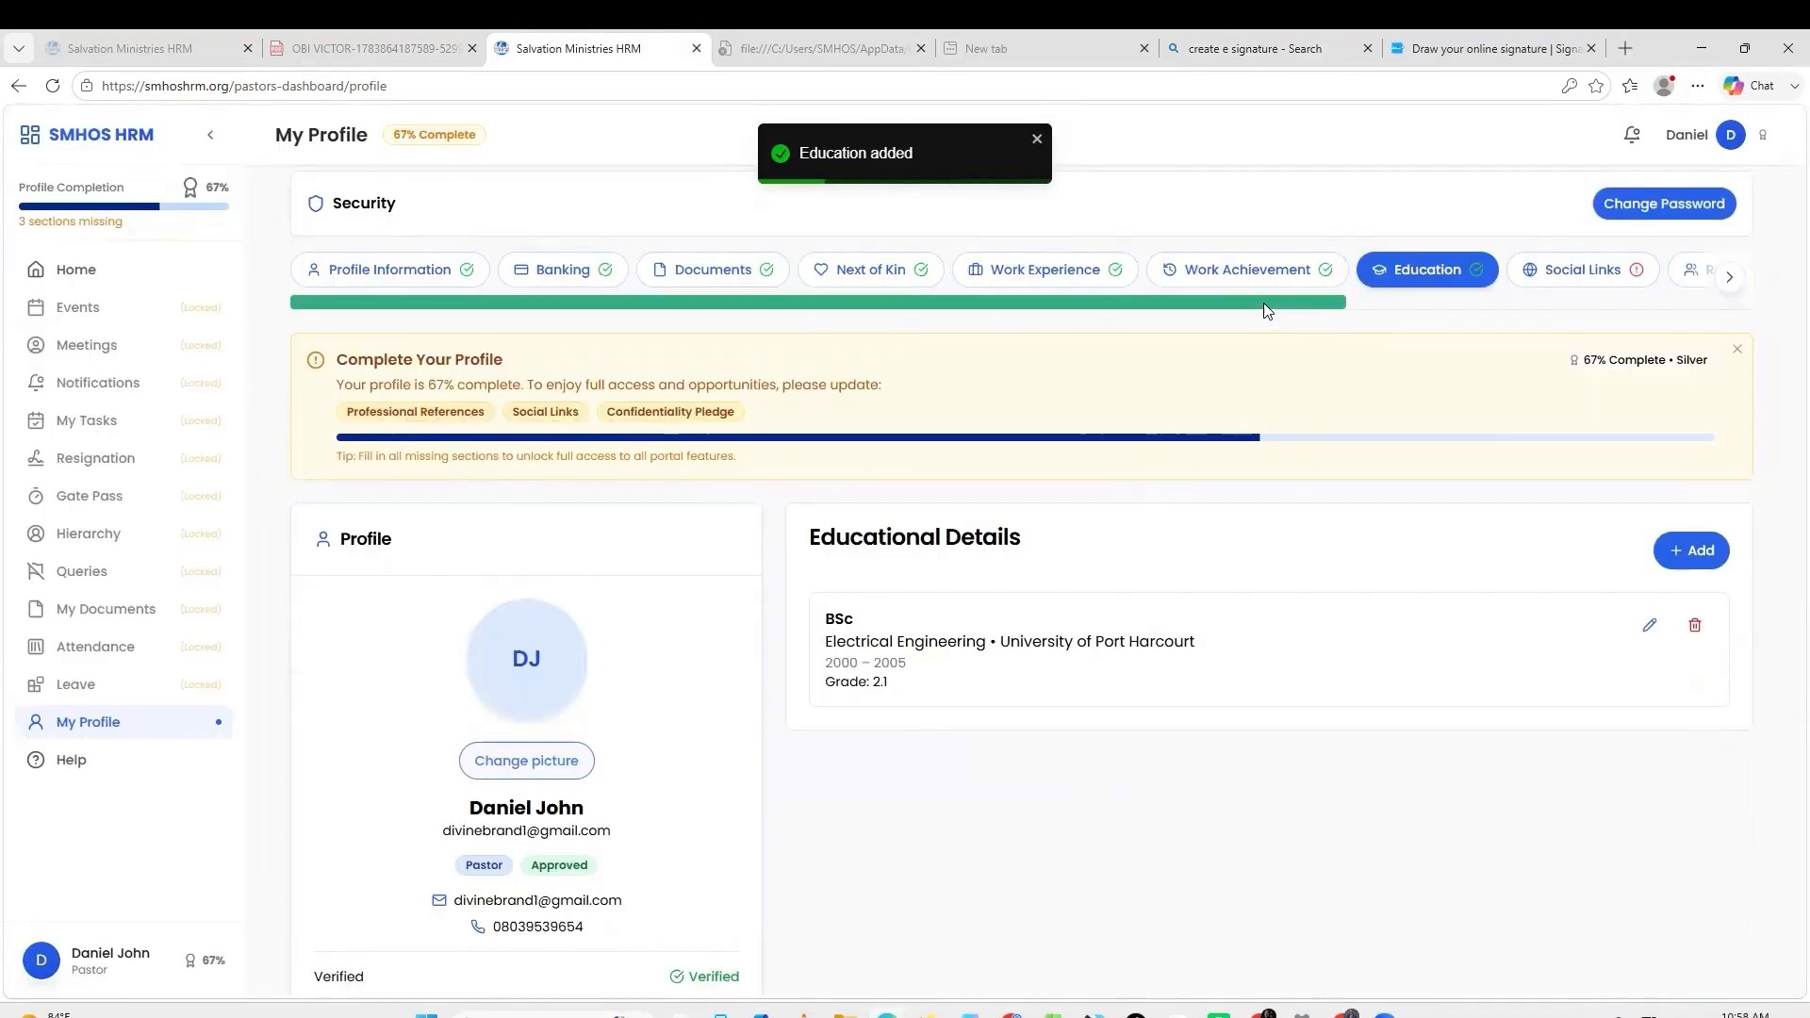
click(1583, 271)
click(1680, 558)
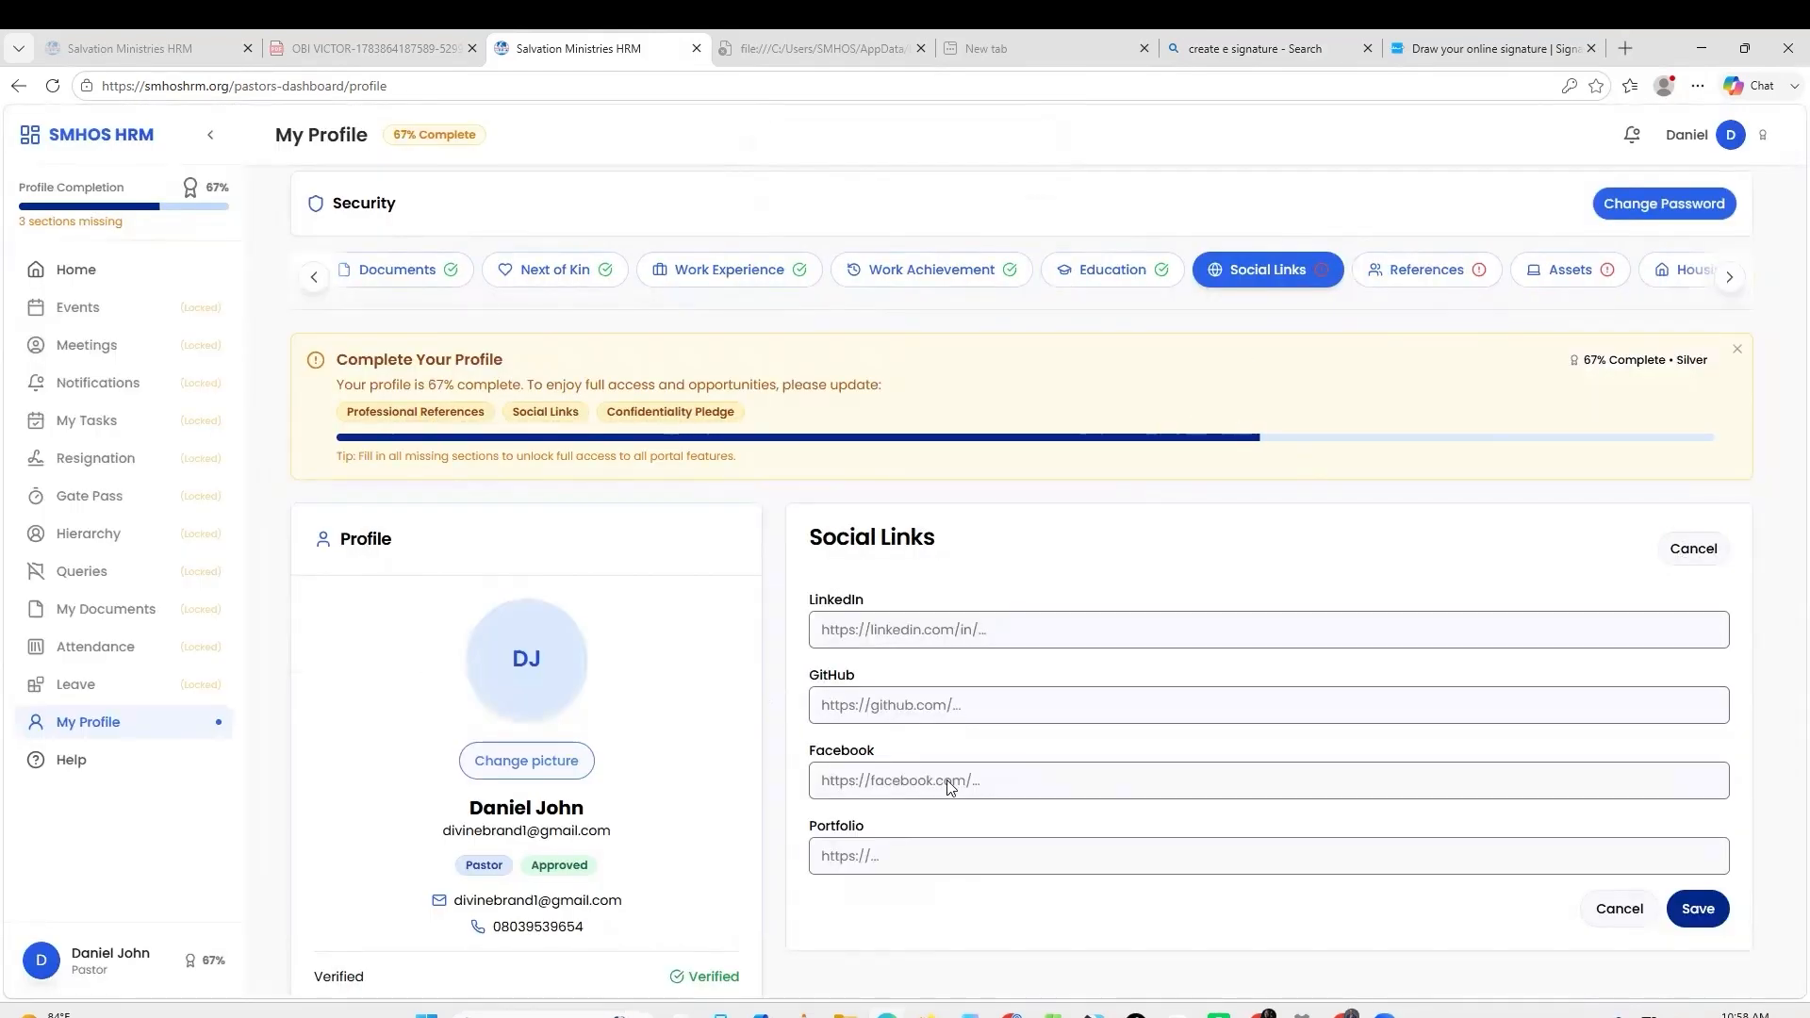
click(1014, 787)
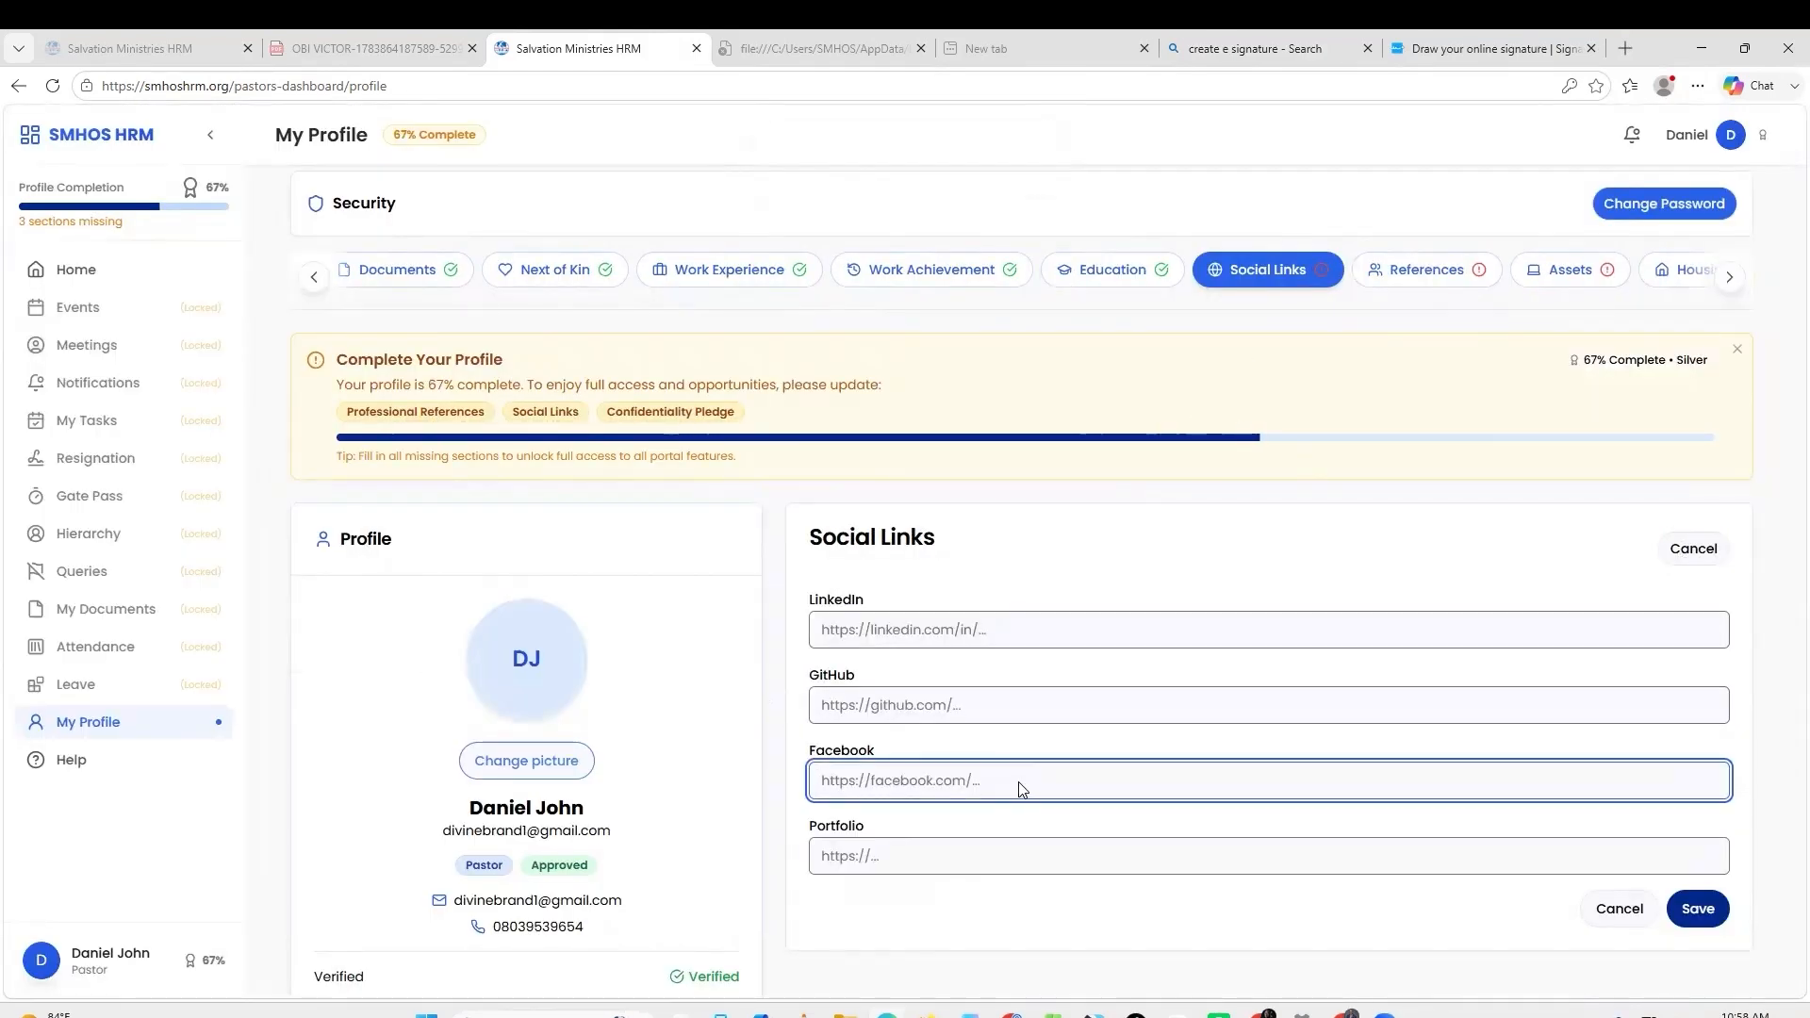
text(h)
text(ttps://facebook.com)
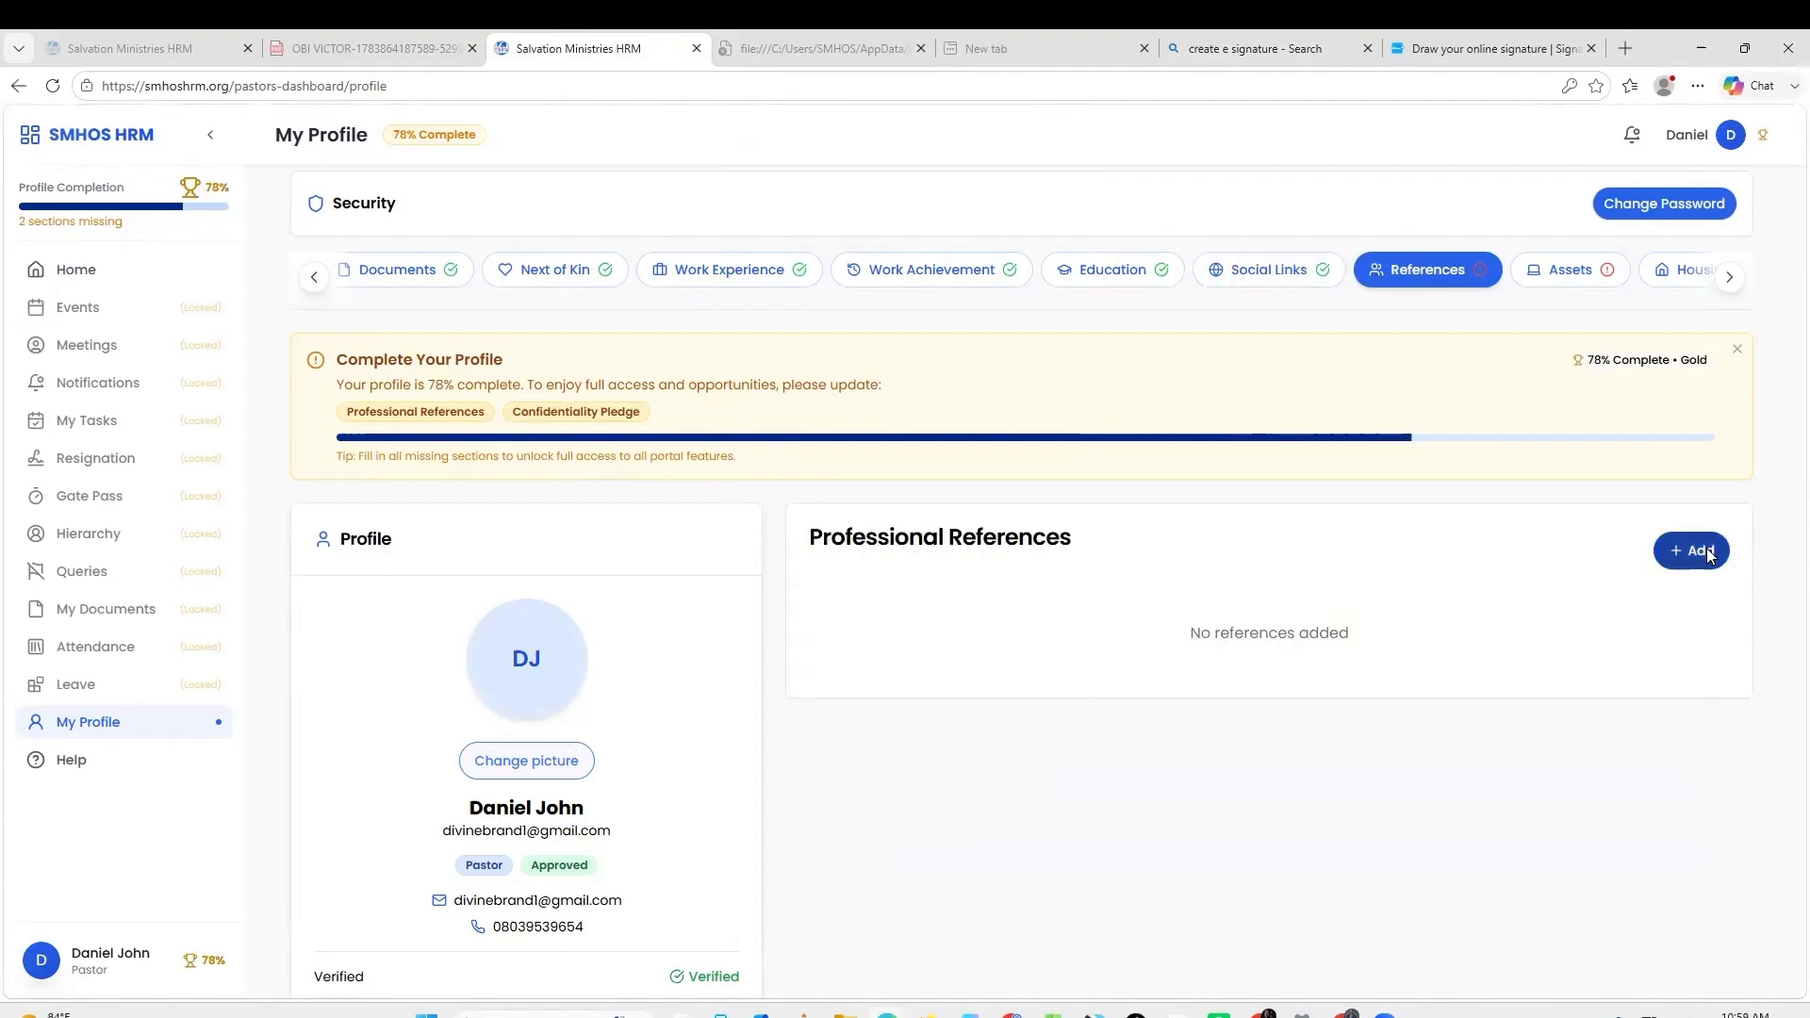
Add a professional reference, entering the reference's full name and part of their e-mail.
click(1707, 553)
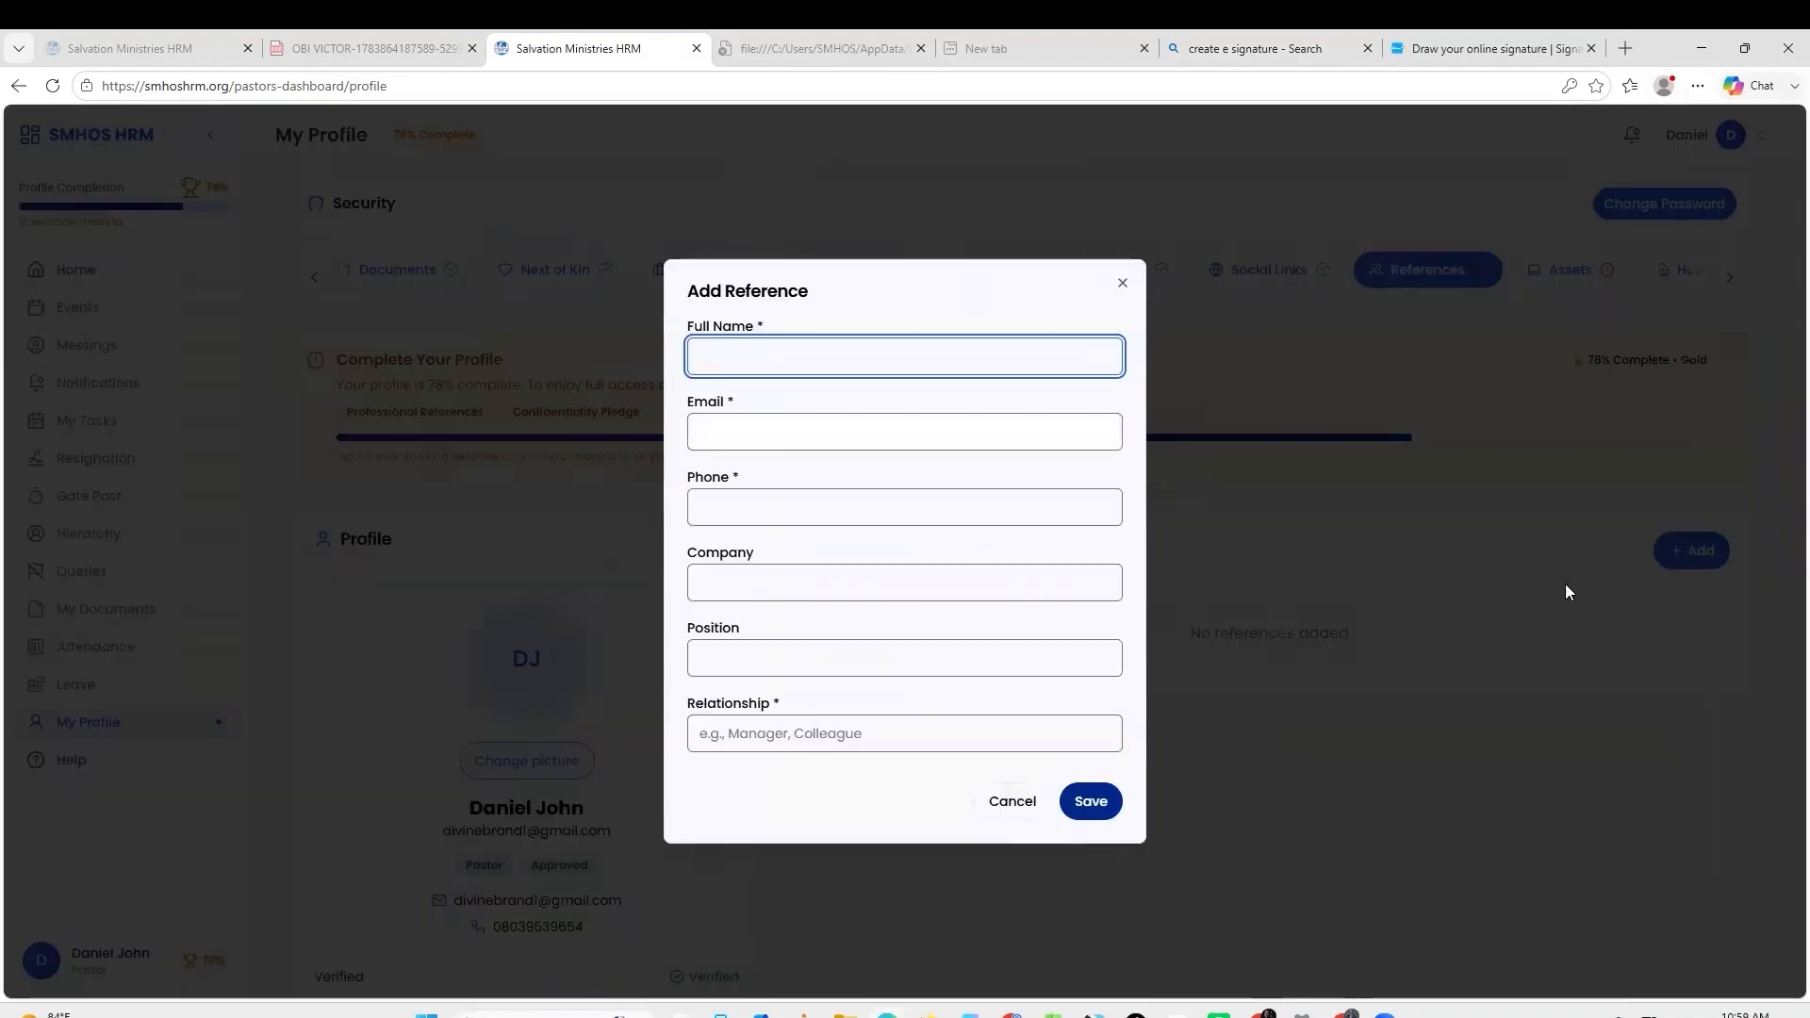
click(972, 368)
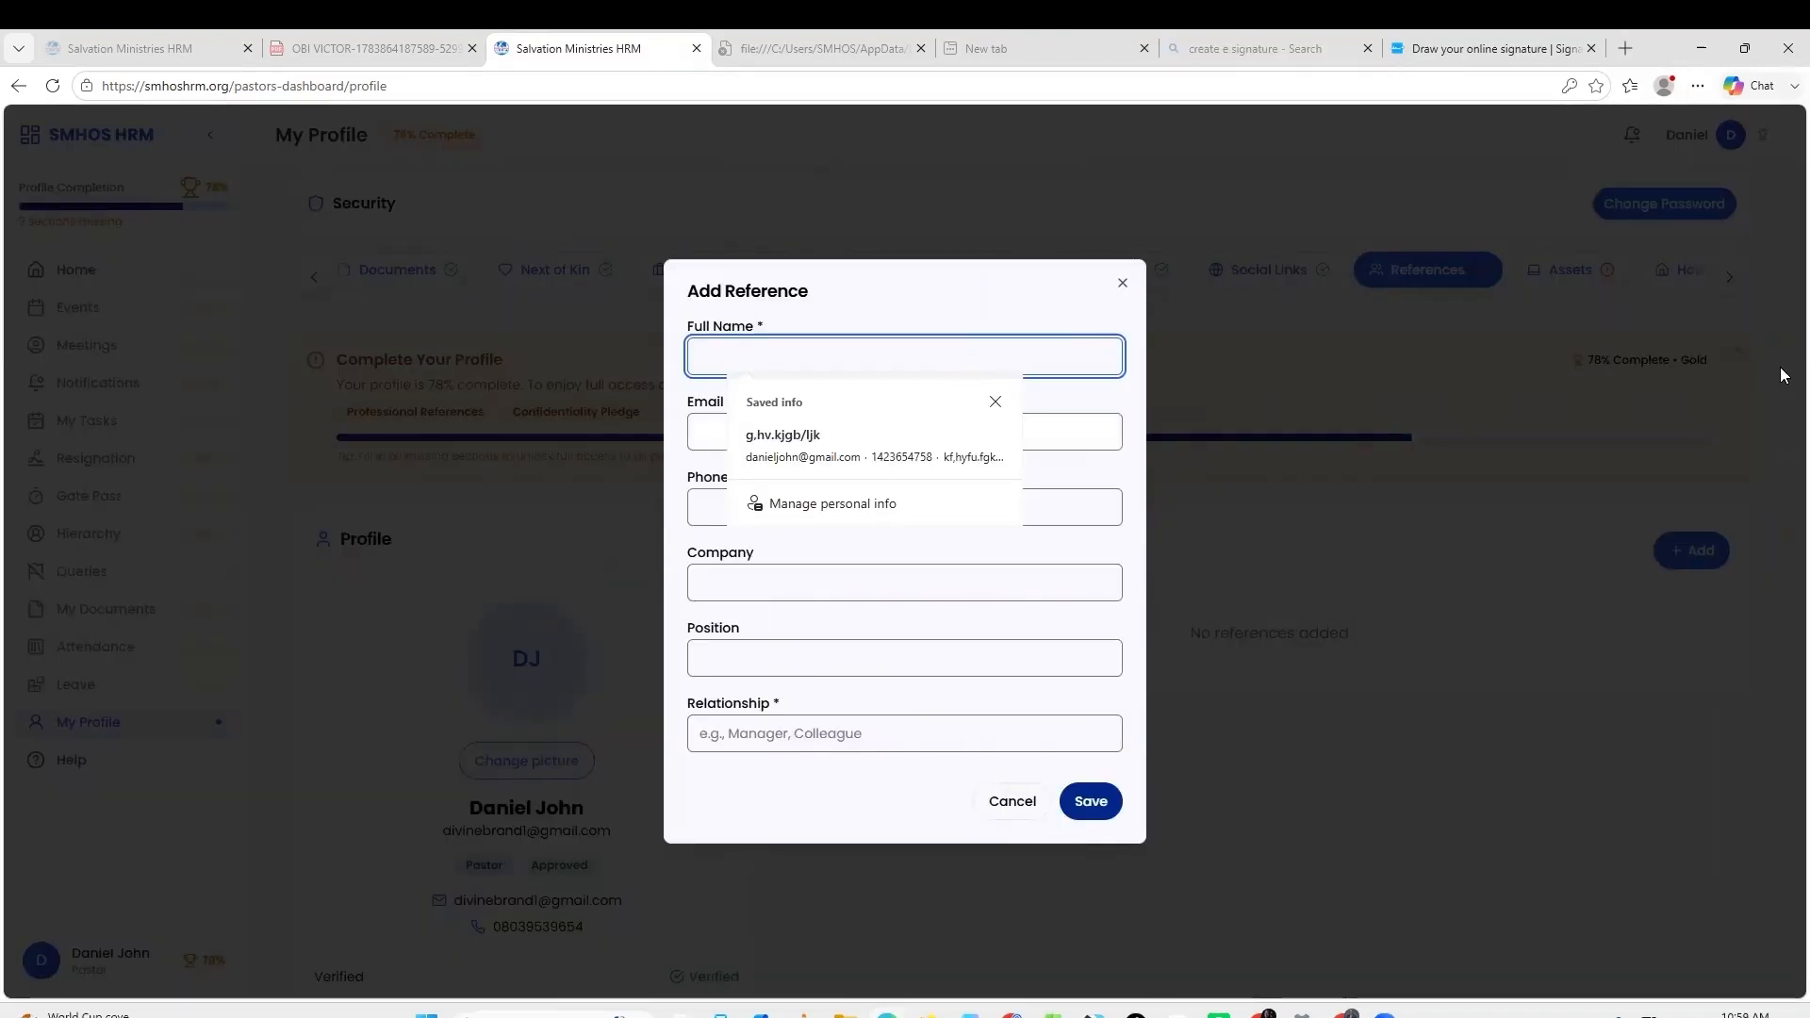
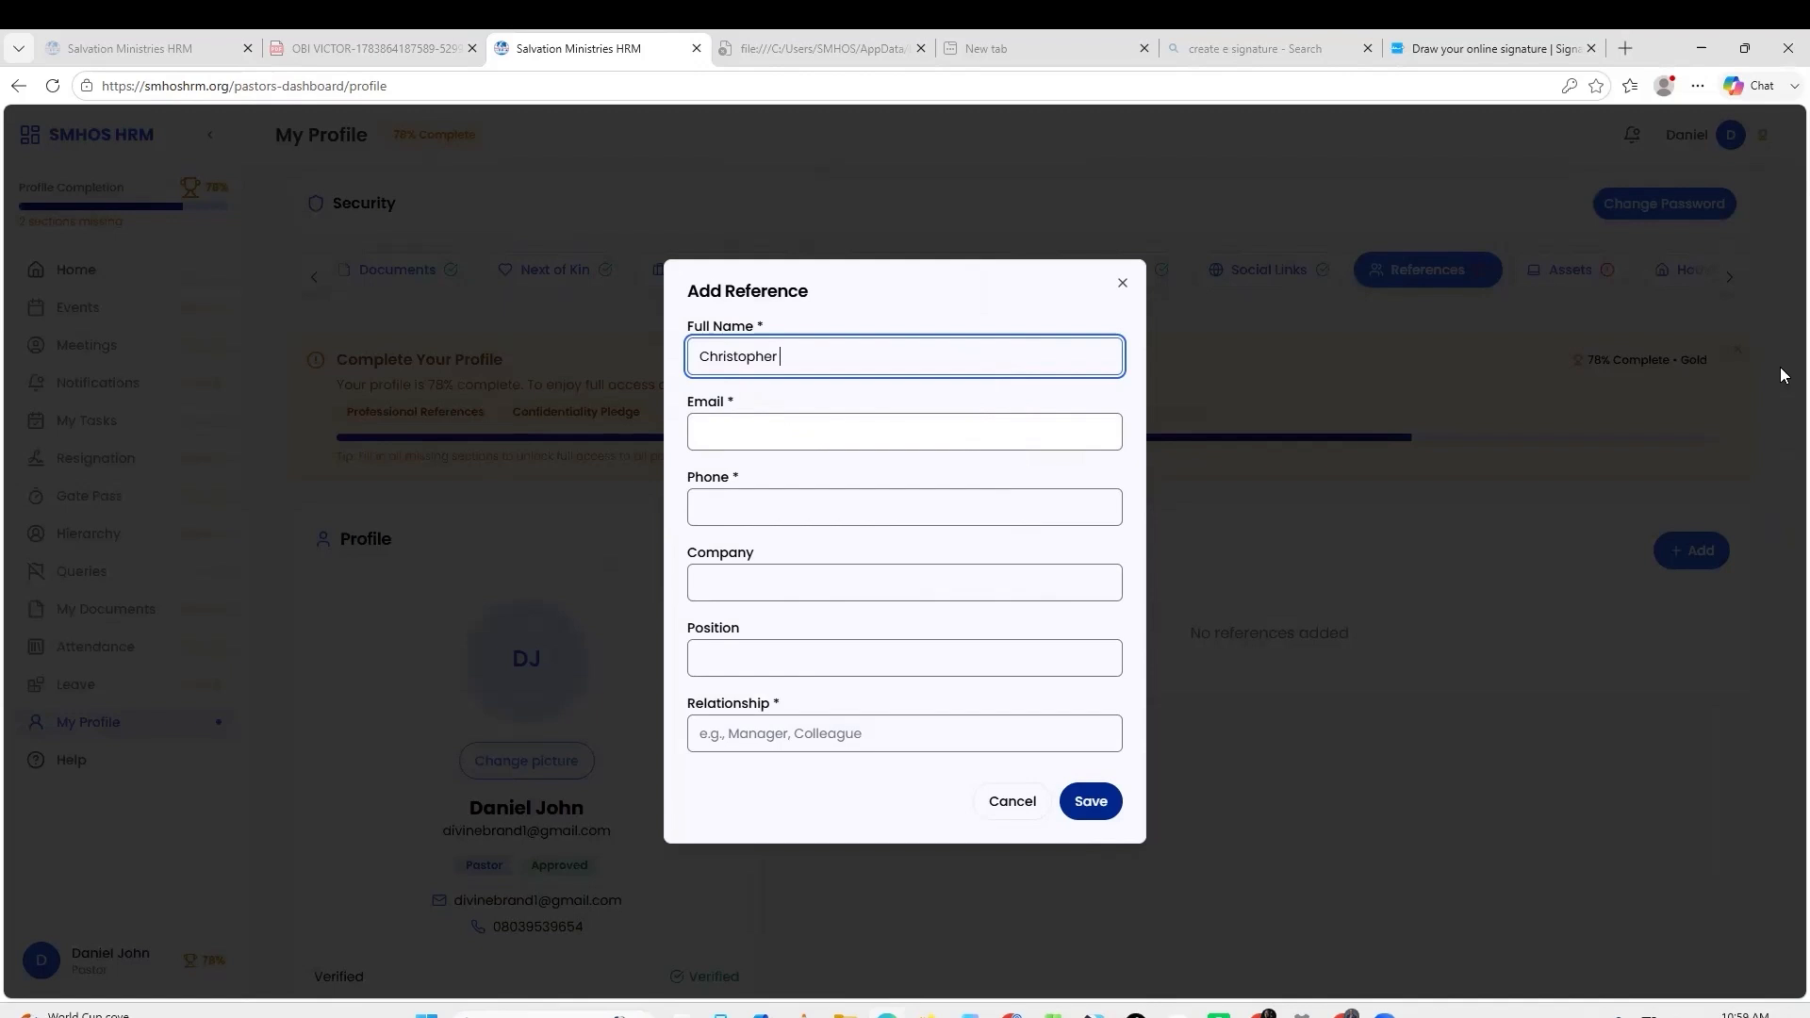
drag(848, 352, 715, 342)
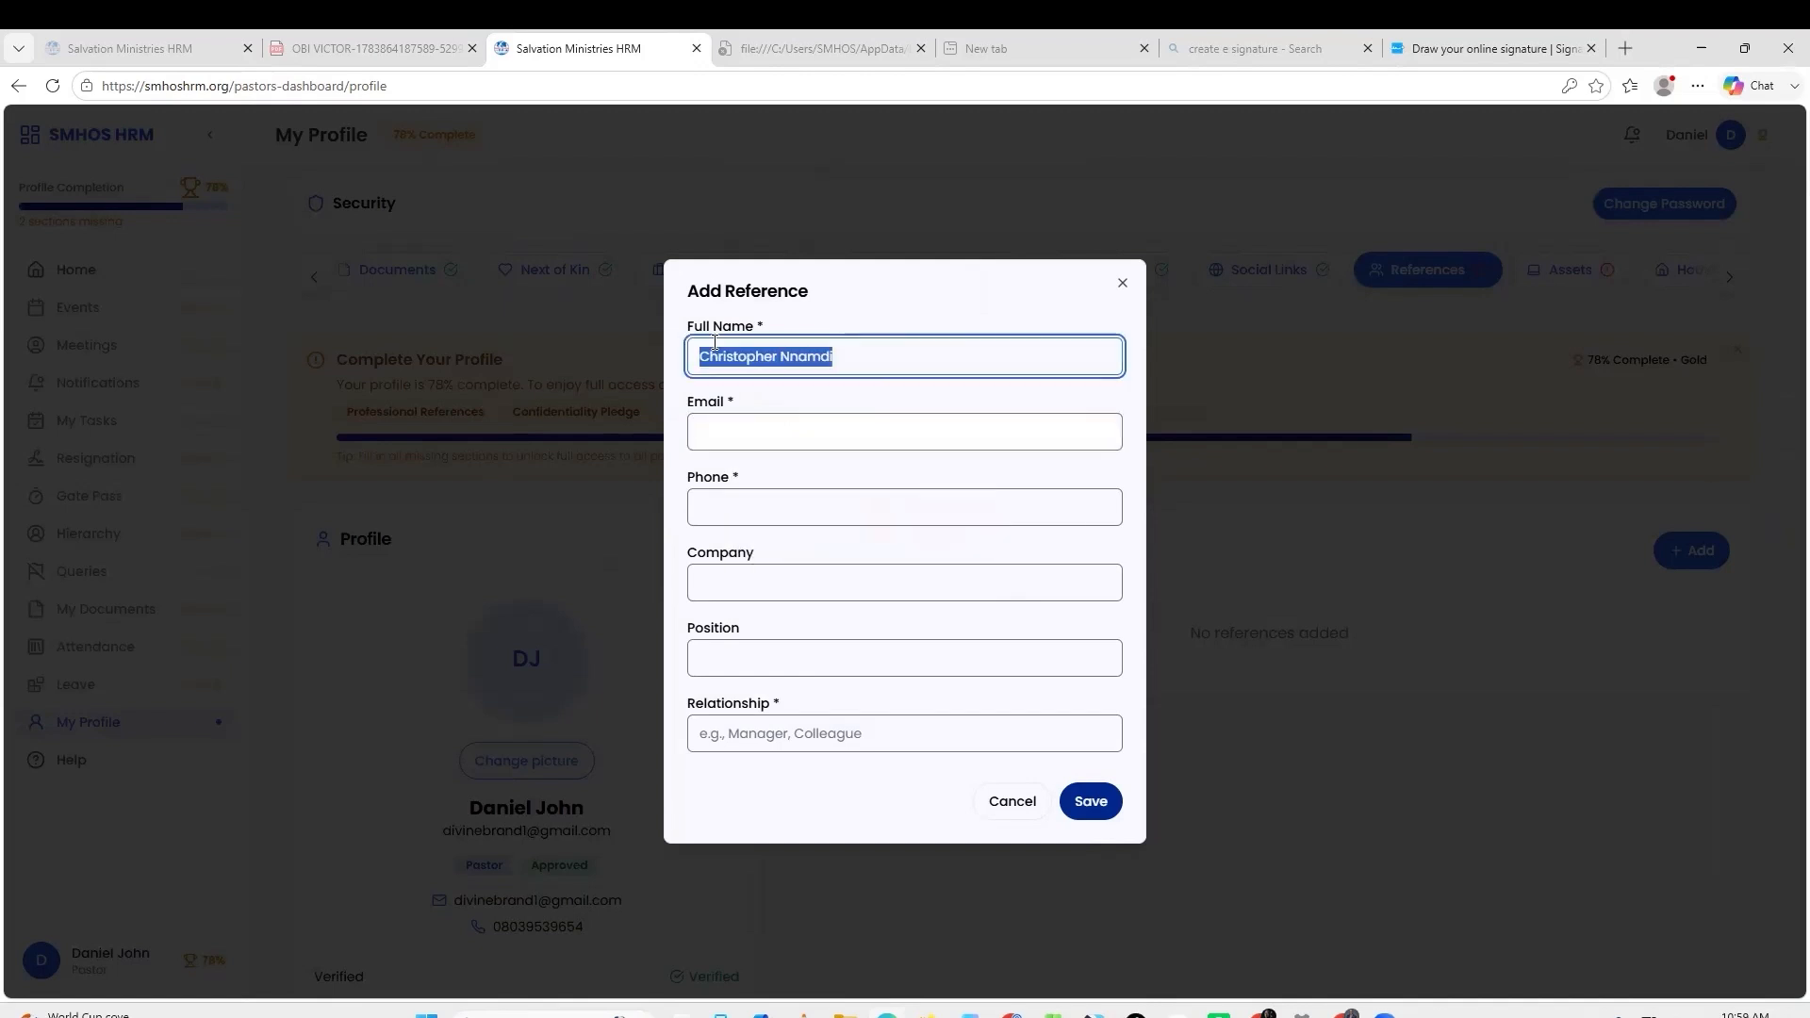
click(824, 441)
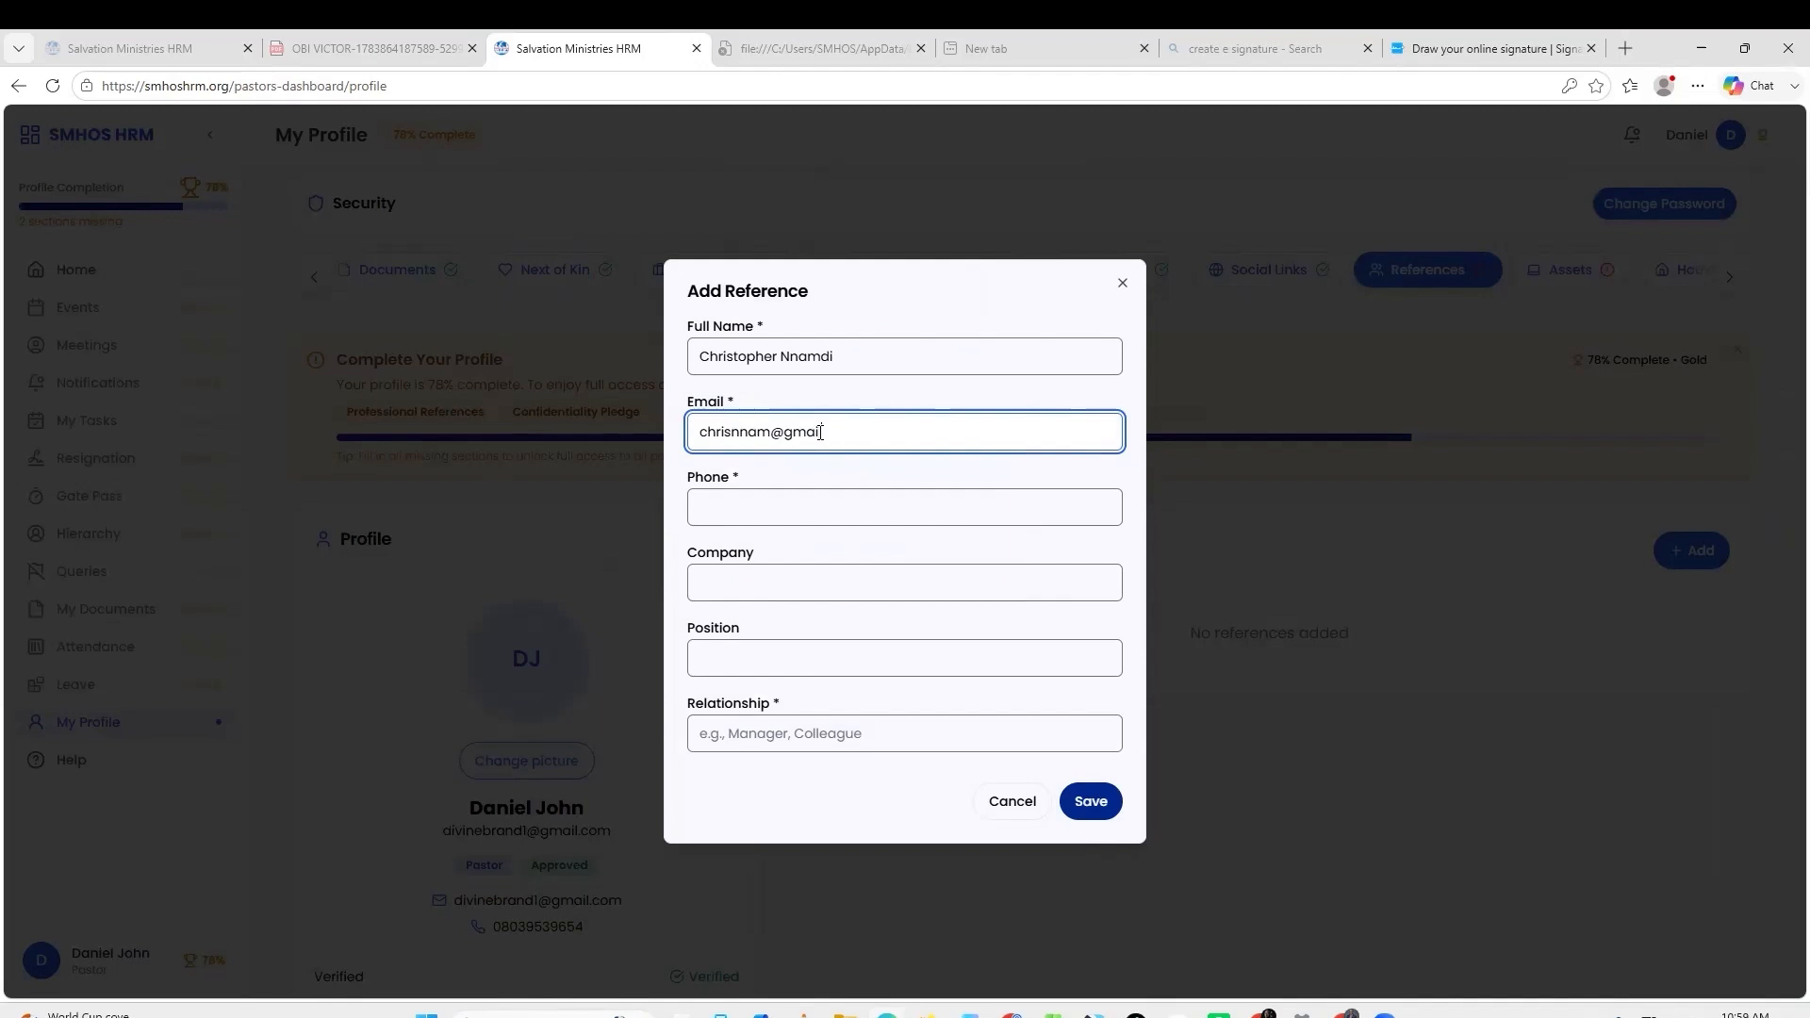
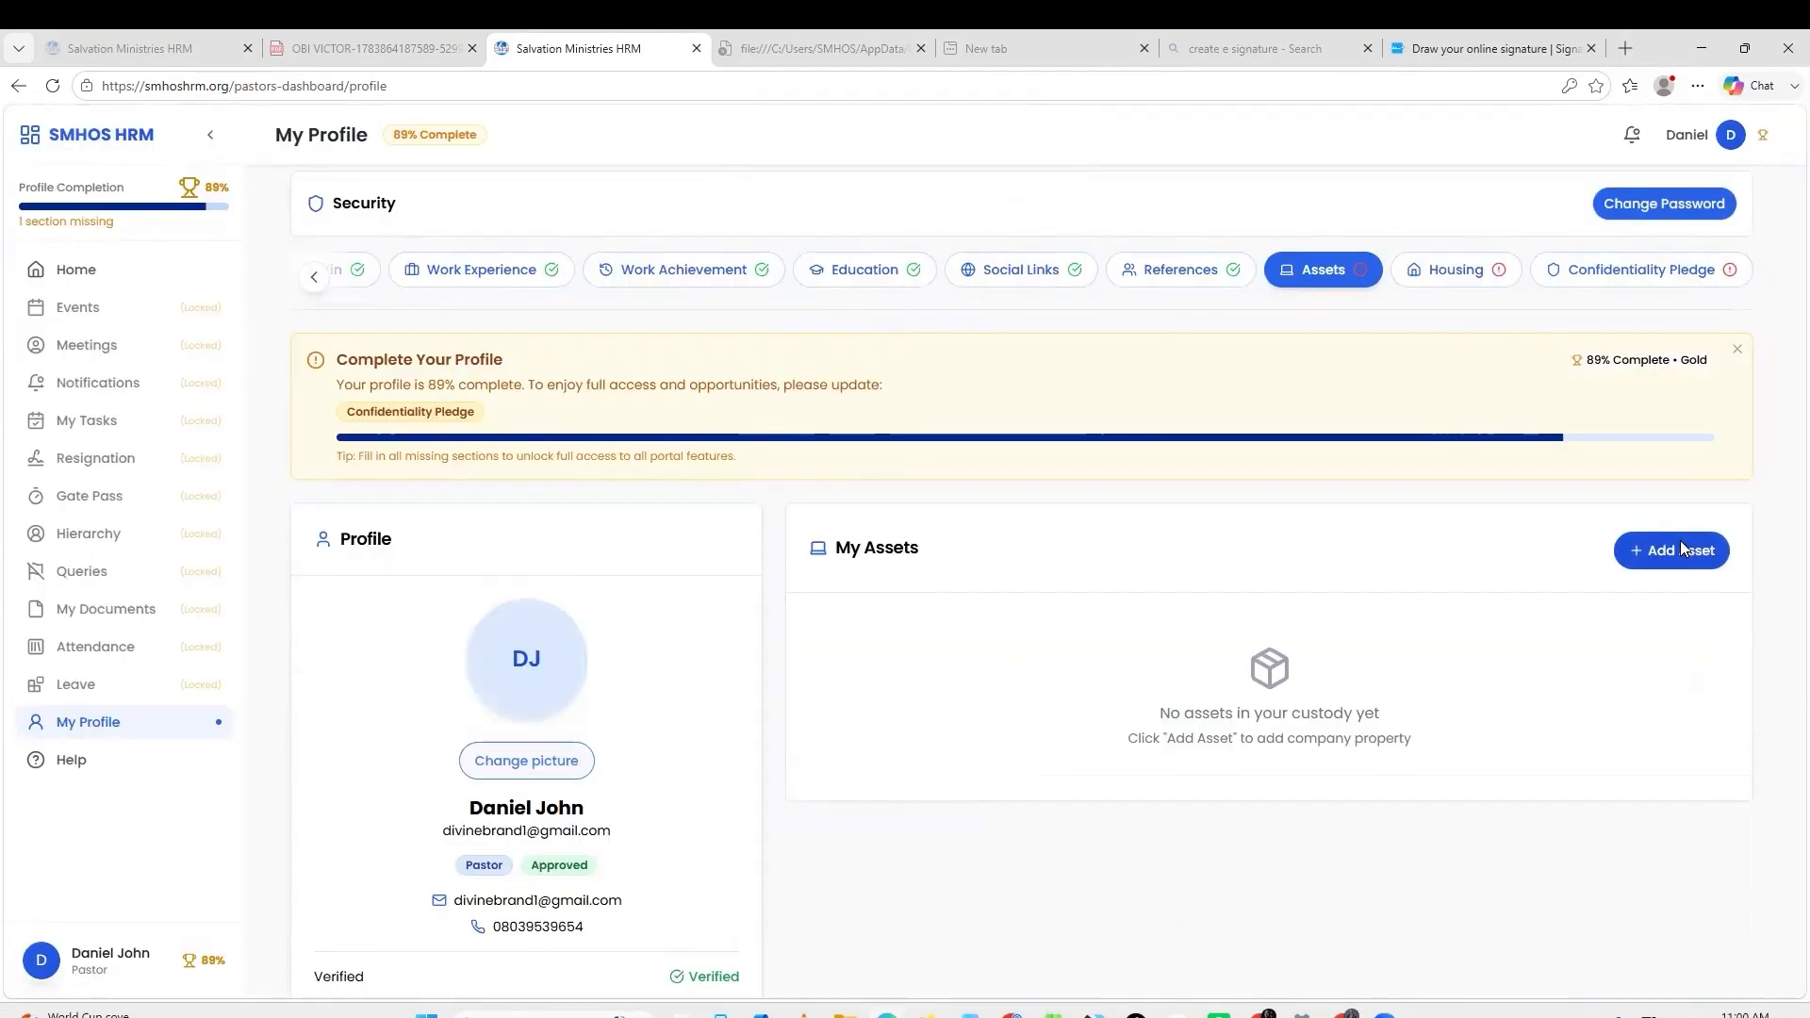
Add and save a Redmi 15C asset in the Phone category.
click(1679, 550)
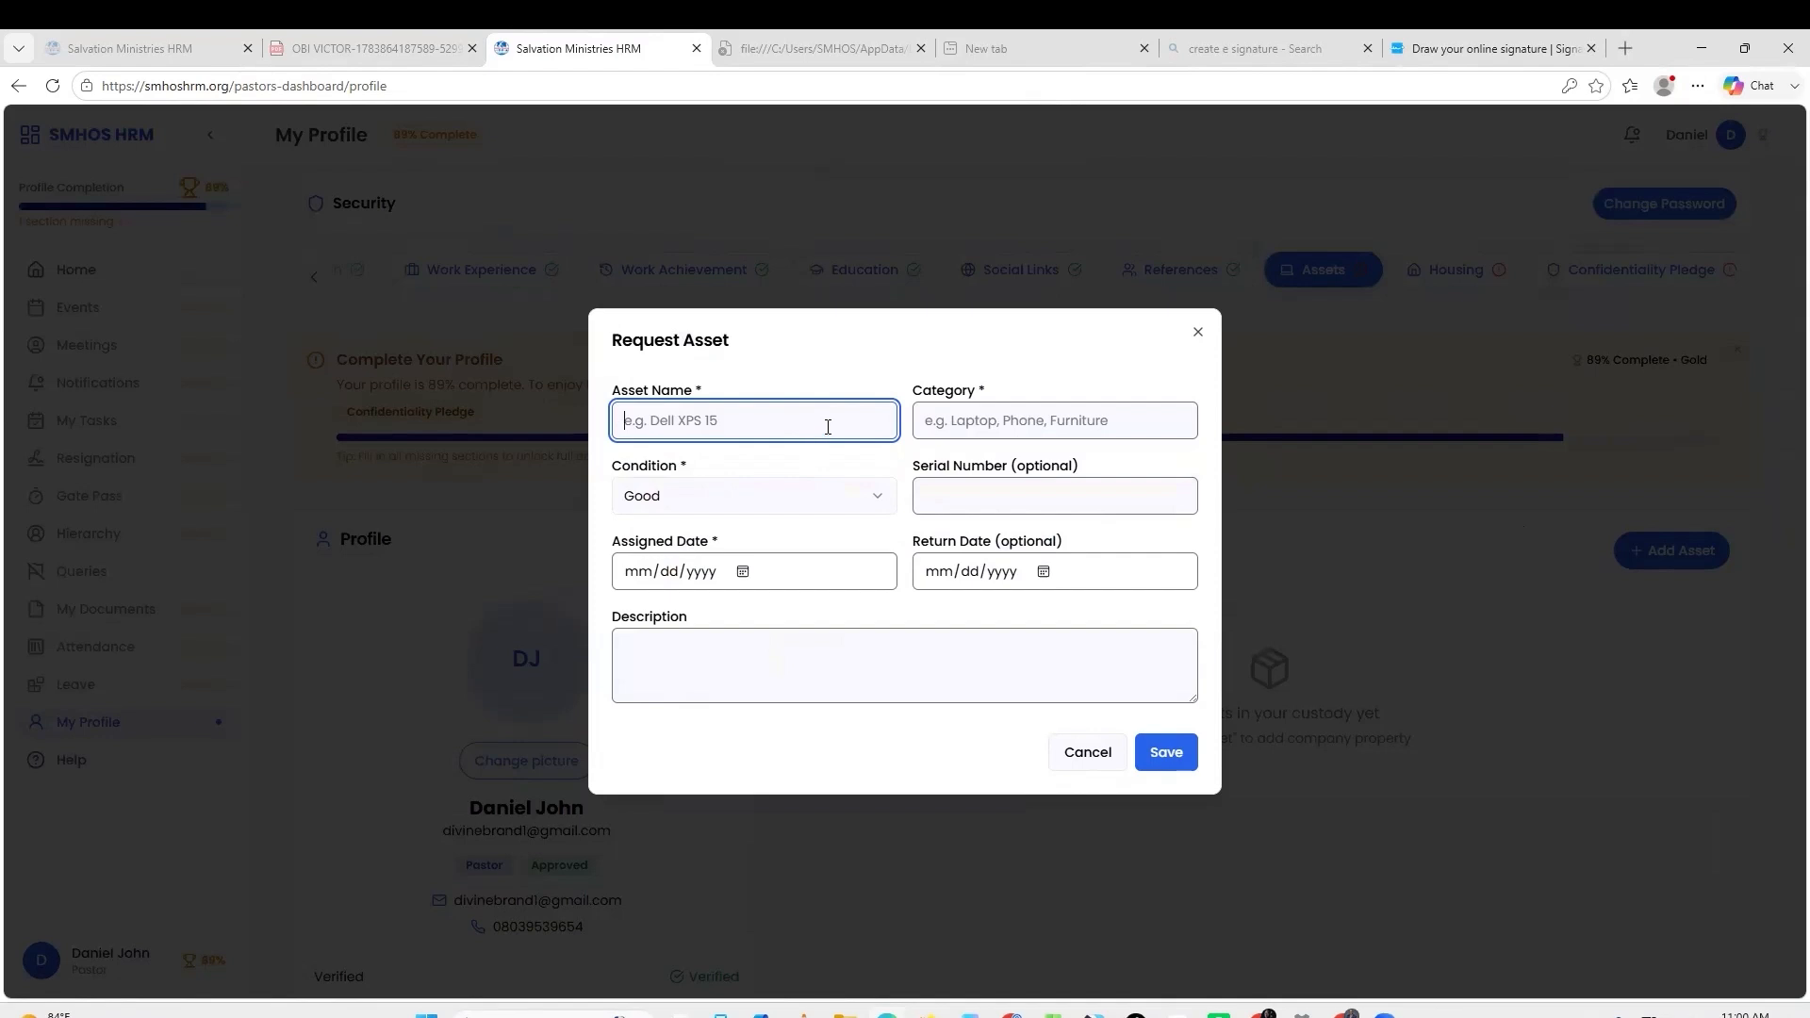
text(Redmi 15C)
click(1024, 421)
text(Phone)
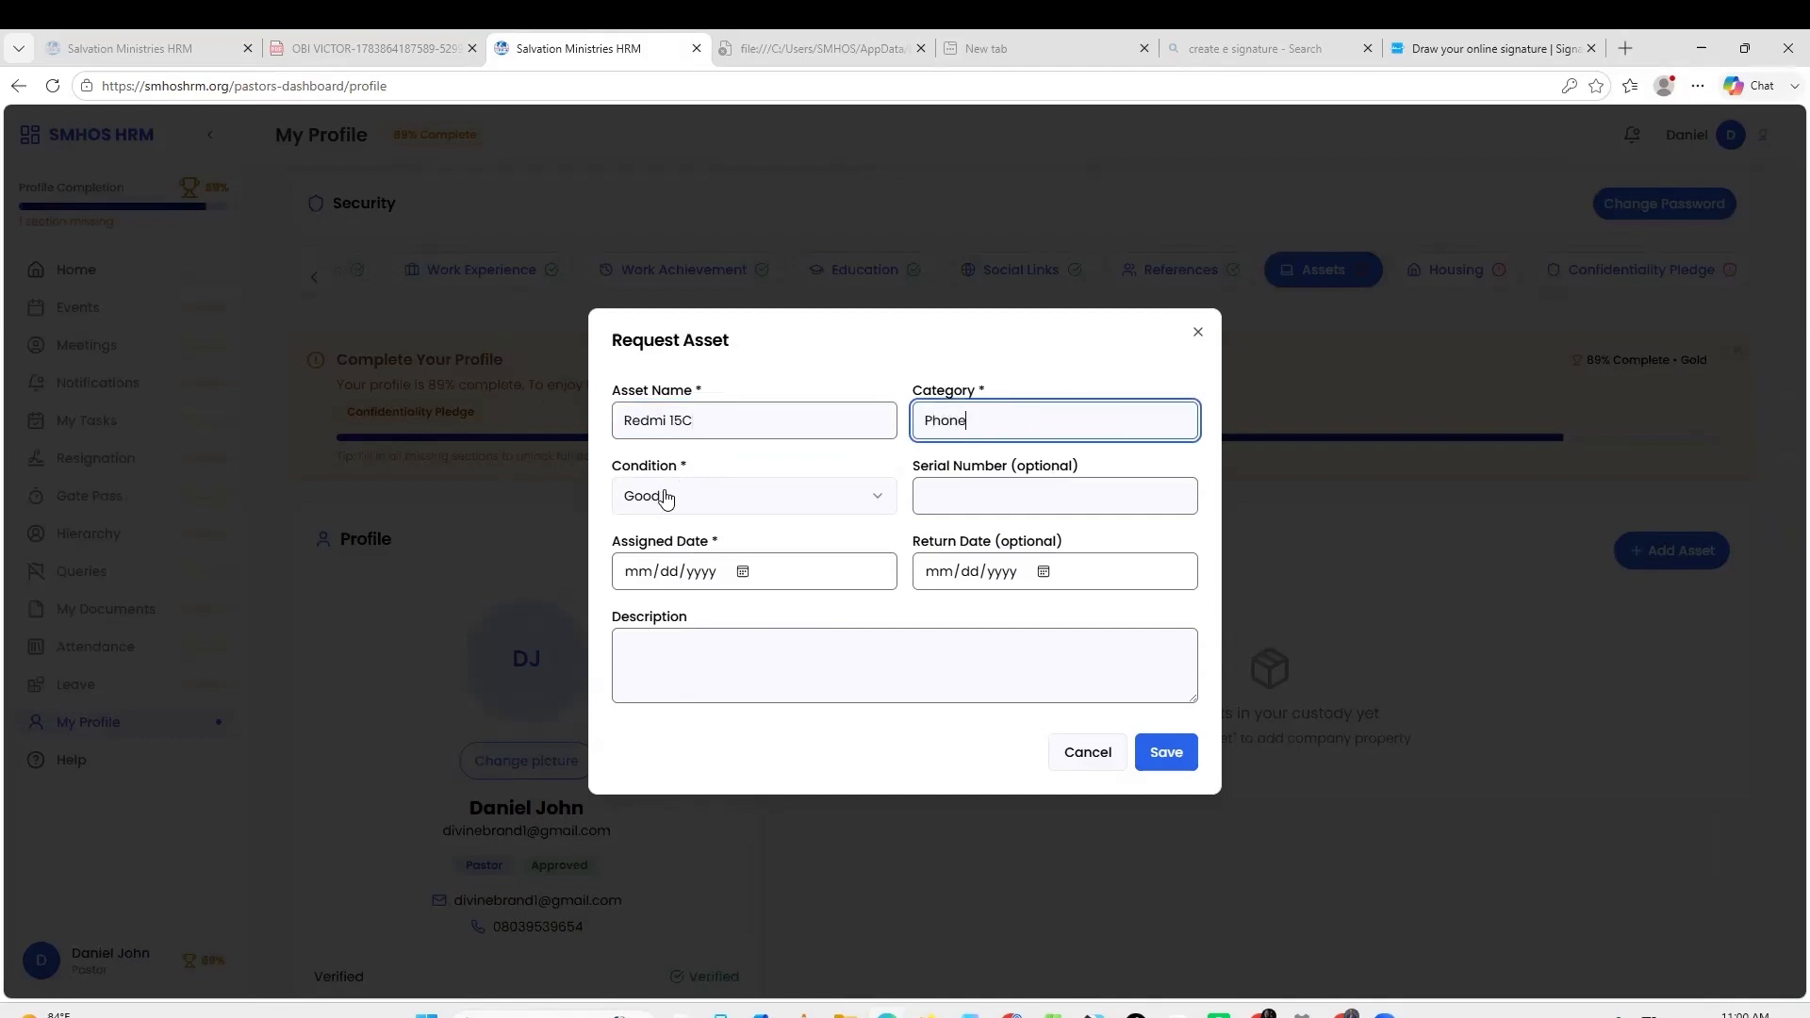
click(666, 494)
click(1083, 493)
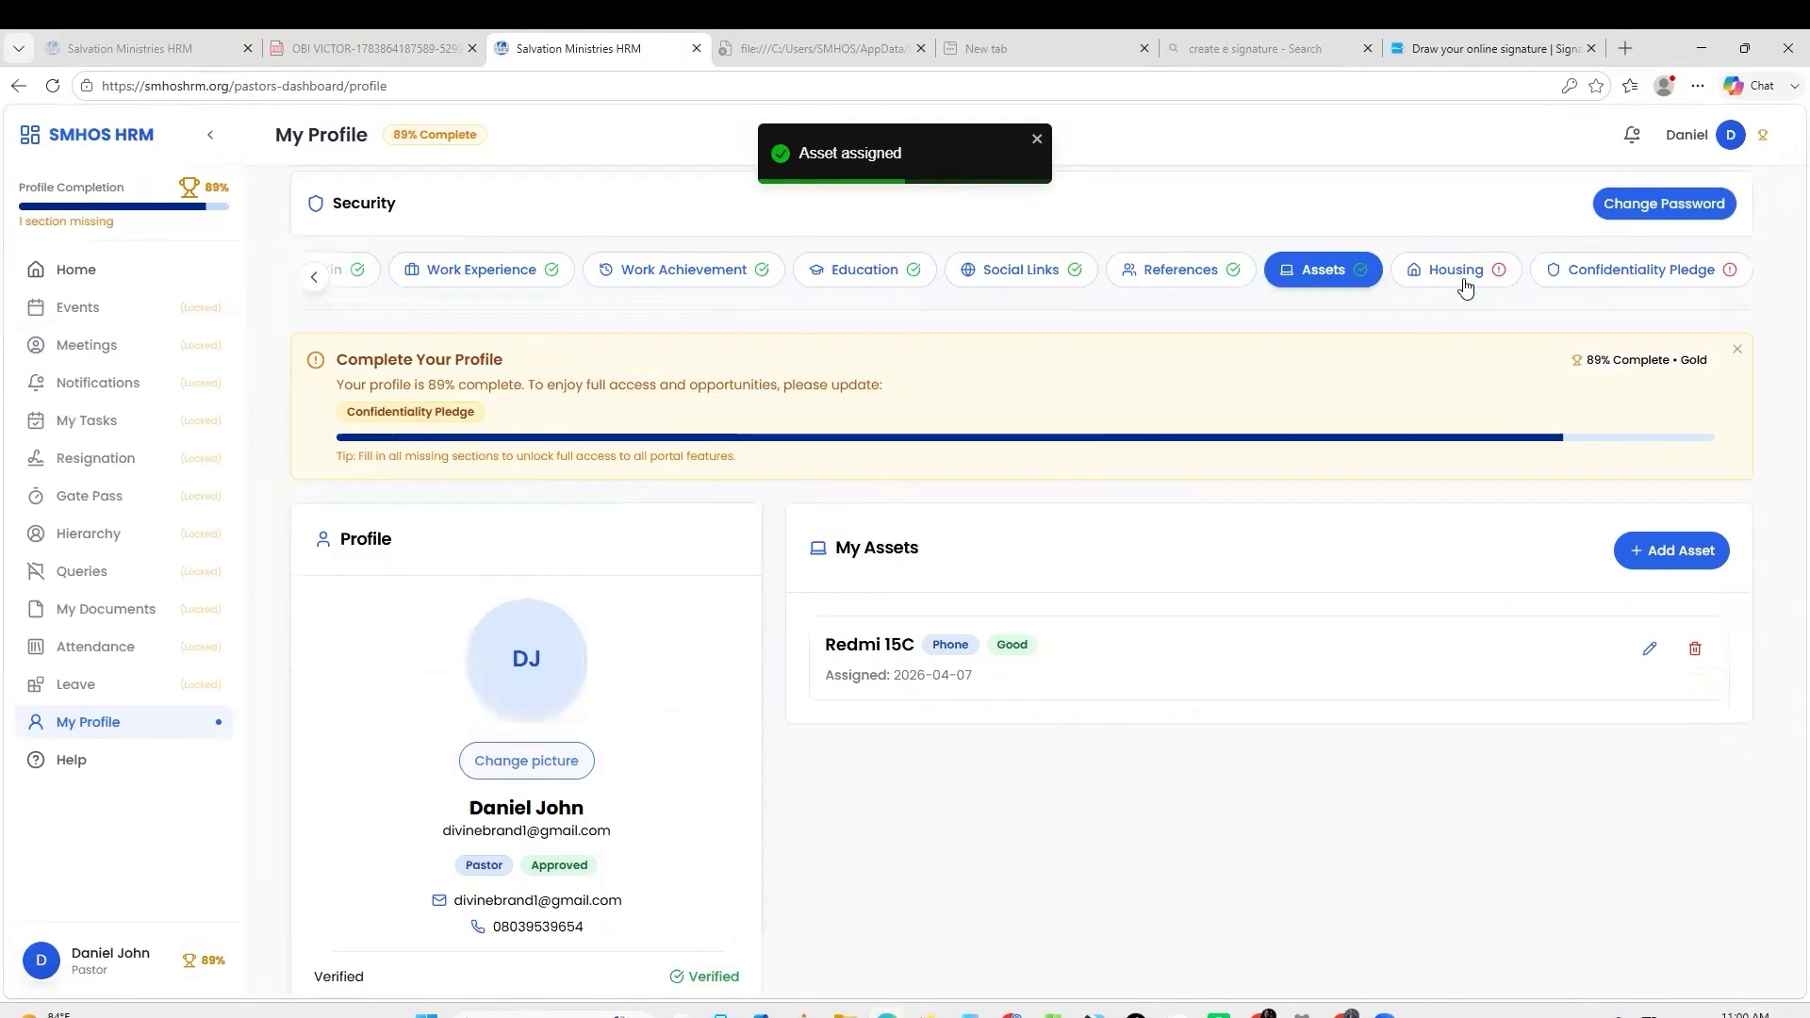
click(1461, 277)
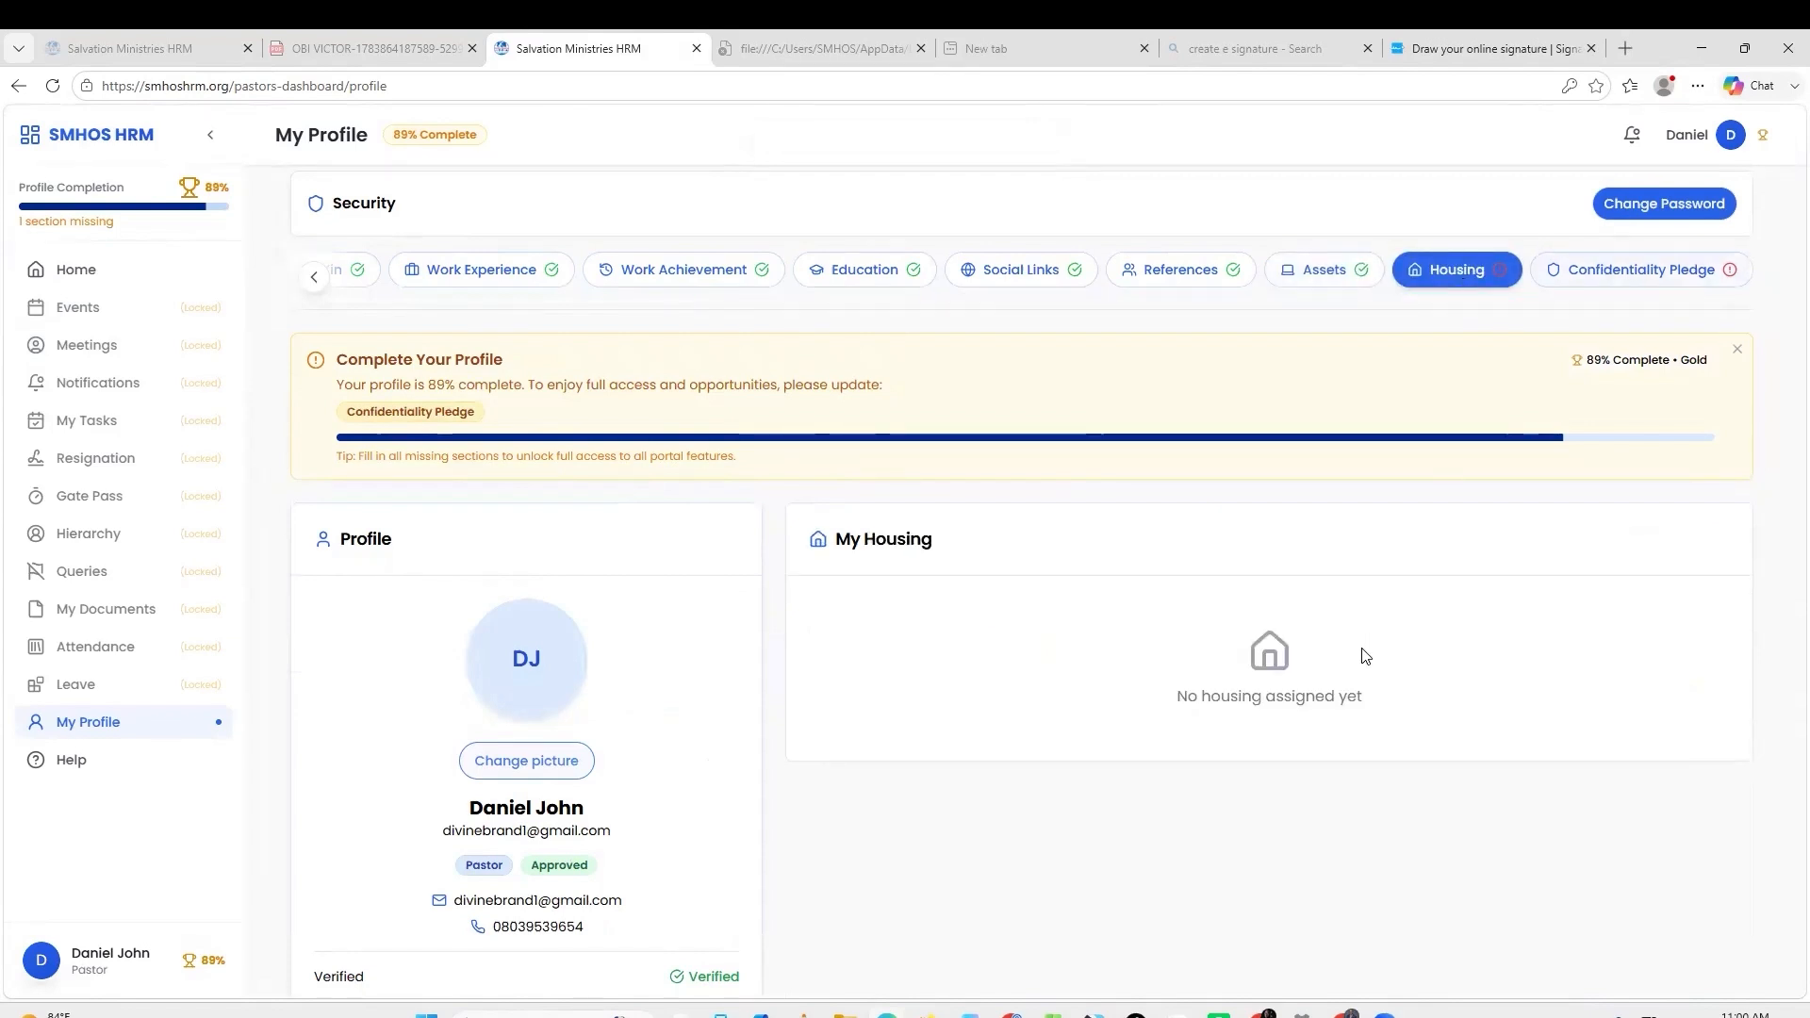
Sign the Confidentiality Pledge by entering your name in the Signature field.
click(1599, 283)
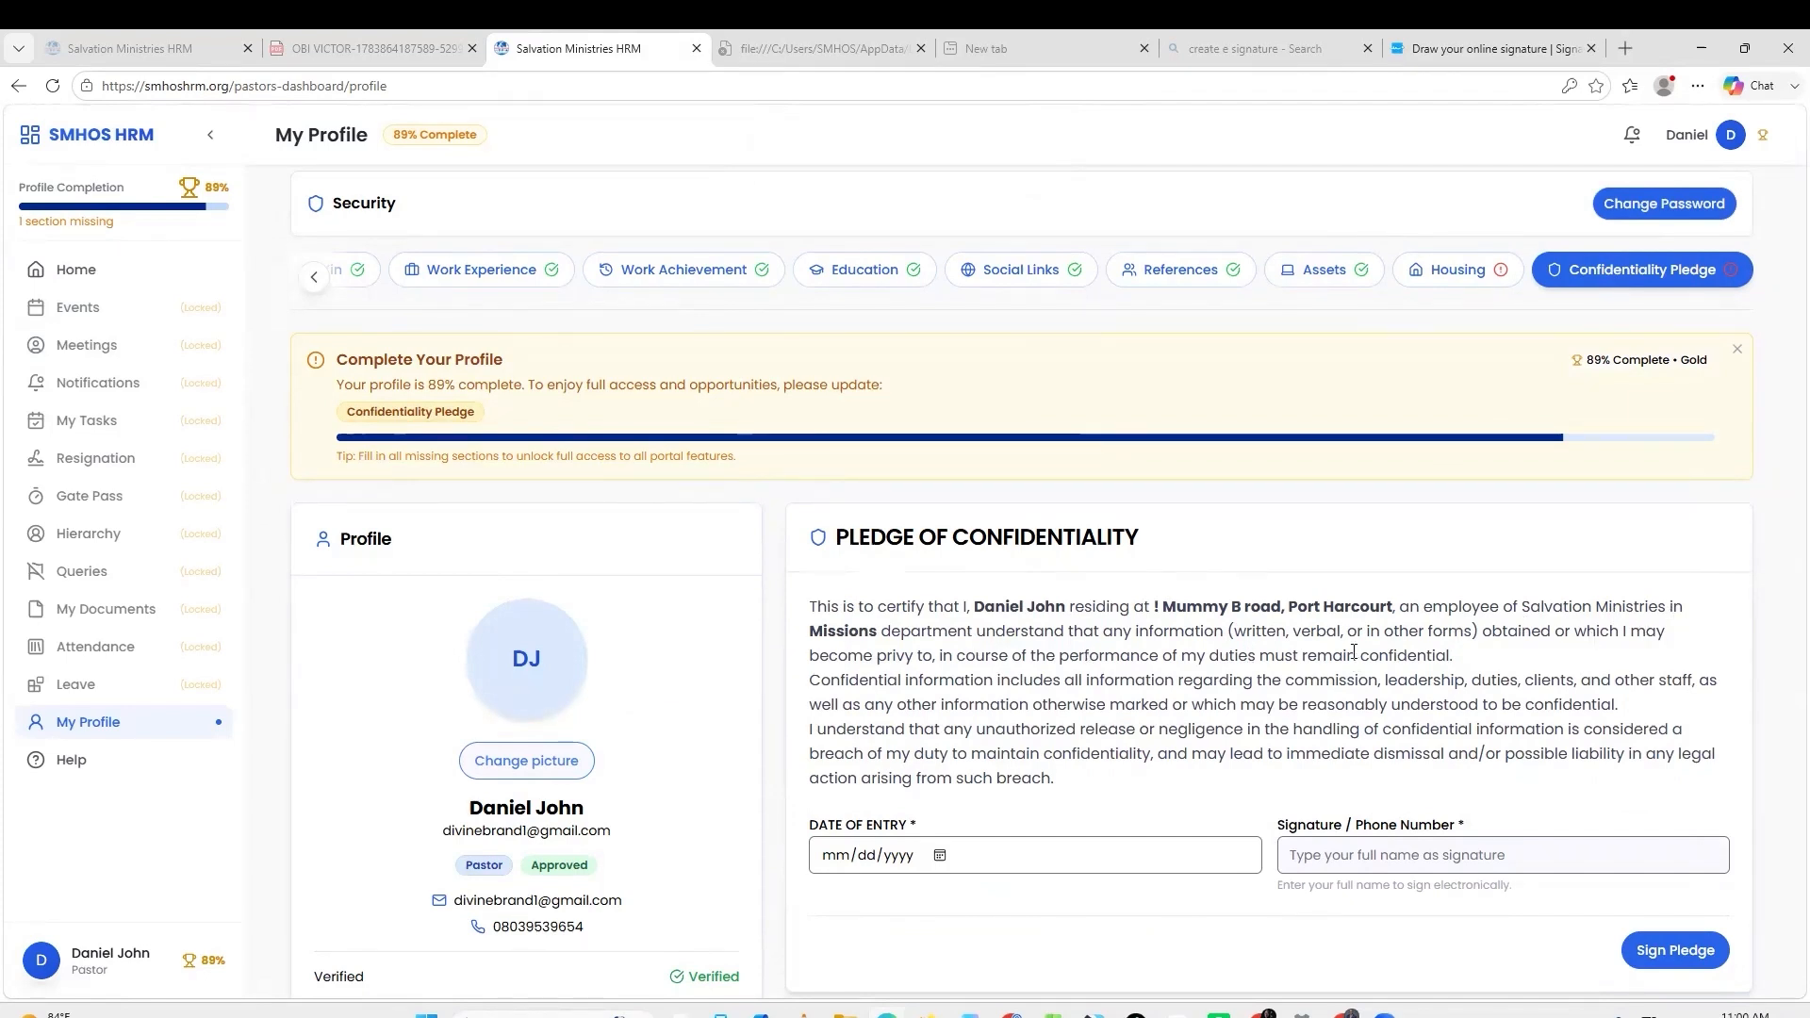
scroll(1495, 565, down, 1)
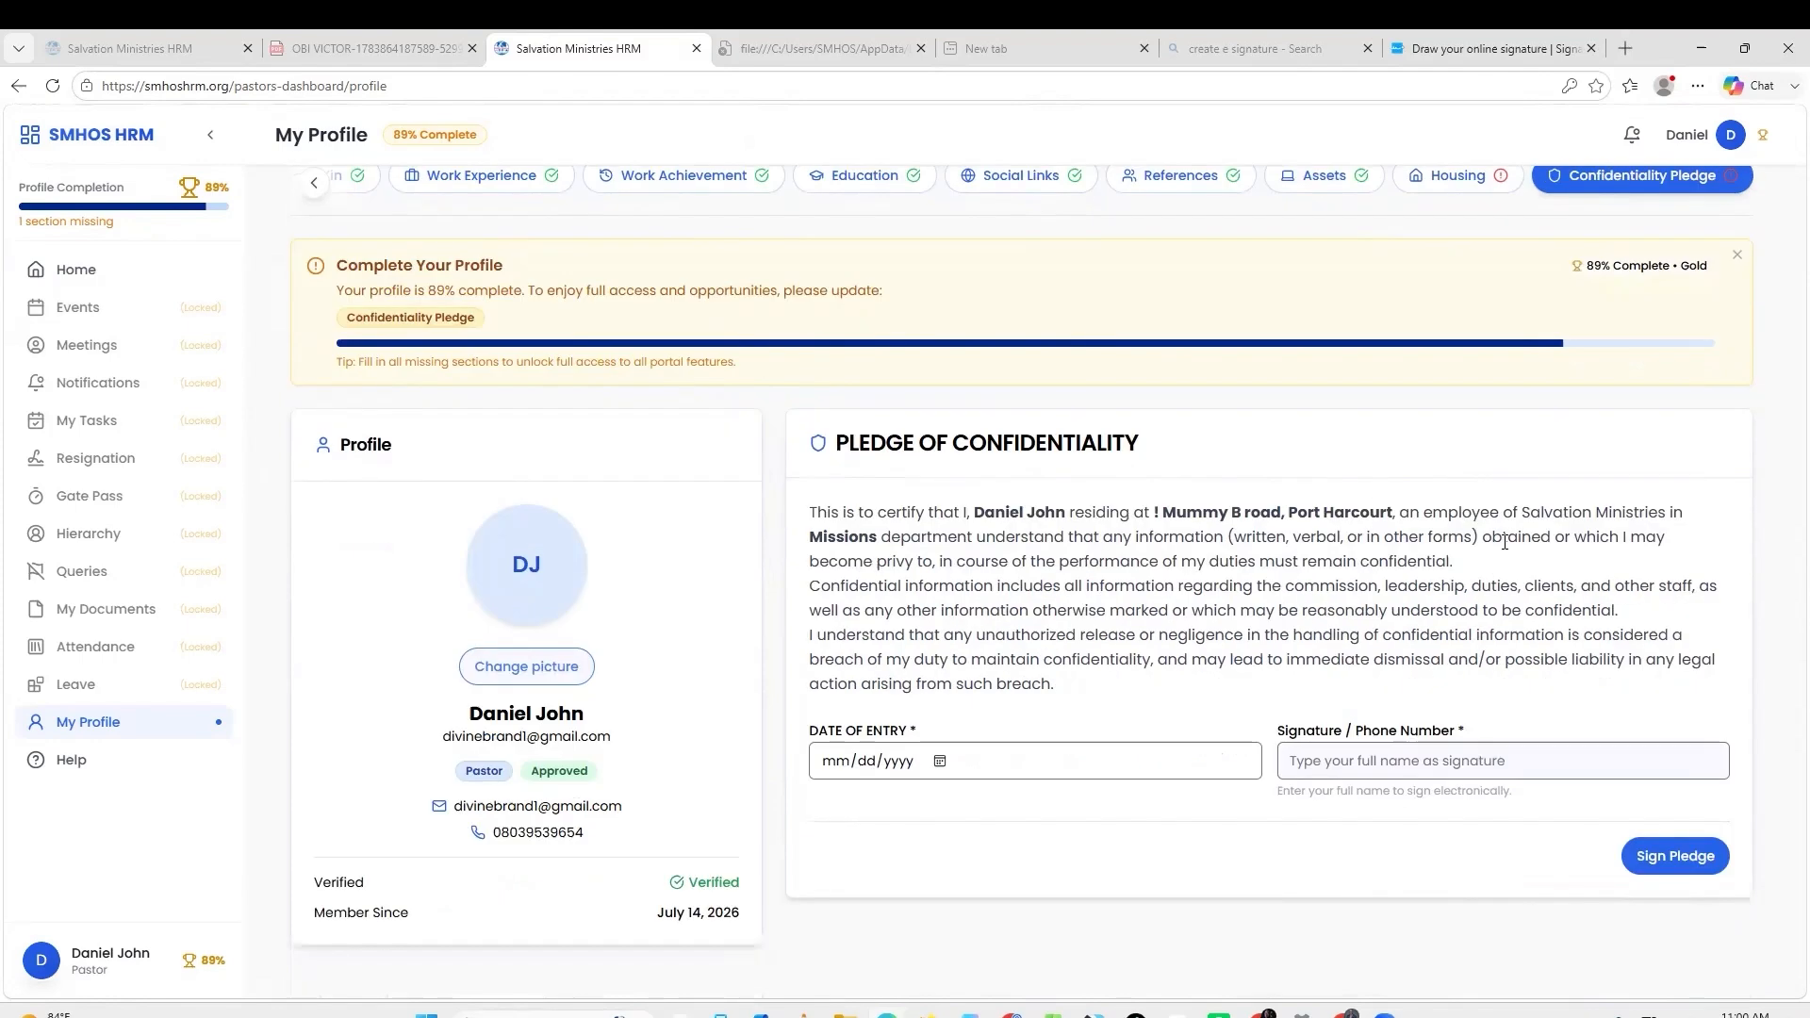
click(1415, 754)
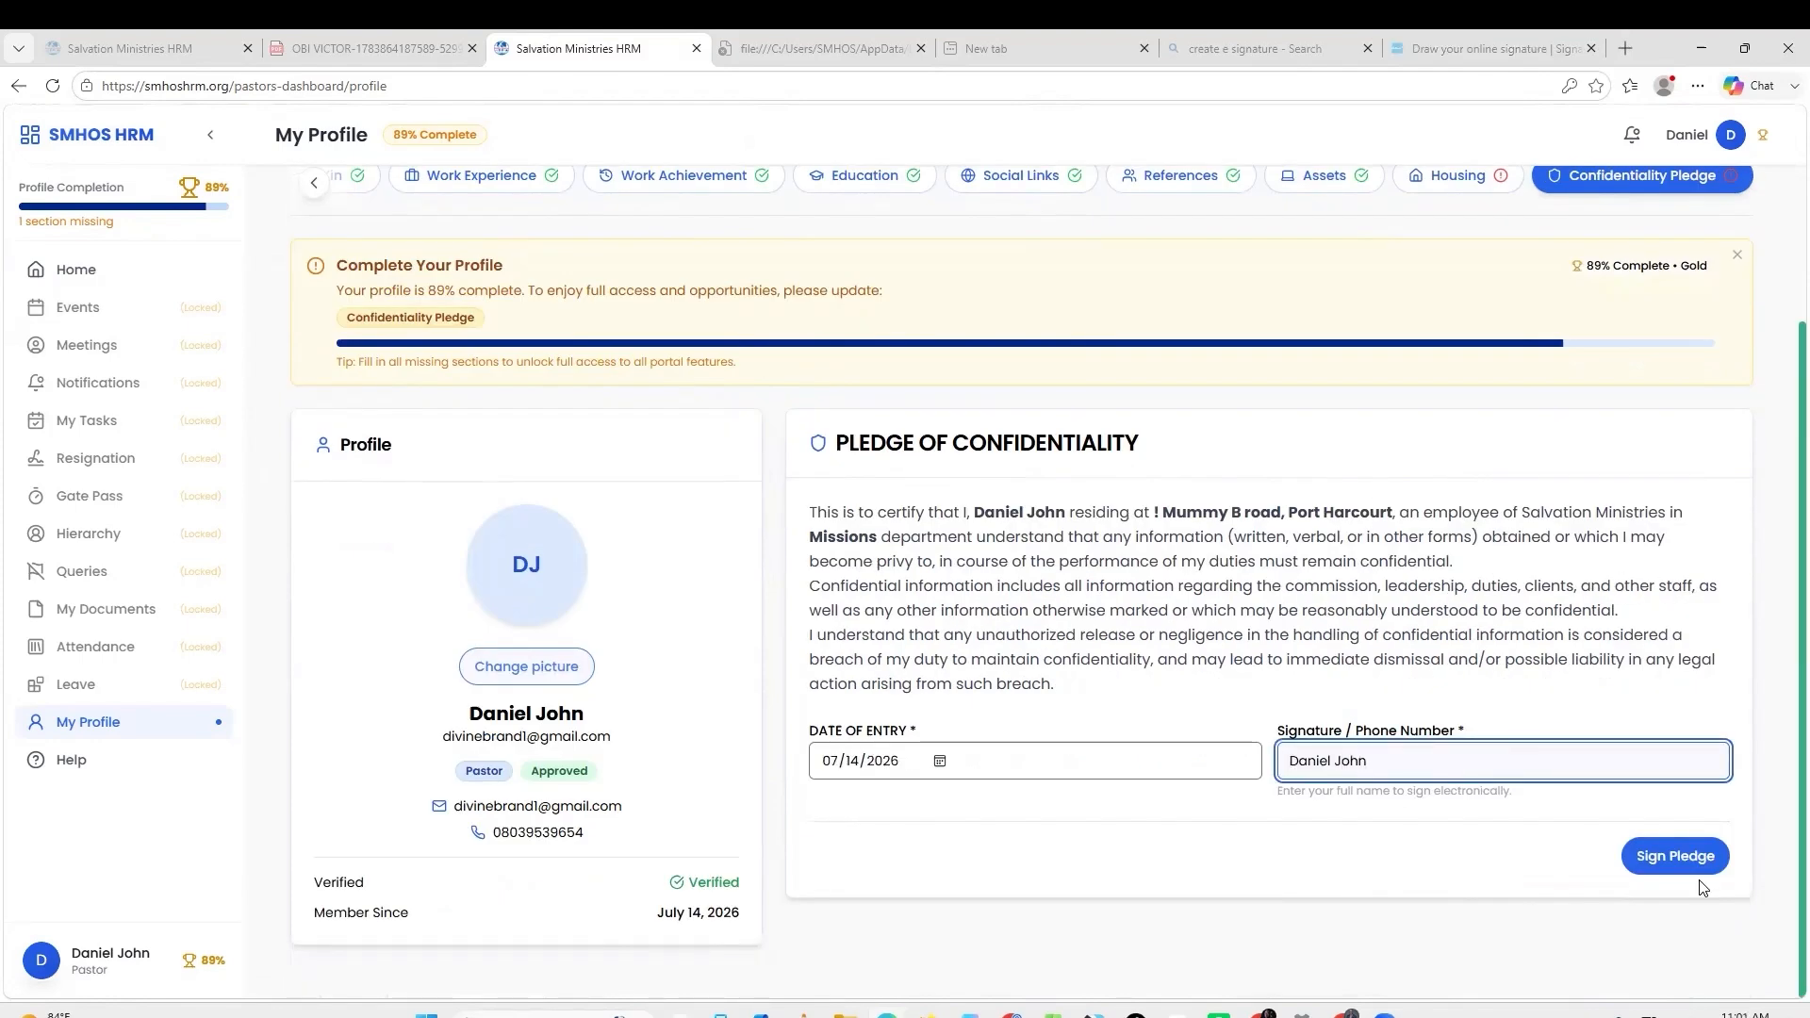
click(1676, 862)
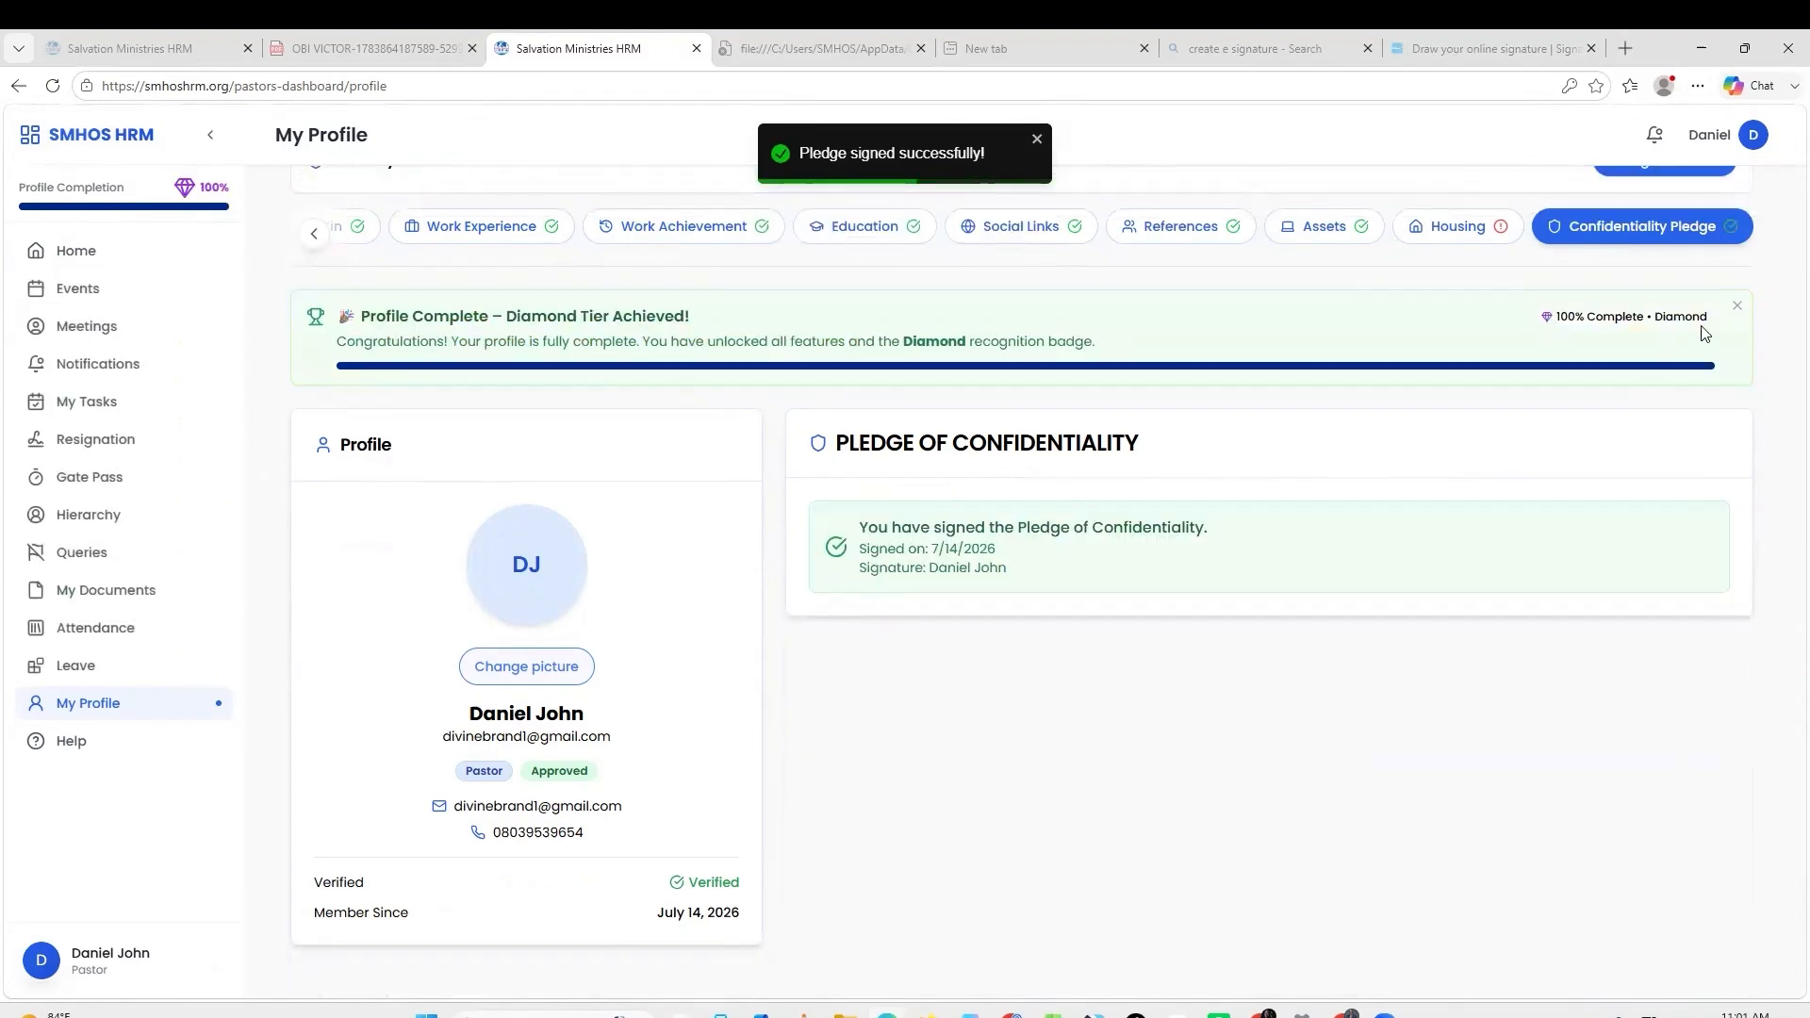
click(85, 251)
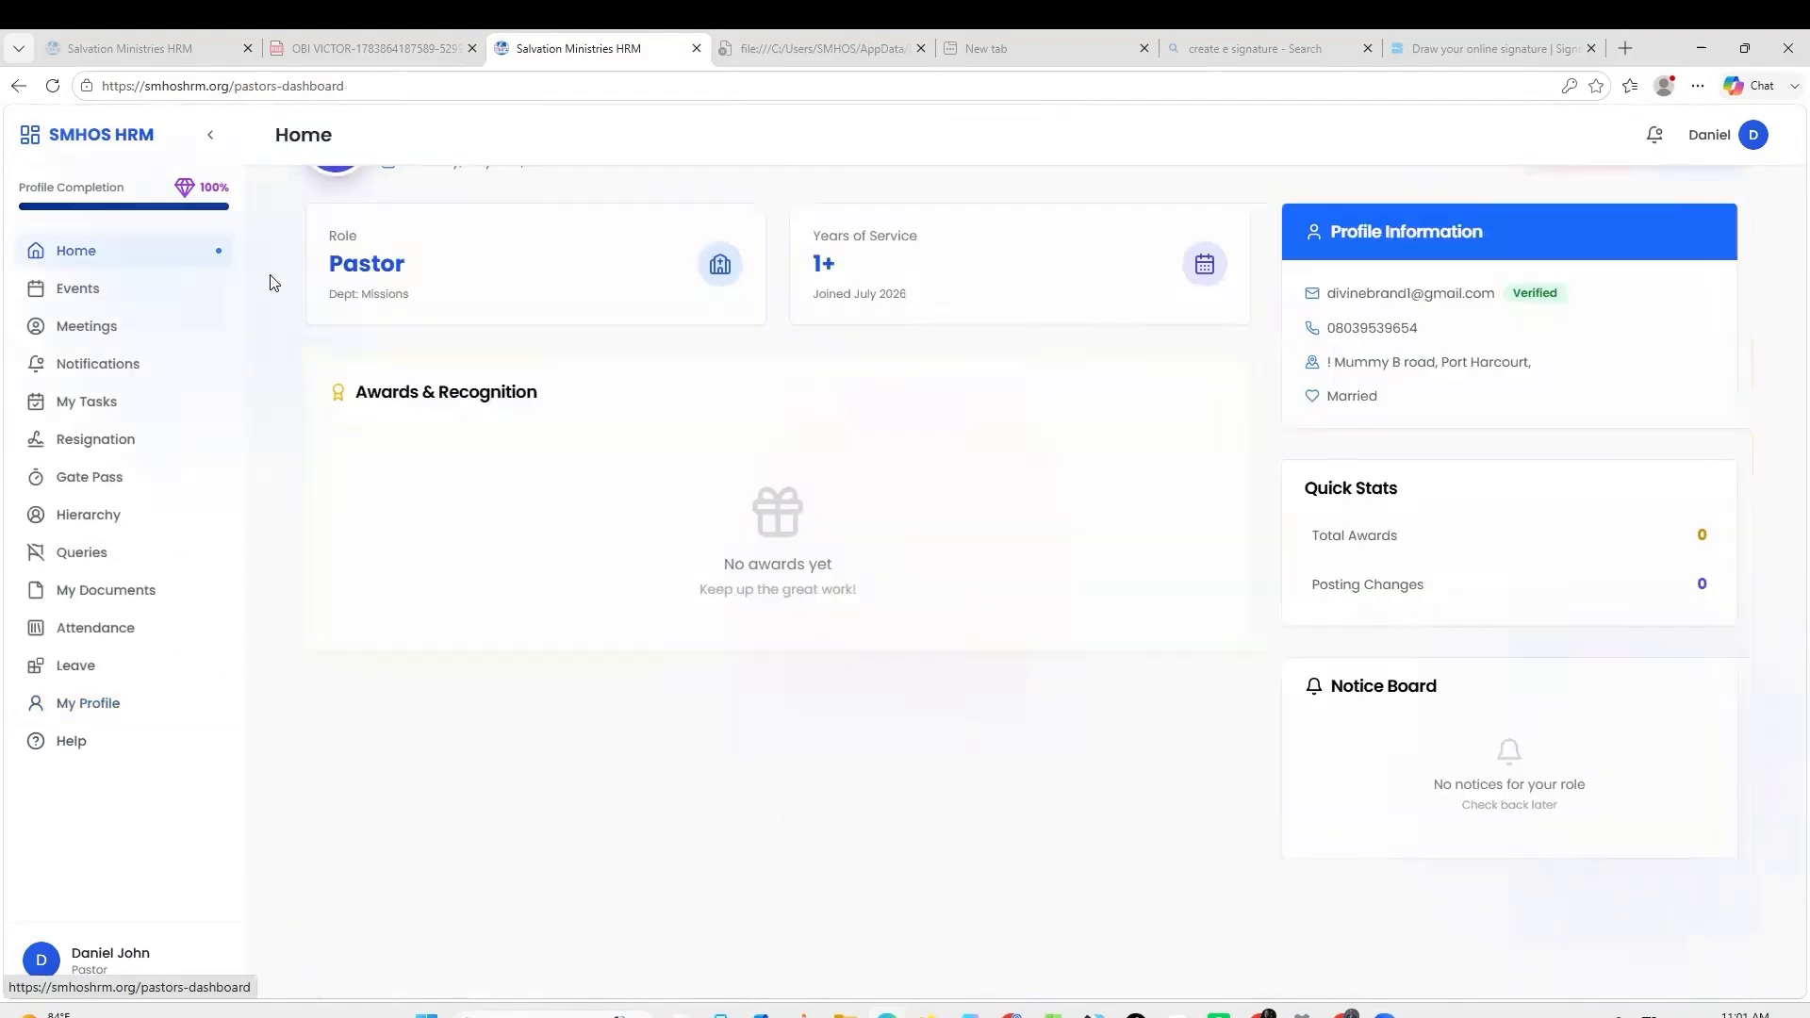
Visit the Events calendar, check unread notifications, then view the Notifications and Meetings pages.
click(135, 299)
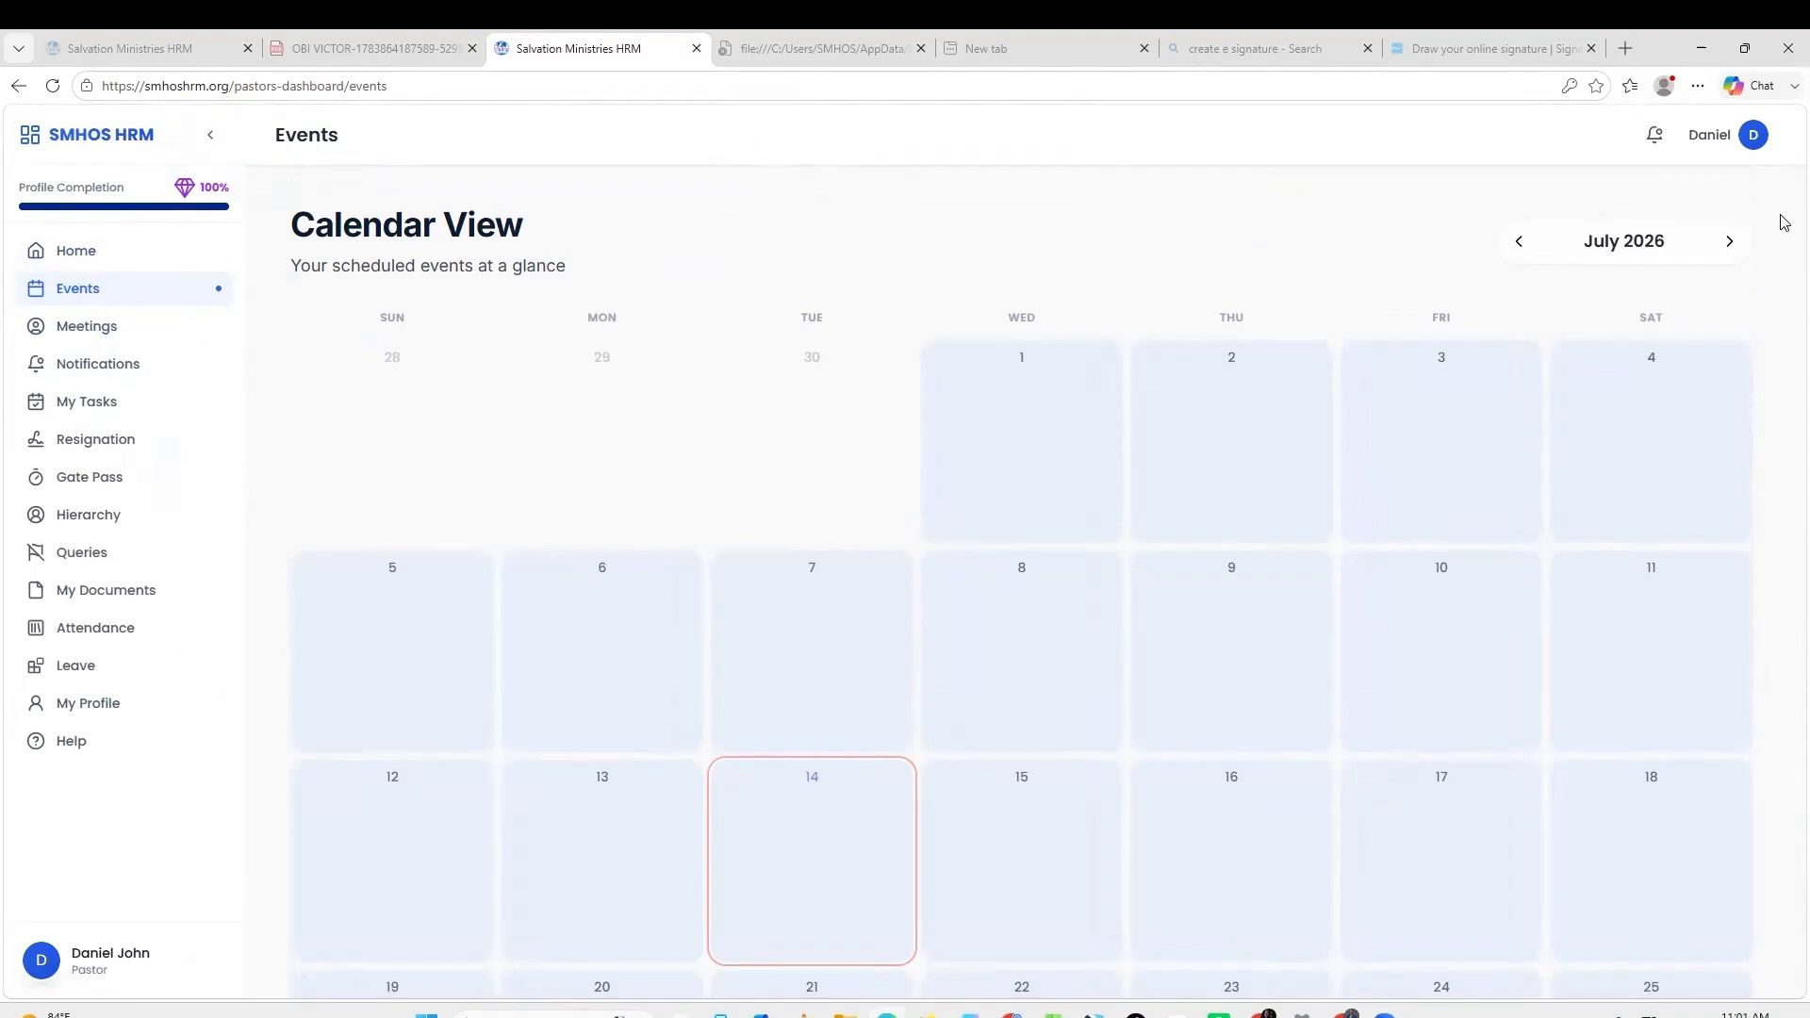
click(1658, 138)
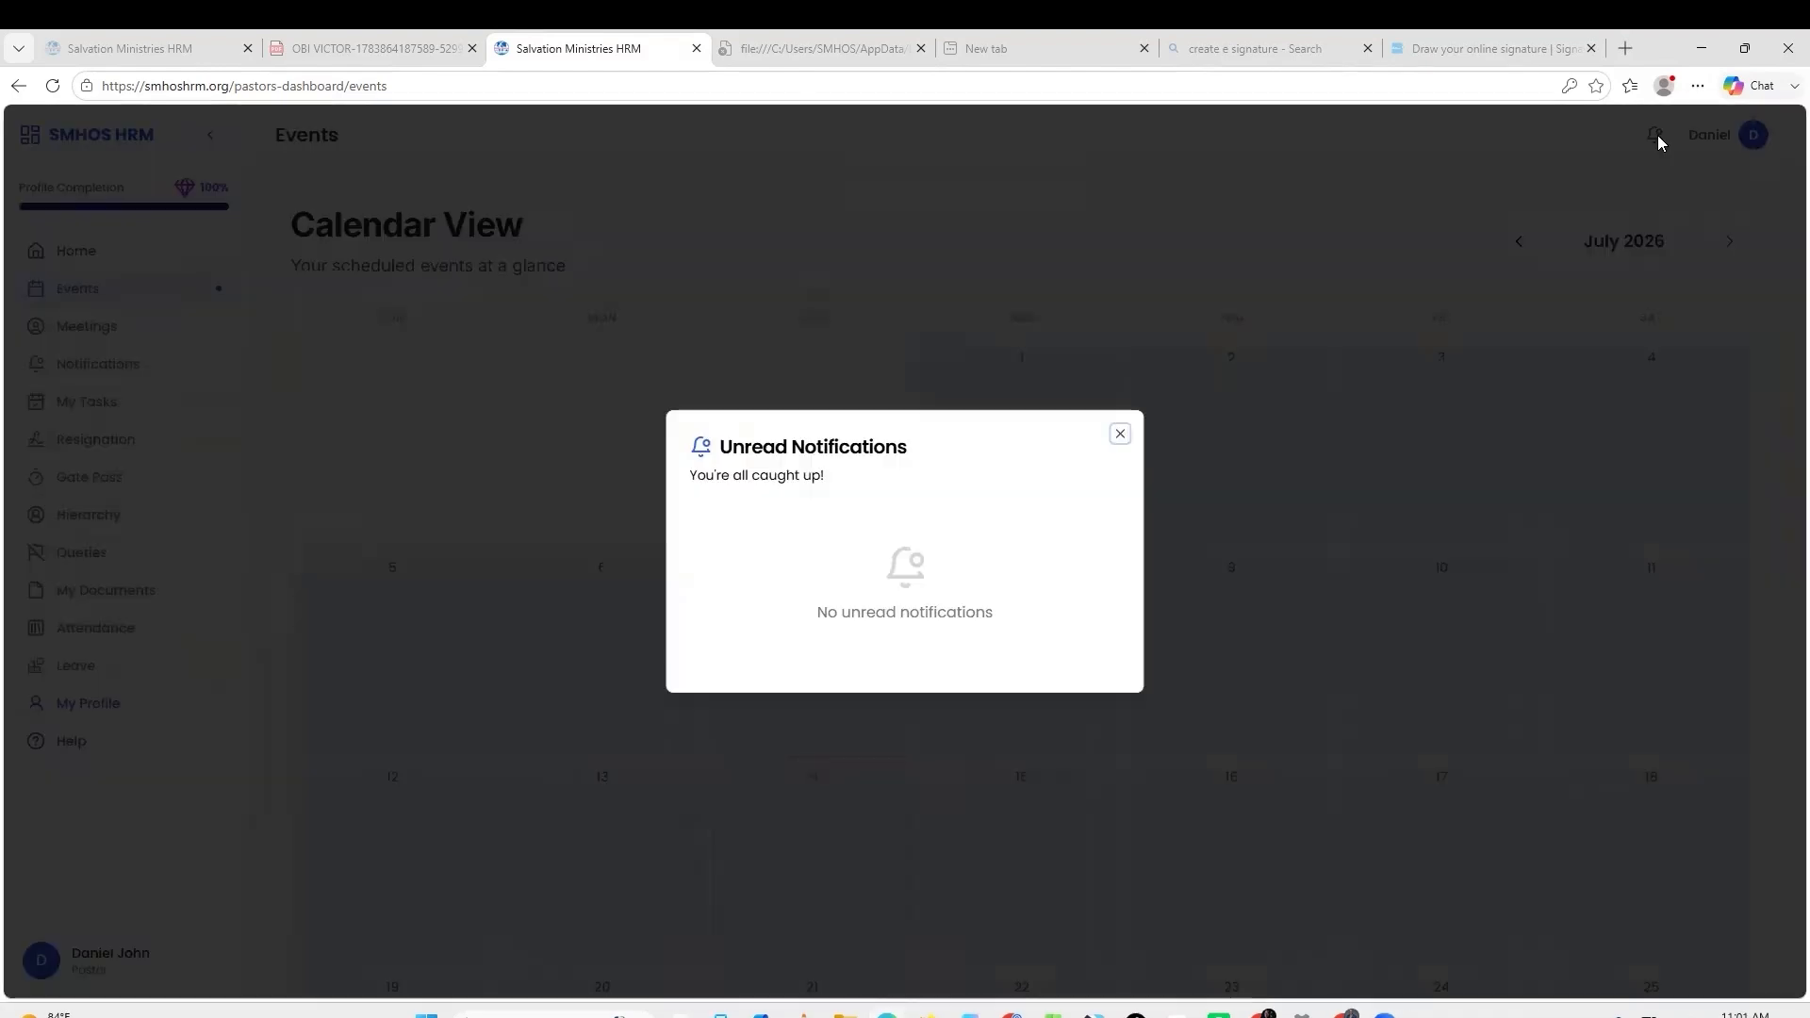
click(1120, 434)
click(127, 365)
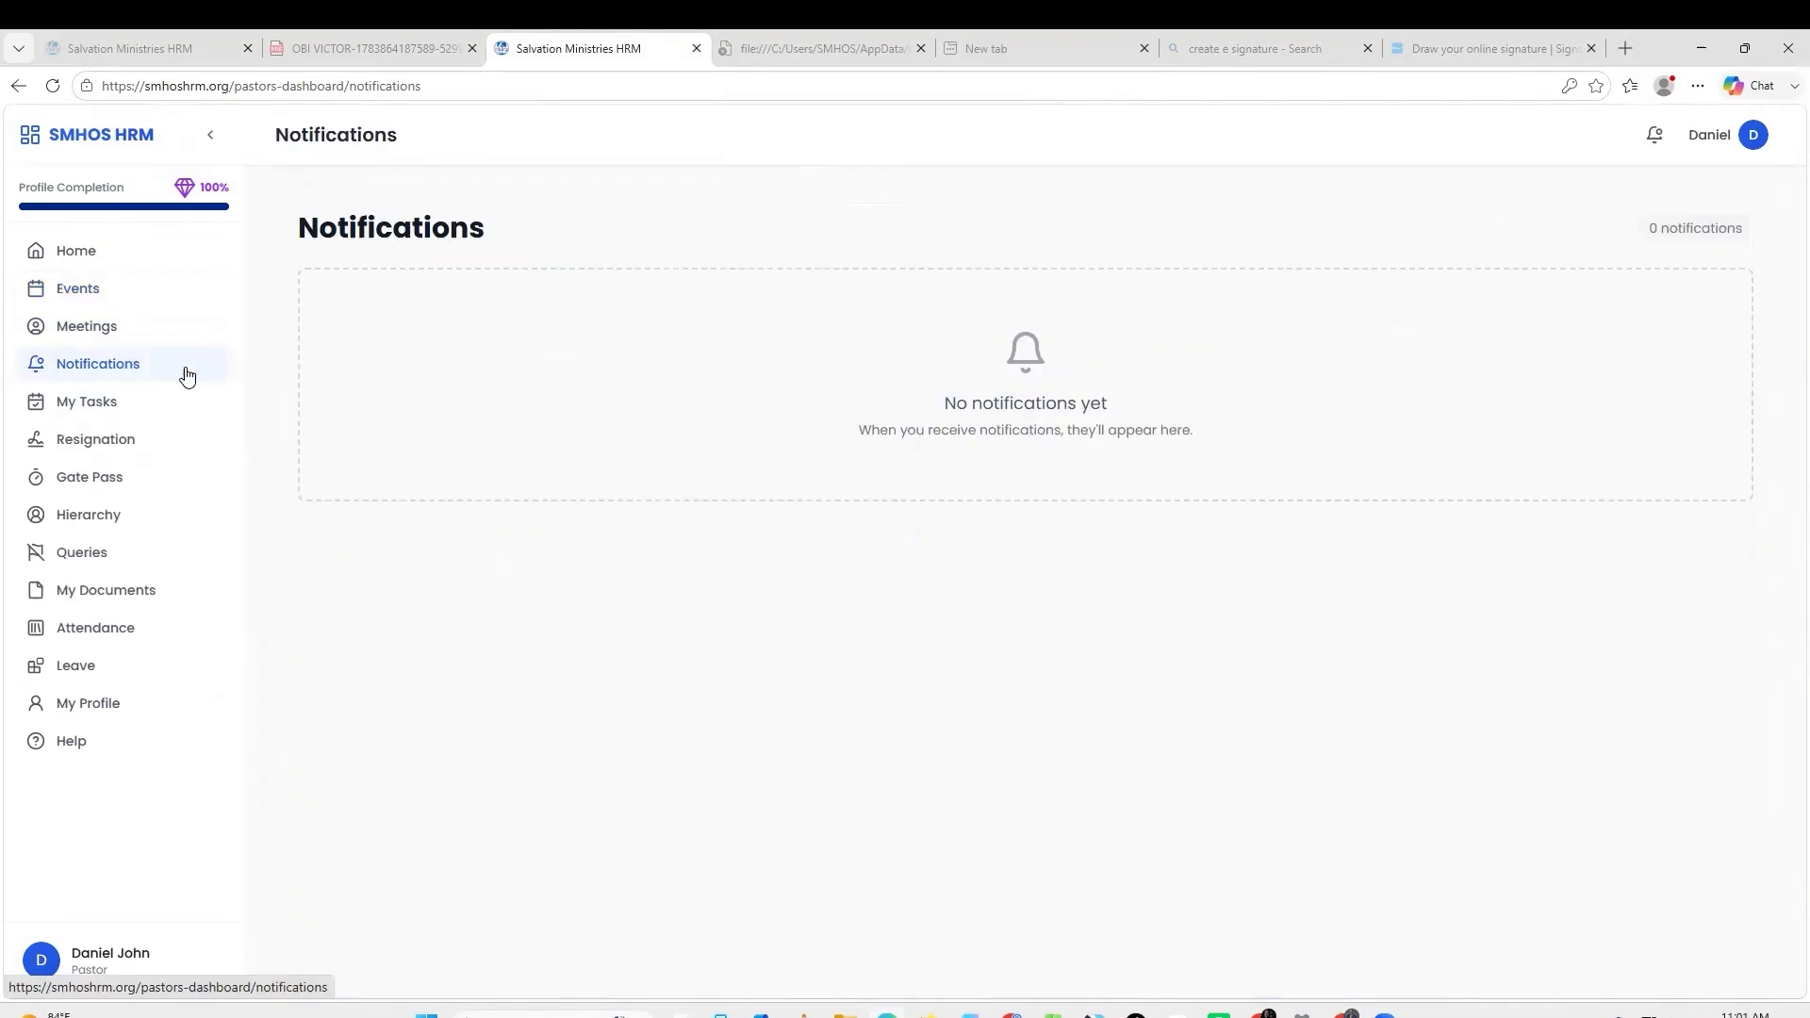
click(143, 332)
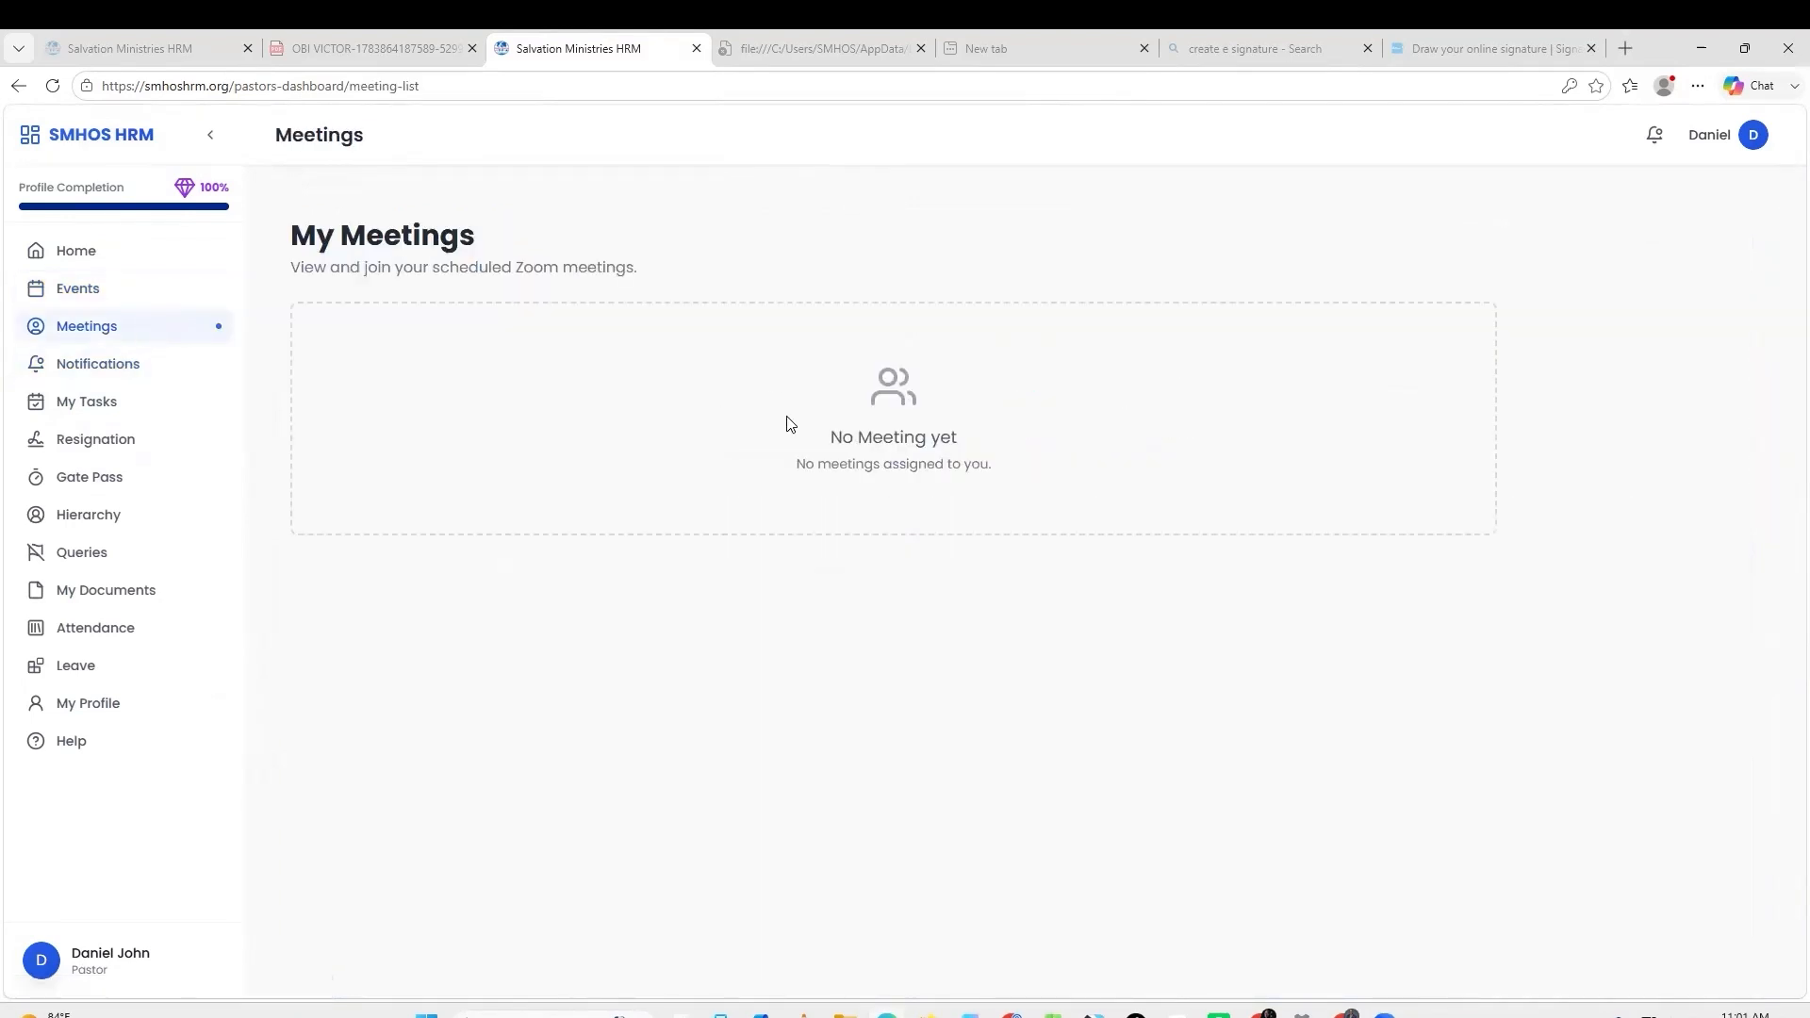
Browse the Resignation, Gate Pass, Hierarchy, Queries, My Documents and Attendance pages.
click(127, 447)
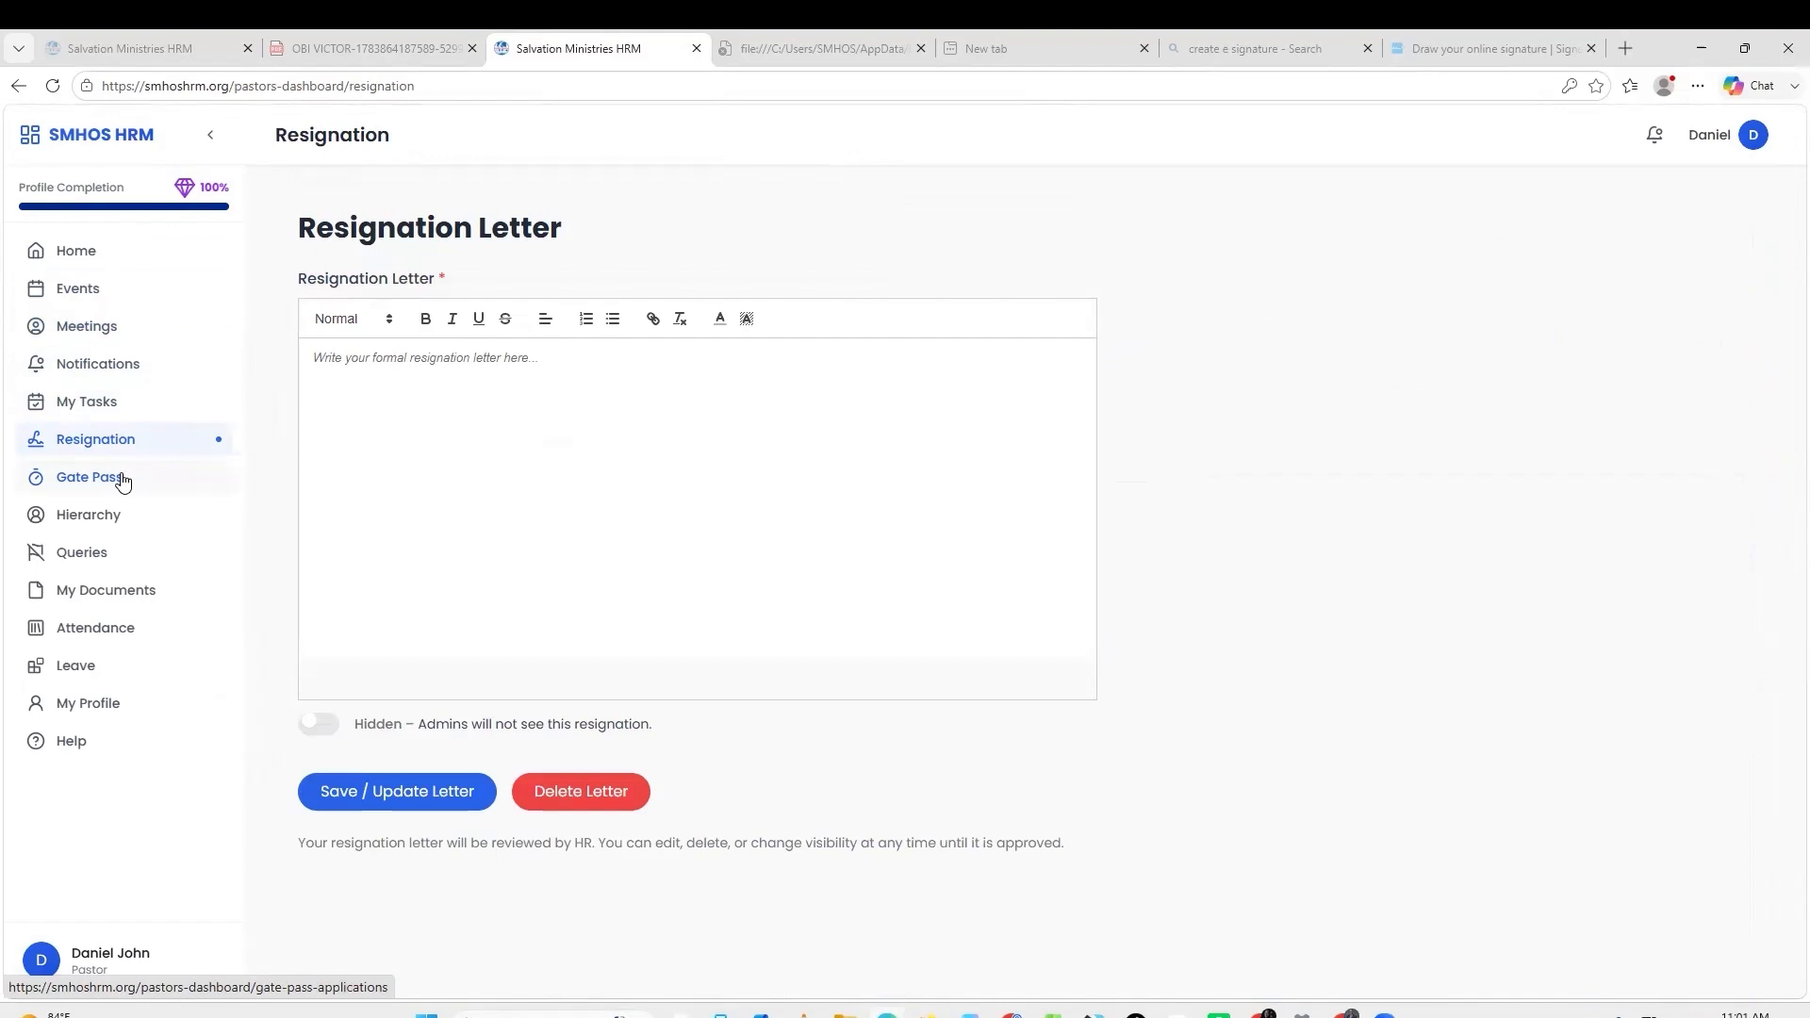
click(123, 478)
click(117, 515)
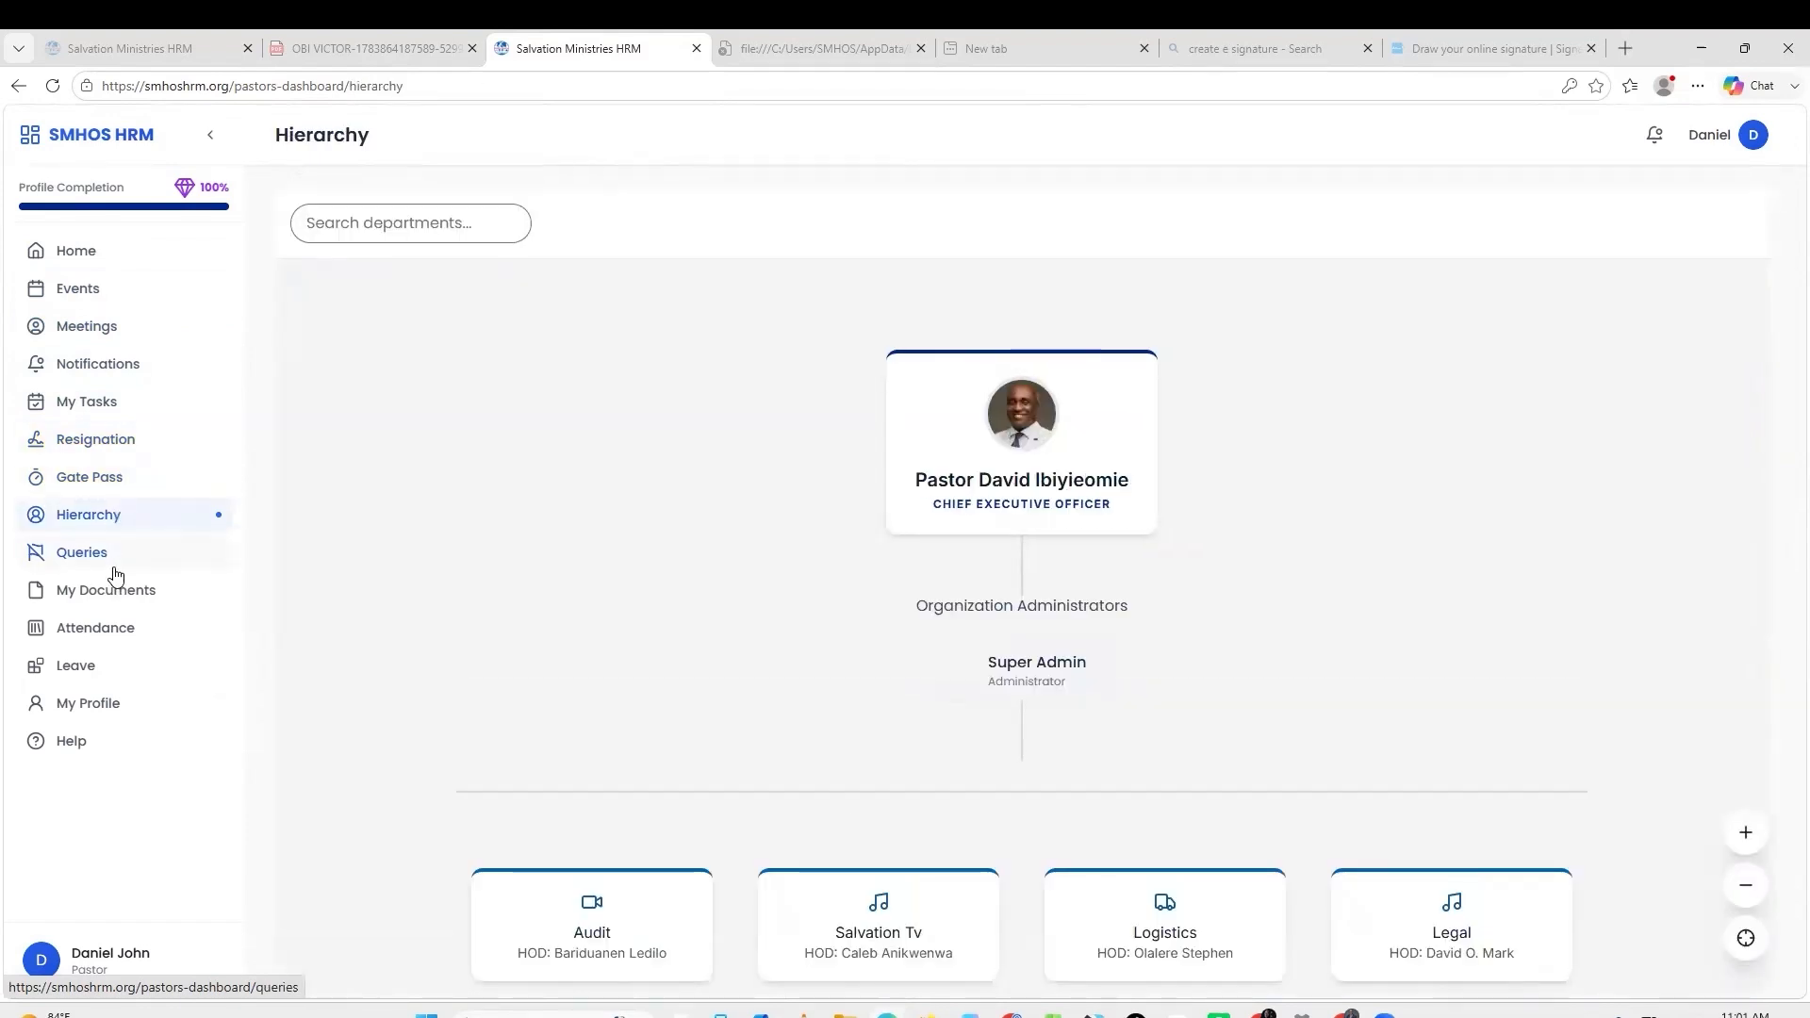
click(99, 564)
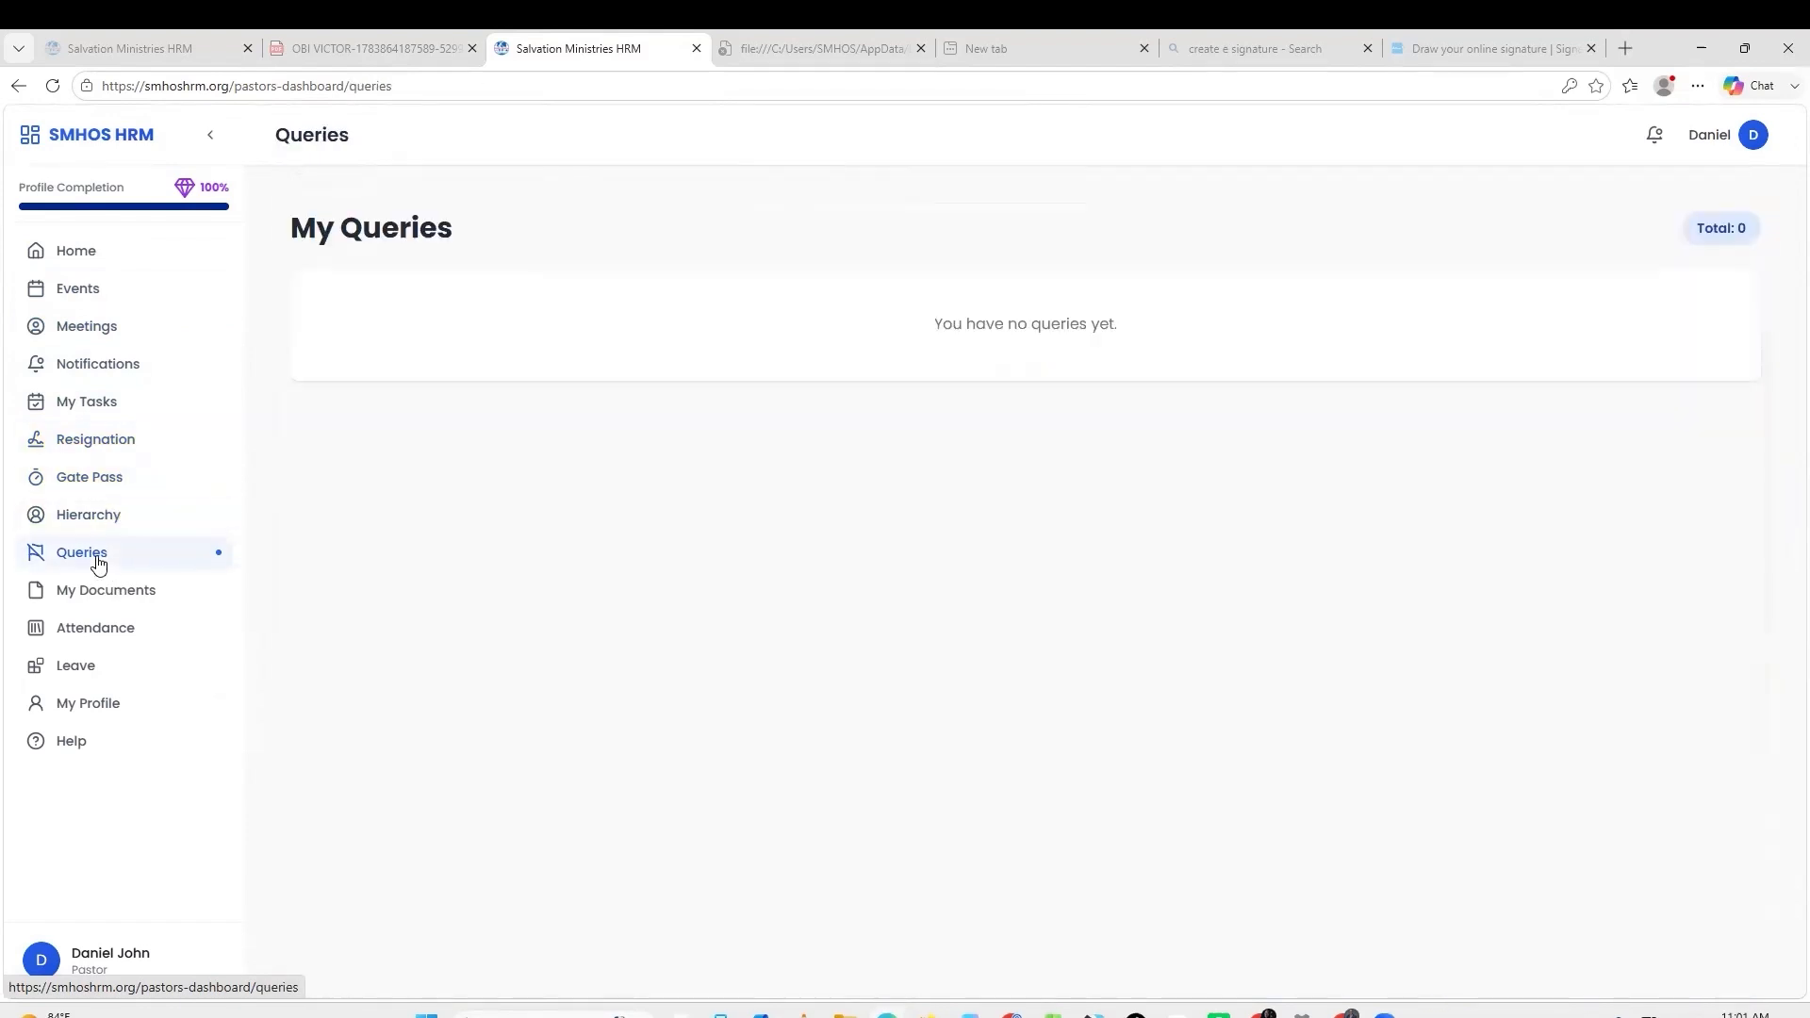
click(137, 594)
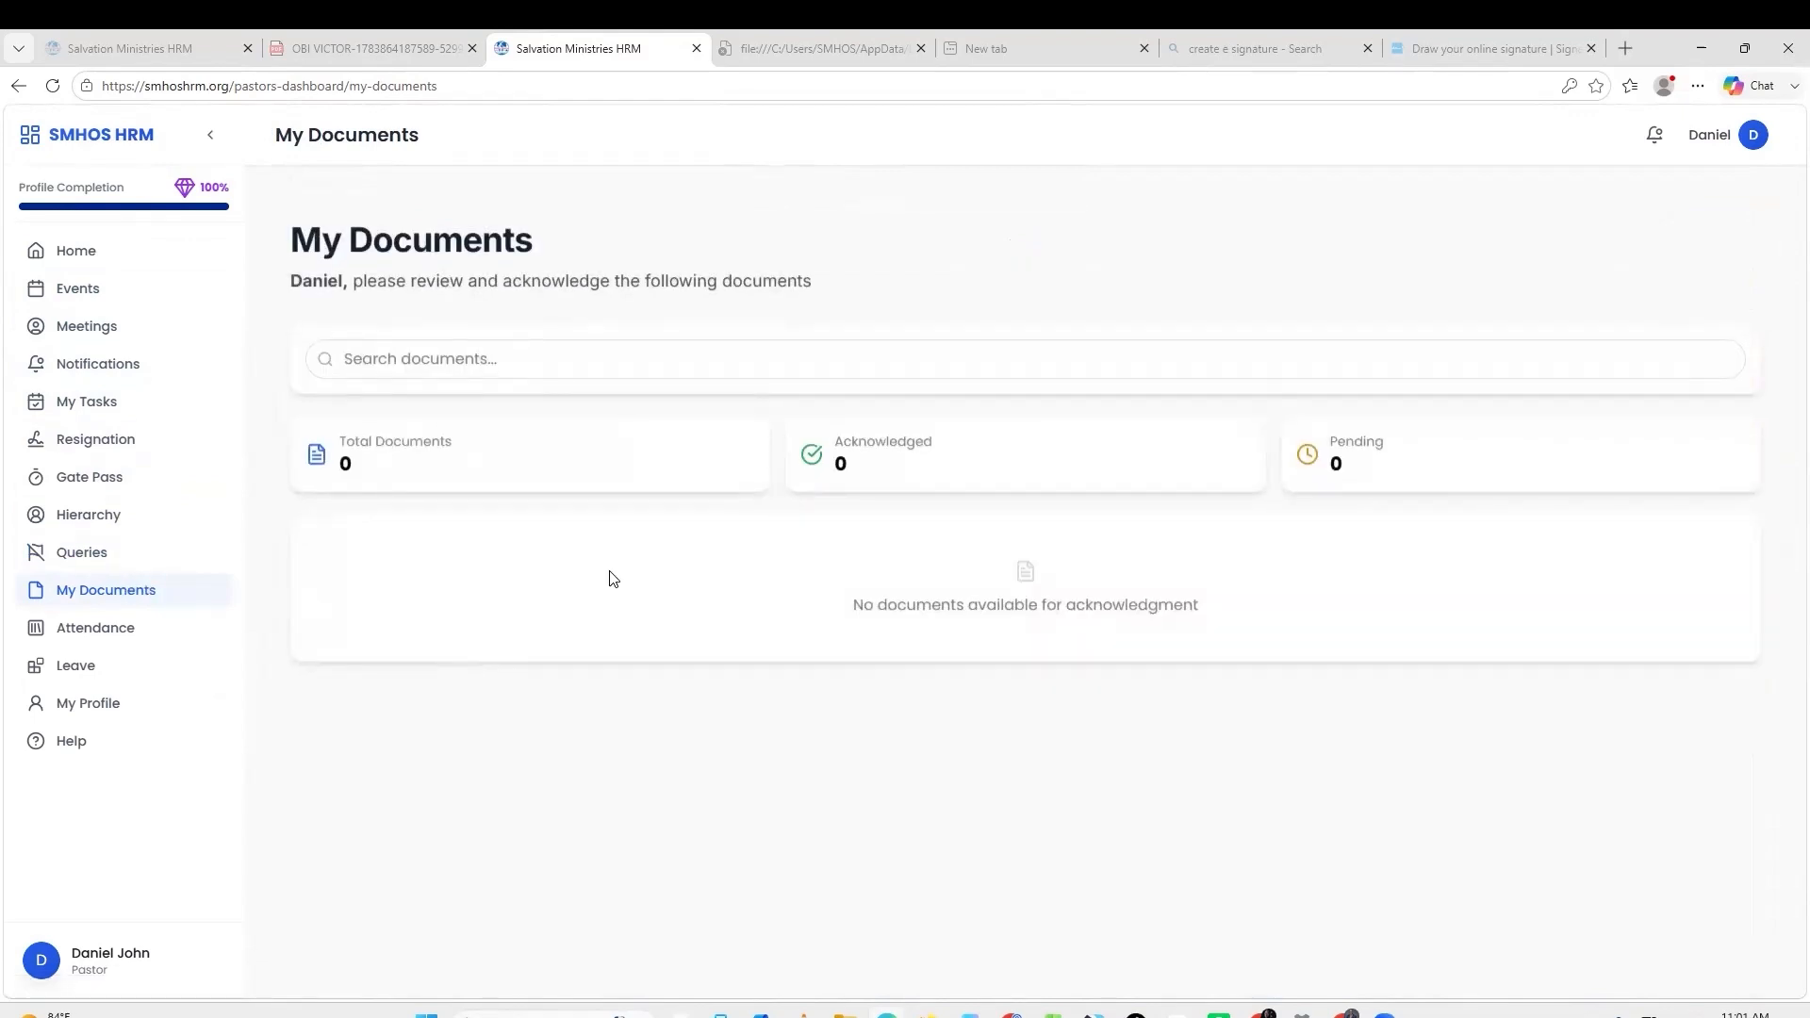
click(125, 626)
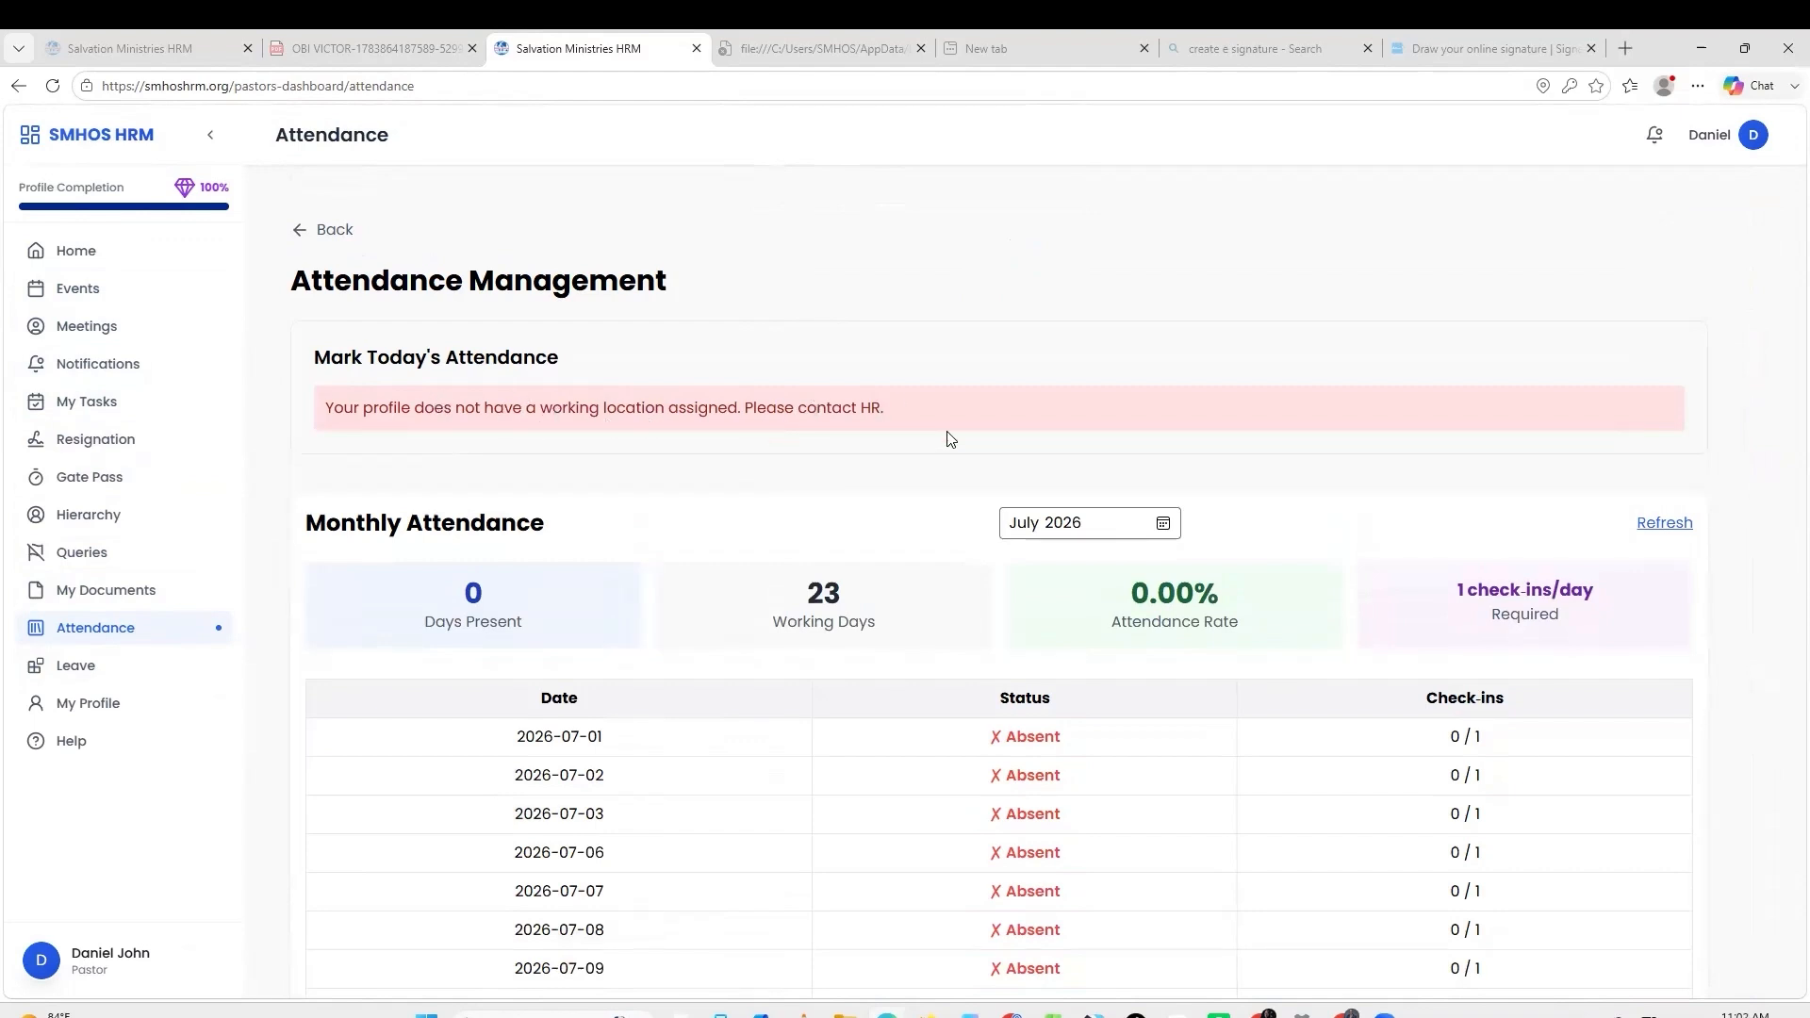
View My Profile, then read the Help Center answer on changing password.
click(109, 709)
click(104, 741)
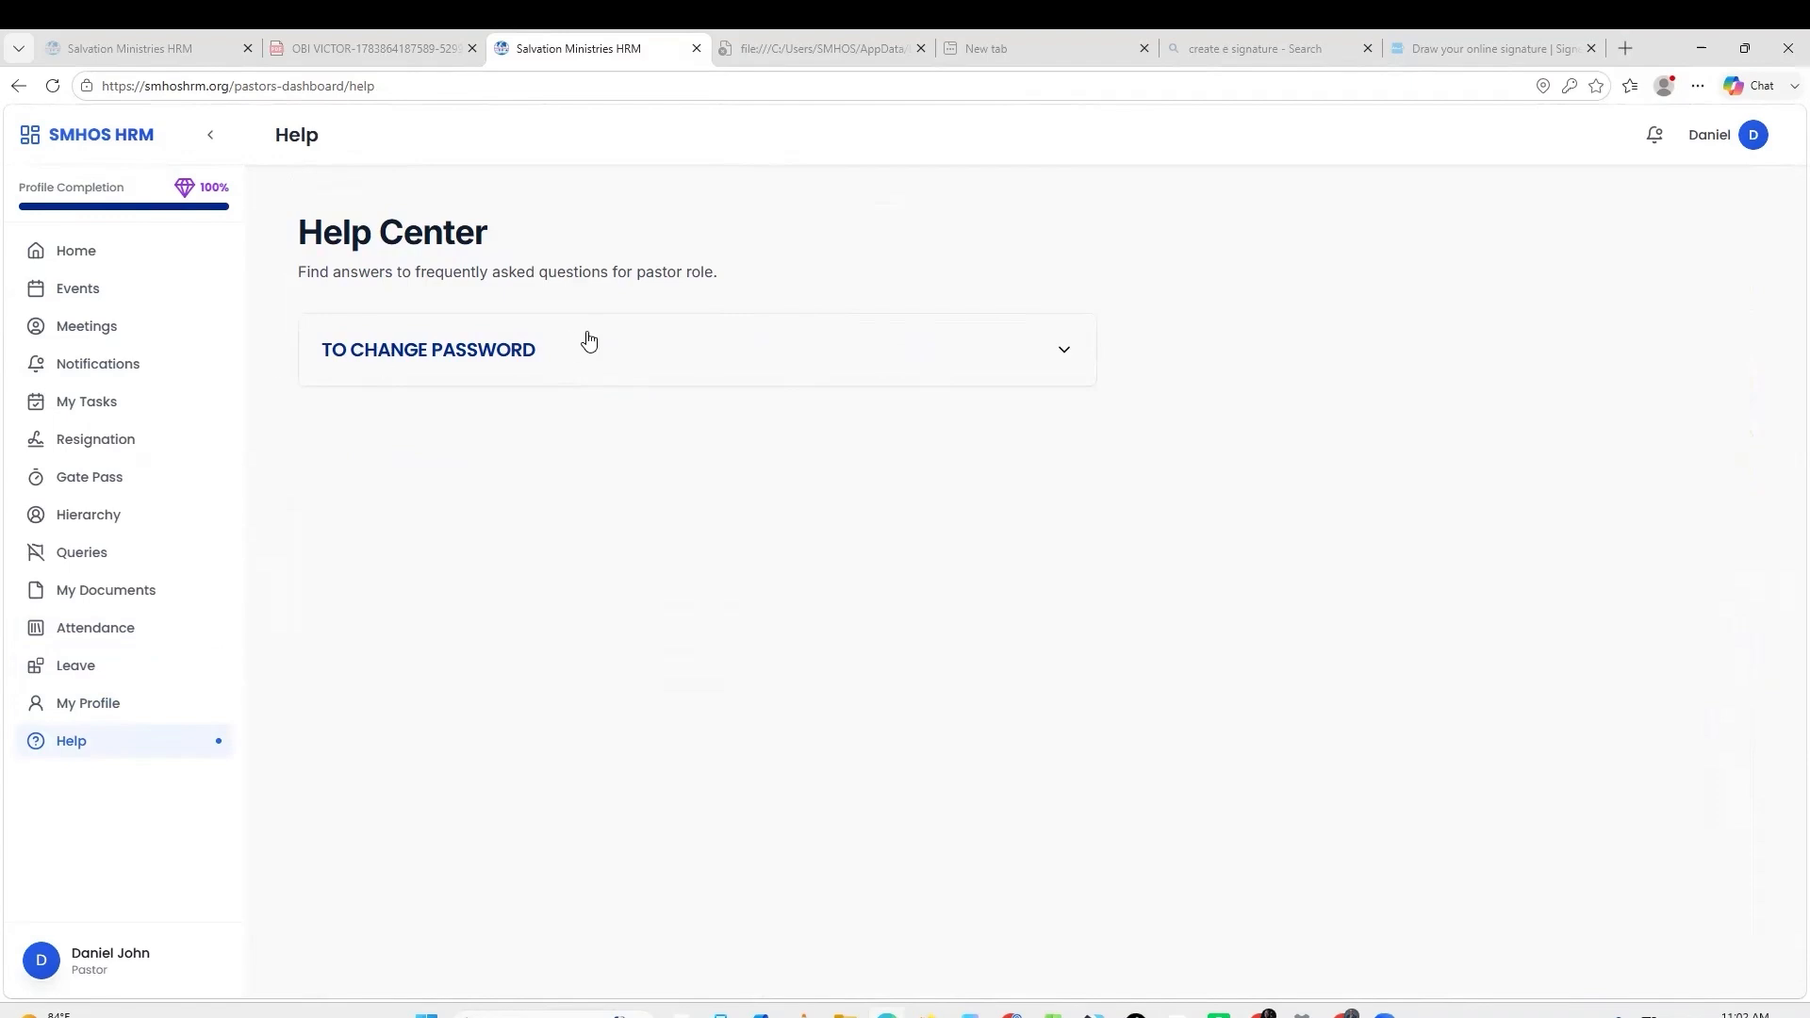
click(637, 350)
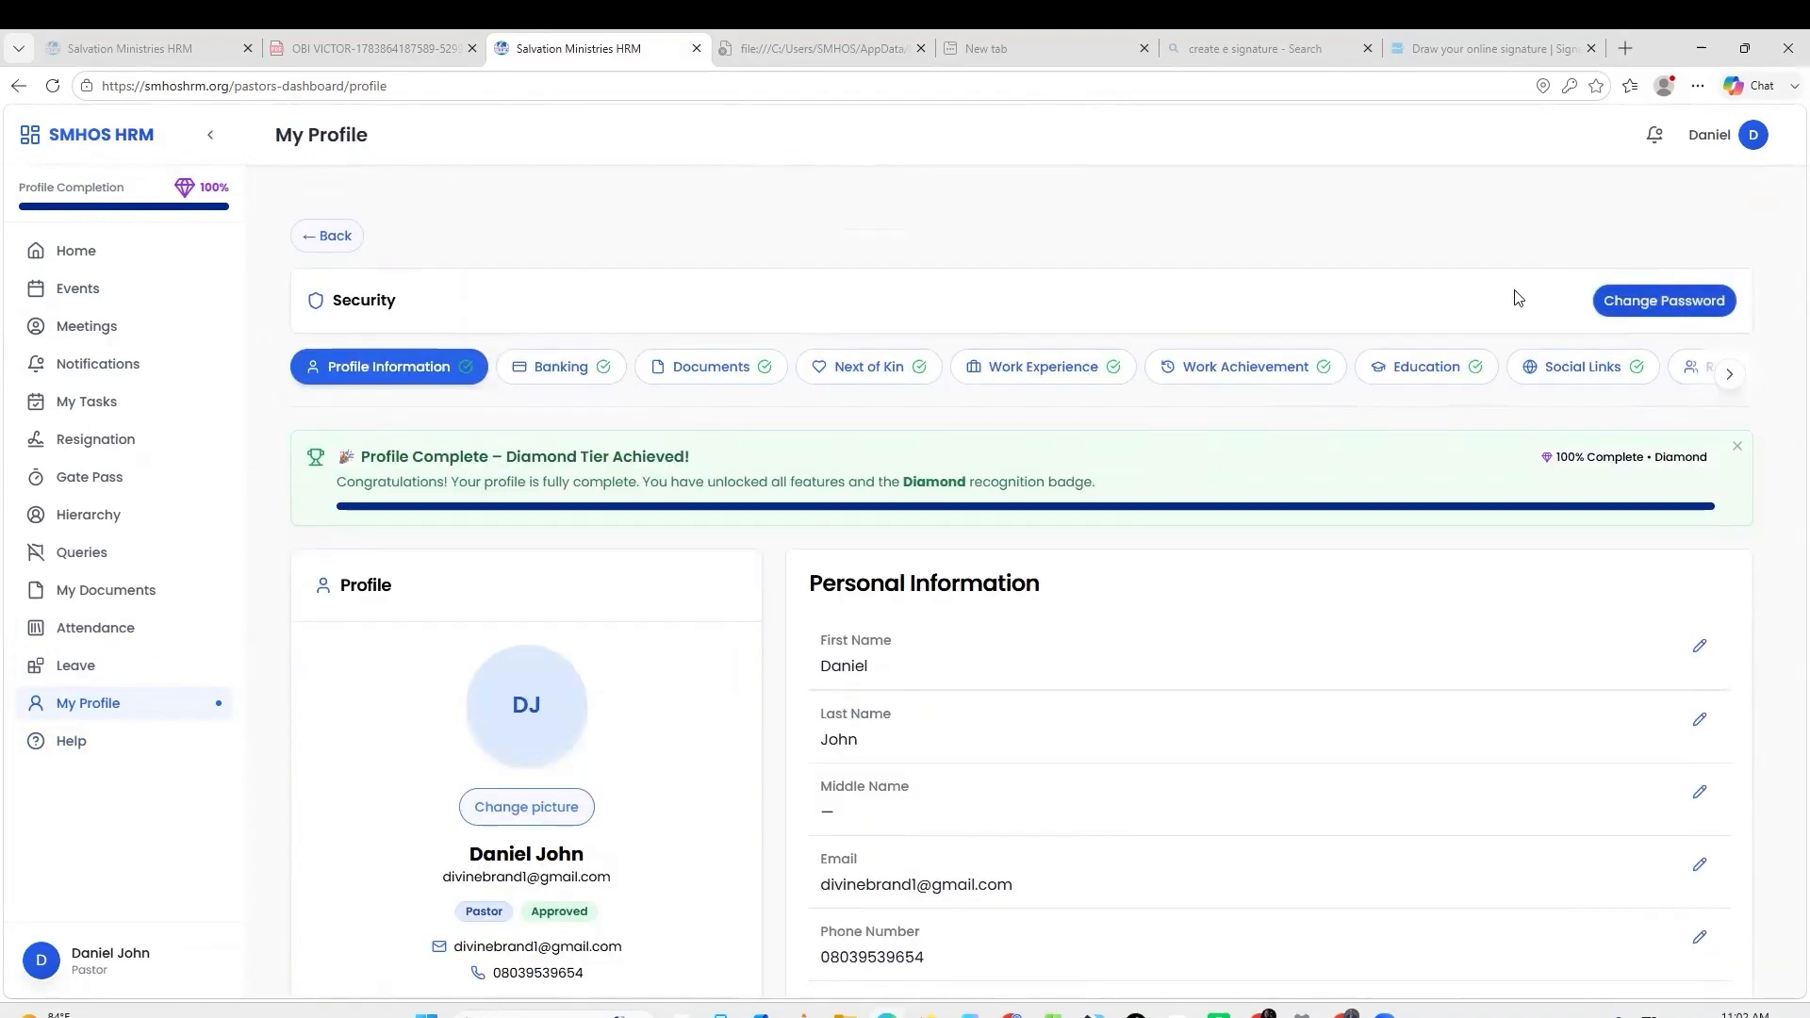
click(1650, 303)
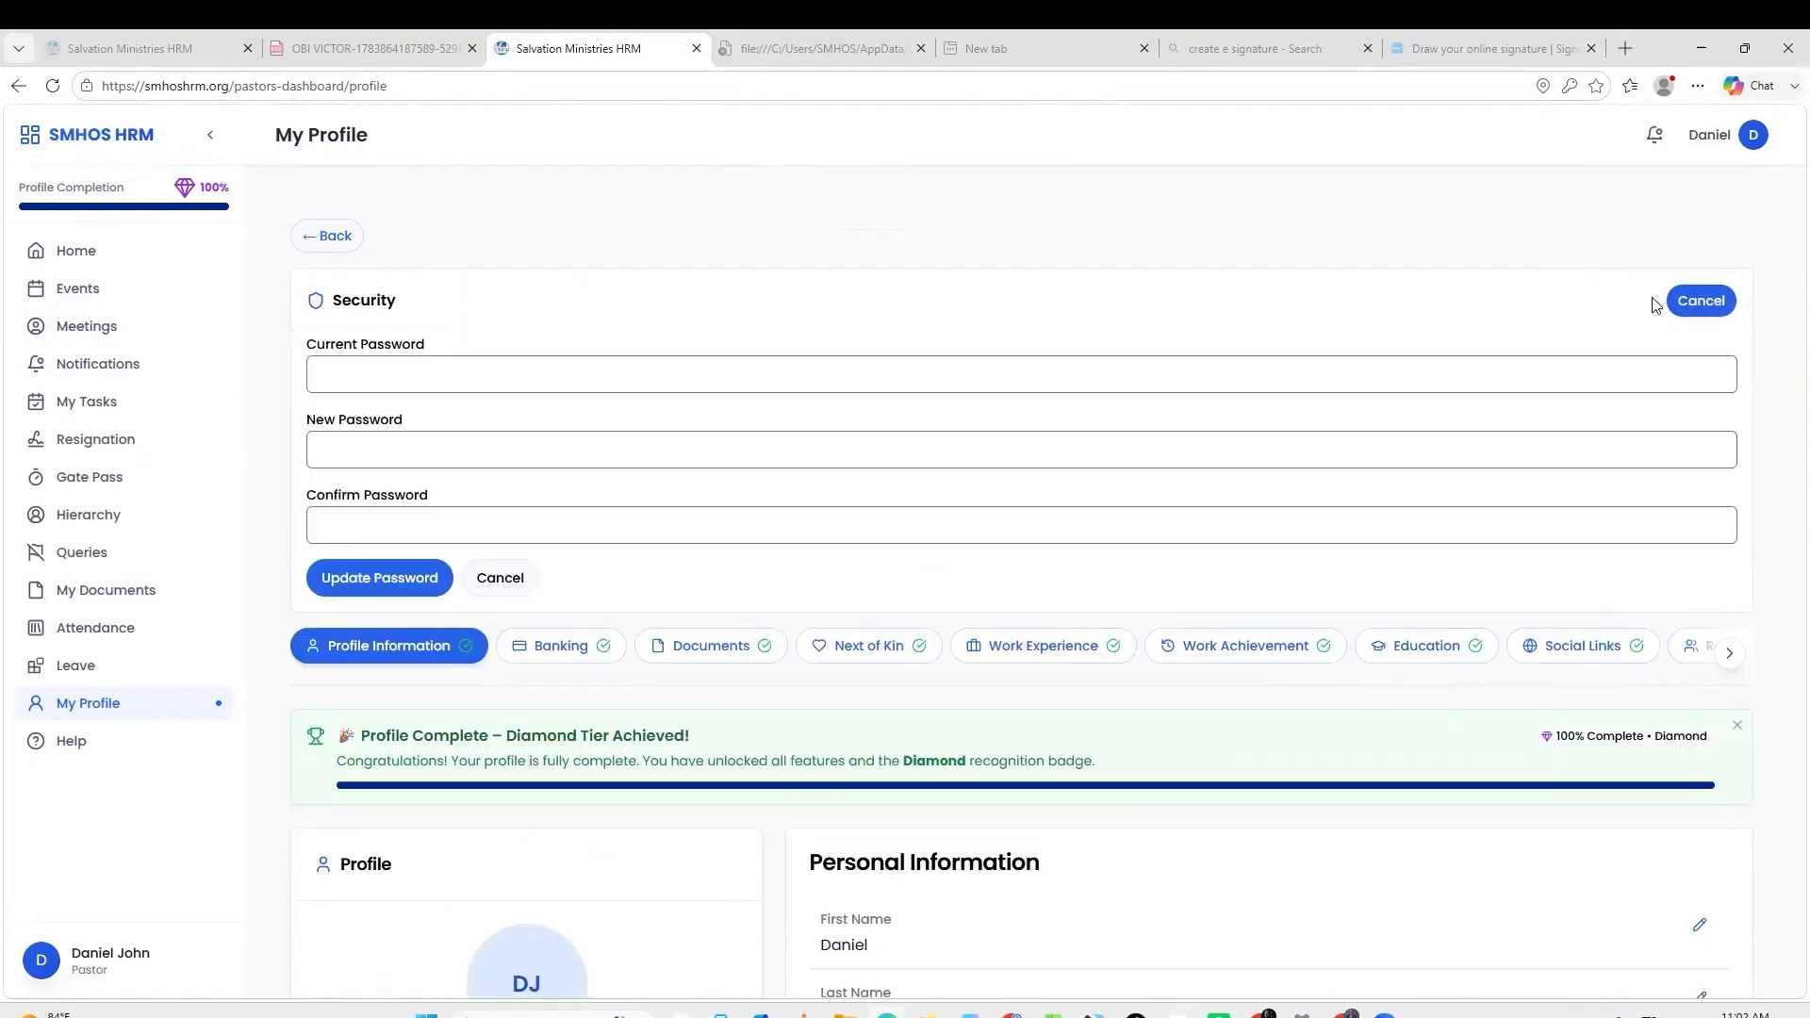
click(426, 372)
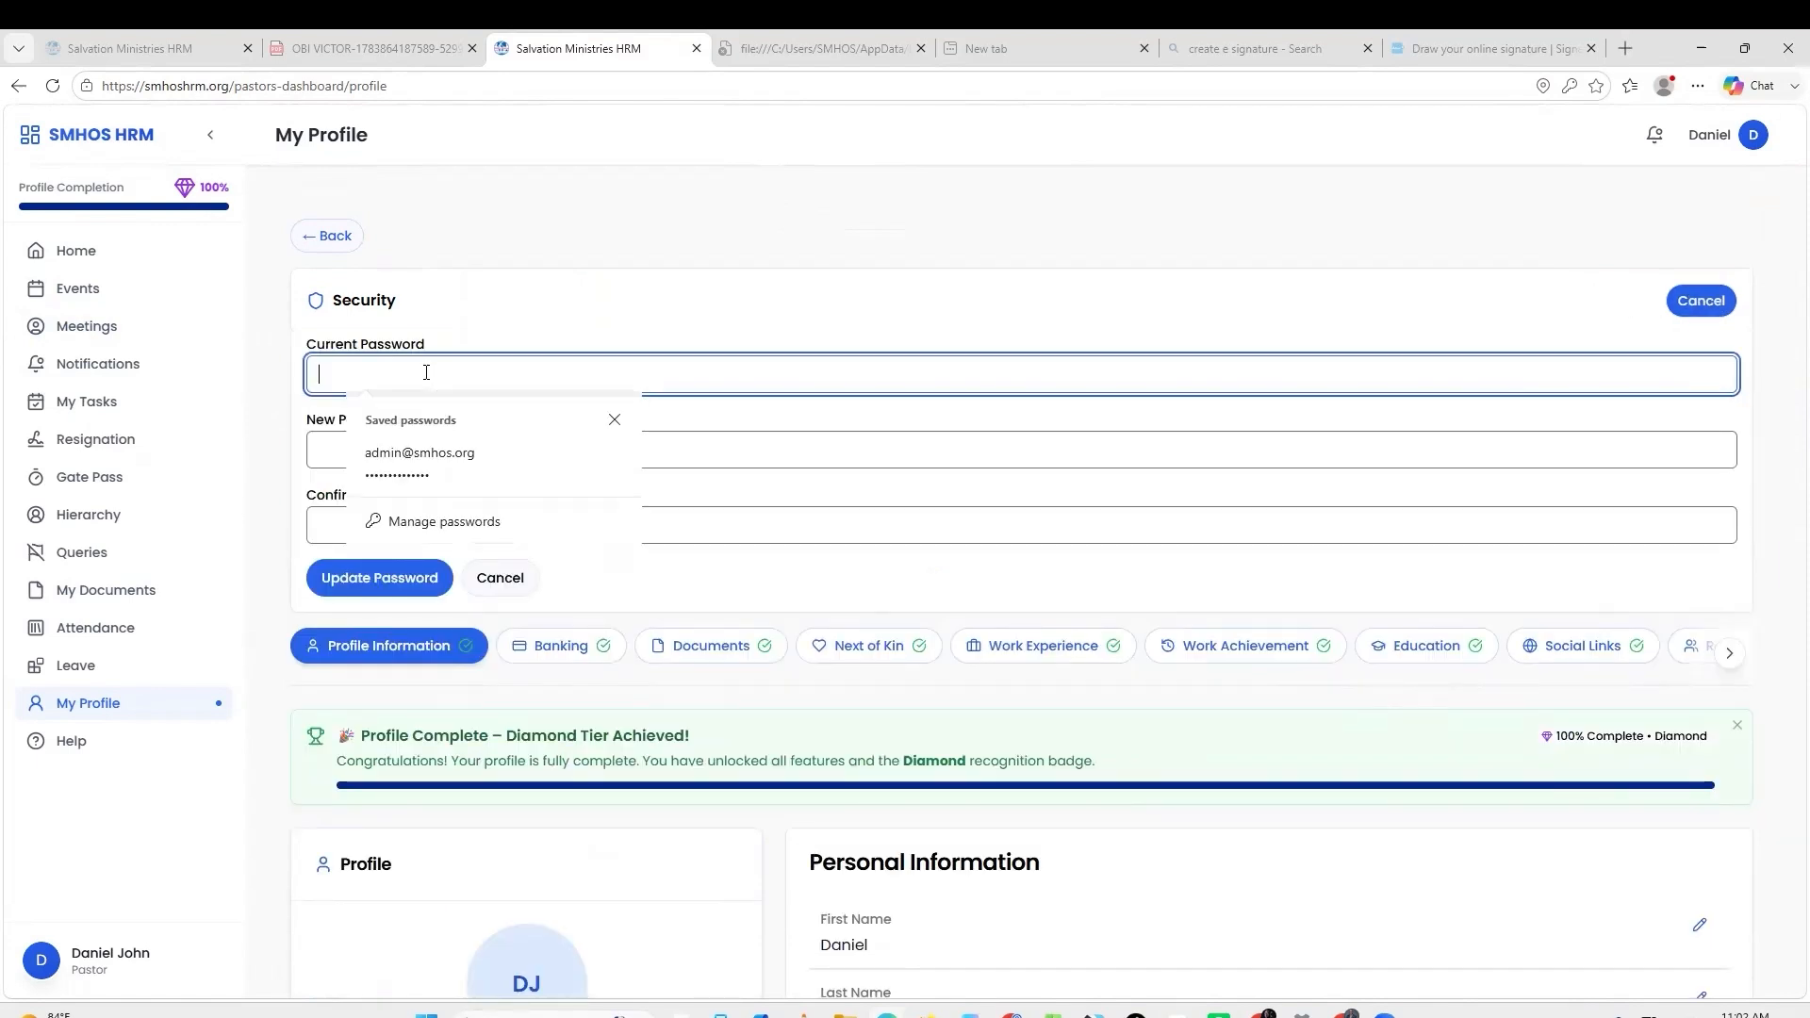
click(324, 442)
click(397, 535)
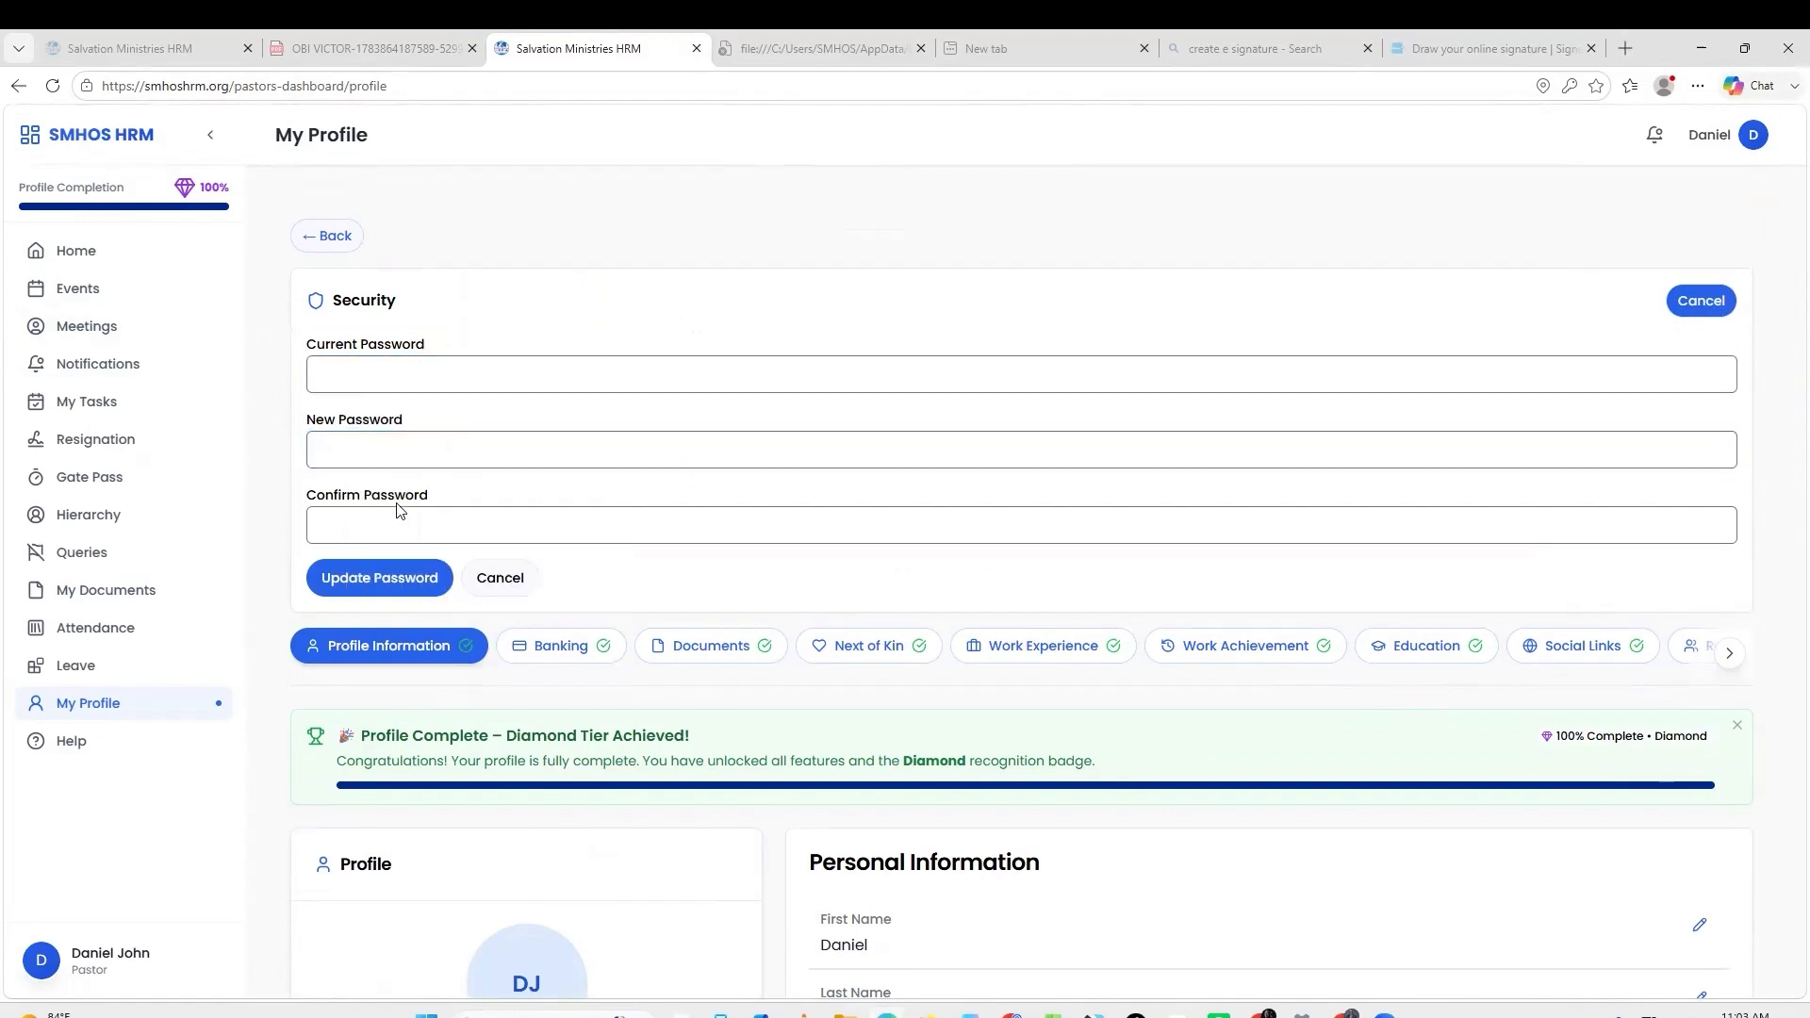
scroll(599, 502, down, 3)
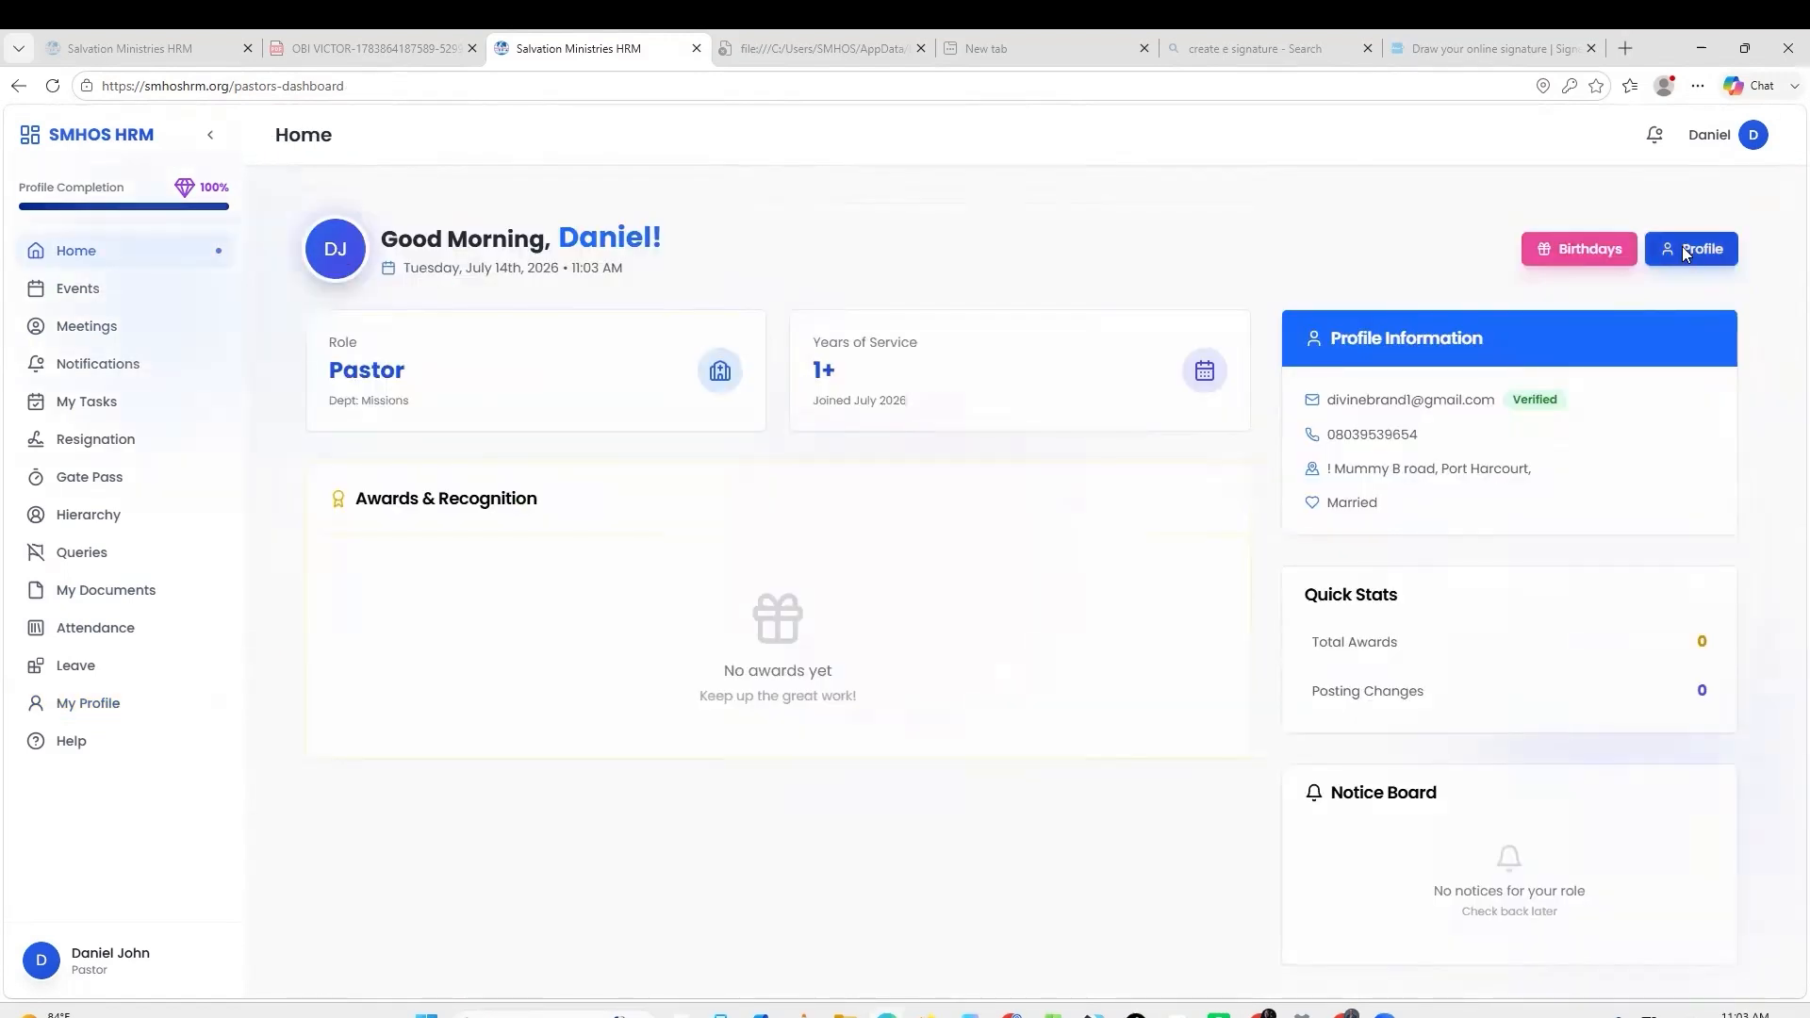
click(1685, 249)
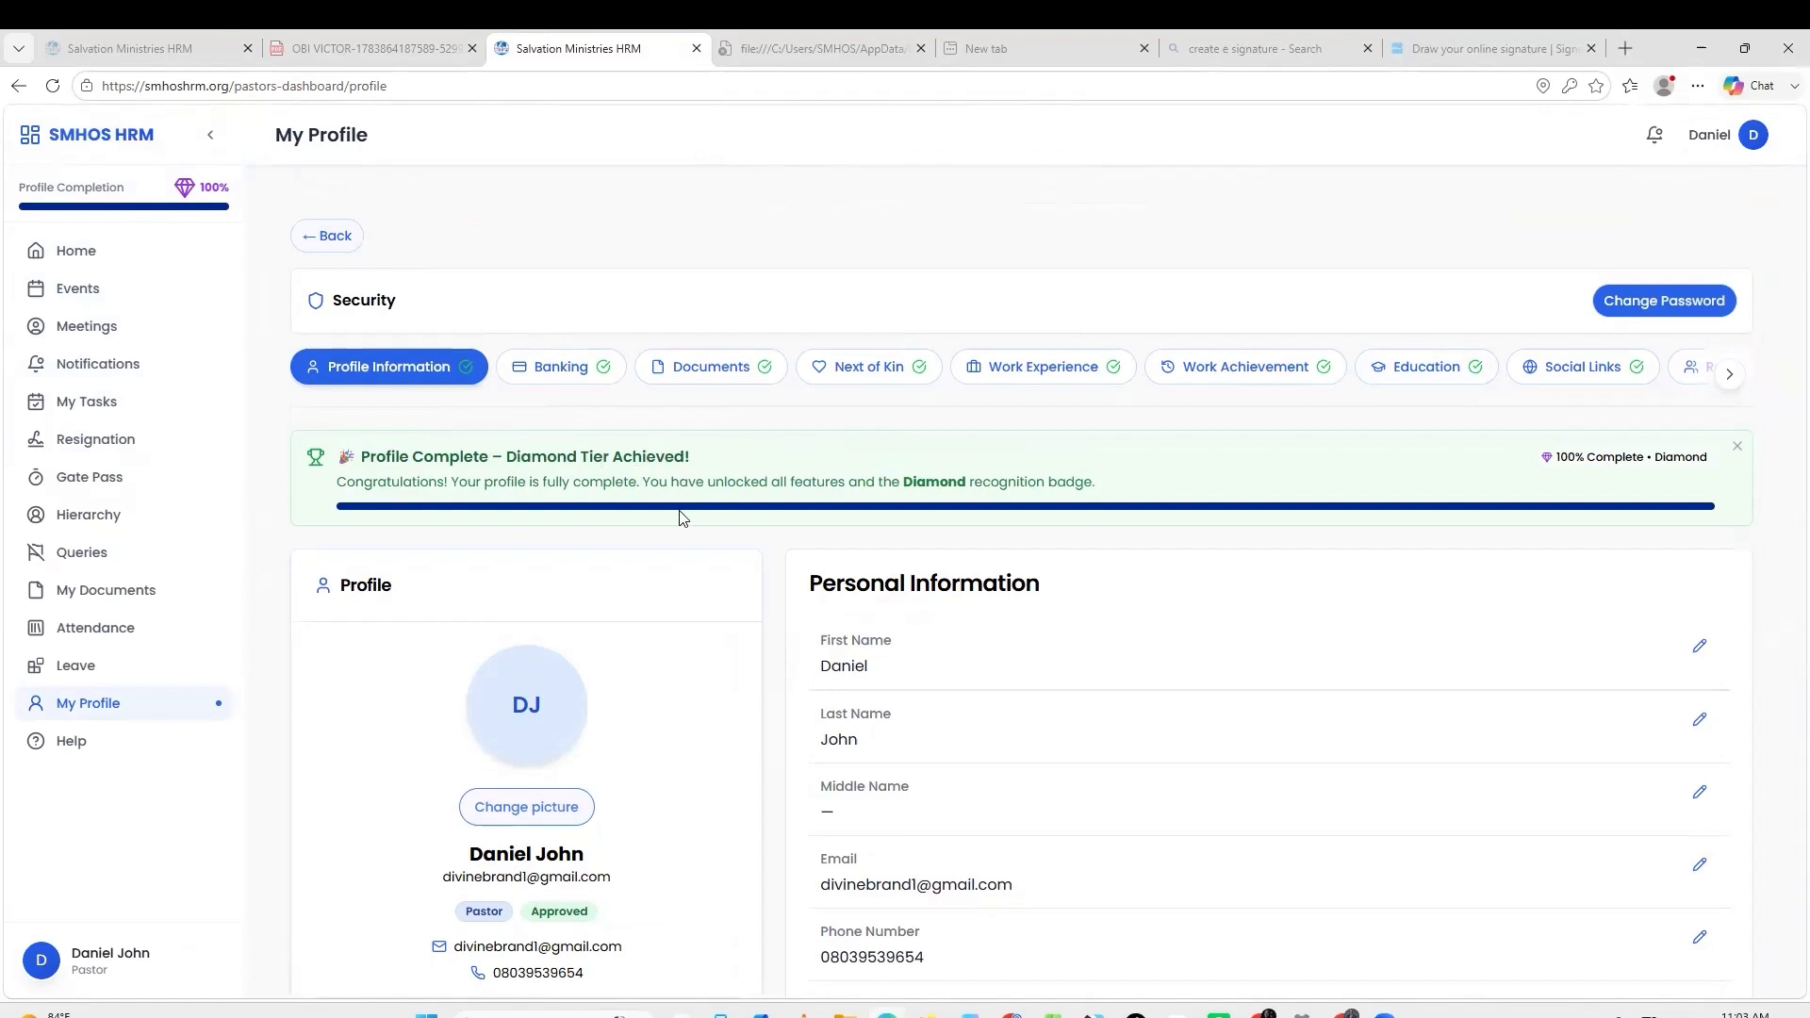
Upload an image from Downloads as the new profile picture, replacing the DJ initials.
click(543, 809)
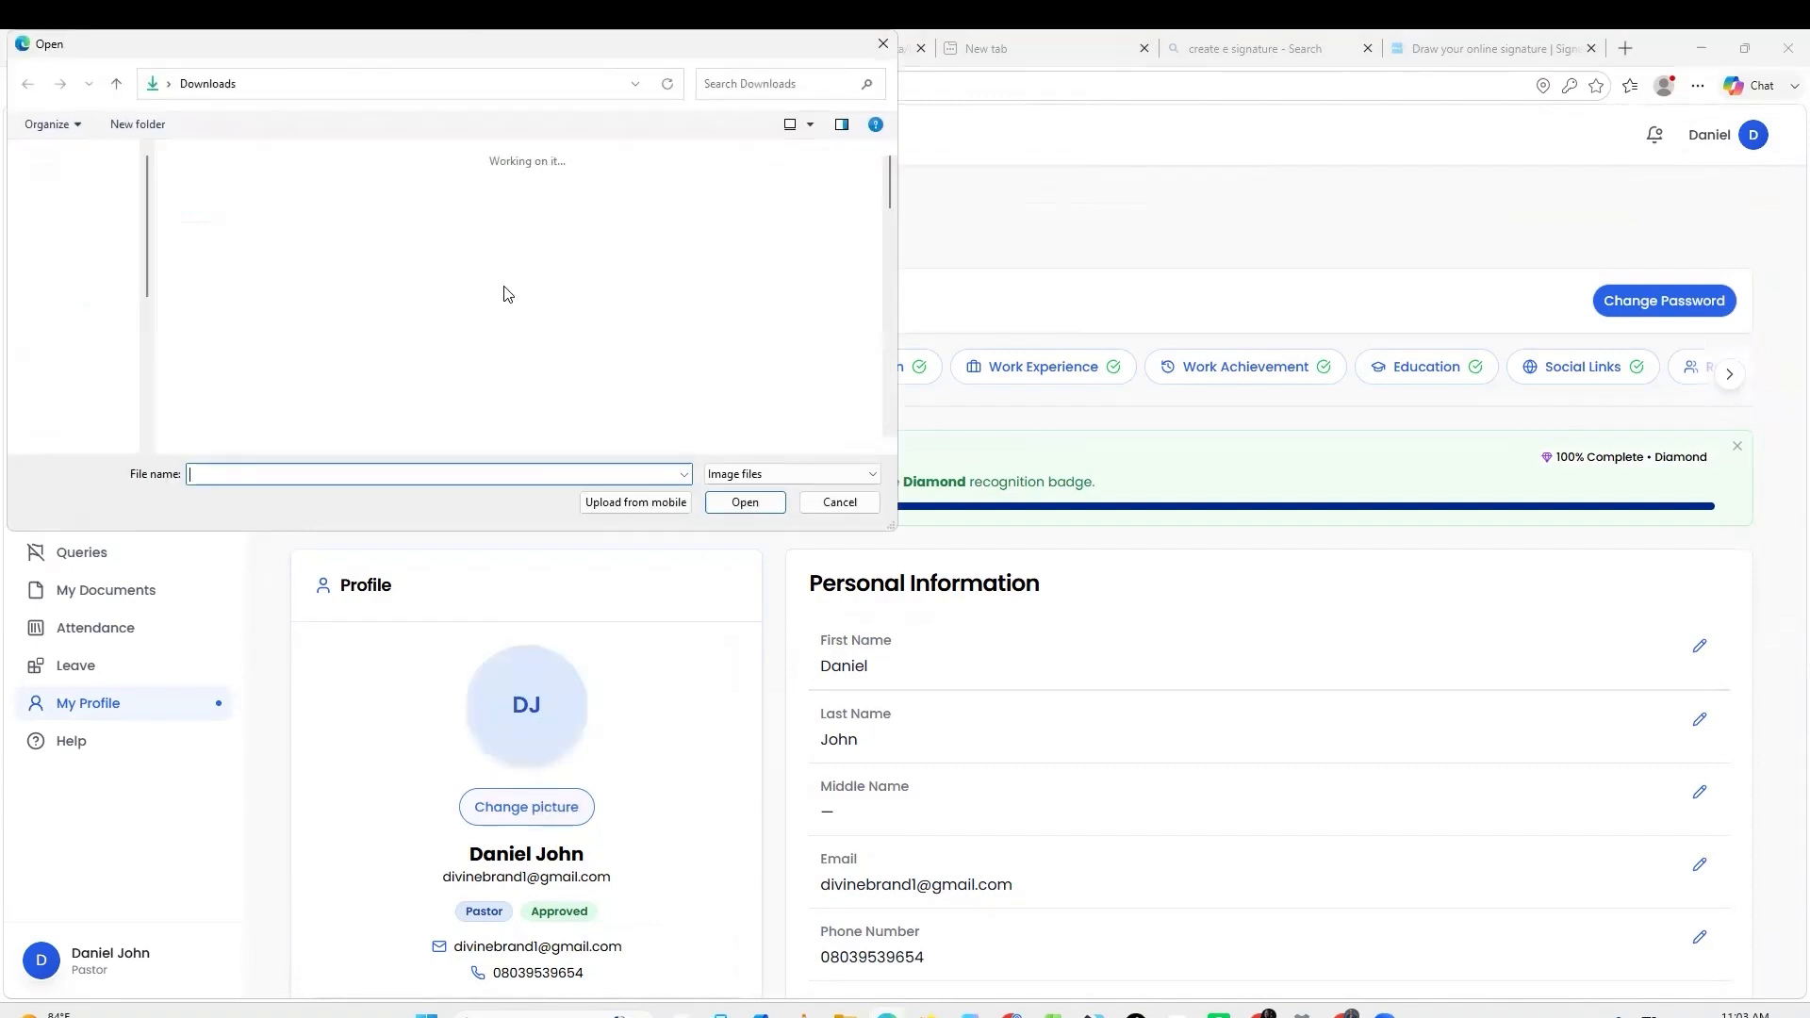
double_click(523, 241)
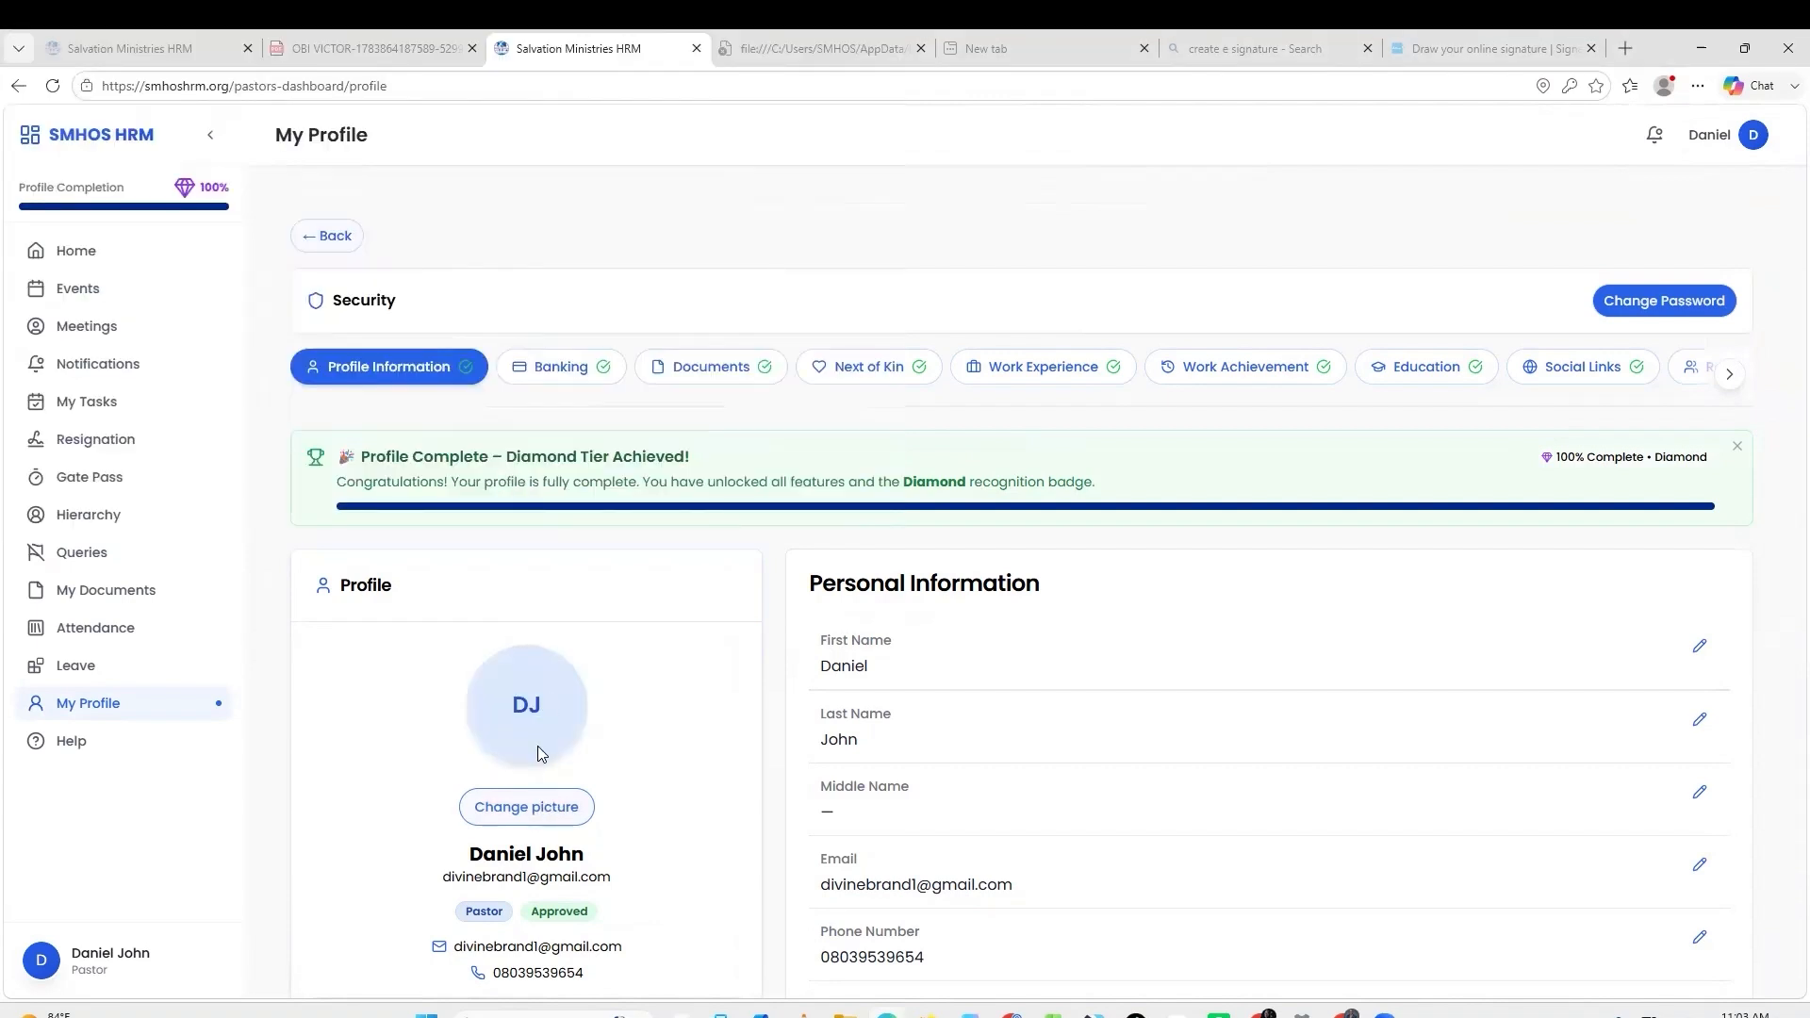
scroll(619, 681, down, 6)
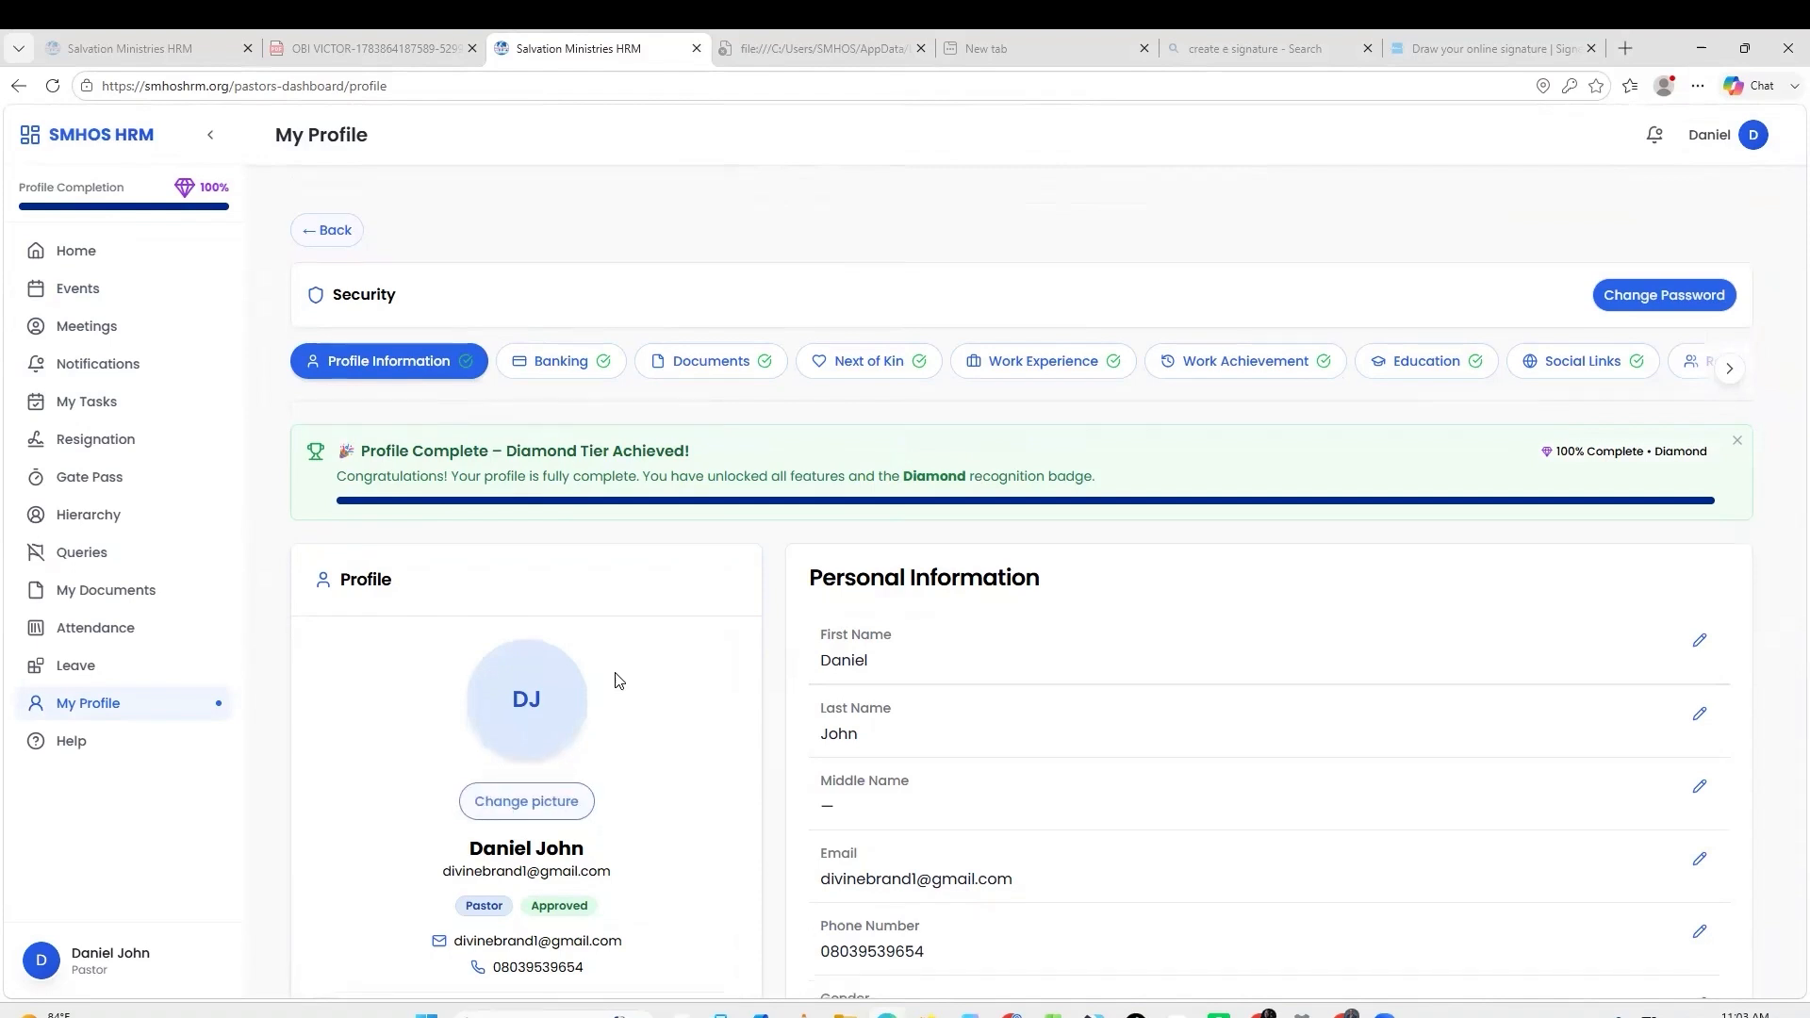
scroll(619, 681, up, 6)
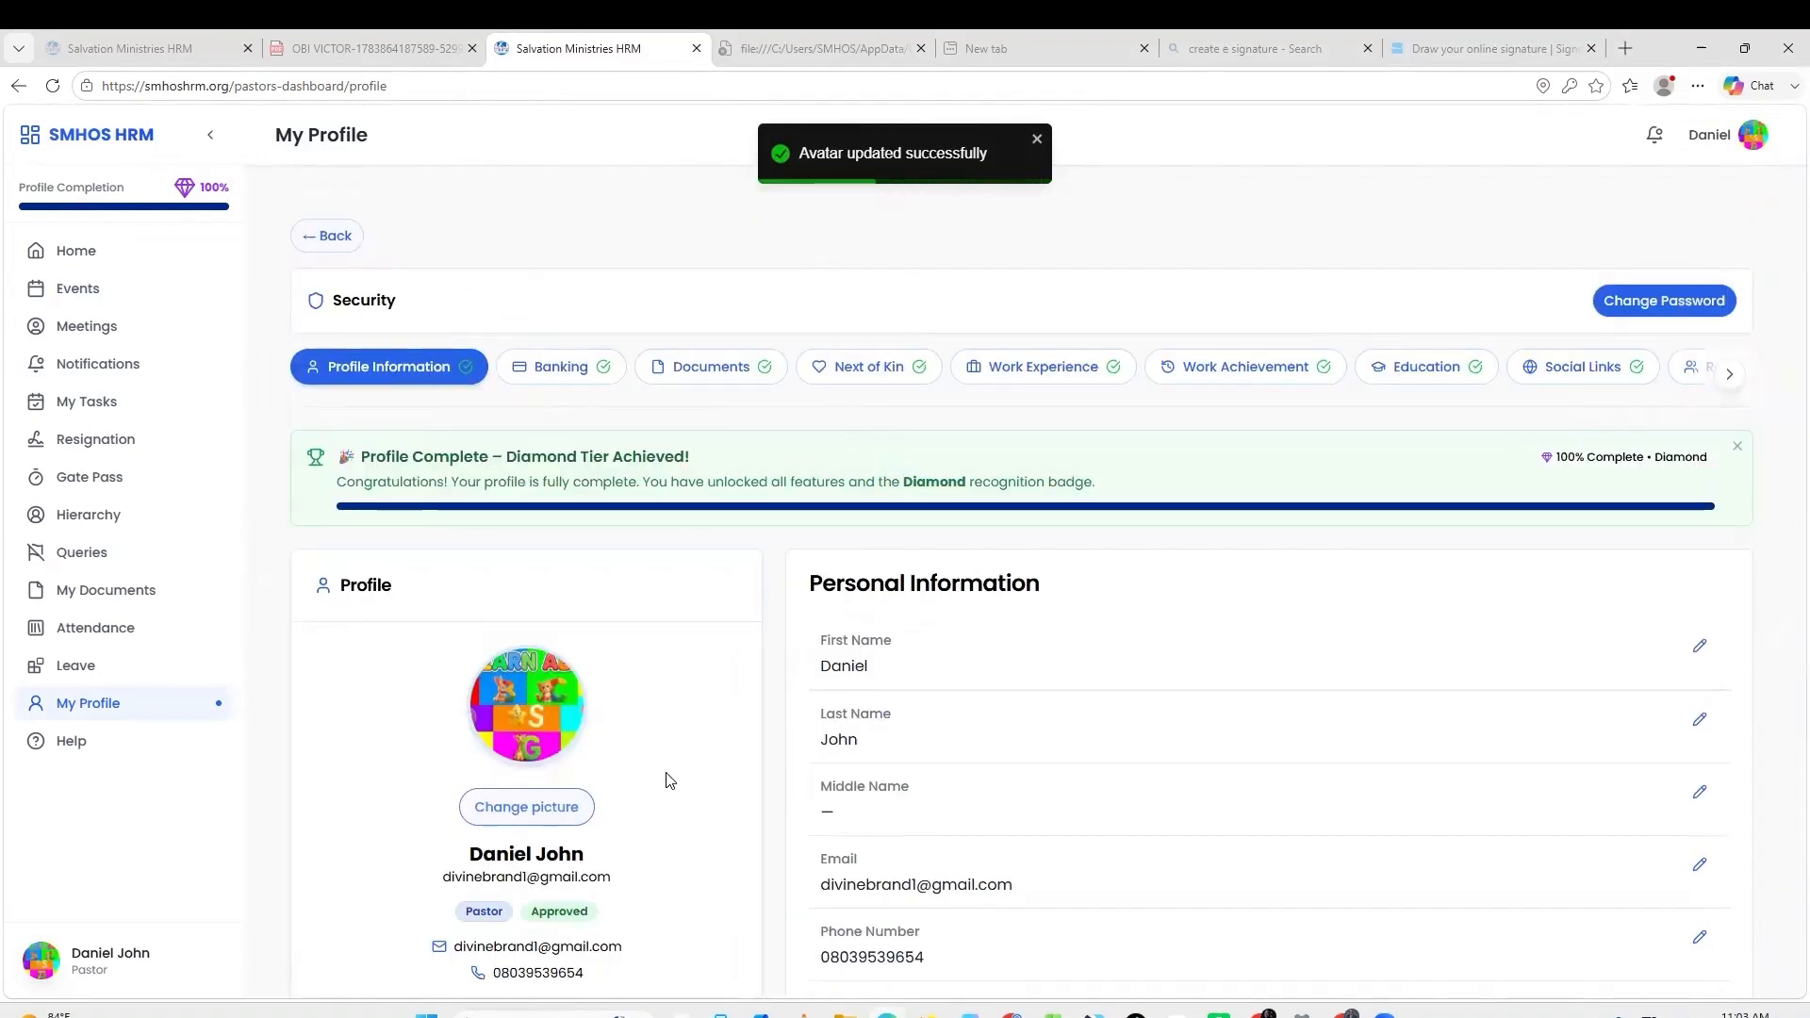
scroll(669, 780, down, 6)
scroll(662, 739, up, 6)
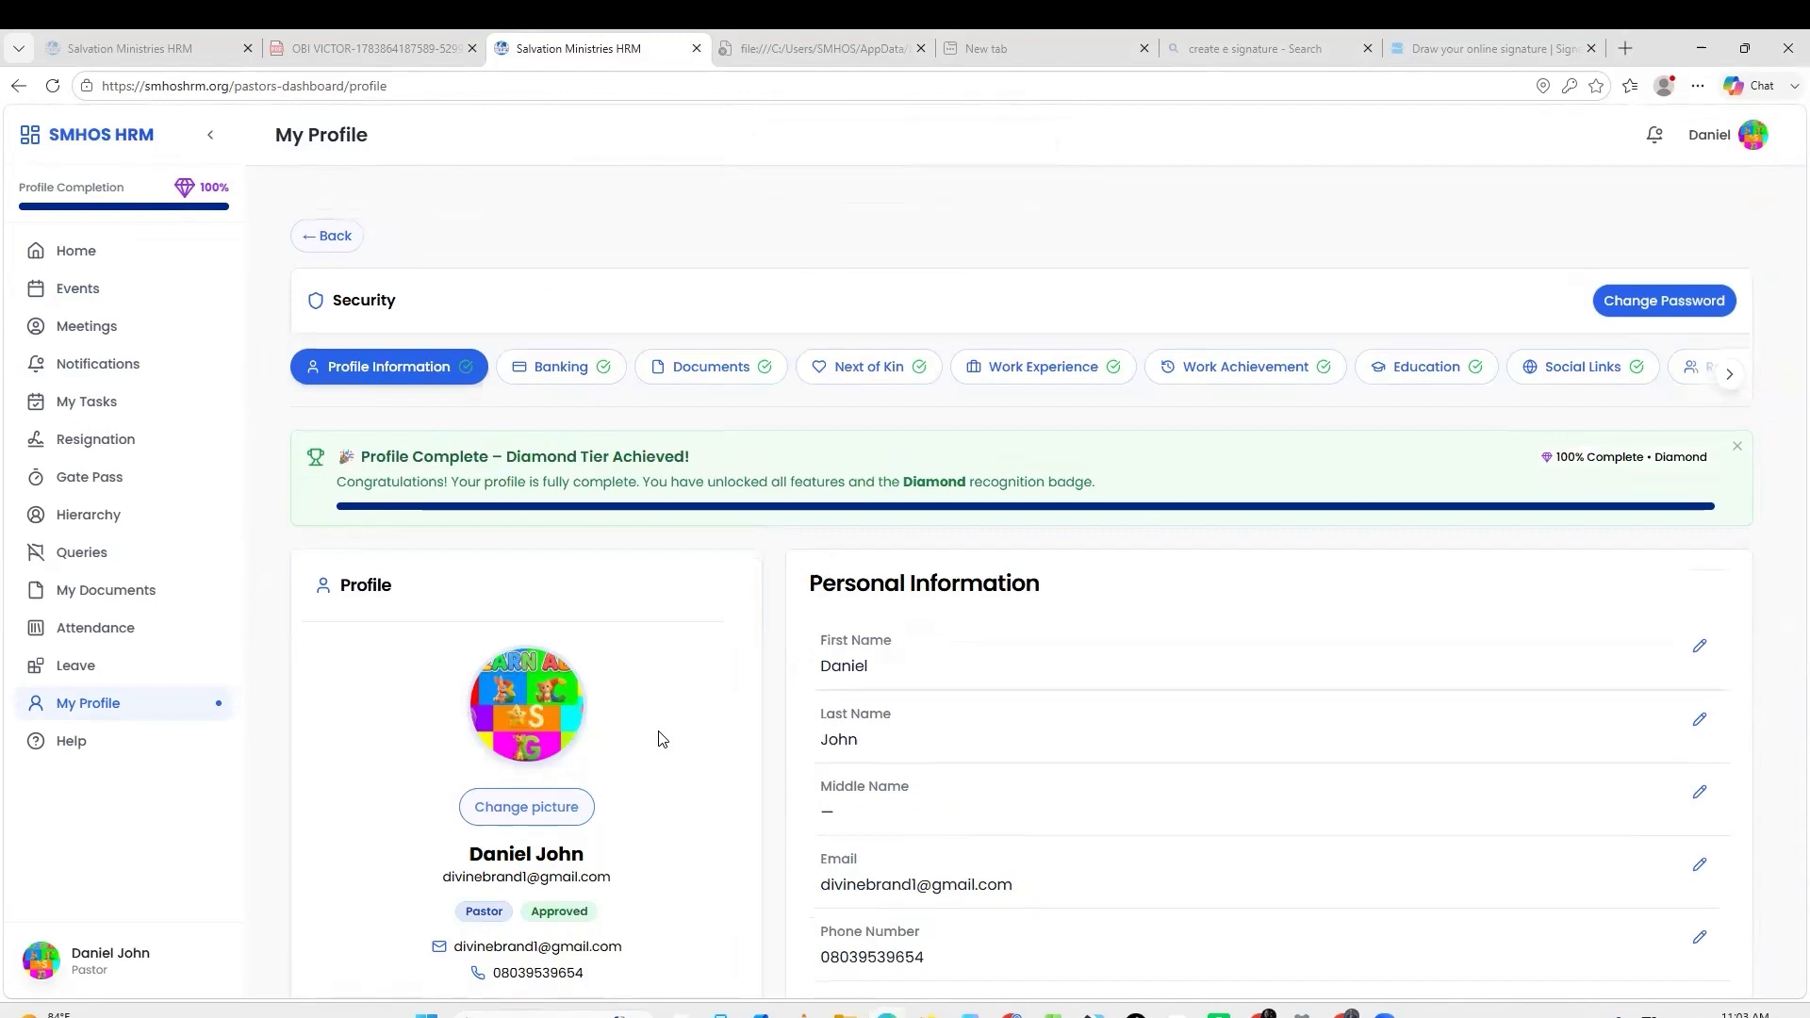
click(129, 256)
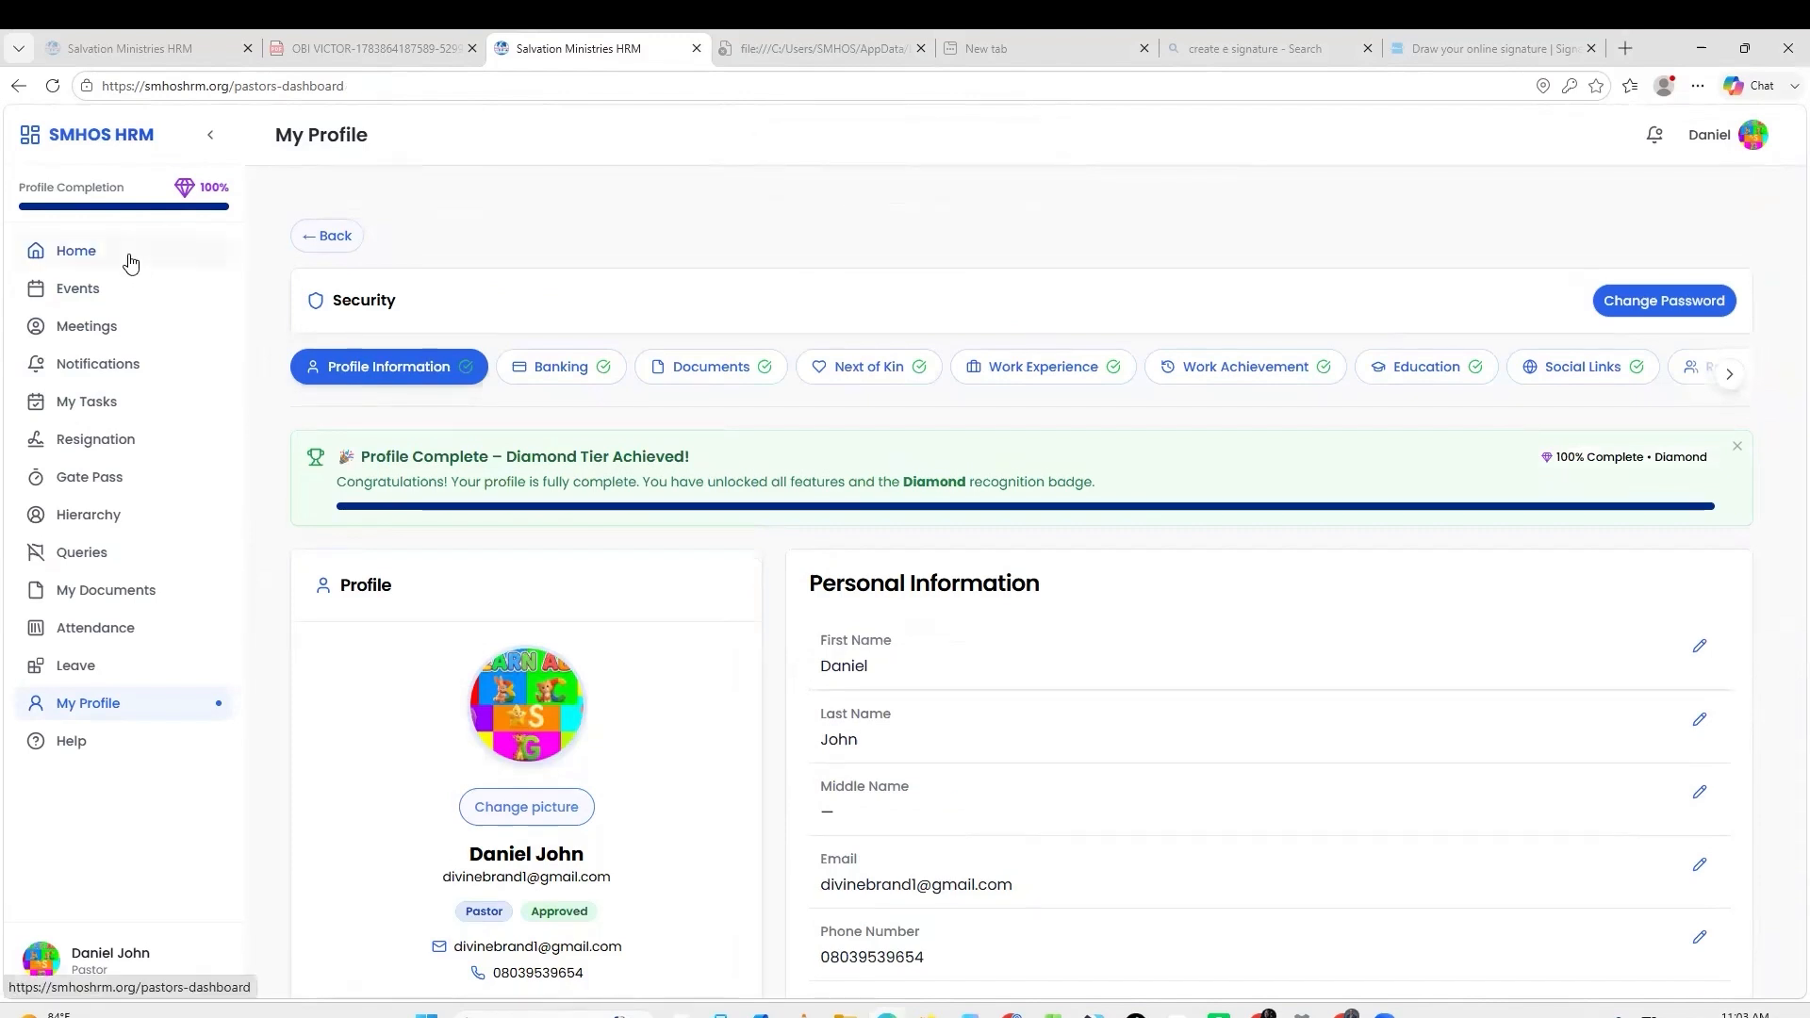